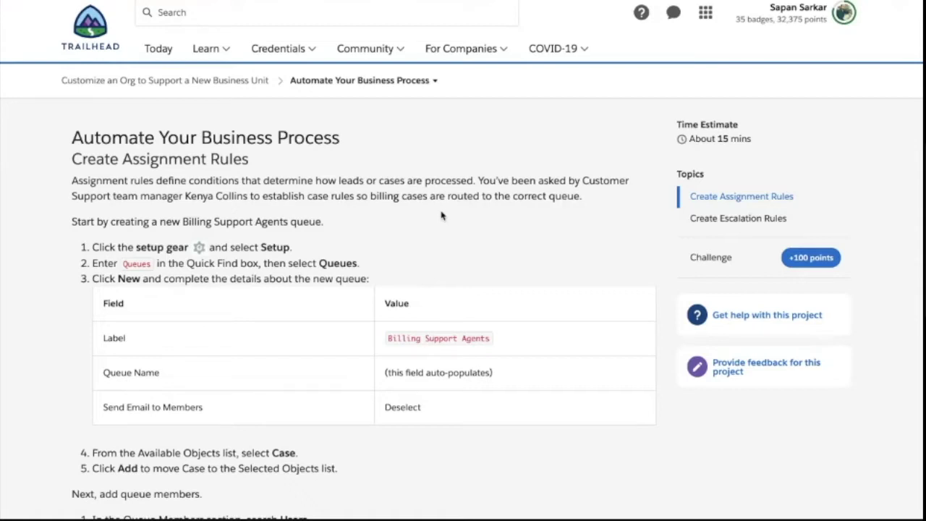
# - Highlight the 'Automate Your Business Process' title, then clear the highlight
pyautogui.hscroll(-3, 73, 137)
pyautogui.moveTo(73, 138)
pyautogui.mouseDown()
pyautogui.moveTo(315, 140)
pyautogui.moveTo(97, 156)
pyautogui.moveTo(78, 136)
pyautogui.mouseUp()
pyautogui.click(315, 140)
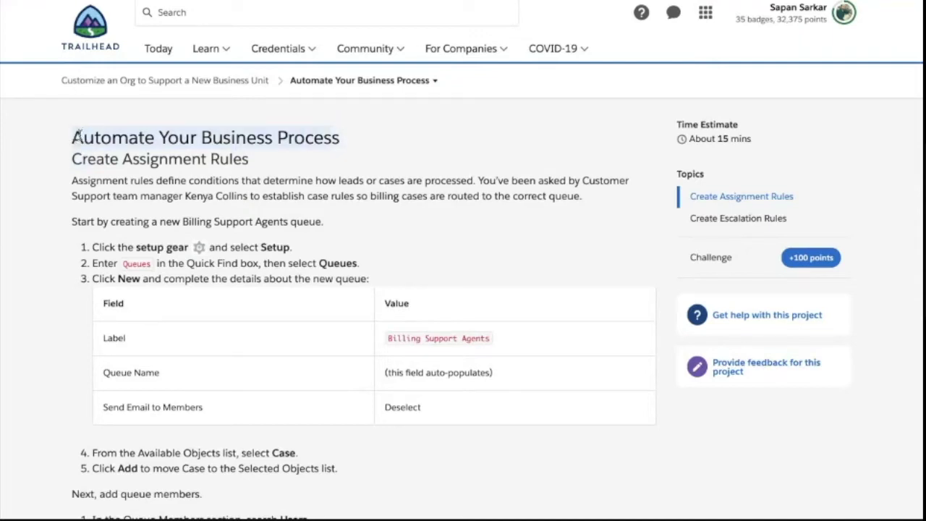
pyautogui.click(145, 131)
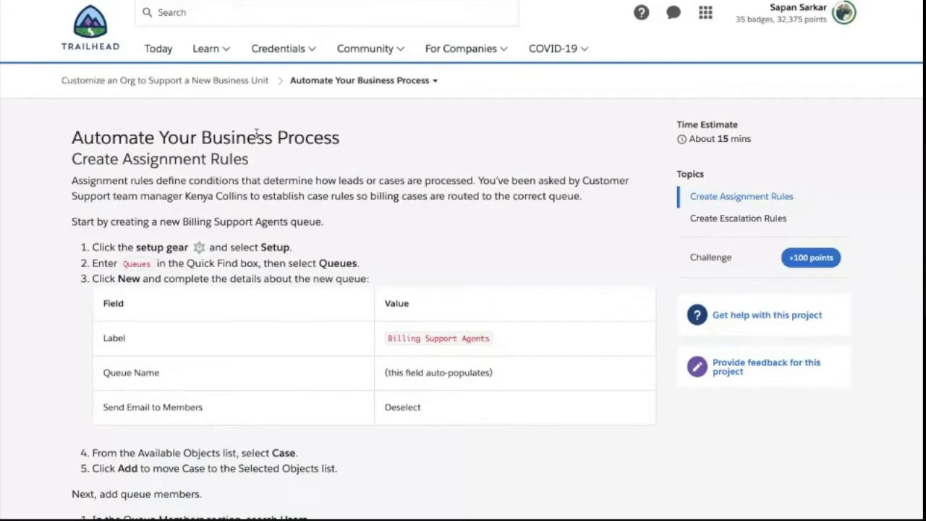
# - Review the assignment and escalation rule steps, then restore the Book1 Excel workbook
pyautogui.scroll(-10, 257, 134)
pyautogui.scroll(3, 257, 137)
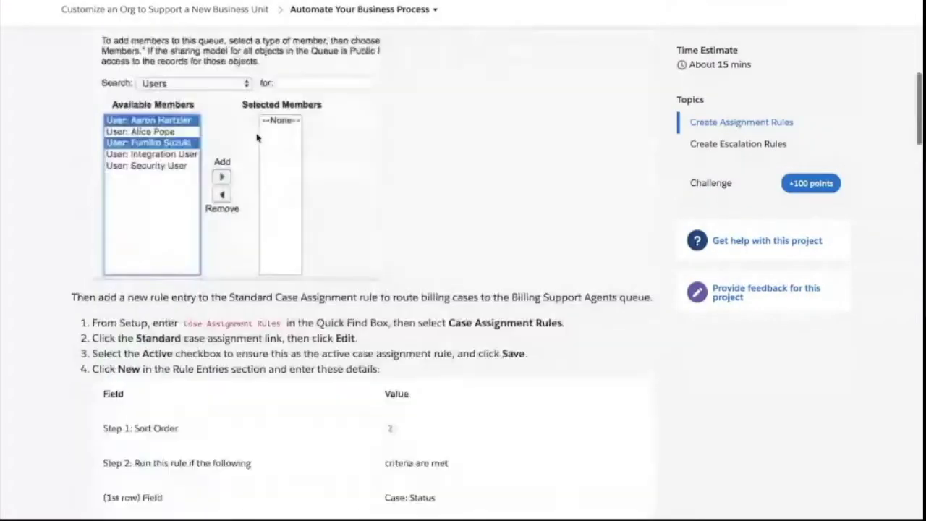
pyautogui.scroll(10, 257, 138)
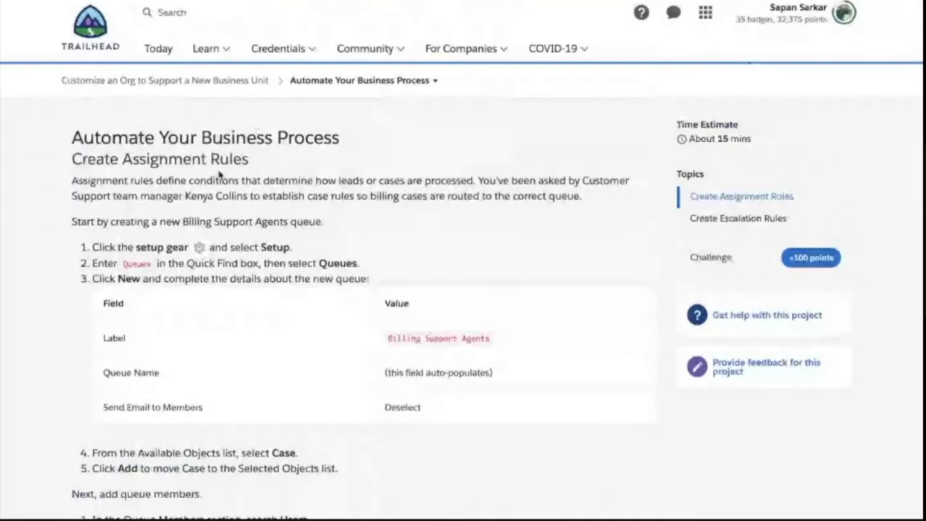
pyautogui.scroll(-15, 220, 176)
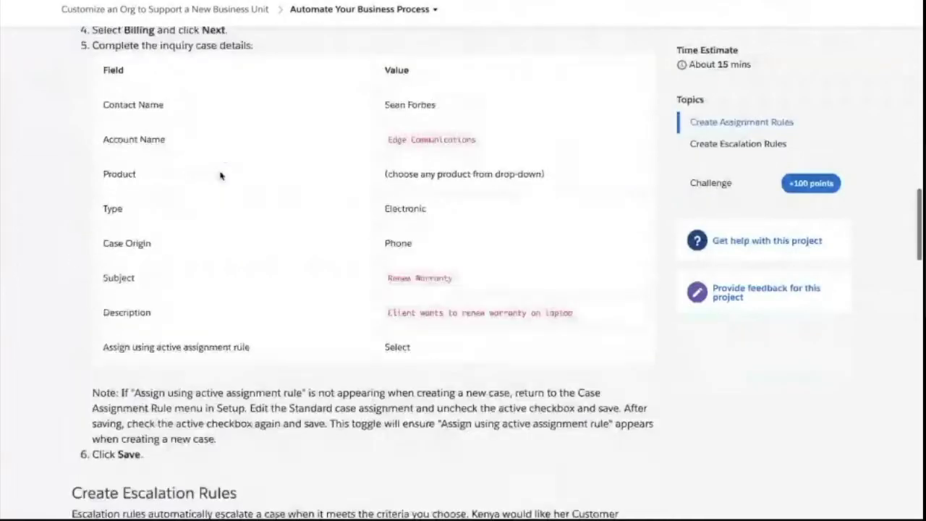
pyautogui.scroll(-3, 220, 176)
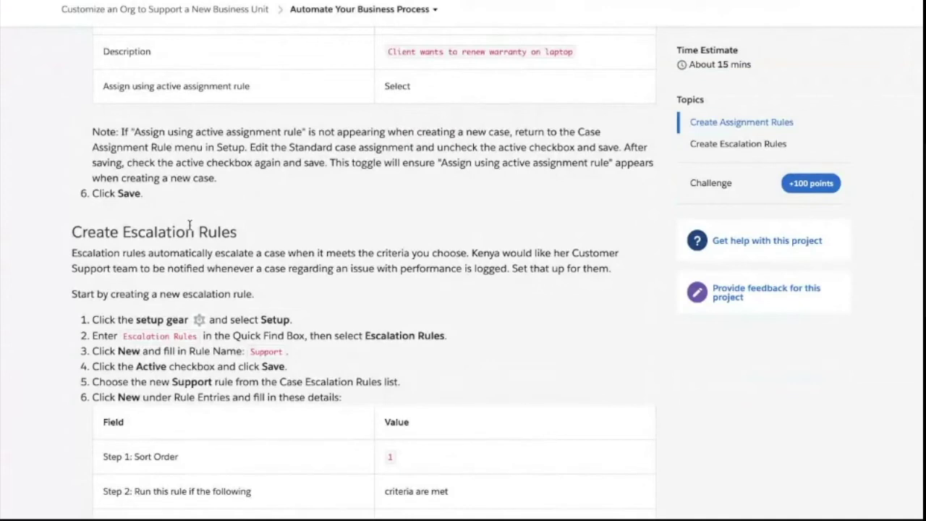
pyautogui.scroll(10, 498, 211)
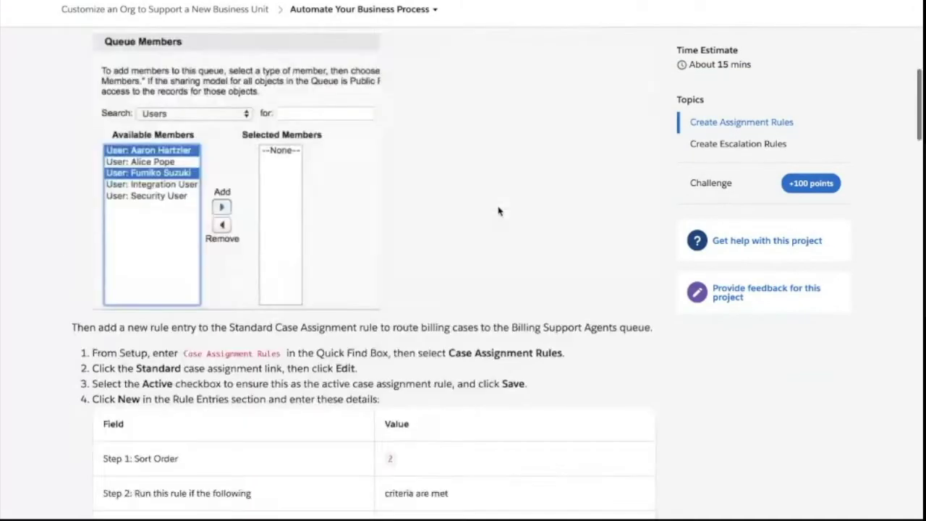
pyautogui.scroll(8, 498, 211)
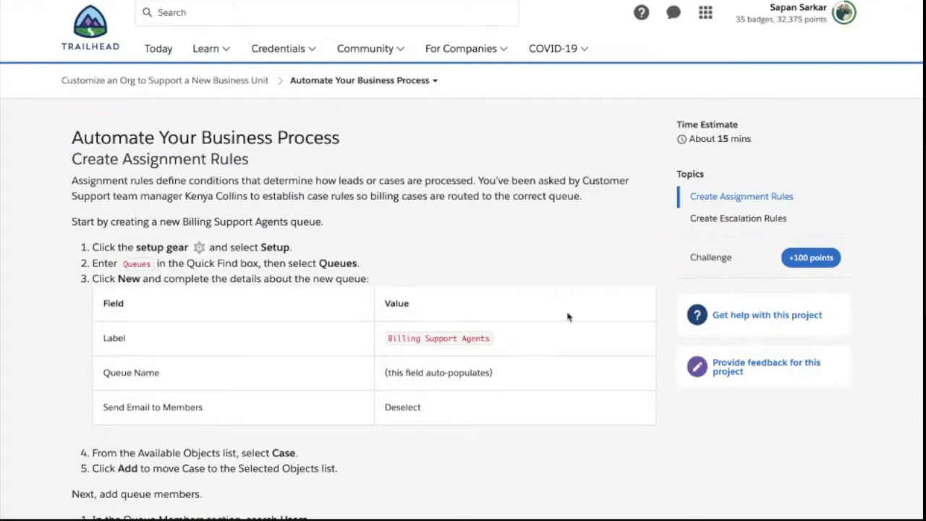
pyautogui.moveTo(757, 498)
pyautogui.click(806, 500)
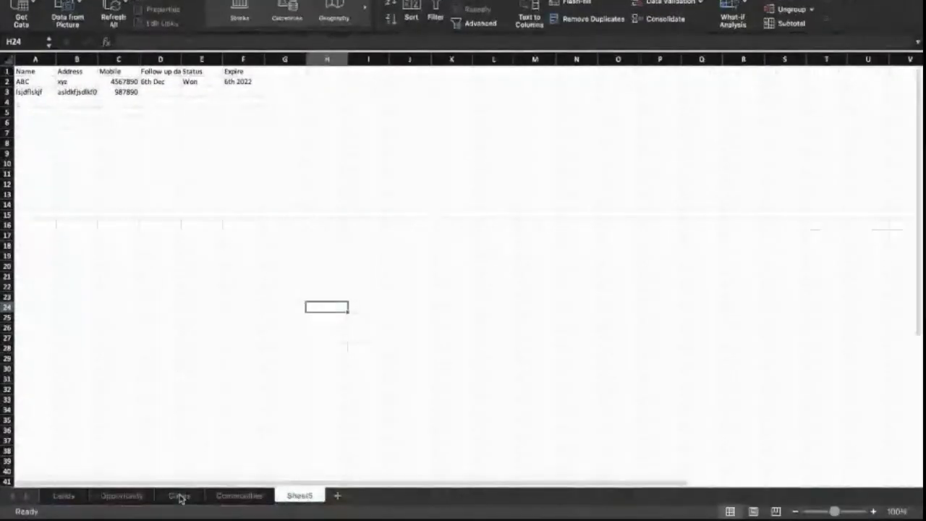
# - Switch to the Cases sheet and check its Name header in A1
pyautogui.click(179, 496)
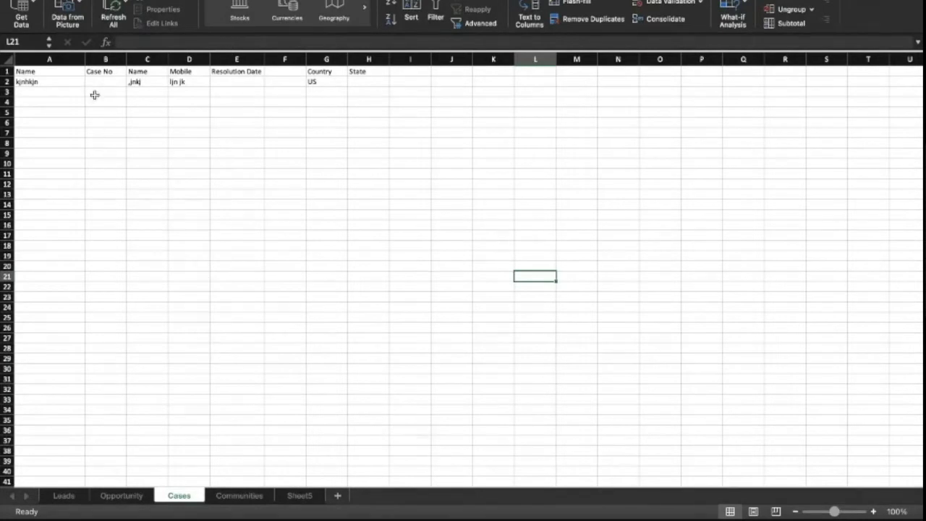
pyautogui.click(74, 73)
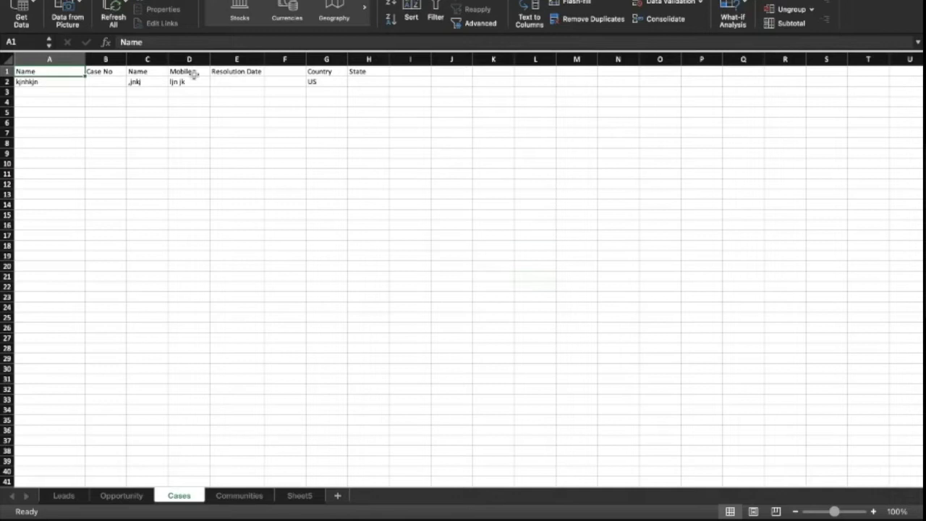
# - Review the Mobile, Resolution Date, Country and State headers, then enter the case number in B2
pyautogui.click(188, 72)
pyautogui.click(235, 71)
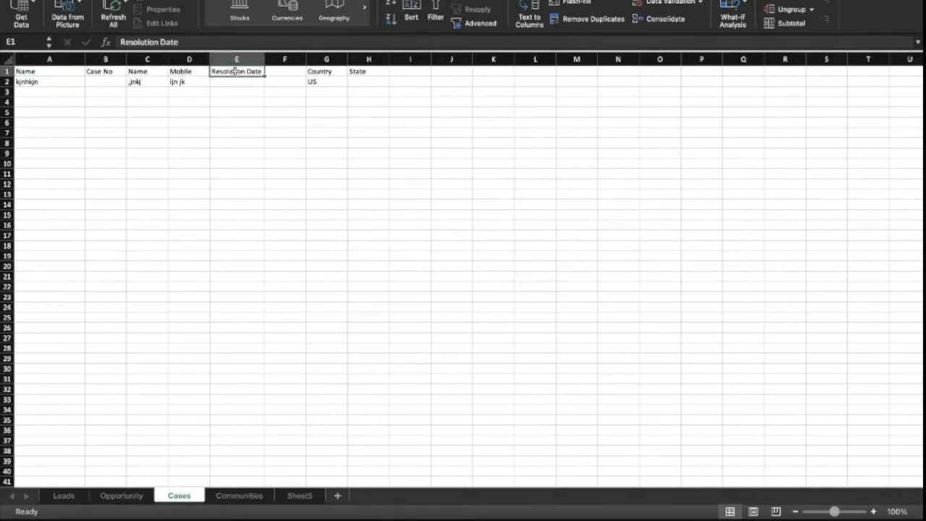
pyautogui.click(320, 70)
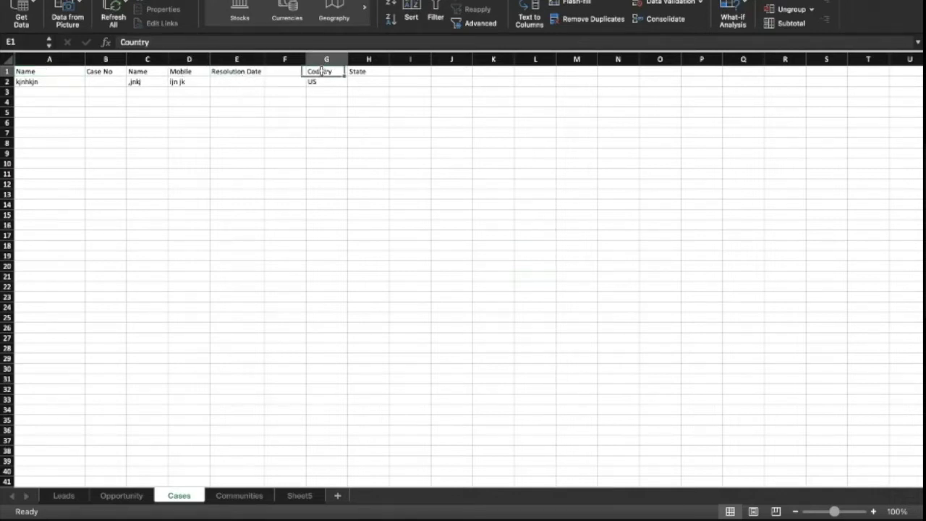
pyautogui.moveTo(320, 71); pyautogui.dragTo(410, 71)
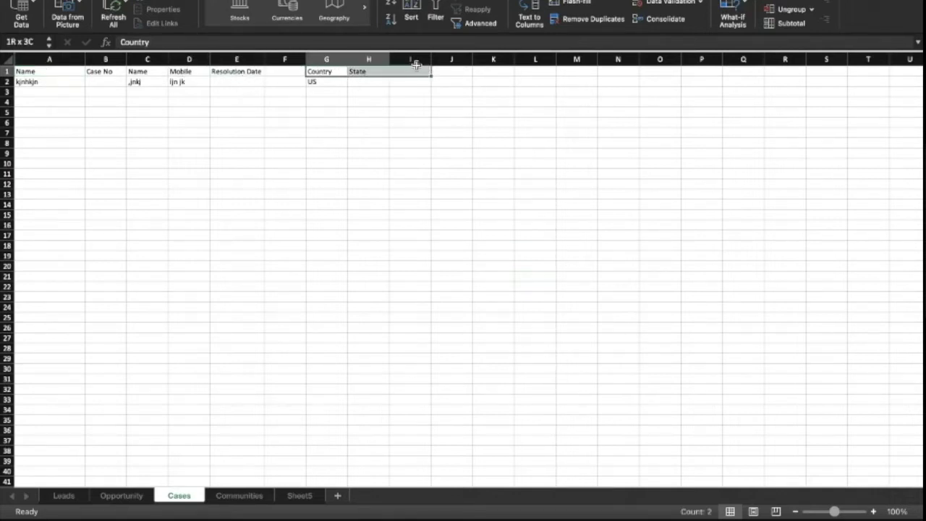
pyautogui.click(102, 85)
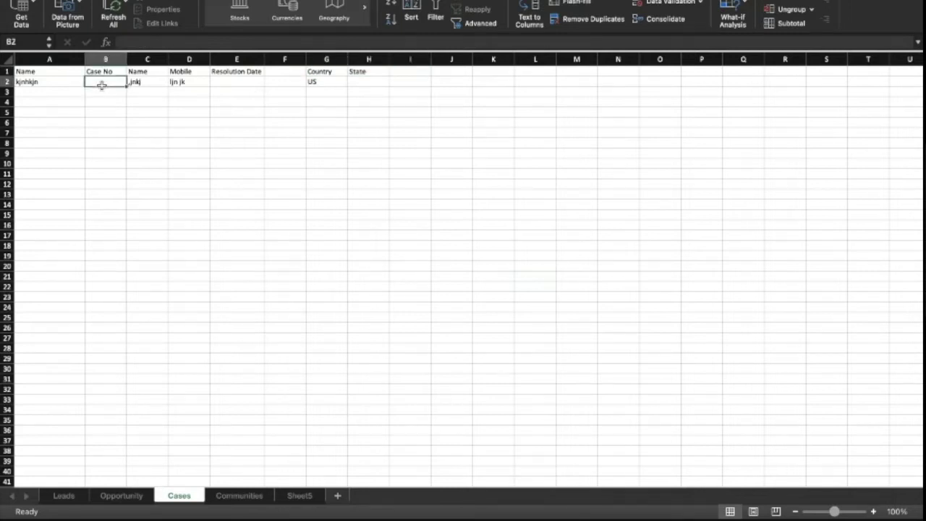
pyautogui.write('1234567')
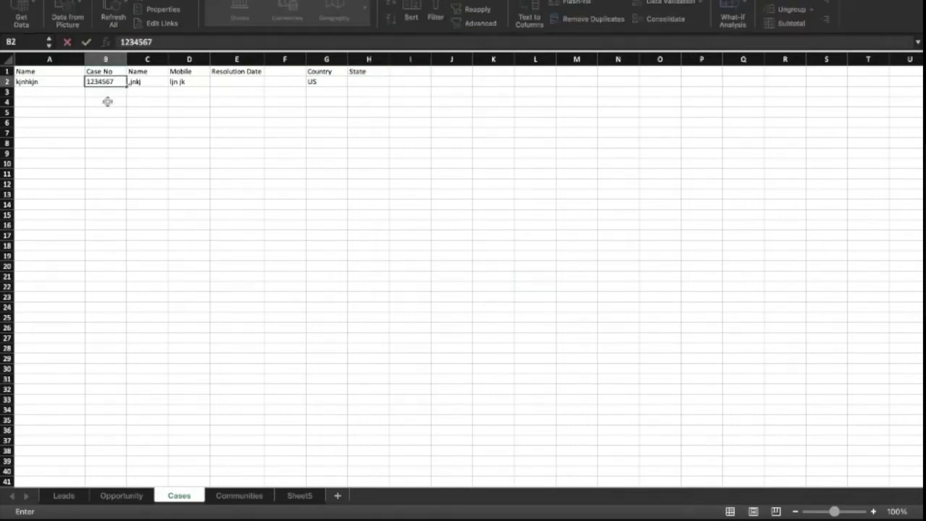
pyautogui.press('Return')
pyautogui.click(108, 82)
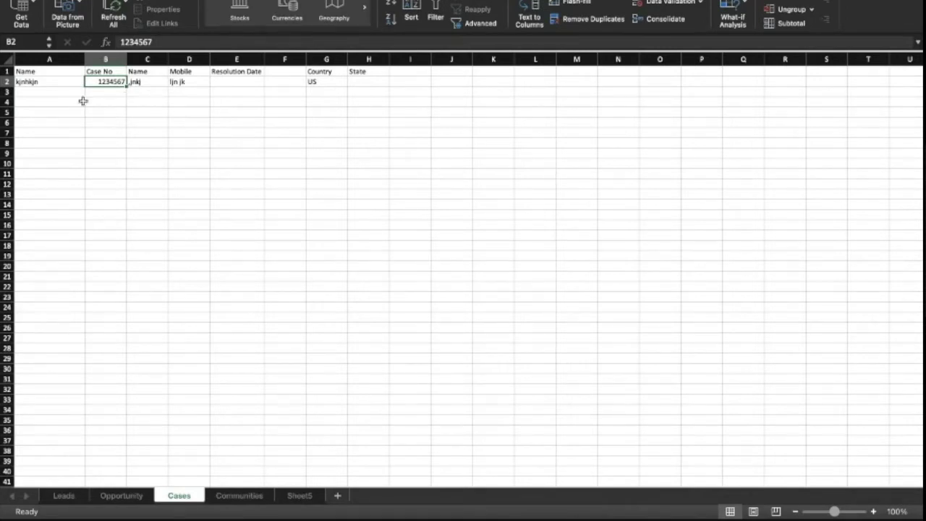
pyautogui.click(64, 81)
# - Rename C1 to 'Complain Description', widen column C, add an 'Address' header in F1, and narrow column A
pyautogui.click(142, 72)
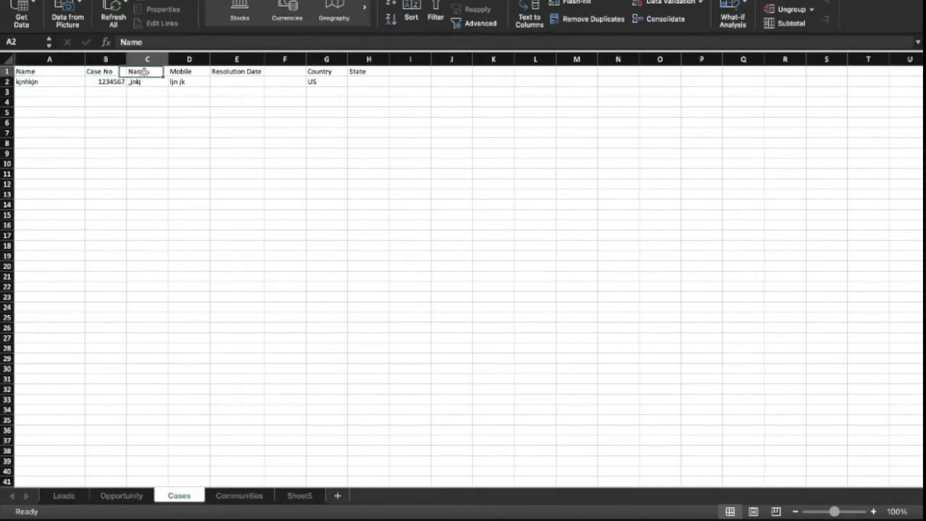
pyautogui.write('Complain')
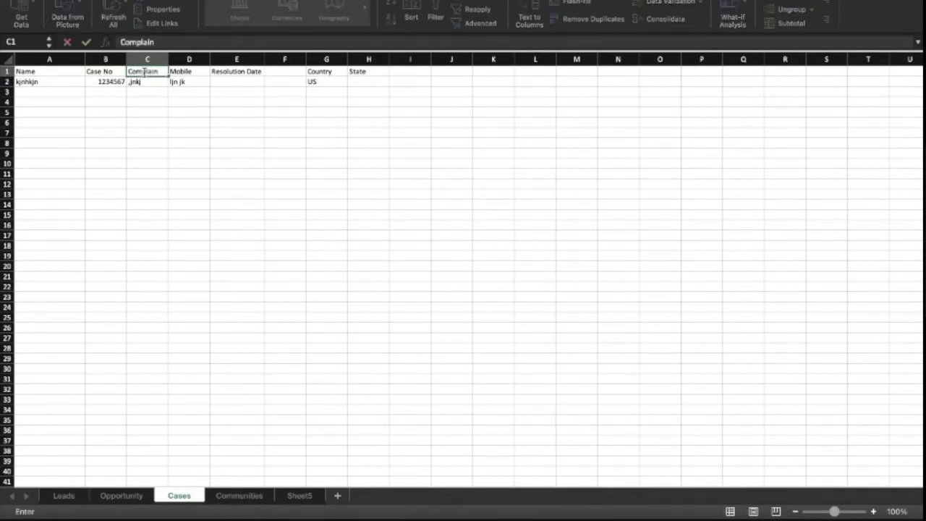
pyautogui.write(' Description')
pyautogui.click(158, 123)
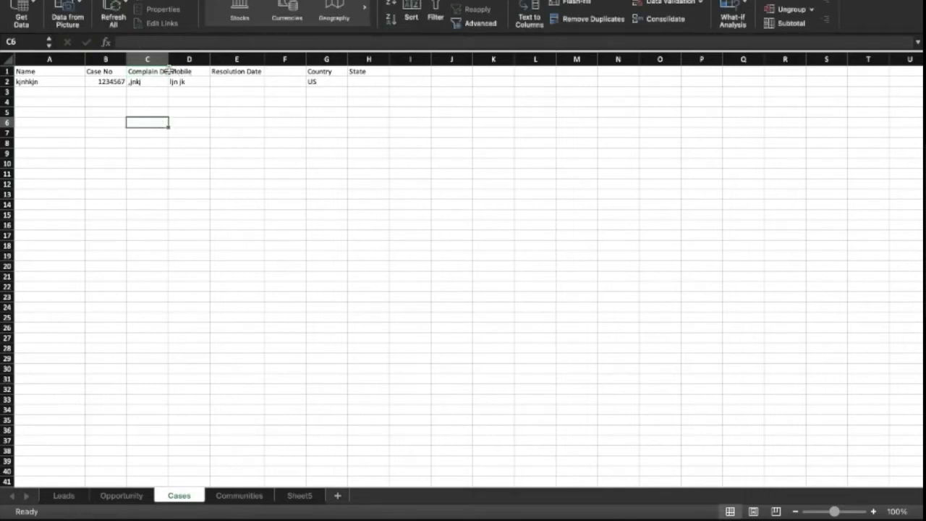
pyautogui.moveTo(169, 60); pyautogui.dragTo(198, 59)
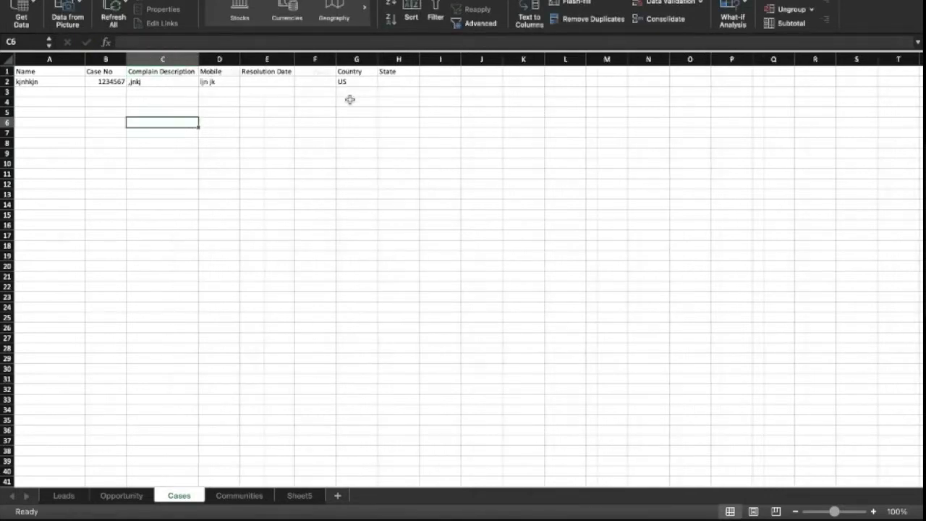
pyautogui.click(320, 71)
pyautogui.write('Address')
pyautogui.click(309, 112)
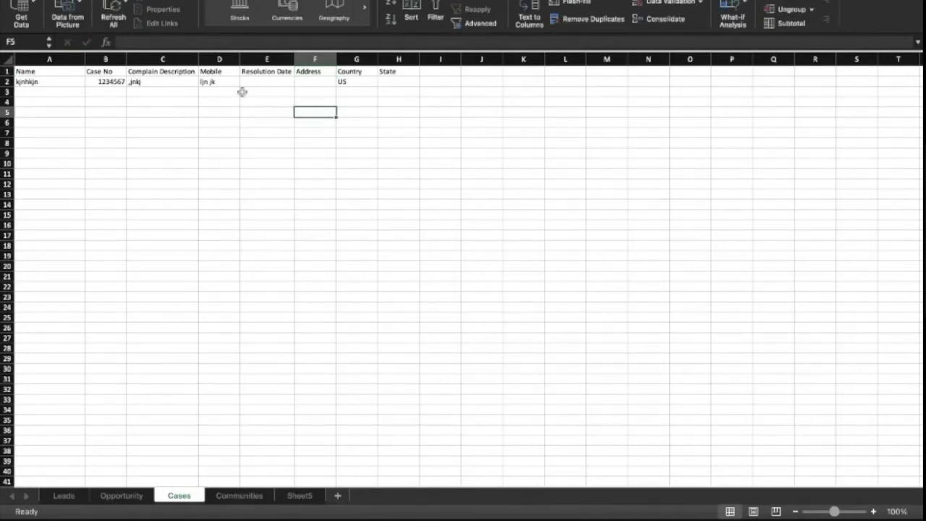
pyautogui.moveTo(87, 66); pyautogui.dragTo(41, 66)
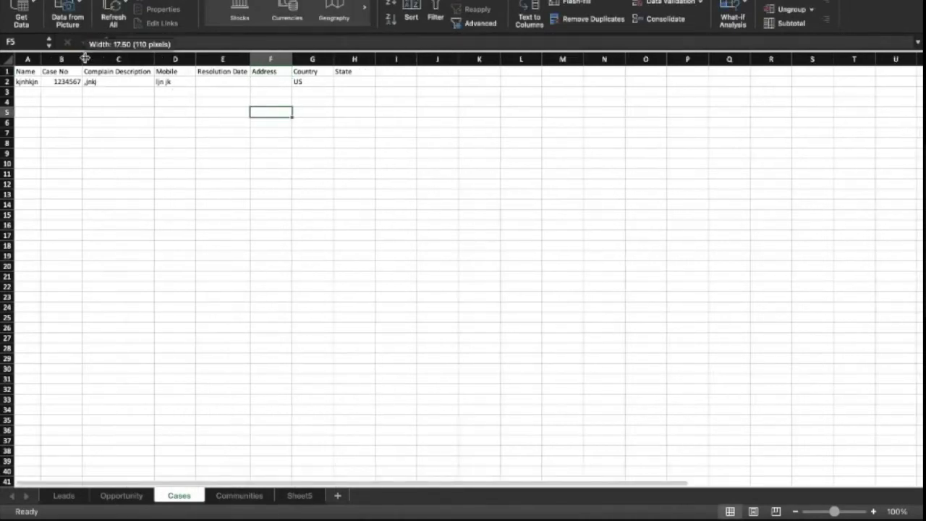
pyautogui.click(33, 82)
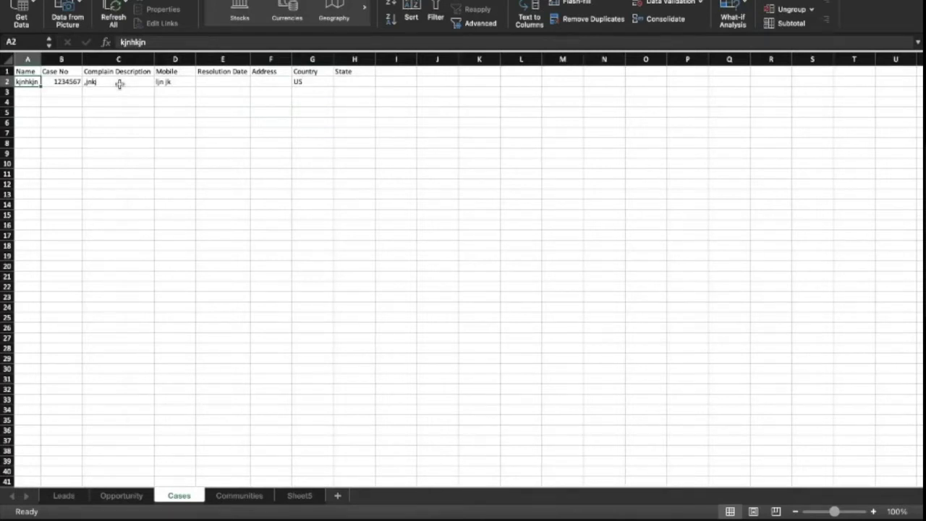
# - Enter the customer's full name in A2 and autofit column A to fit it
pyautogui.click(38, 59)
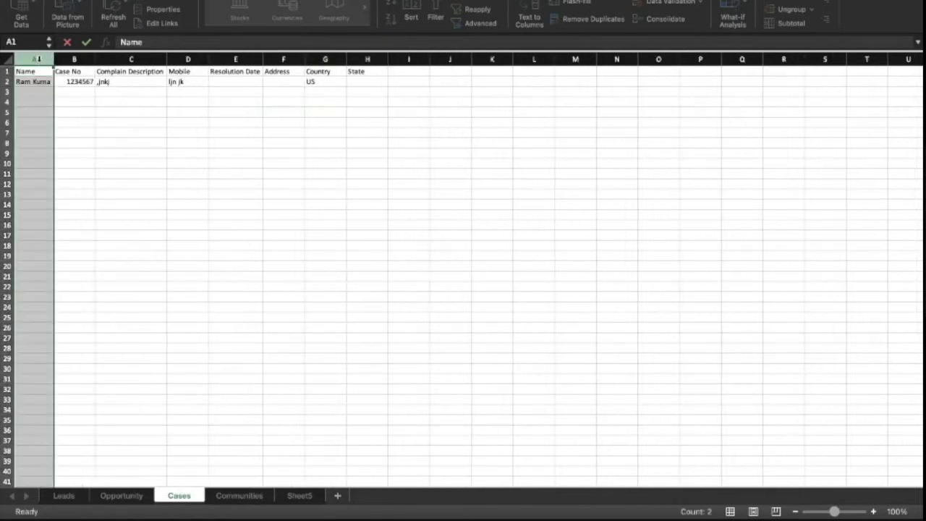
pyautogui.doubleClick(43, 82)
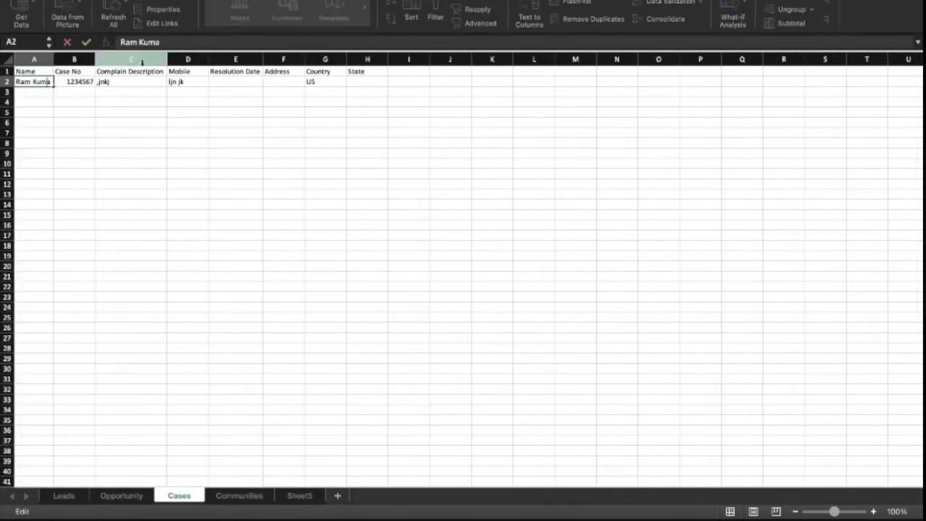
pyautogui.write('r')
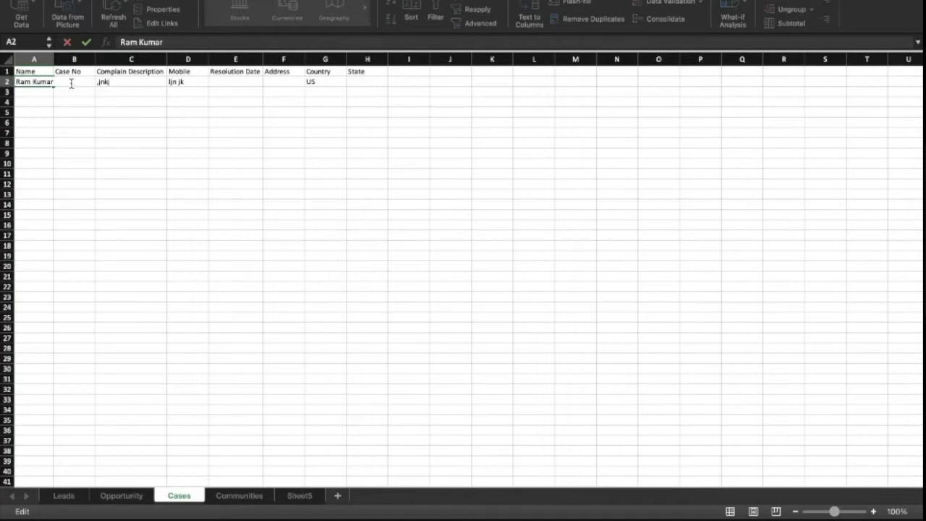
pyautogui.doubleClick(53, 59)
pyautogui.click(73, 81)
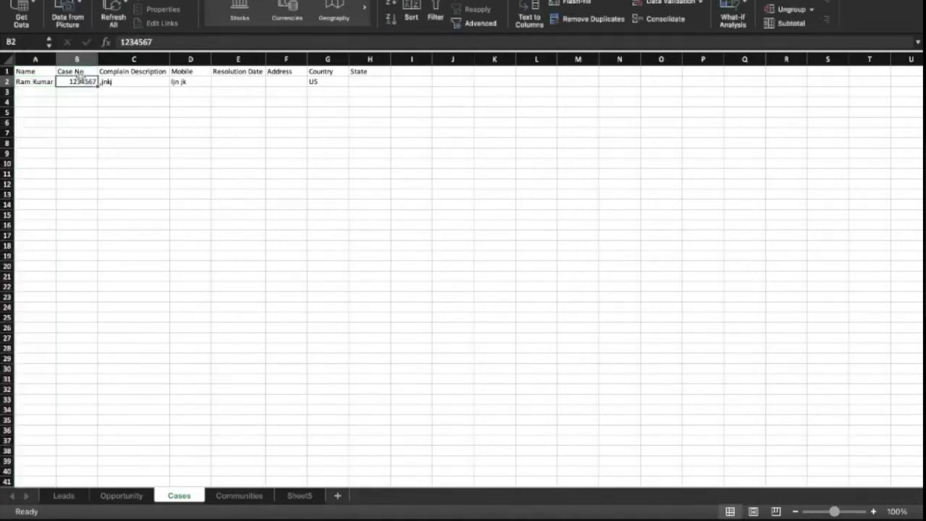
# - Enter the complaint 'Internet not working' in C2 and the customer's mobile number in D2
pyautogui.click(142, 81)
pyautogui.write('Inter')
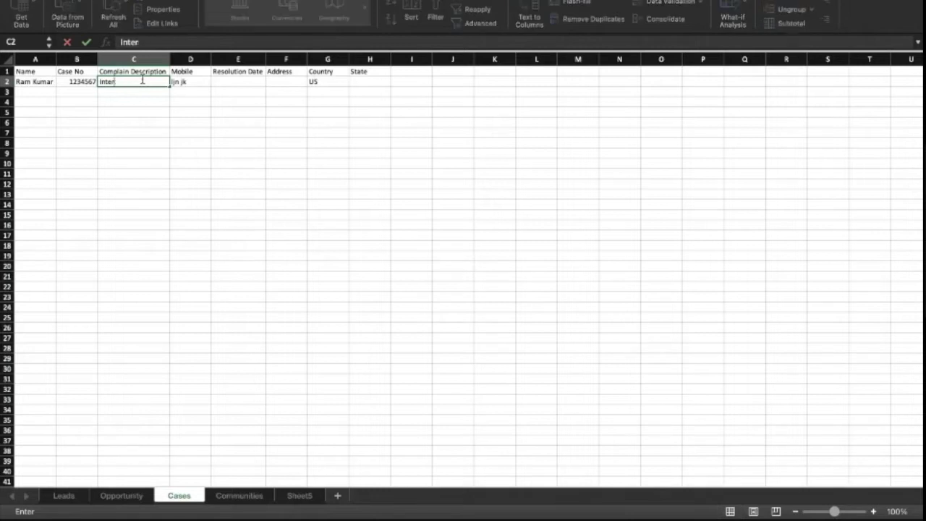
pyautogui.write('net not working')
pyautogui.press('Tab')
pyautogui.write('98')
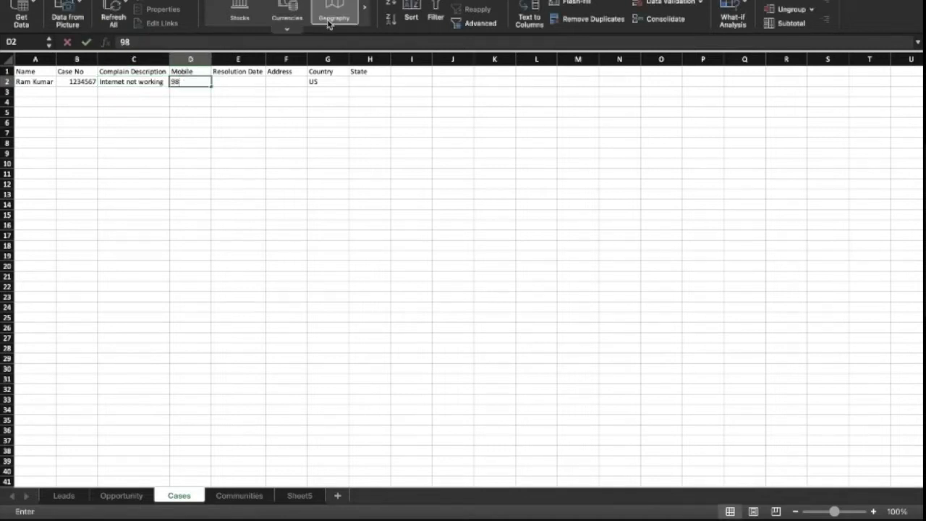
pyautogui.write('7654124')
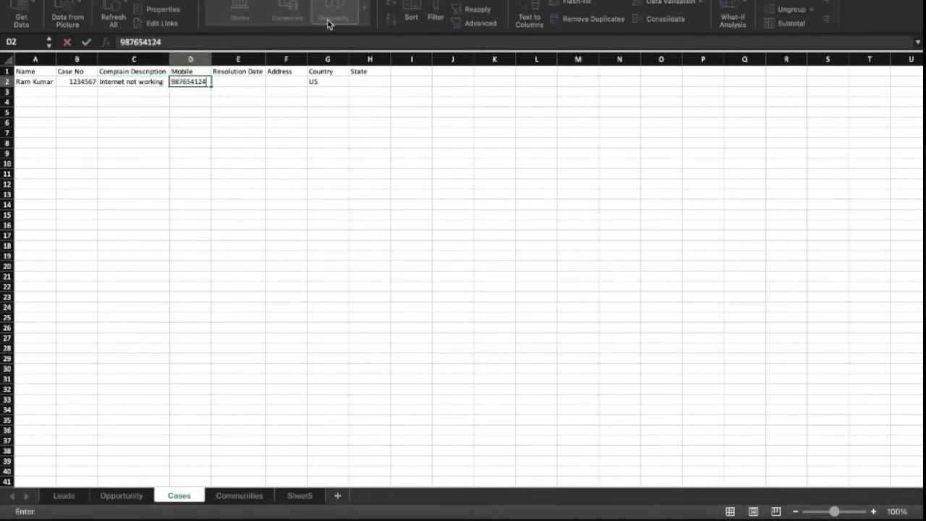
pyautogui.click(238, 83)
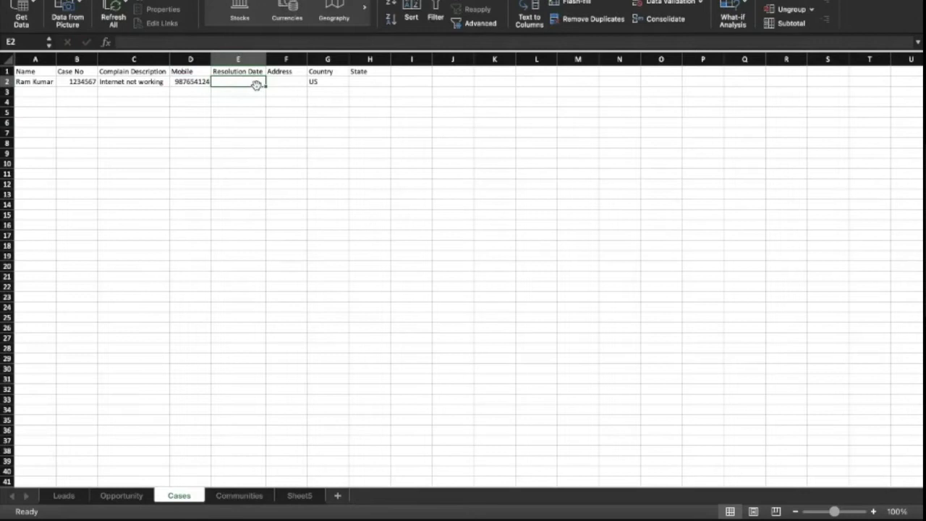
# - Fill in the resolution date 19 Dec 2021, address 'ratu road', India and Jharkhand in row 2
pyautogui.write('1')
pyautogui.write('9')
pyautogui.write(' dev')
pyautogui.write(' 2021')
pyautogui.click(287, 81)
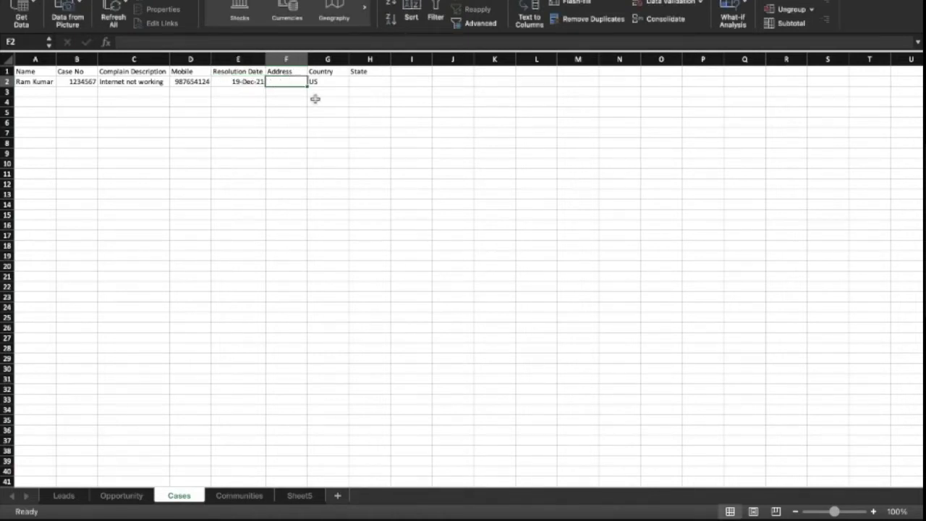
pyautogui.write('ratu raoad')
pyautogui.press('BackSpace')
pyautogui.press('BackSpace')
pyautogui.press('BackSpace')
pyautogui.press('BackSpace')
pyautogui.write('oad')
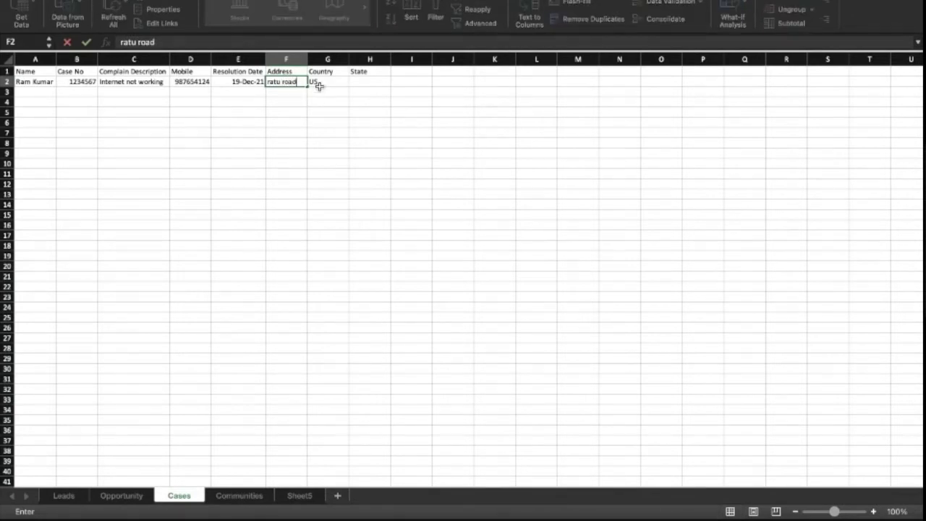
pyautogui.click(318, 85)
pyautogui.write('India')
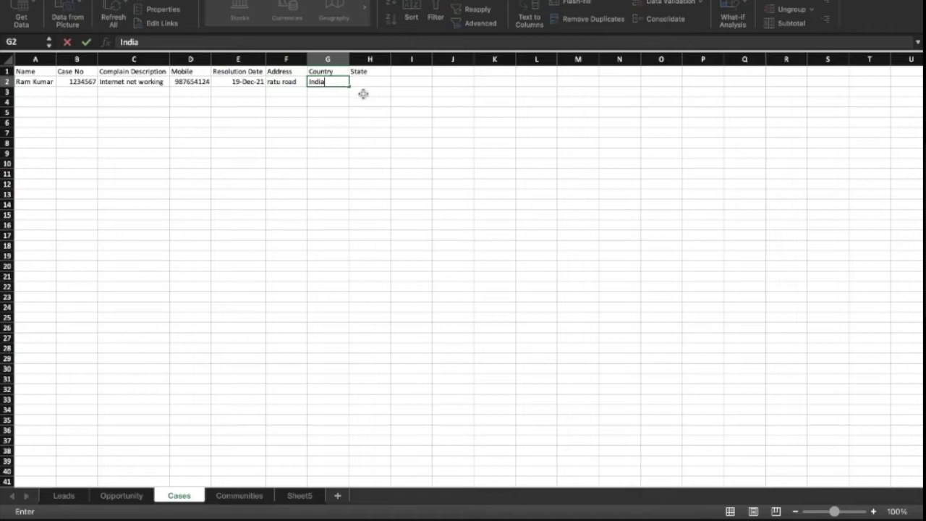
pyautogui.click(363, 84)
pyautogui.write('Jharkhand')
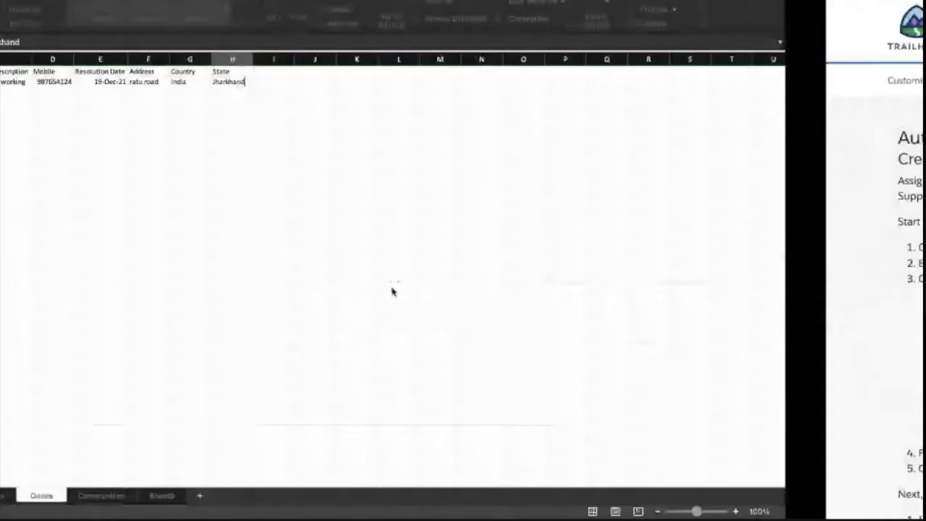
# - Review the first case's name, mobile, date, address, country and state entries
pyautogui.click(45, 82)
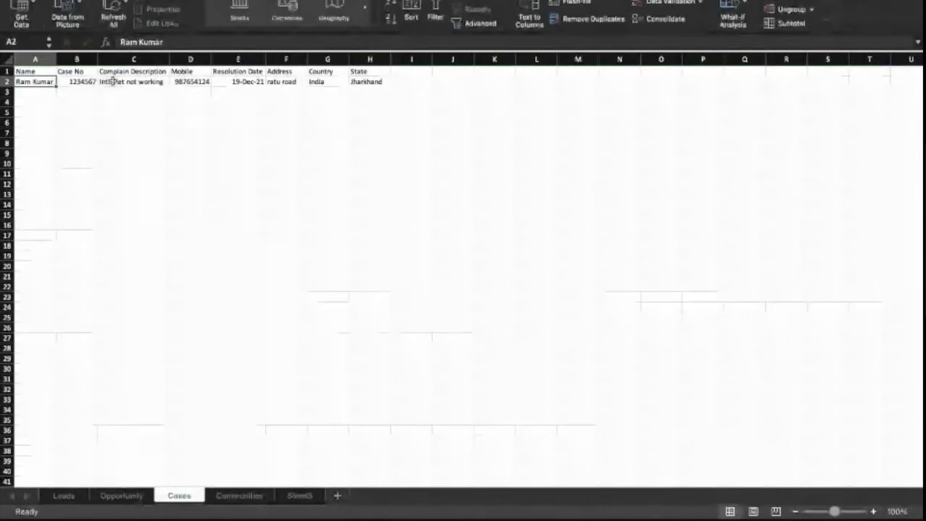
pyautogui.click(181, 81)
pyautogui.click(242, 82)
pyautogui.click(287, 82)
pyautogui.click(318, 84)
pyautogui.click(375, 79)
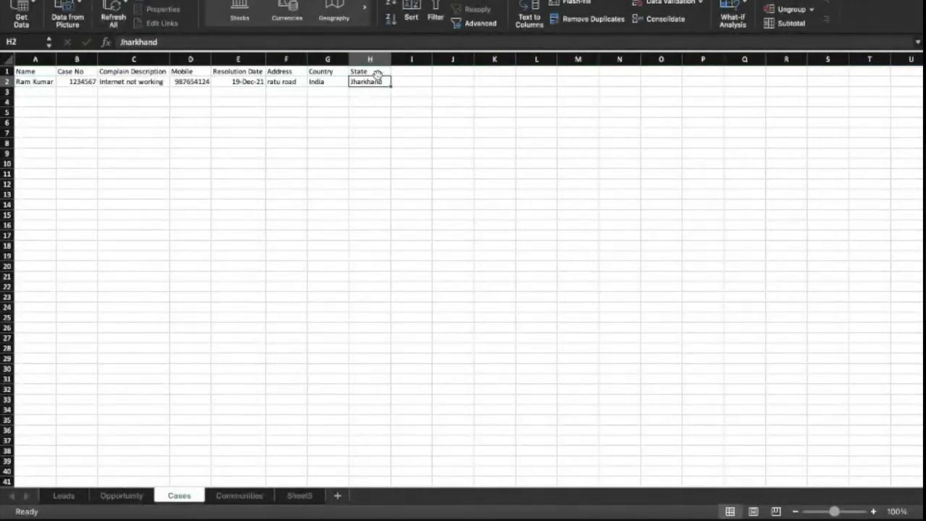
# - Add an 'Owner' header in I1 with 'Technical Team' in I2, and autofit column I
pyautogui.click(413, 71)
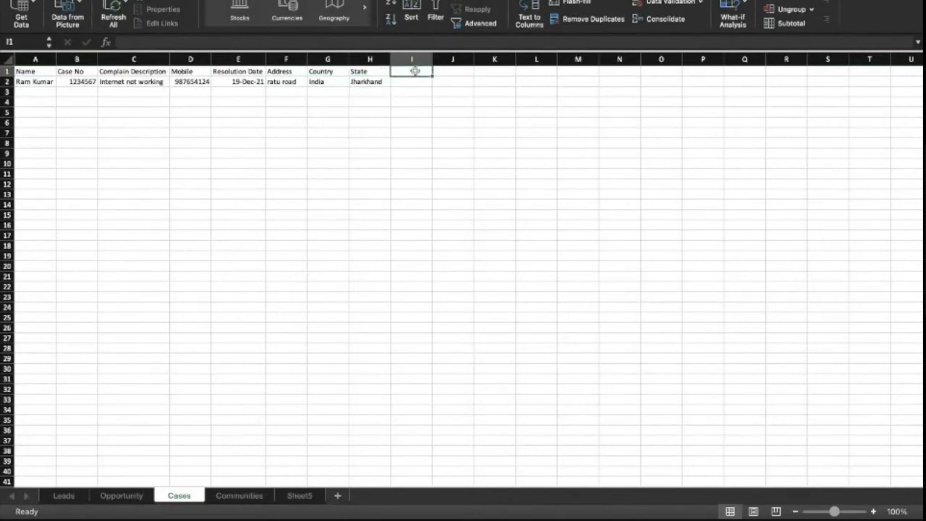
pyautogui.write('Owner')
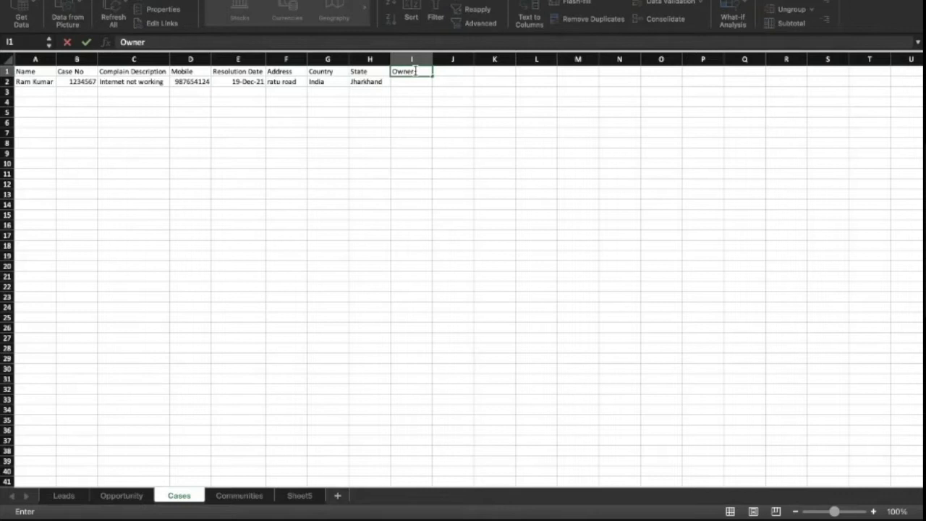
pyautogui.press('Return')
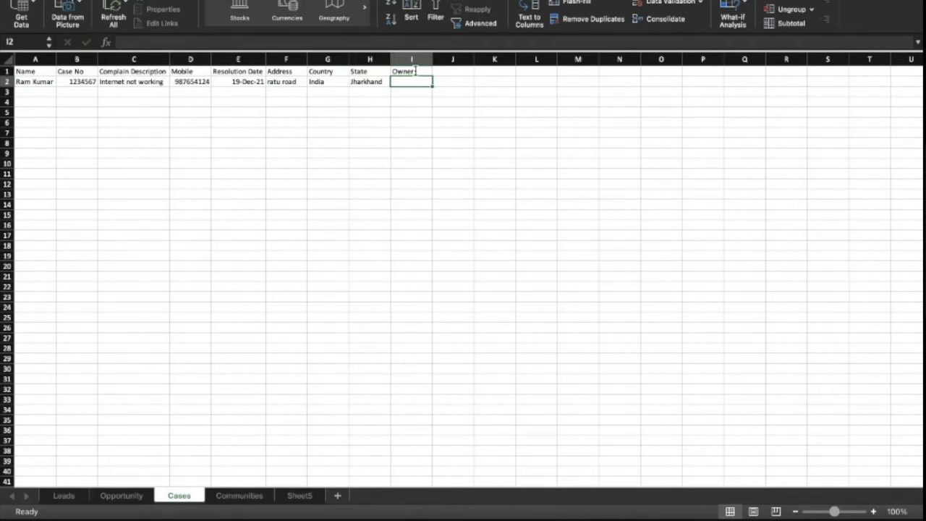
pyautogui.write('Techi')
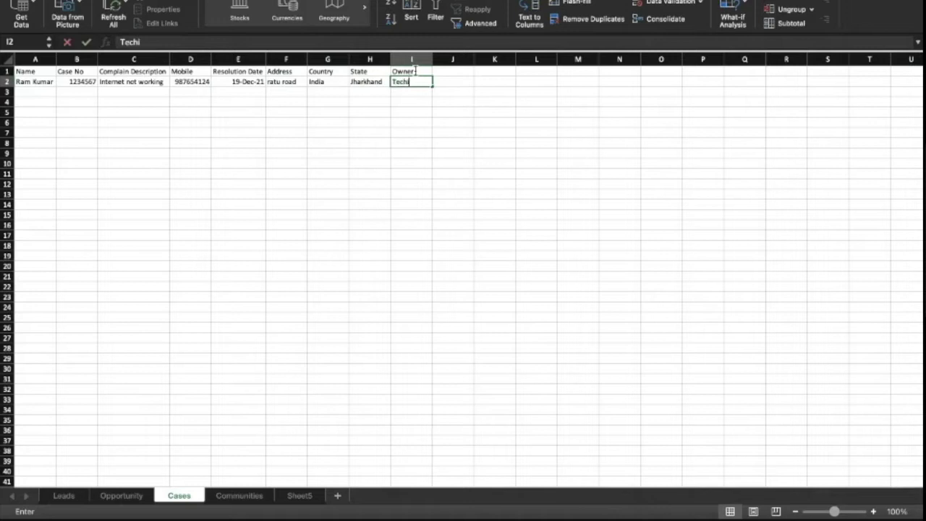
pyautogui.write('nal')
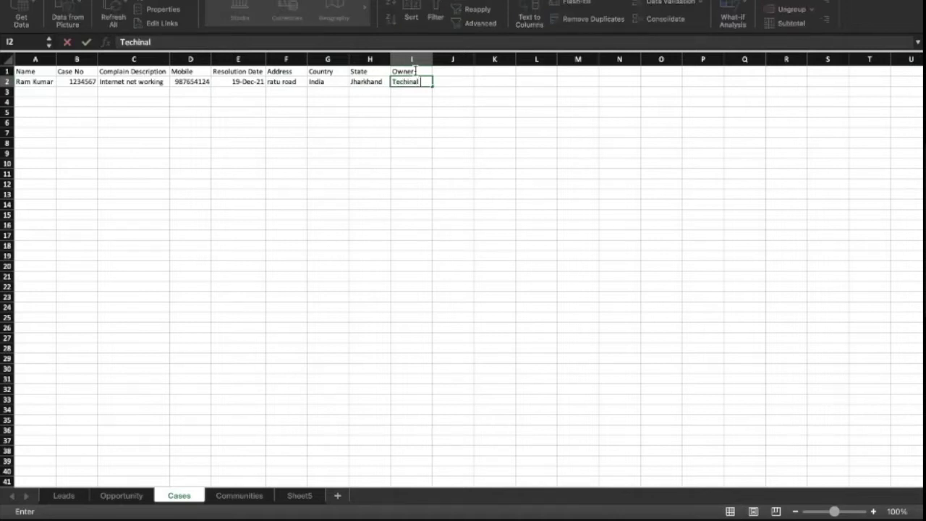
pyautogui.press('BackSpace')
pyautogui.press('BackSpace')
pyautogui.press('BackSpace')
pyautogui.press('BackSpace')
pyautogui.write('nical Team')
pyautogui.click(412, 59)
pyautogui.doubleClick(432, 59)
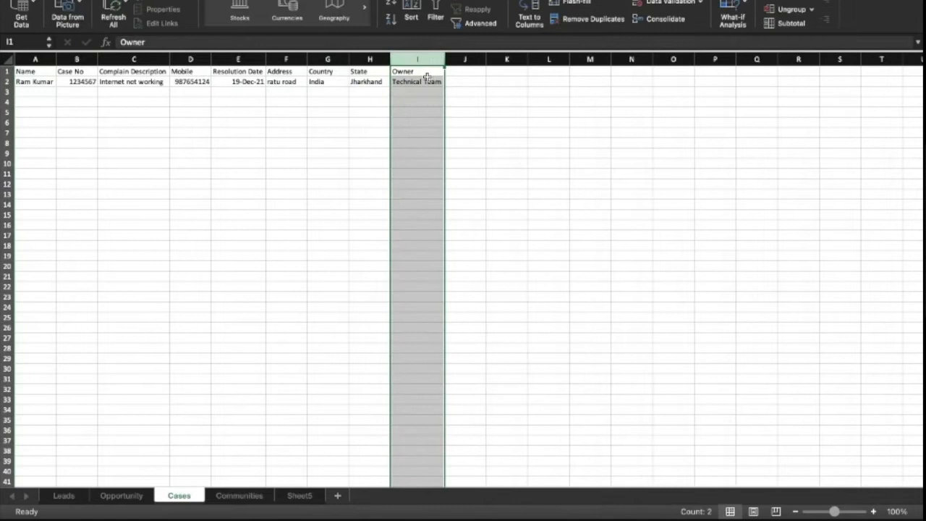
pyautogui.click(440, 81)
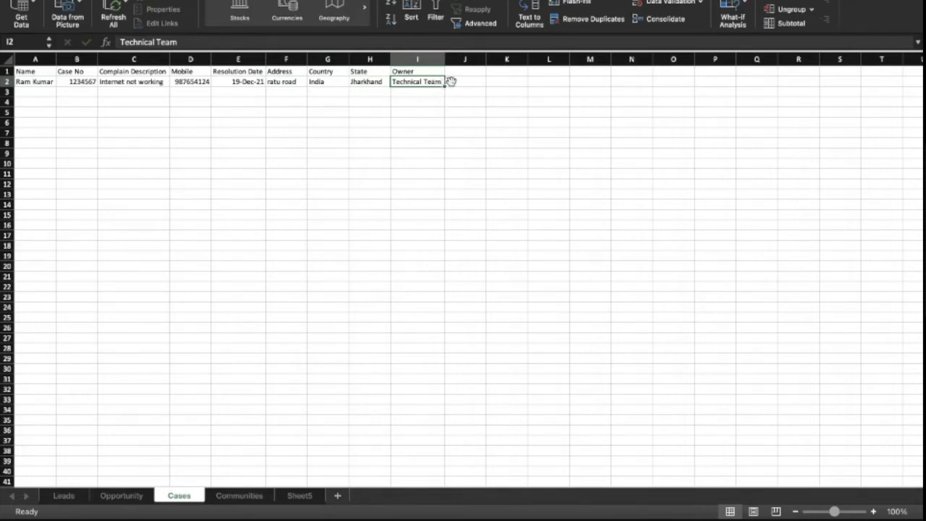
# - Enter 'Queues' in J2, review the row, then delete the 'Queues' value
pyautogui.click(455, 82)
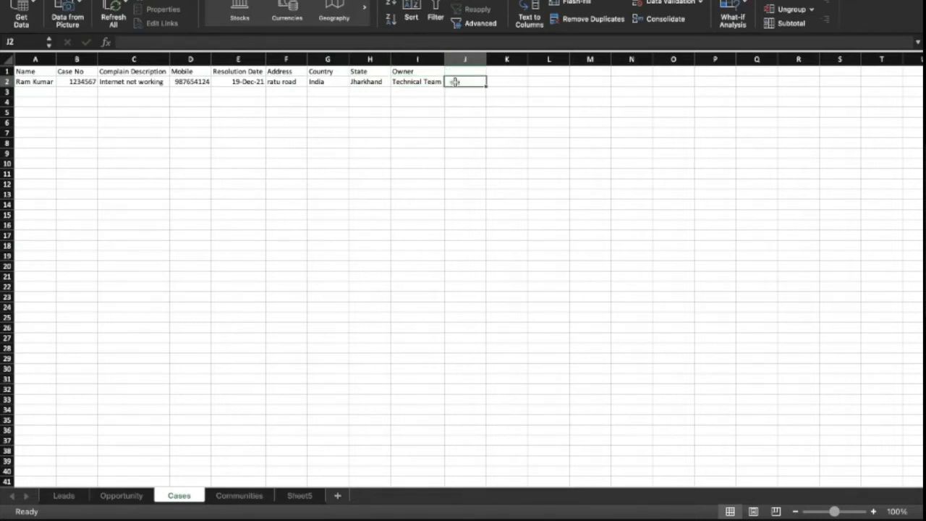
pyautogui.write('Queues')
pyautogui.press('Return')
pyautogui.click(426, 83)
pyautogui.click(455, 79)
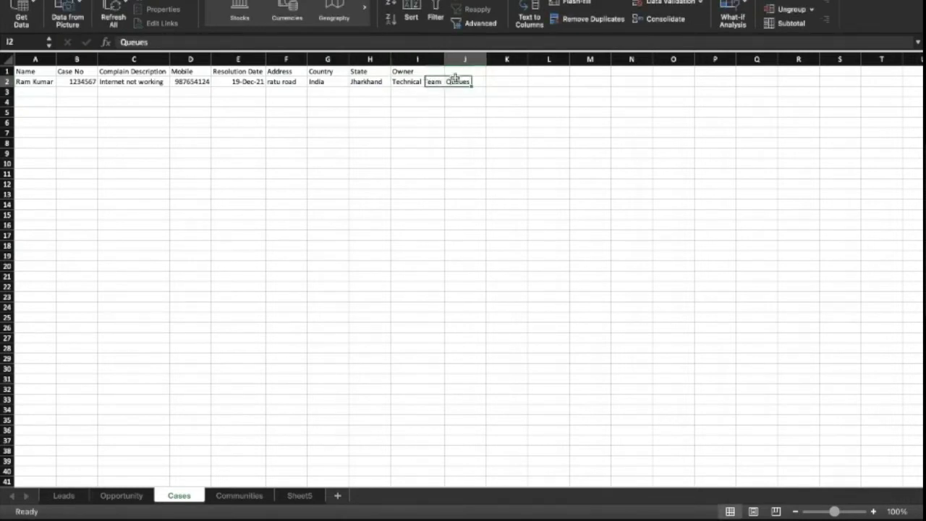
pyautogui.click(422, 80)
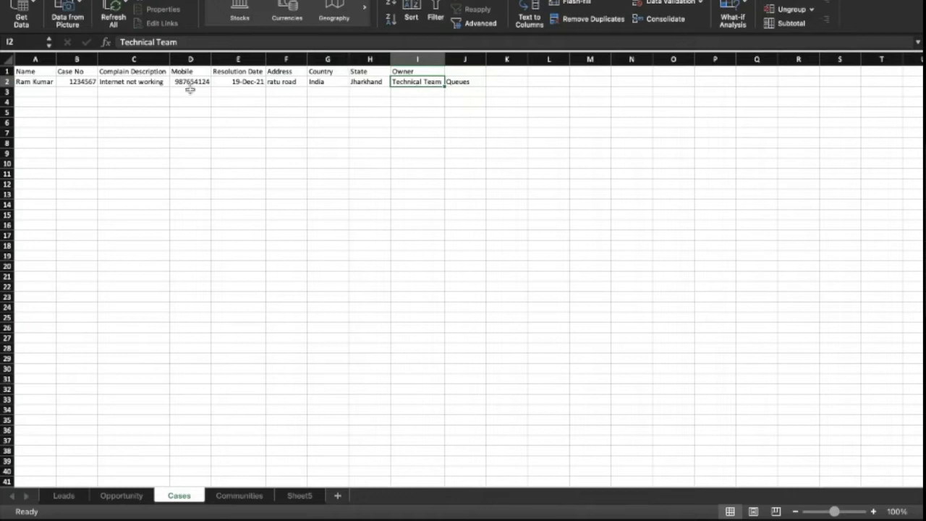
pyautogui.click(41, 81)
pyautogui.click(127, 82)
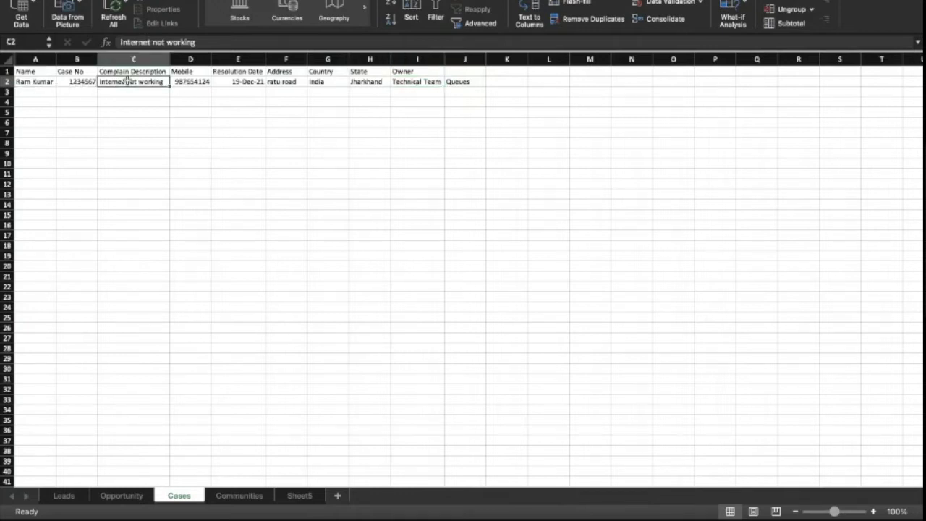
pyautogui.click(428, 82)
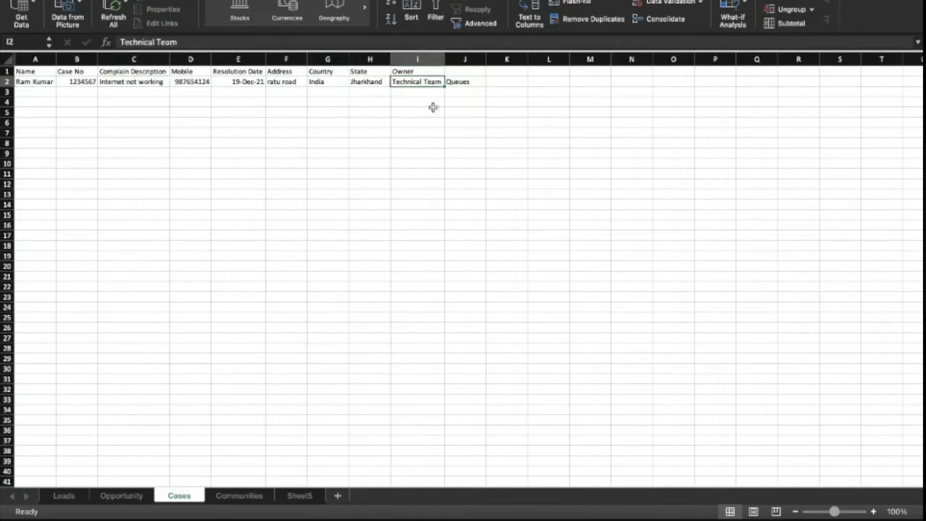
pyautogui.click(467, 85)
pyautogui.press('Delete')
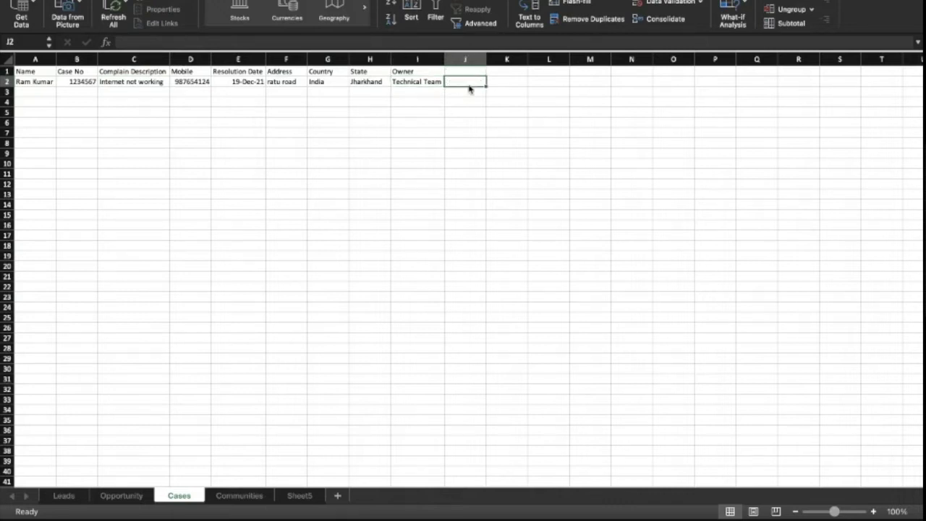
# - Add an 'Action Owner' header in J1 with the action owner's name in J2, widening column J
pyautogui.press('Up')
pyautogui.write('Action Owner')
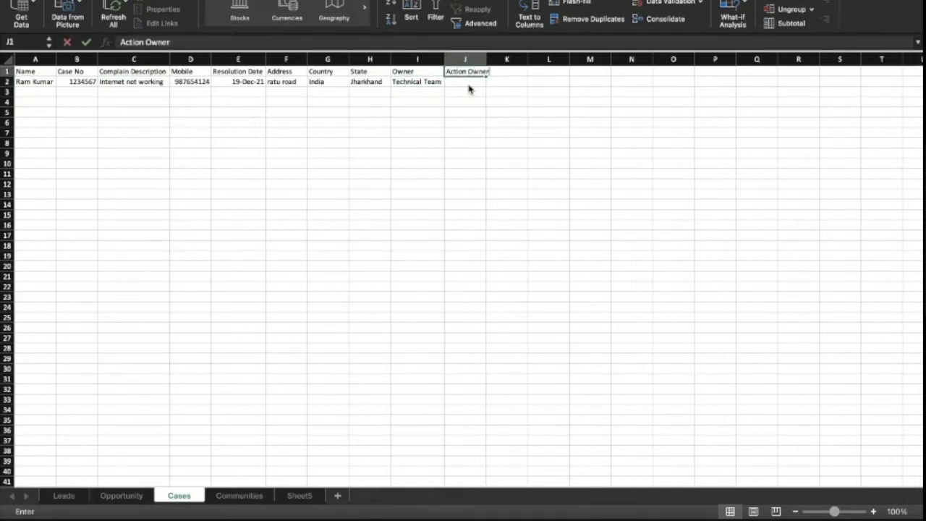
pyautogui.press('Return')
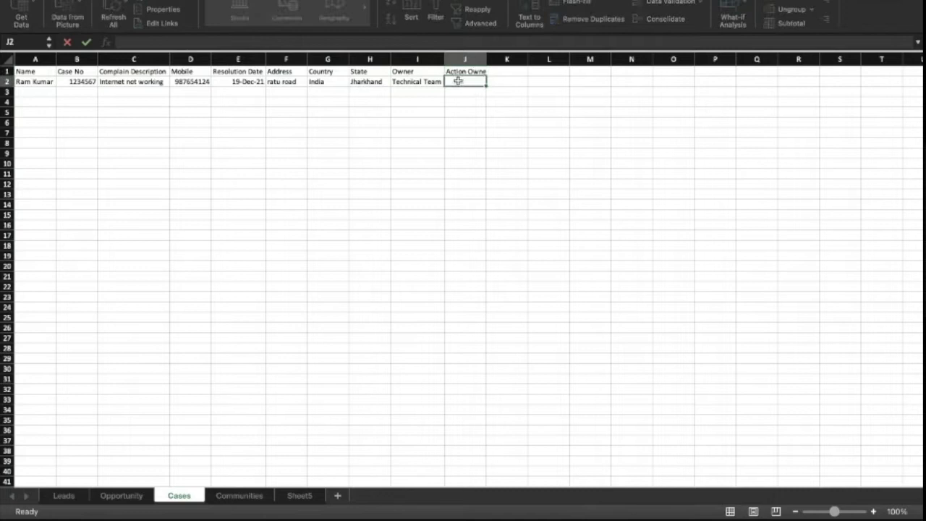
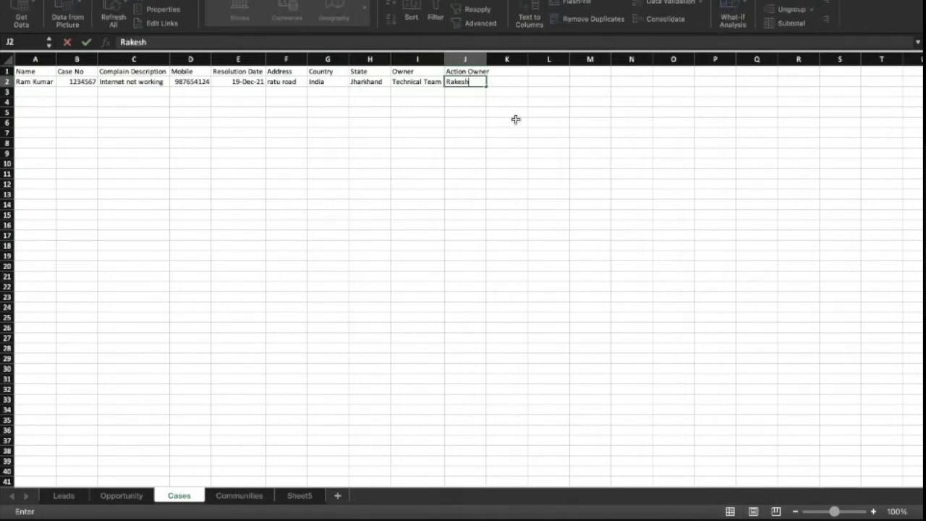
pyautogui.write('mar')
pyautogui.press('Return')
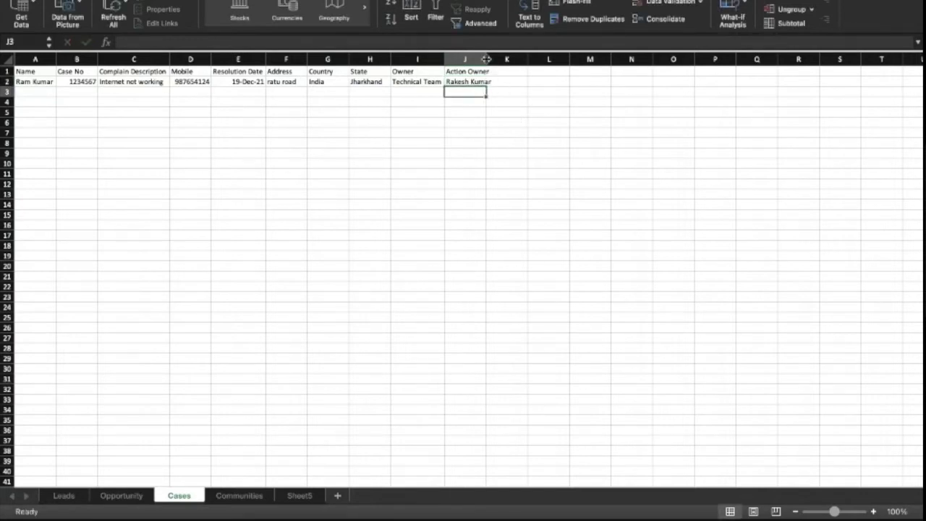
pyautogui.moveTo(486, 59); pyautogui.dragTo(494, 58)
pyautogui.click(464, 81)
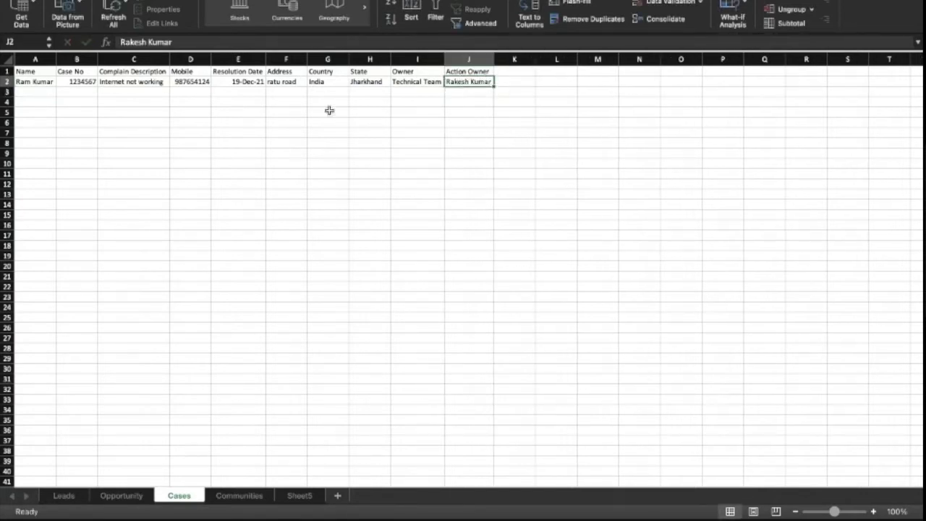
# - Enter the second customer's name, case number, 'Bill not generated' complaint and mobile number in row 3
pyautogui.click(35, 95)
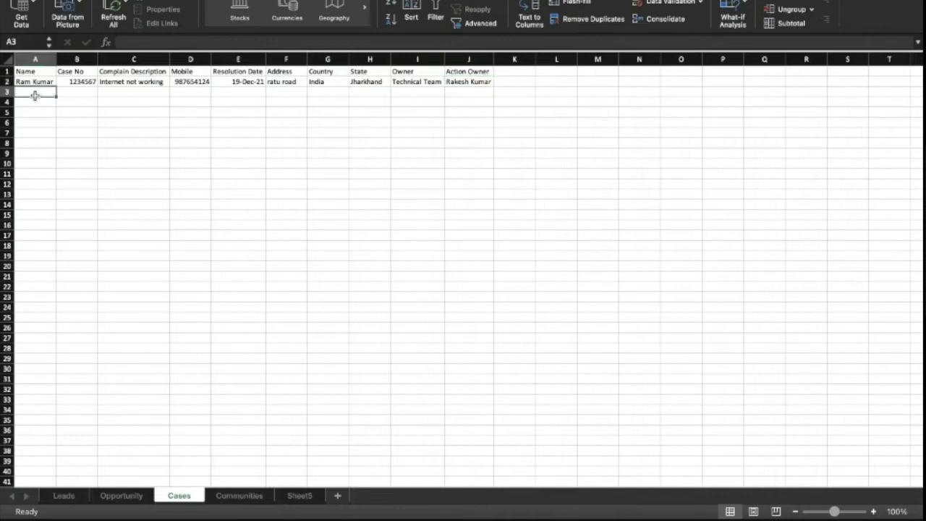
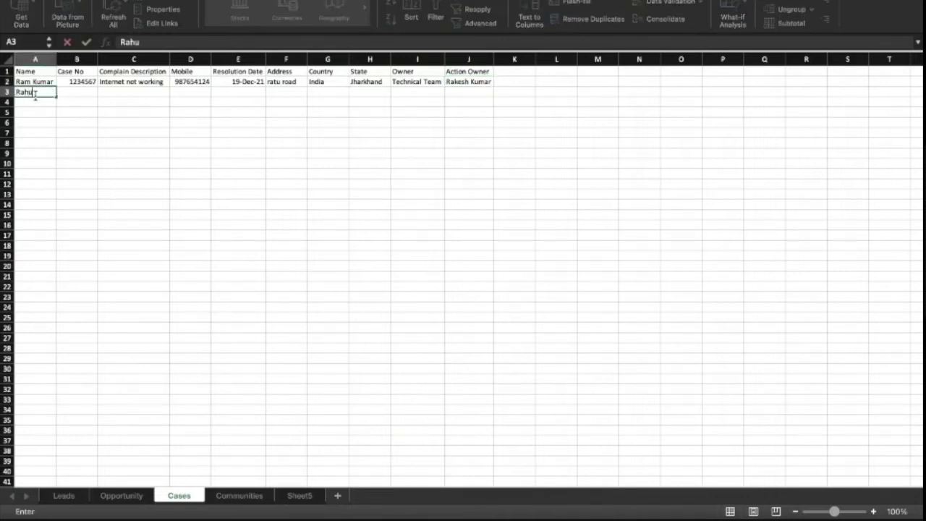
pyautogui.press('Tab')
pyautogui.write('9876543')
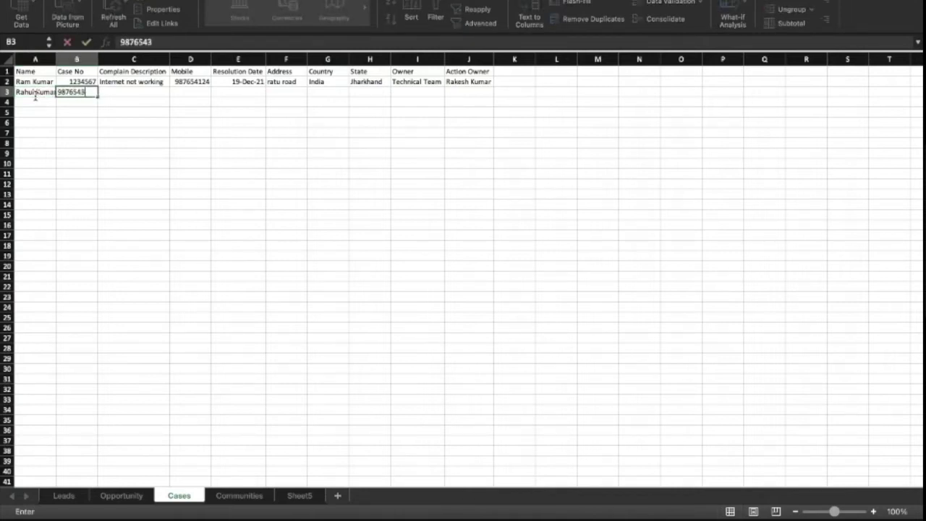
pyautogui.press('Tab')
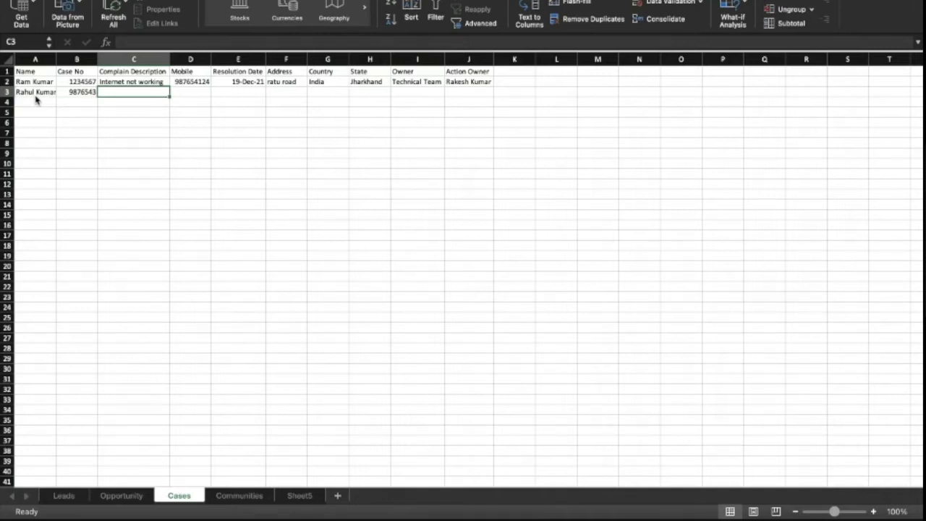
pyautogui.write('Bill not')
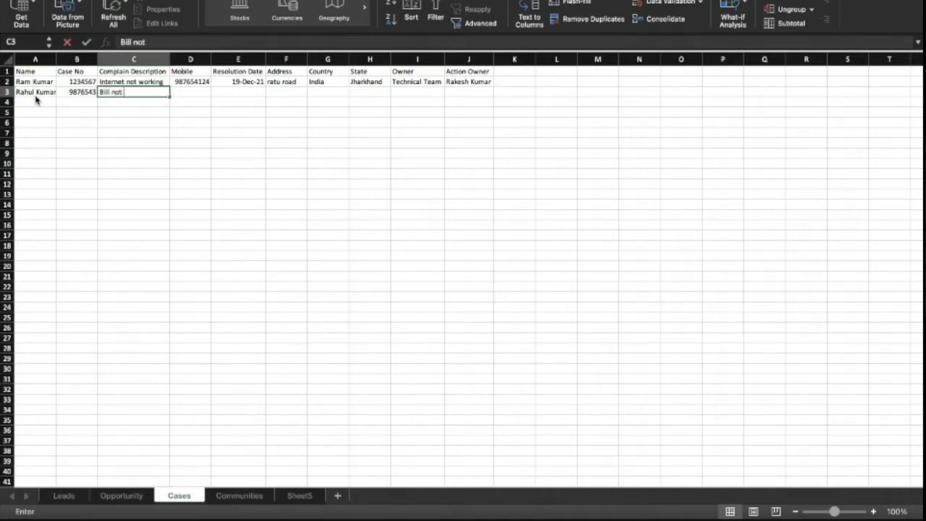
pyautogui.write(' generate')
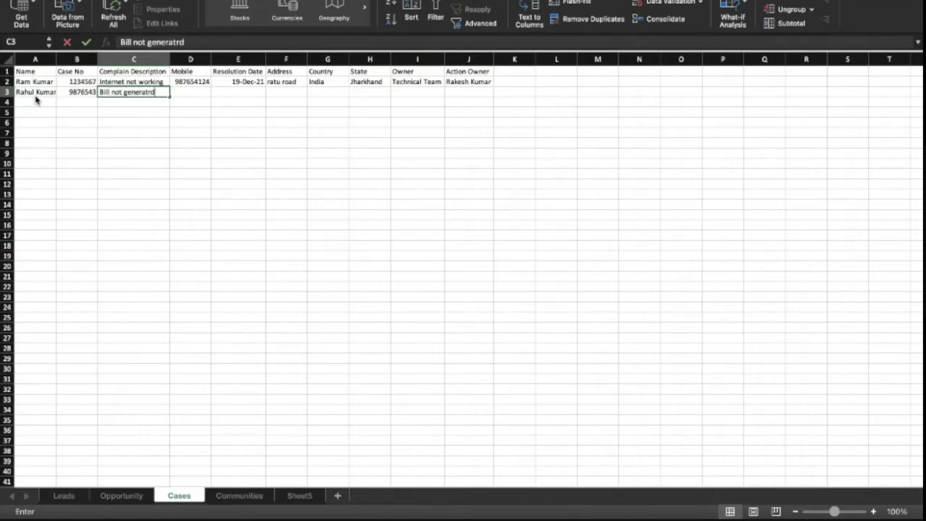
pyautogui.write('d')
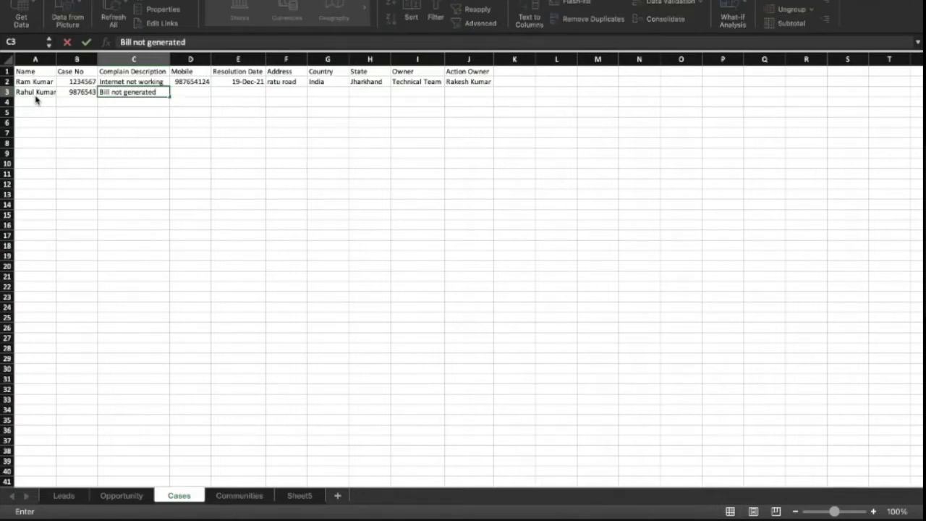
pyautogui.press('Tab')
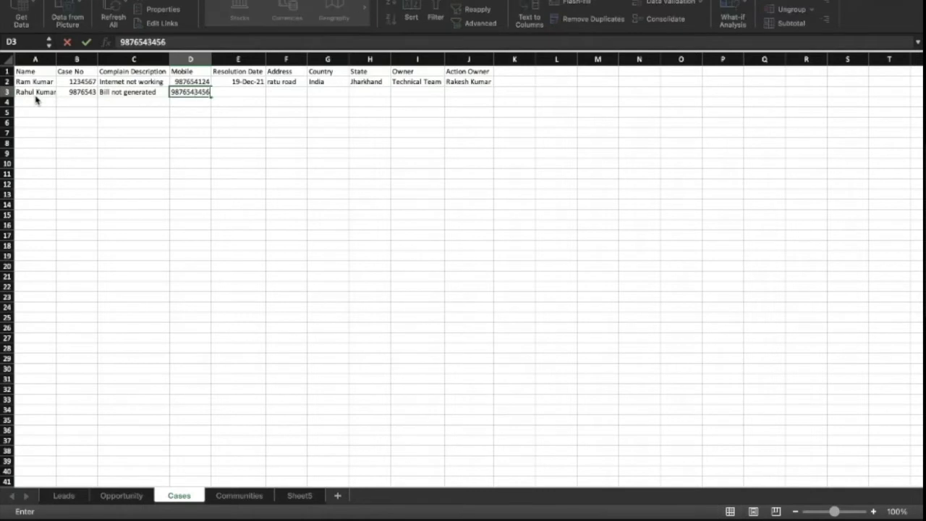
pyautogui.press('Tab')
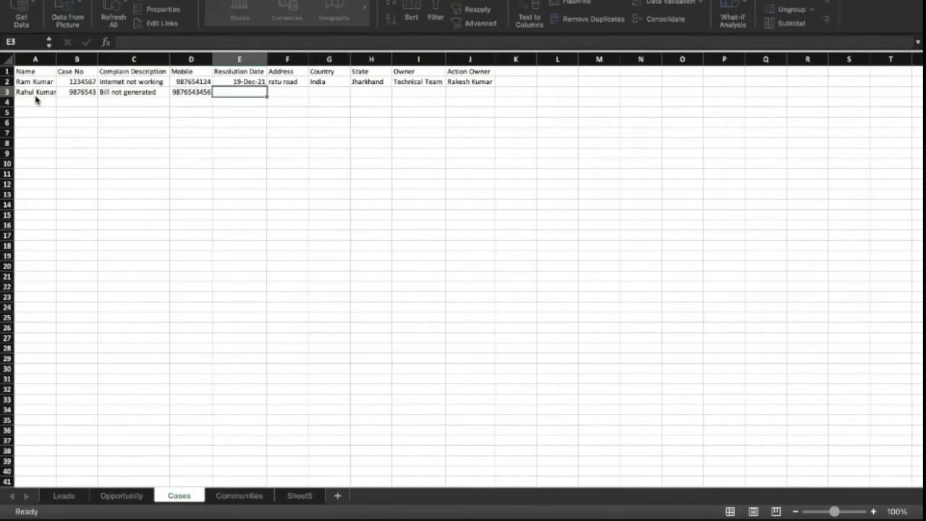
# - Copy the first case's resolution date, address, country and state into row 3
pyautogui.press('Up')
pyautogui.press('super+c')
pyautogui.press('Down')
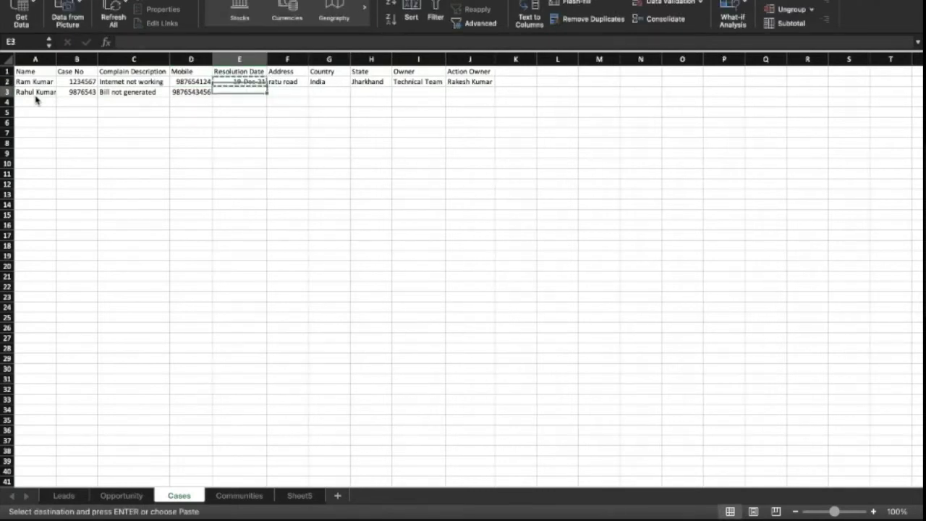
pyautogui.press('super+v')
pyautogui.press('Right')
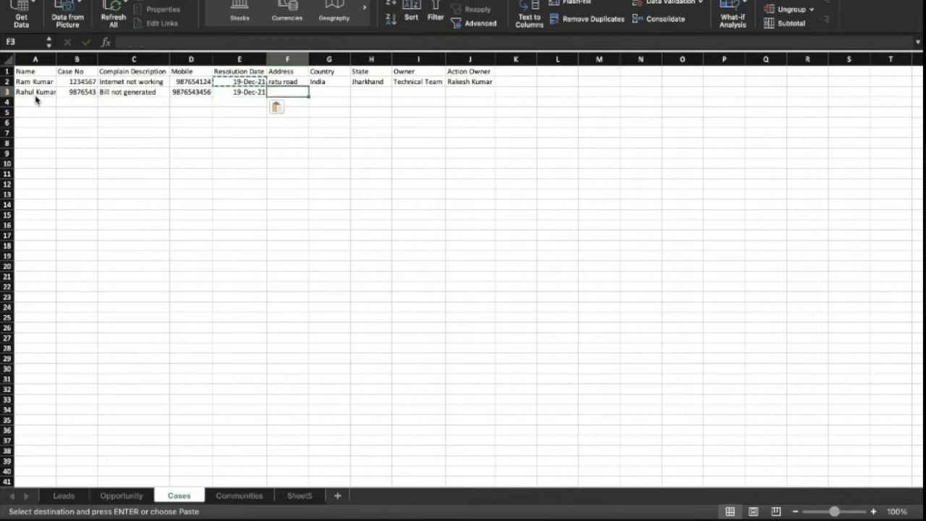
pyautogui.hotkey('shift', 'Up')
pyautogui.press('Right')
pyautogui.press('Up')
pyautogui.press('Left')
pyautogui.hotkey('shift', 'Right')
pyautogui.hotkey('shift', 'Right')
pyautogui.press('super+c')
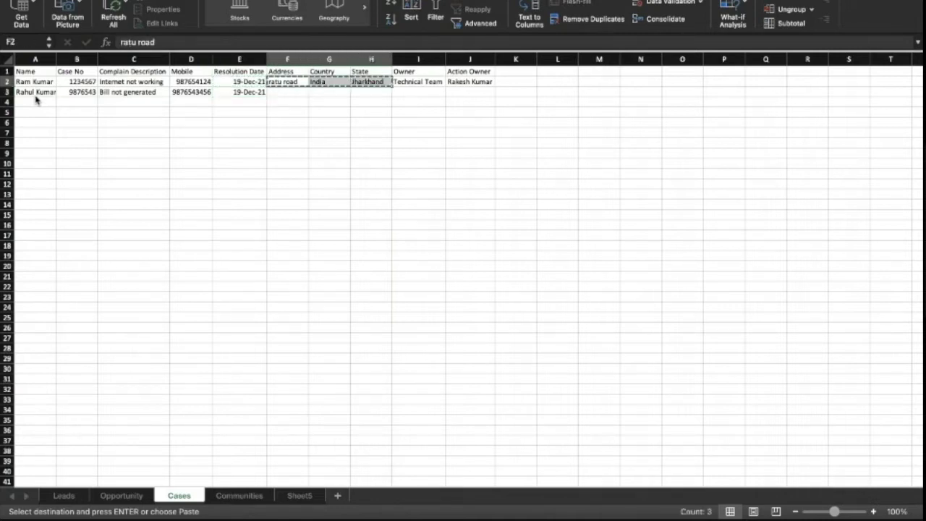
pyautogui.press('Down')
pyautogui.press('super+v')
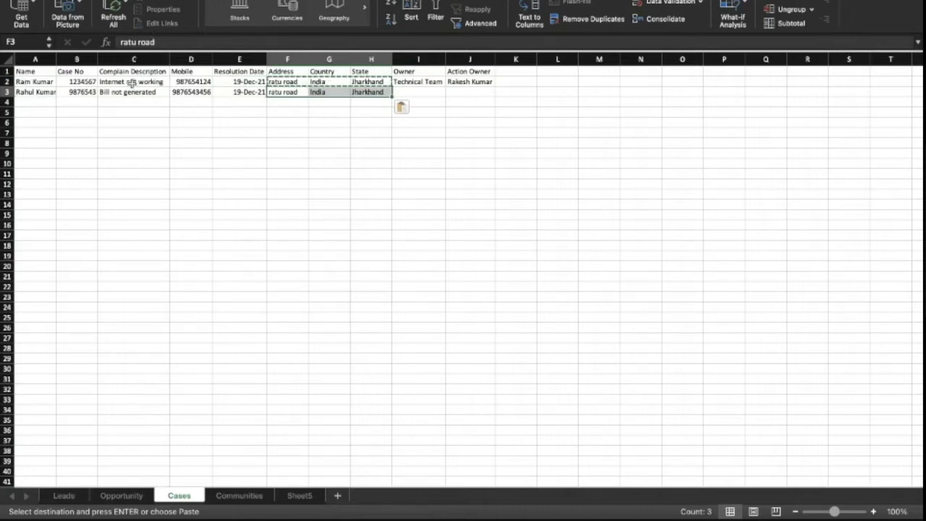
# - Set the second case's owner to 'Billing Team' and enter its action owner's name
pyautogui.click(130, 92)
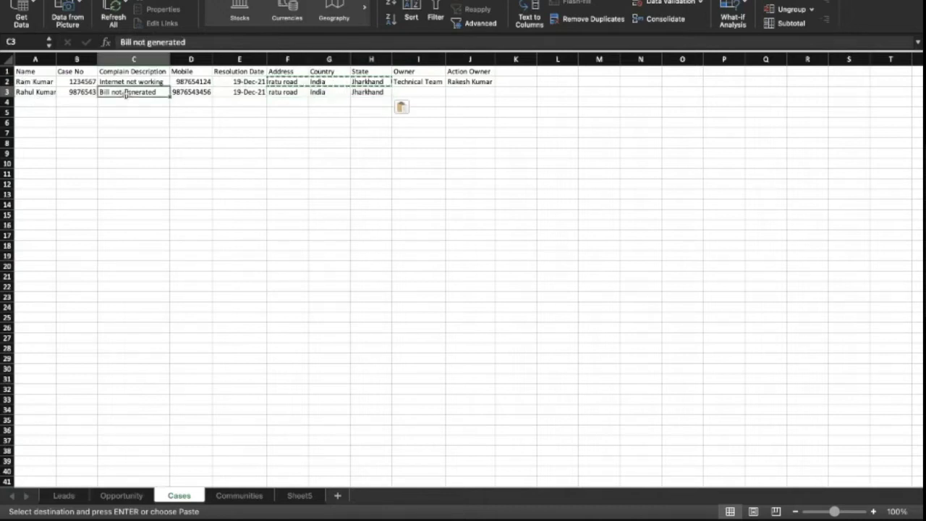
pyautogui.click(410, 91)
pyautogui.write('Billi')
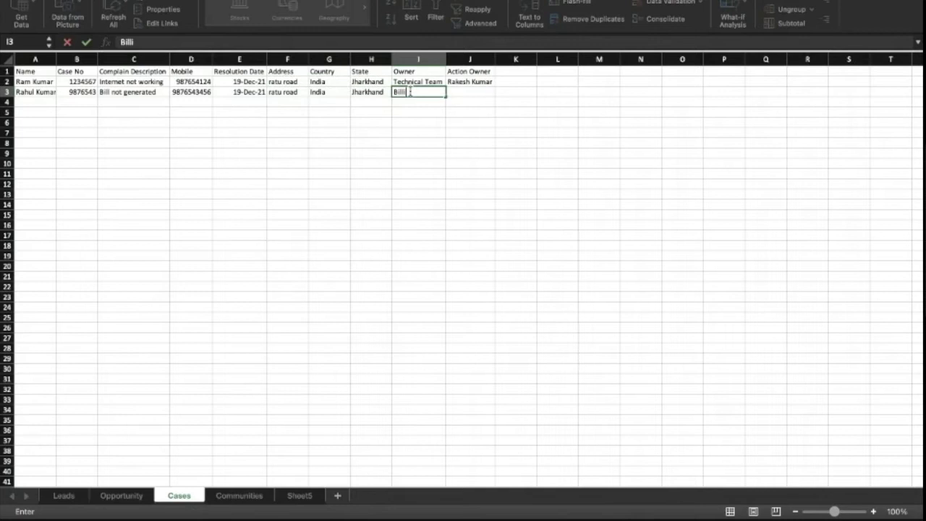
pyautogui.write('ng Team')
pyautogui.press('Tab')
pyautogui.click(409, 91)
pyautogui.press('Tab')
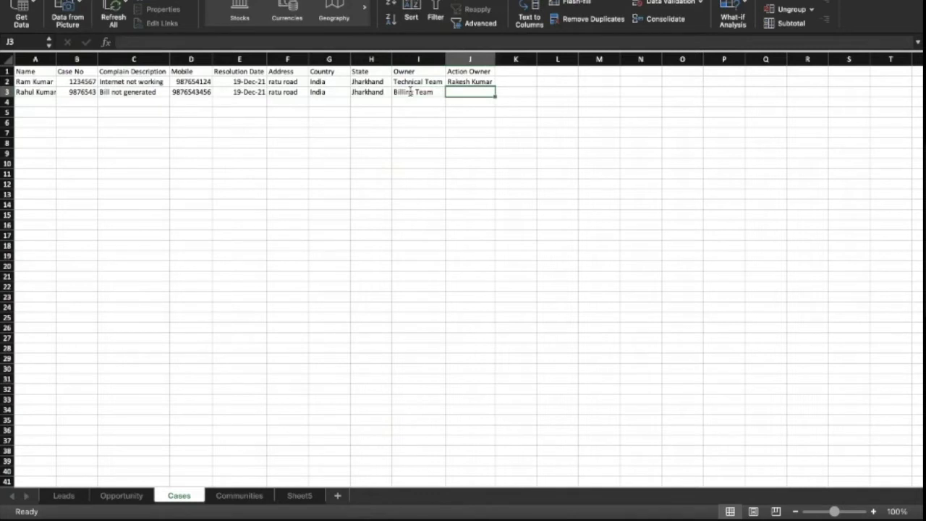
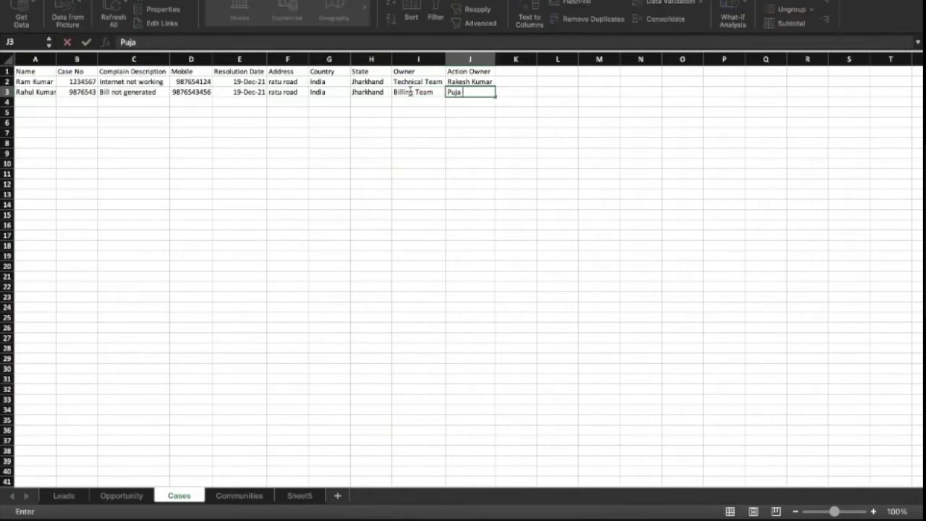
pyautogui.press('Return')
pyautogui.press('Up')
pyautogui.press('Left')
pyautogui.press('Left')
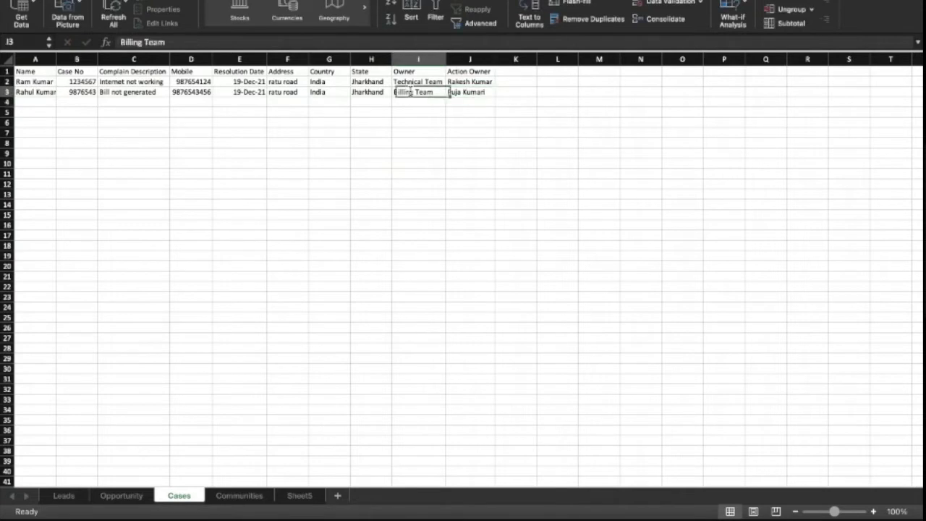
pyautogui.press('Right')
pyautogui.press('Right')
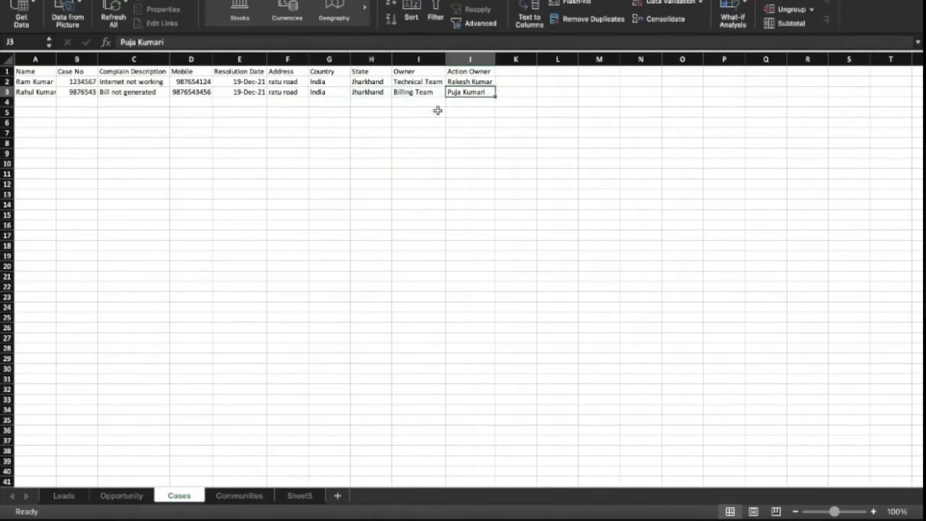
# - Select the names and case numbers of both cases, then clear the selection
pyautogui.moveTo(29, 82); pyautogui.dragTo(63, 352)
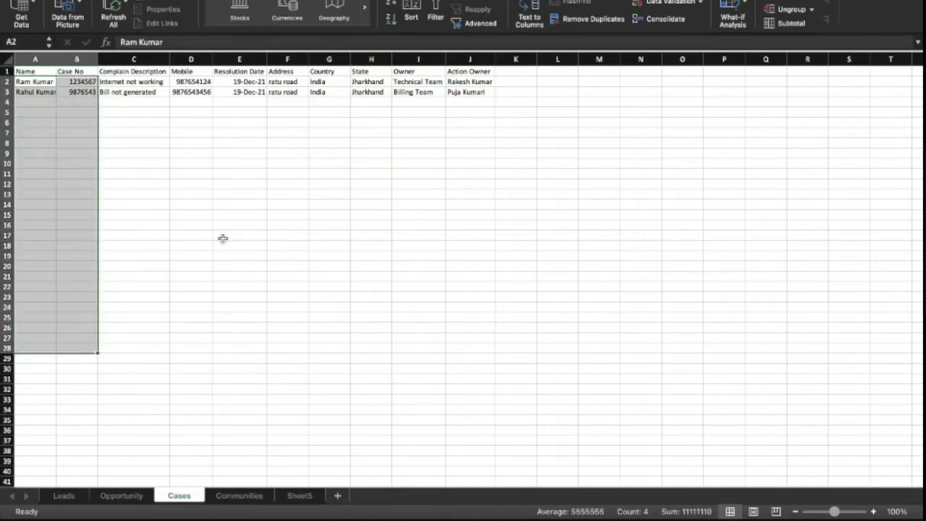
pyautogui.click(180, 96)
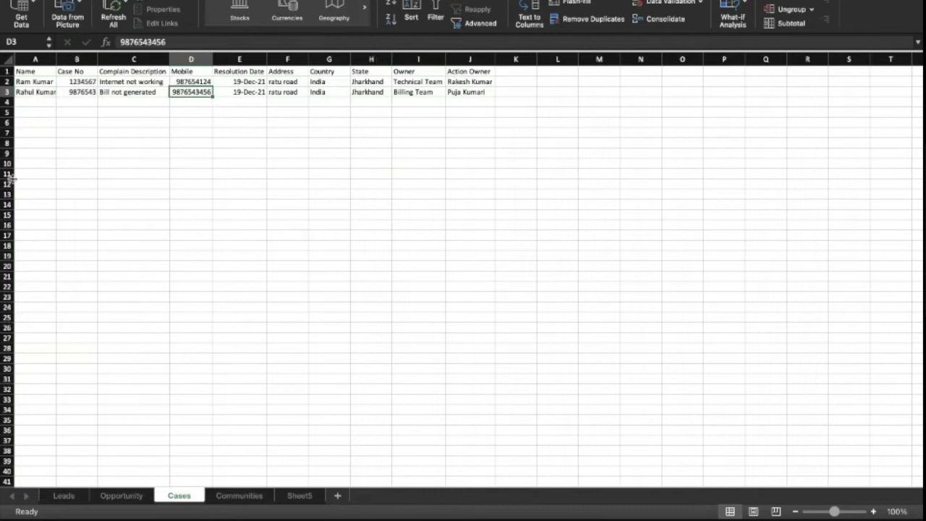
pyautogui.click(114, 182)
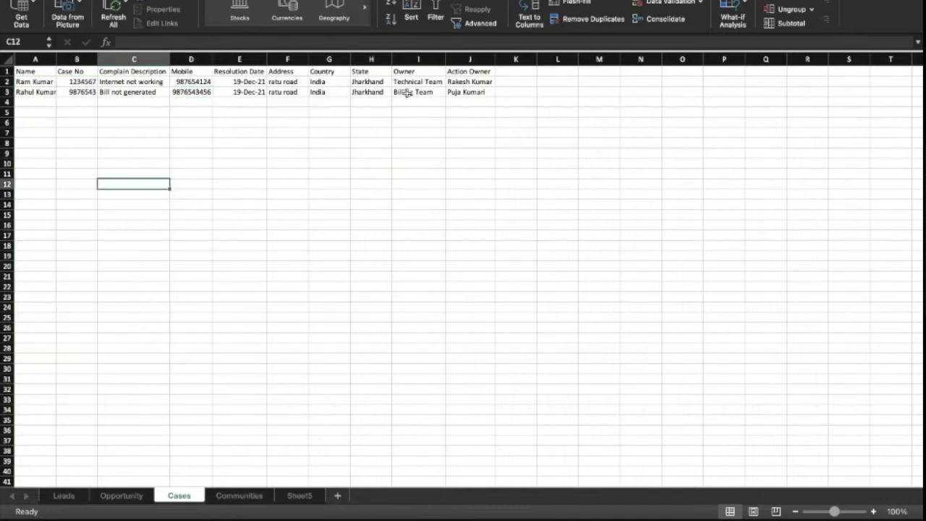
# - Add a 'Status' header in K1 with 'Open' for the first case and 'In Progress' for the second
pyautogui.click(507, 71)
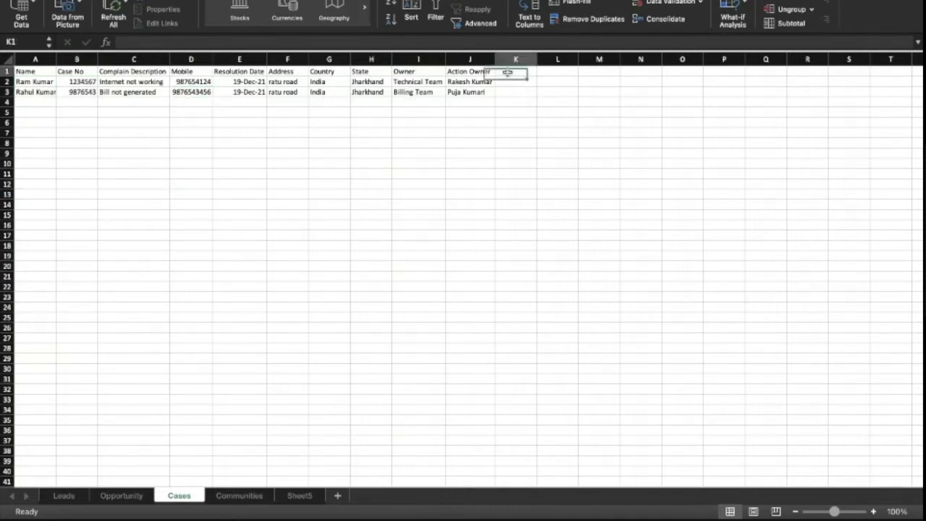
pyautogui.write('Status')
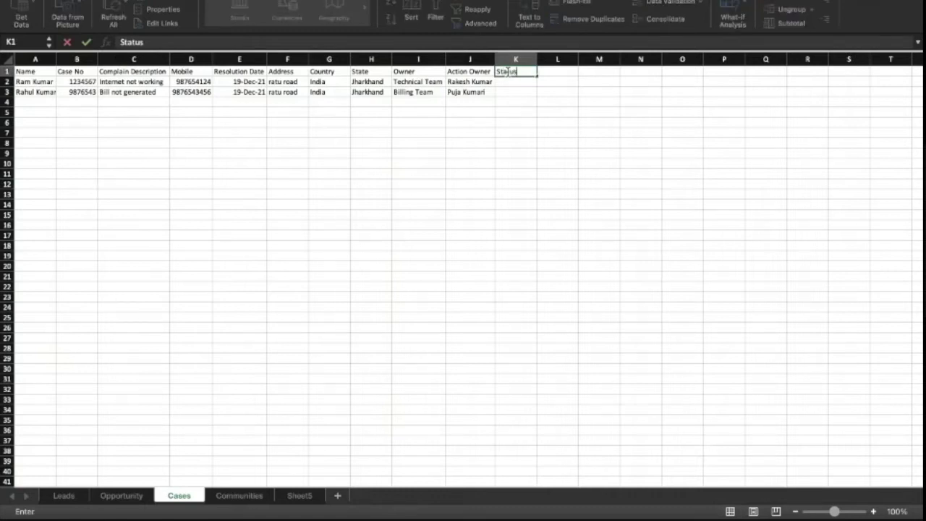
pyautogui.press('Return')
pyautogui.write('O')
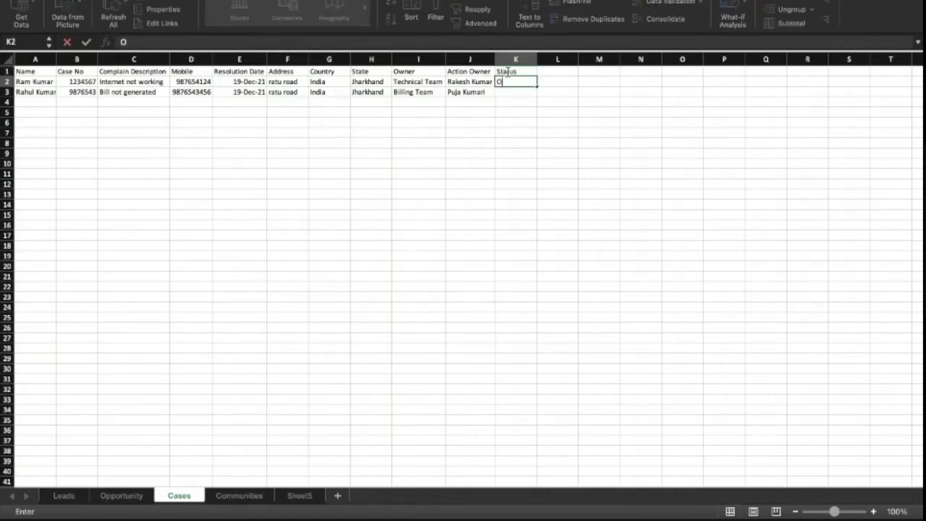
pyautogui.write('pen')
pyautogui.press('Return')
pyautogui.write('In P')
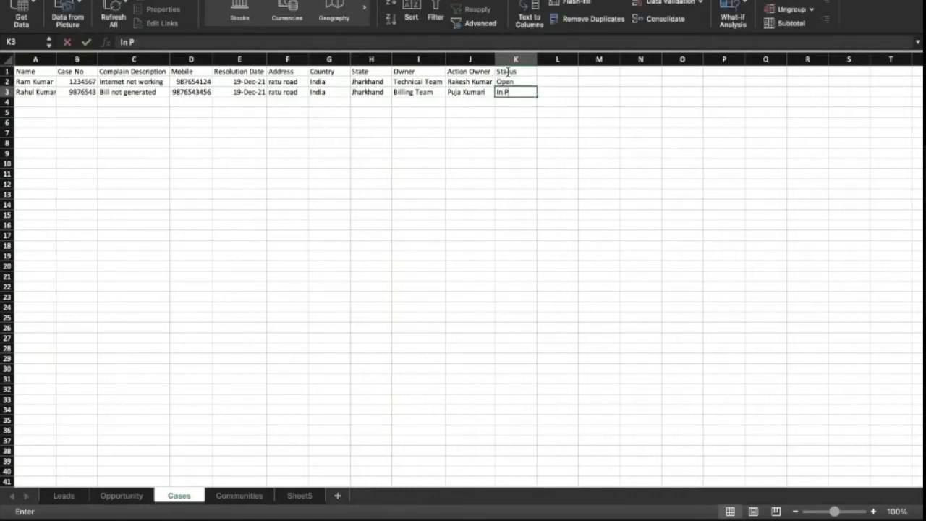
pyautogui.write('rogress')
pyautogui.press('Return')
pyautogui.click(469, 82)
pyautogui.click(509, 71)
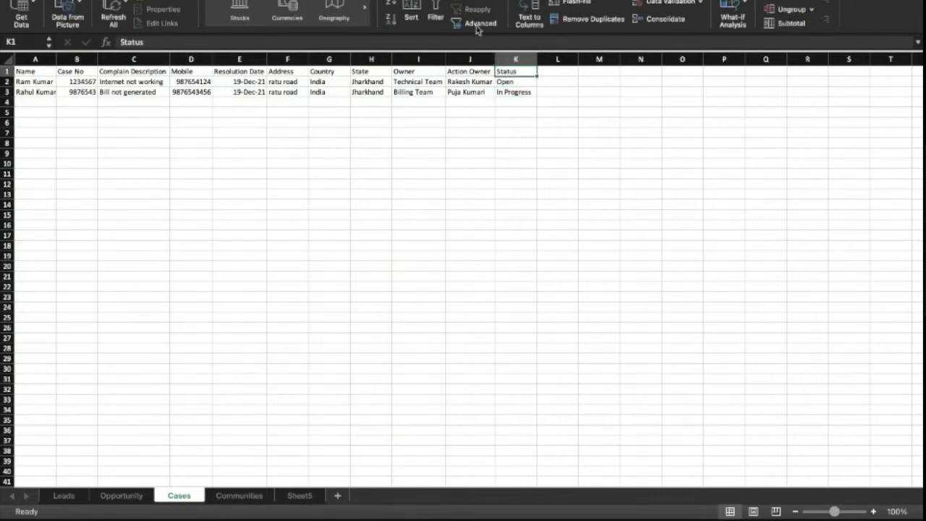
# - Turn on AutoFilter for the Cases headers and filter Status to Open only
pyautogui.click(435, 14)
pyautogui.click(531, 71)
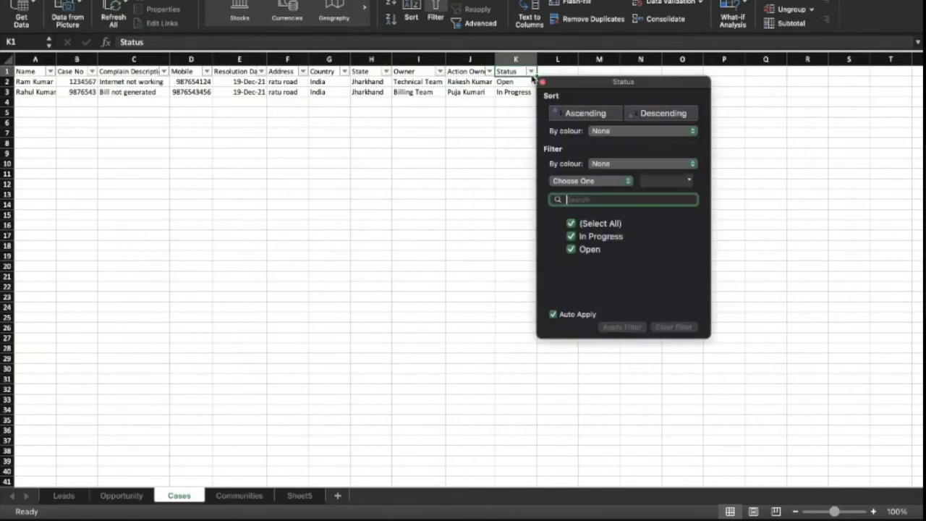
pyautogui.click(573, 224)
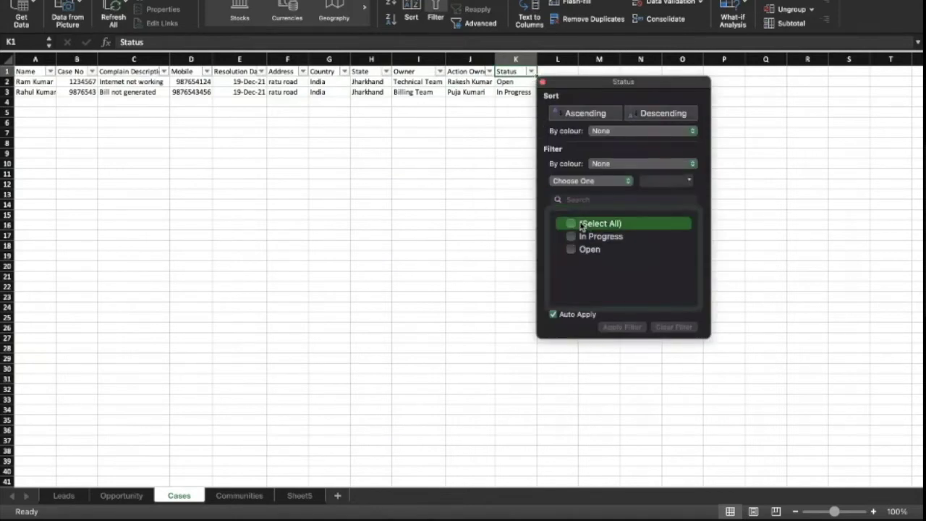
pyautogui.click(571, 249)
pyautogui.click(500, 265)
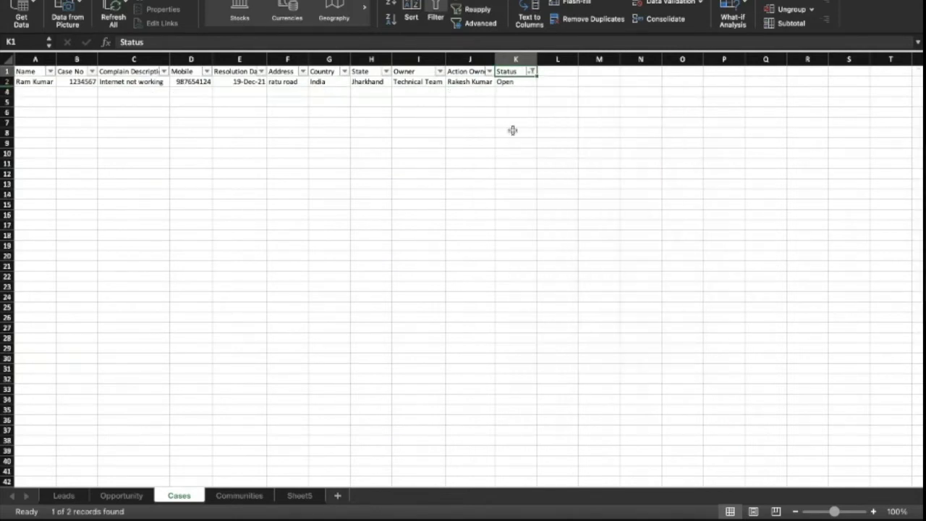
# - Switch the Status filter to show only In Progress cases
pyautogui.click(530, 71)
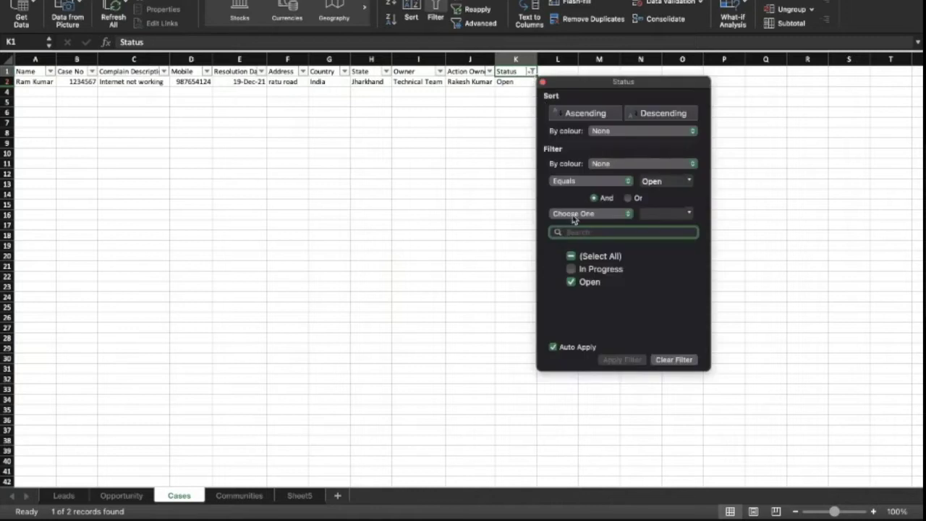
pyautogui.click(571, 281)
pyautogui.click(571, 268)
pyautogui.click(460, 229)
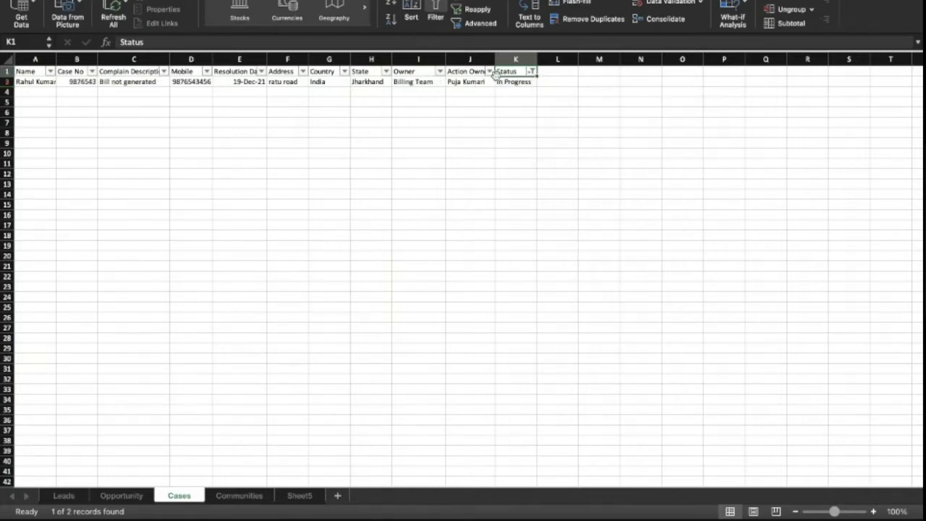
# - Clear the Status filter with (Select All) so both case rows show
pyautogui.click(531, 72)
pyautogui.click(571, 256)
pyautogui.click(460, 277)
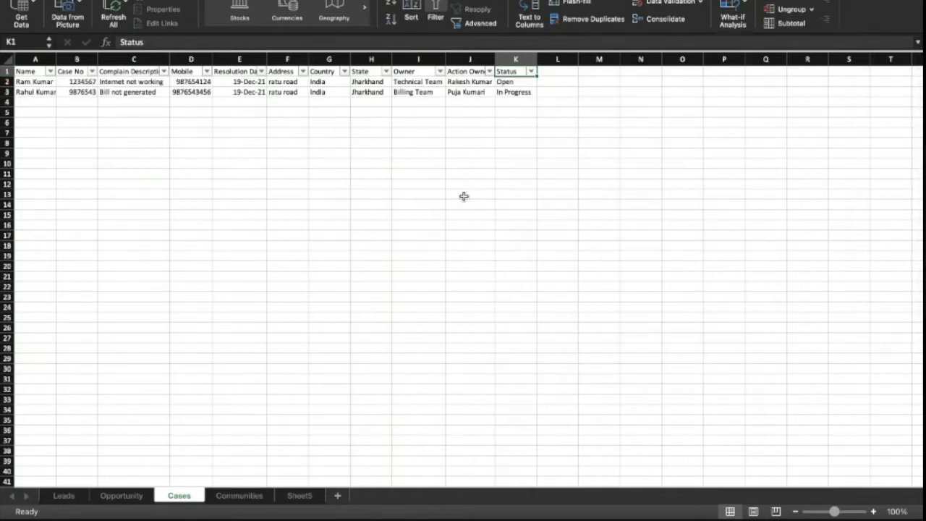
# - Widen column A of the Cases table so the full names fit
pyautogui.moveTo(425, 84); pyautogui.dragTo(427, 95)
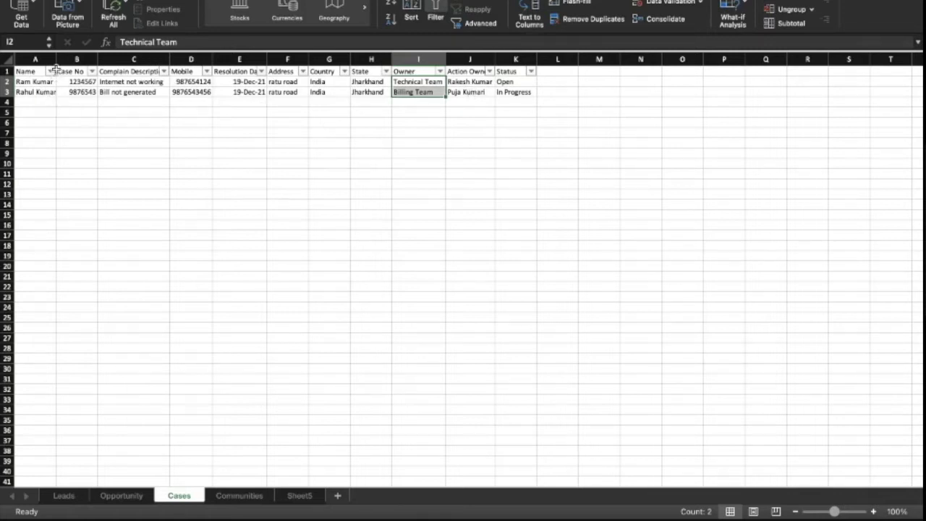
pyautogui.moveTo(58, 56); pyautogui.dragTo(61, 57)
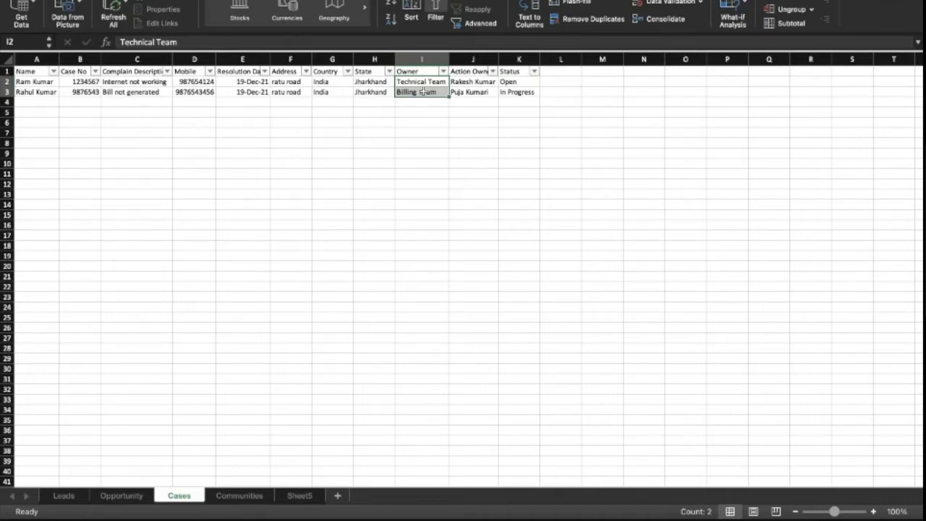
pyautogui.click(284, 110)
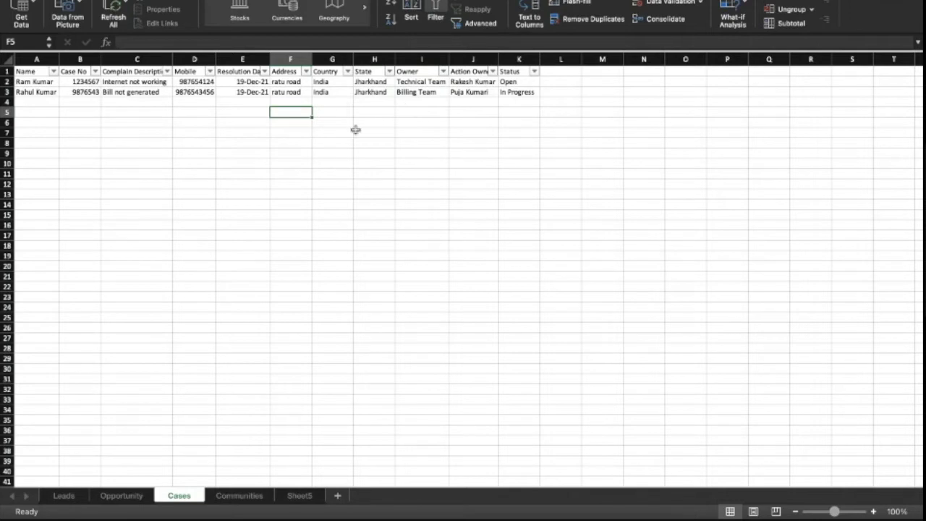
# - Review both cases' mobile number, complaints and Billing/Technical Team owners, then switch to Trailhead
pyautogui.click(199, 92)
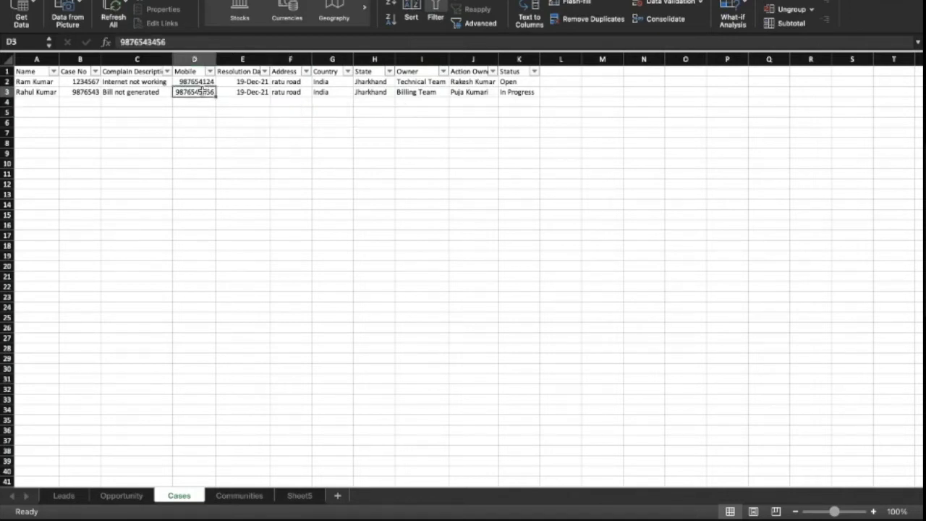
pyautogui.doubleClick(197, 92)
pyautogui.click(199, 113)
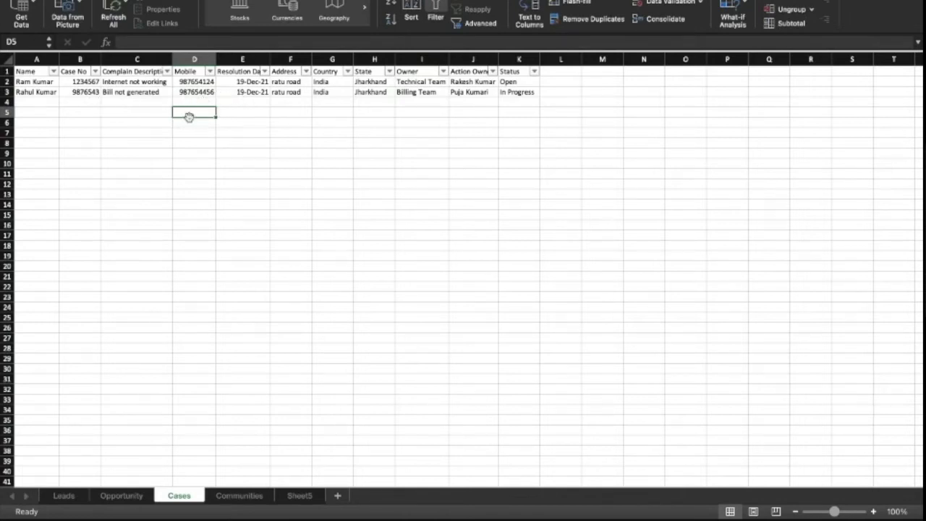
pyautogui.click(129, 92)
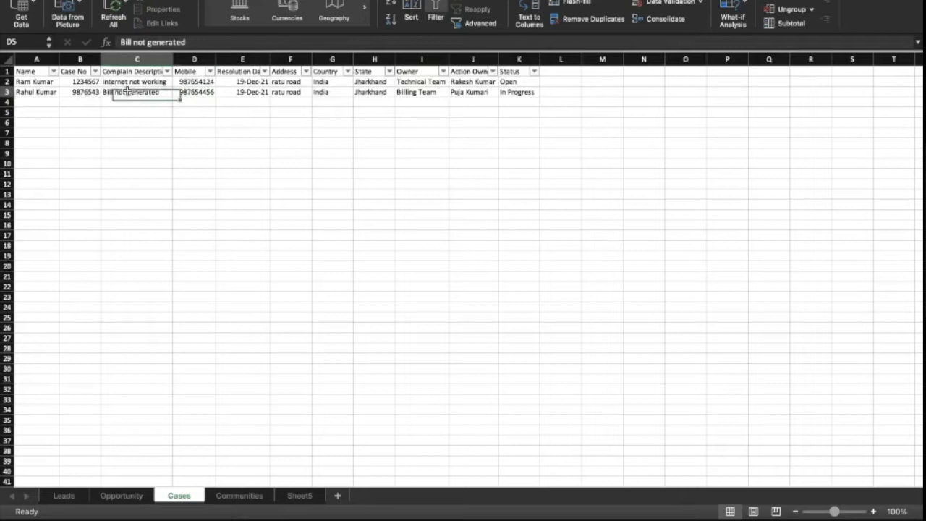
pyautogui.click(429, 93)
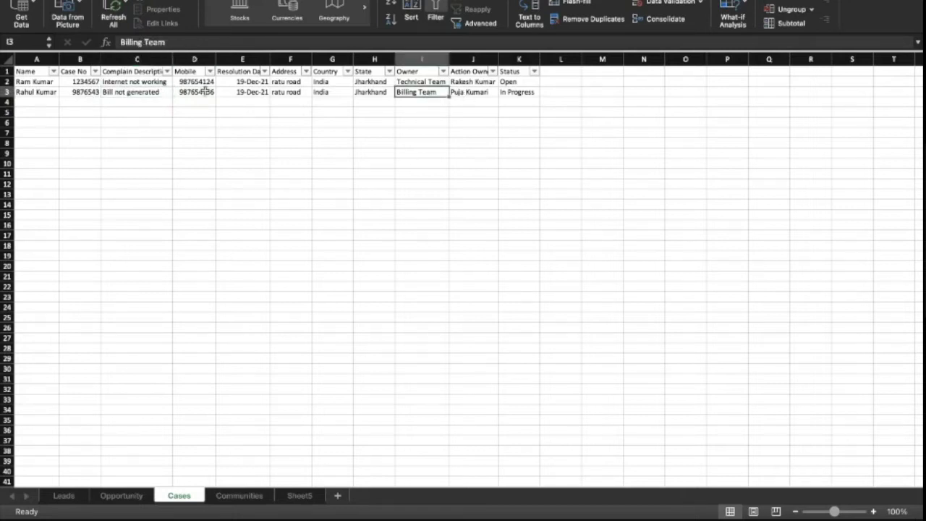
pyautogui.click(131, 82)
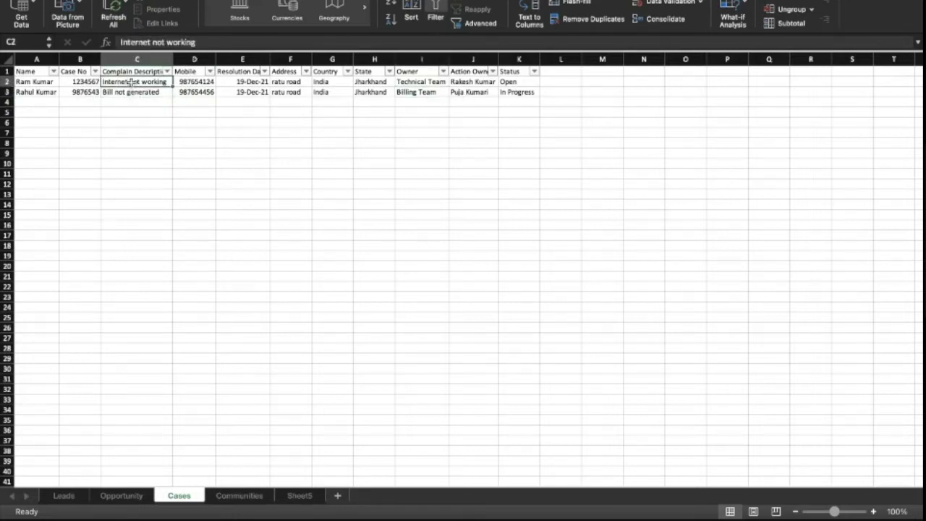
pyautogui.click(418, 81)
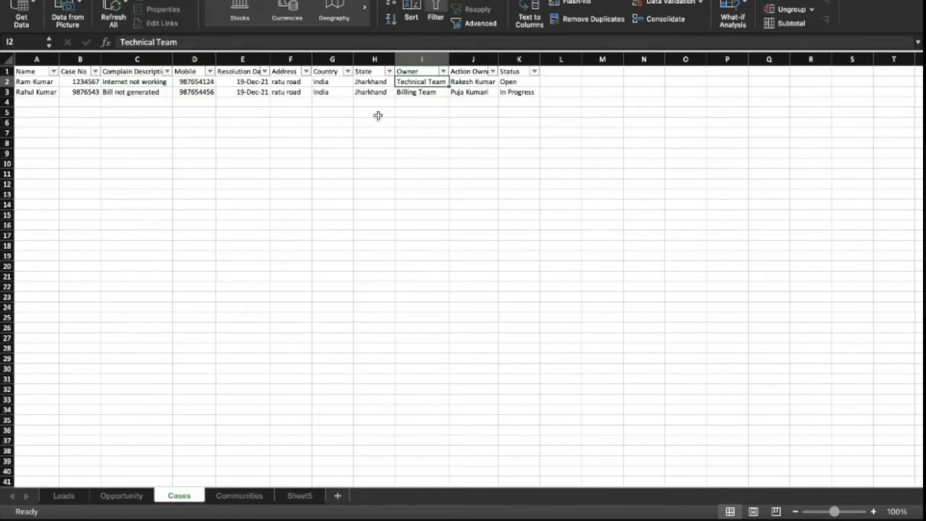
pyautogui.hotkey('ctrl', 'Right')
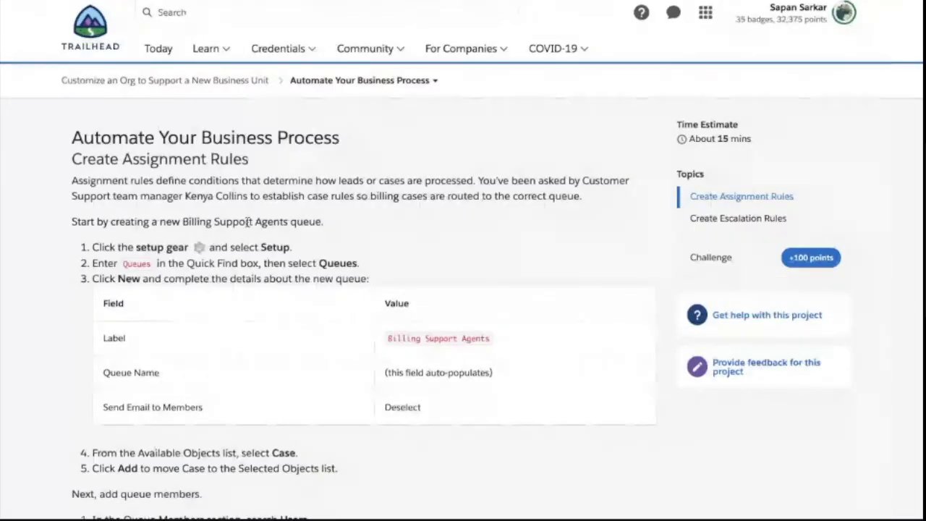
# - Highlight the Create Assignment Rules text on case rules, Billing and Setup, then open the account menu
pyautogui.moveTo(72, 159); pyautogui.dragTo(245, 162)
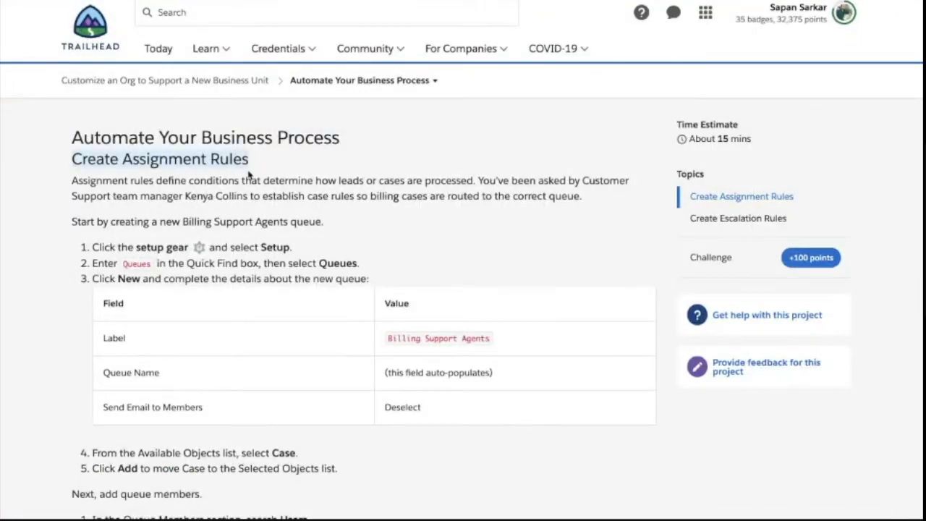
pyautogui.click(390, 182)
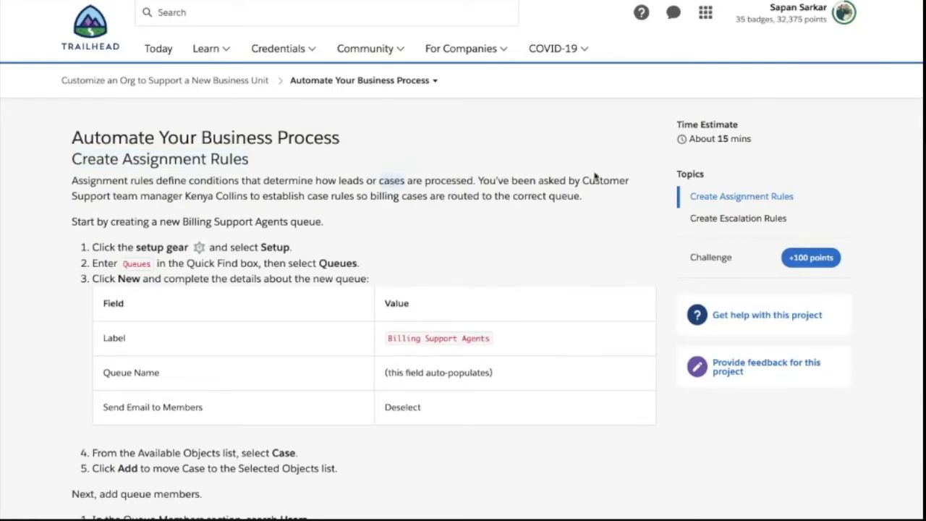
pyautogui.moveTo(586, 180); pyautogui.dragTo(300, 209)
pyautogui.moveTo(172, 211); pyautogui.dragTo(248, 200)
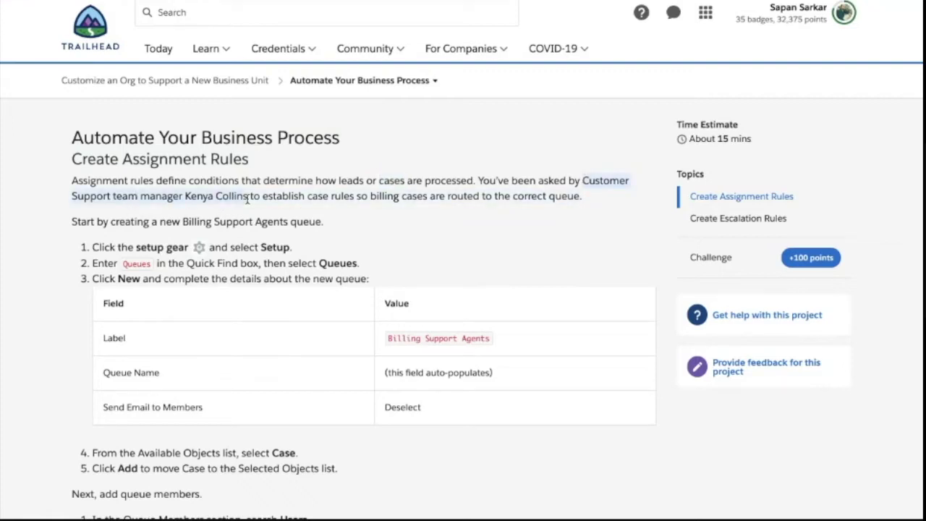
pyautogui.moveTo(307, 196); pyautogui.dragTo(355, 197)
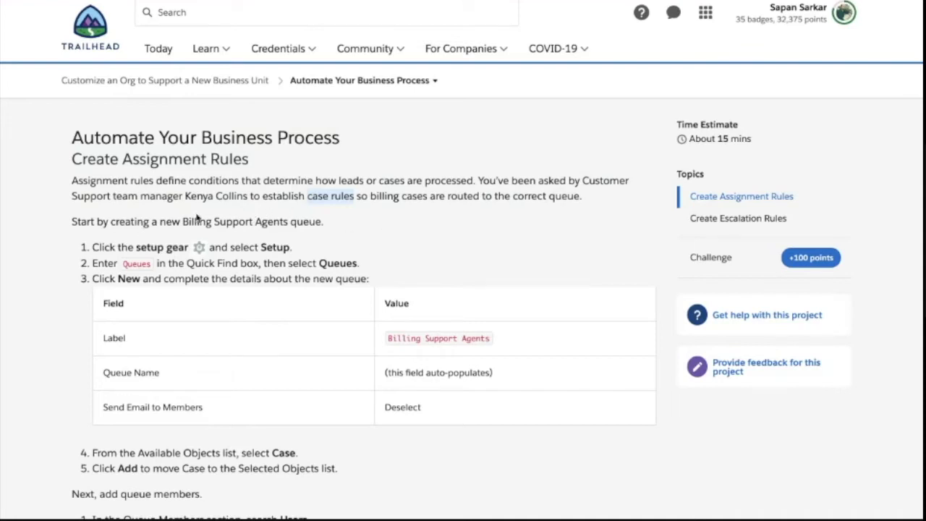
pyautogui.click(186, 220)
pyautogui.moveTo(185, 220); pyautogui.dragTo(209, 223)
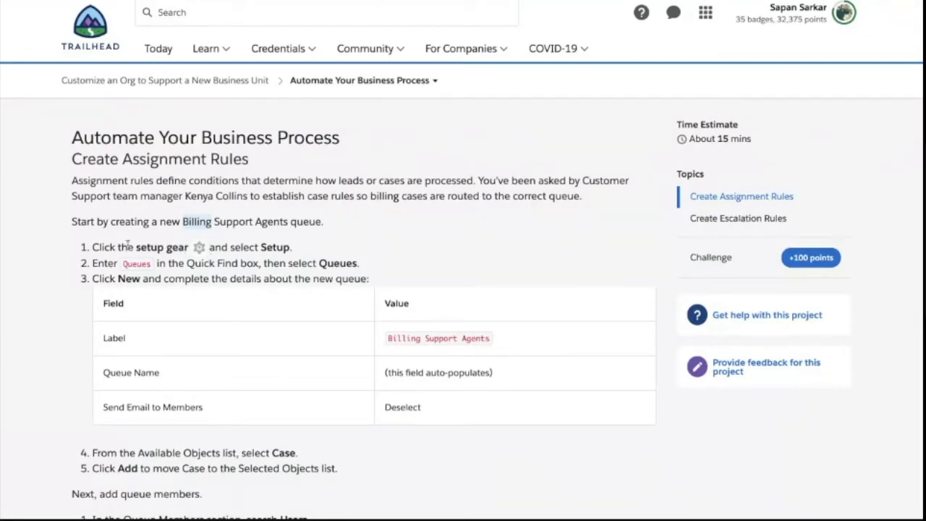
pyautogui.moveTo(93, 247); pyautogui.dragTo(291, 247)
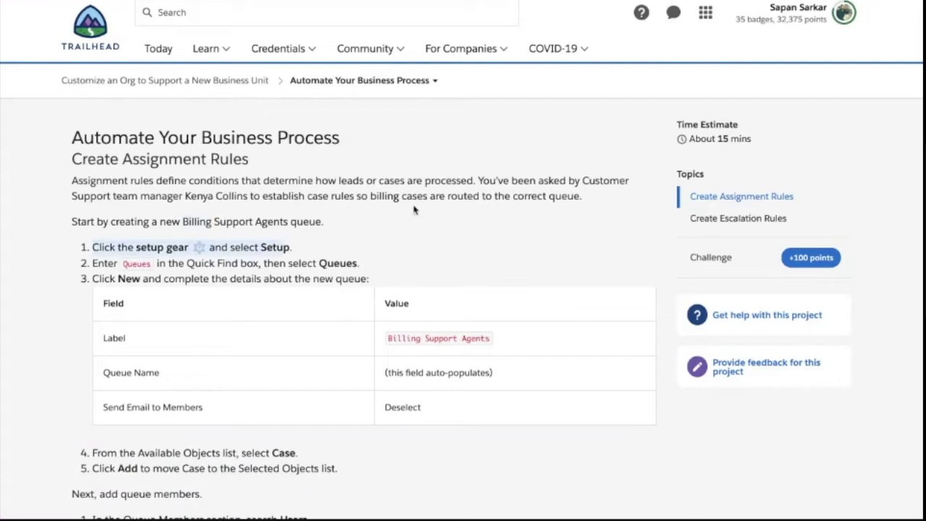
pyautogui.click(844, 13)
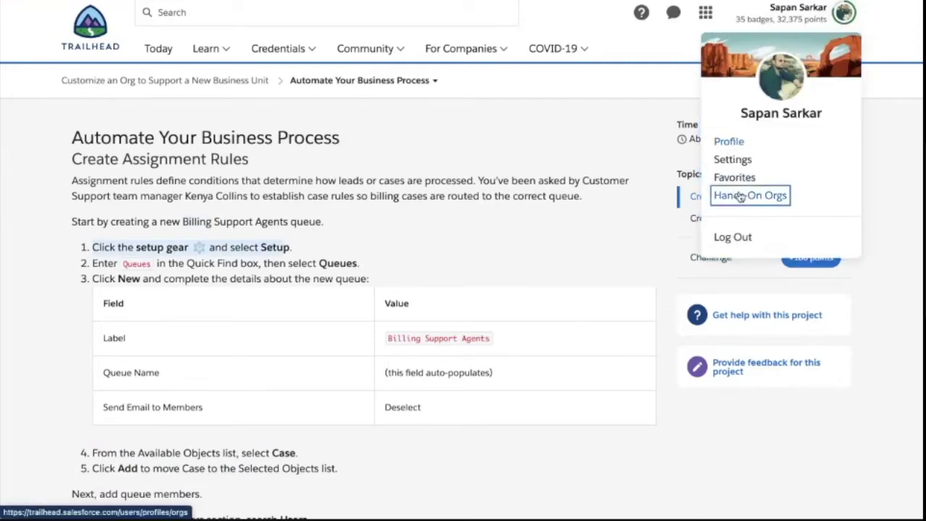
# - Launch the Security Specialist playground org from the Hands-On Orgs list
pyautogui.moveTo(527, 29)
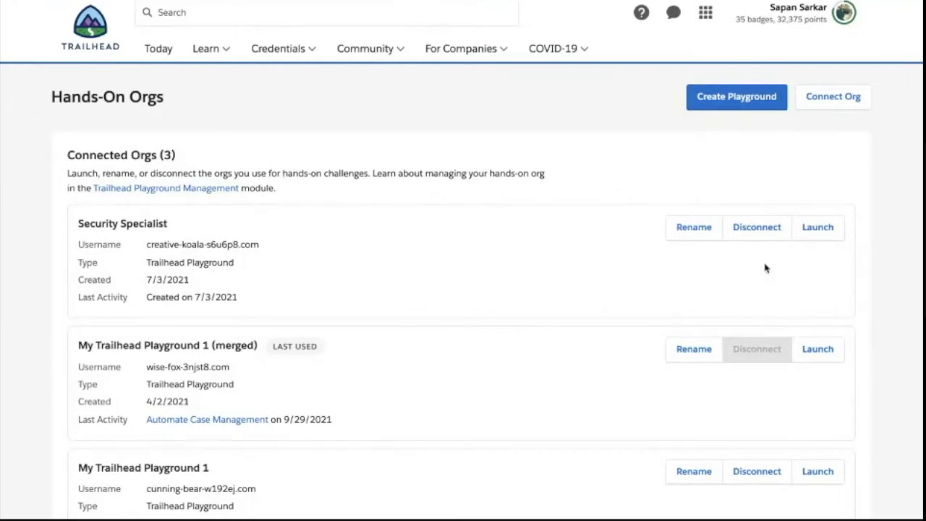
pyautogui.click(811, 239)
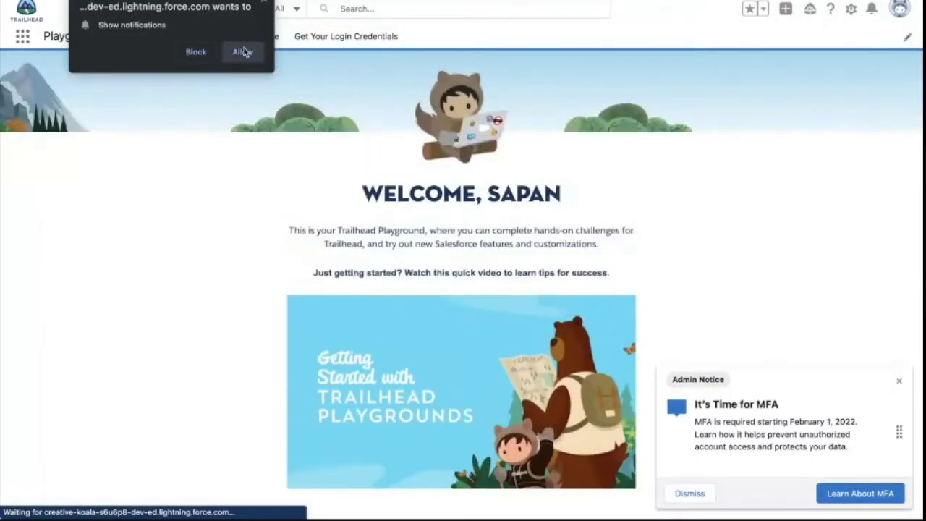
# - Dismiss the notifications prompt and MFA admin notice, then open Setup from the gear menu
pyautogui.click(241, 50)
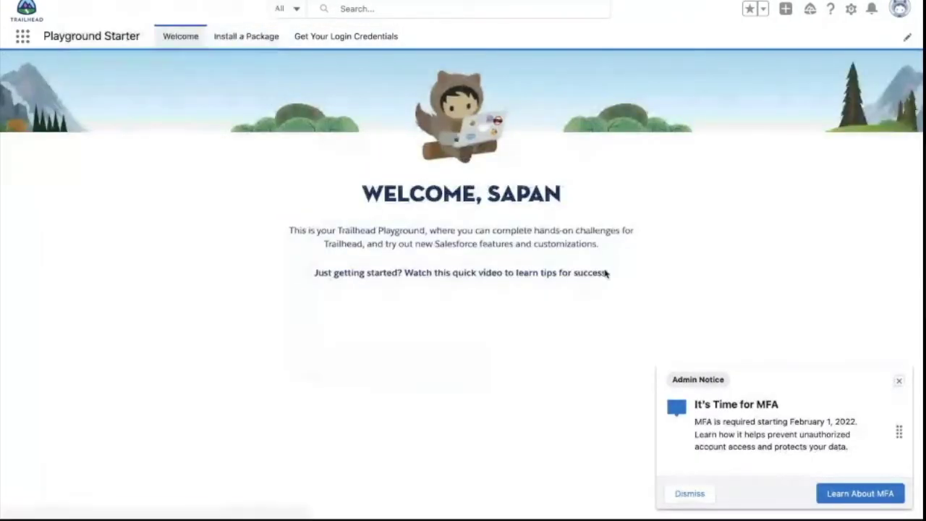
pyautogui.click(898, 380)
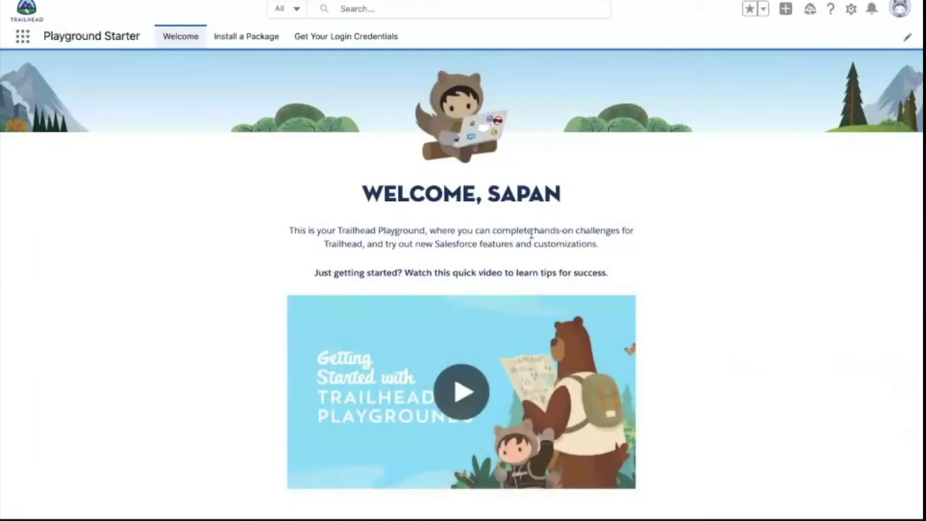
pyautogui.hscroll(-3, 486, 203)
pyautogui.hscroll(3, 370, 199)
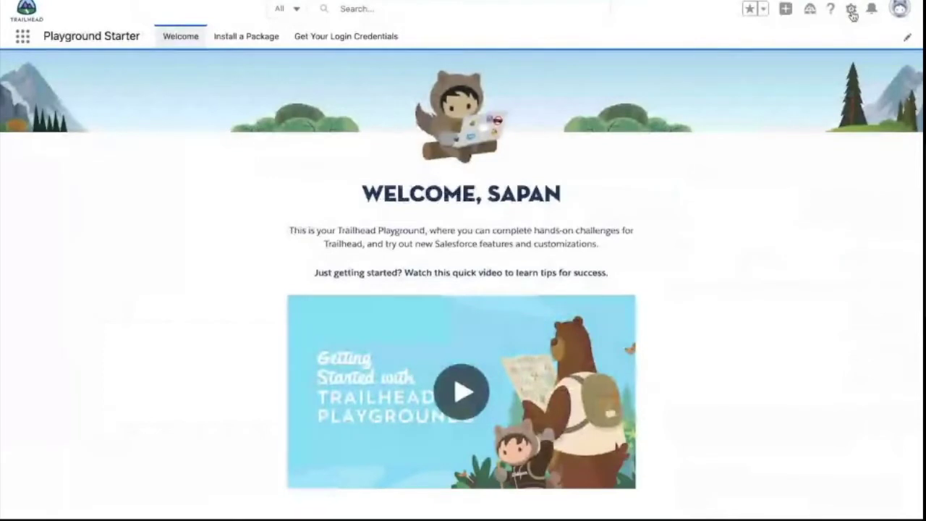
pyautogui.click(850, 10)
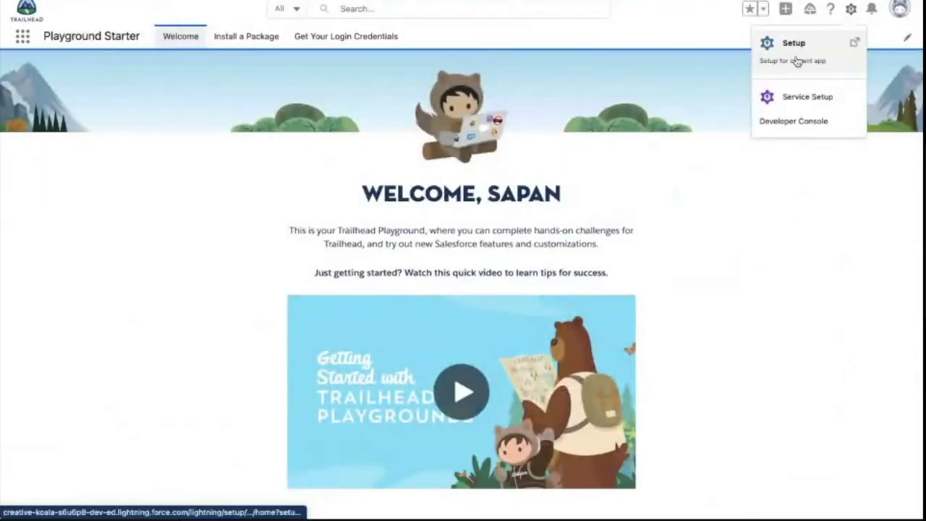
pyautogui.click(800, 57)
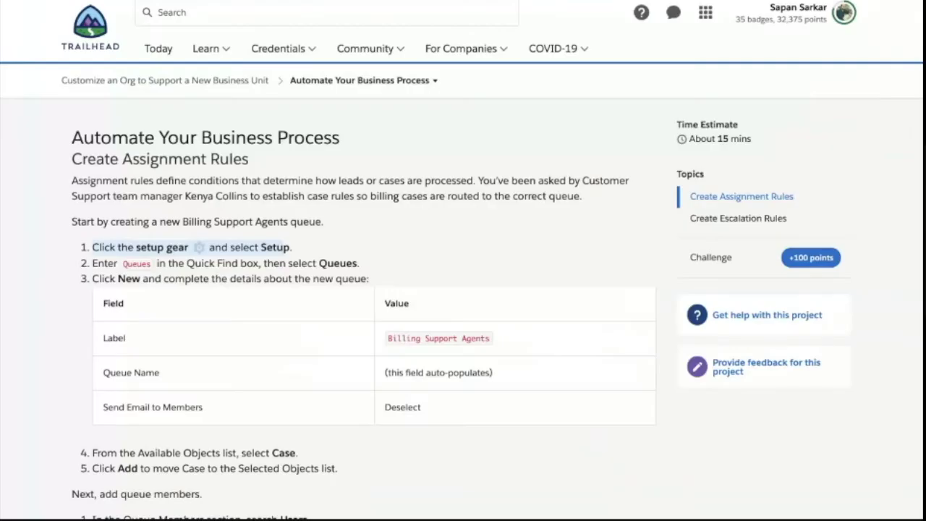
# - Highlight the intro paragraph on routing billing cases and check the Billing Team owner cell
pyautogui.moveTo(326, 227)
pyautogui.mouseDown()
pyautogui.moveTo(126, 195)
pyautogui.moveTo(72, 181)
pyautogui.moveTo(77, 159)
pyautogui.moveTo(234, 217)
pyautogui.moveTo(334, 223)
pyautogui.mouseUp()
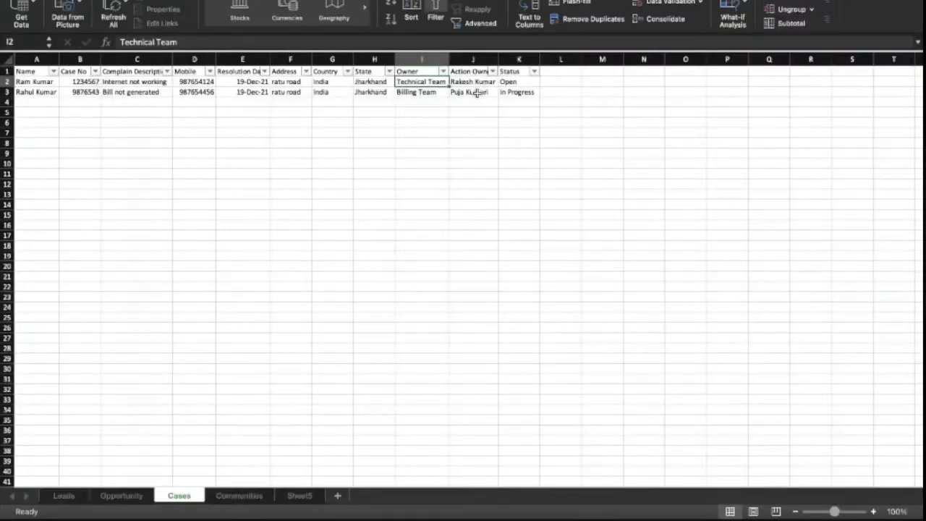
pyautogui.click(425, 93)
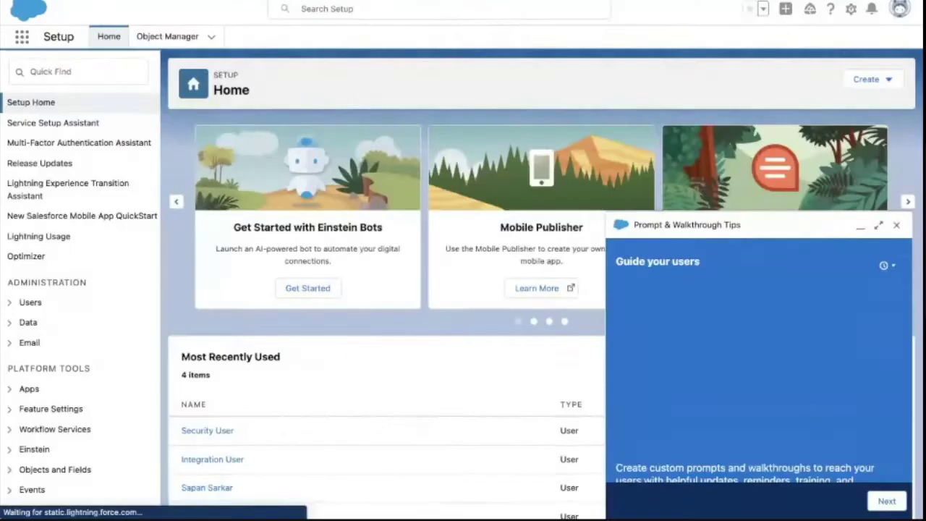
# - Find Queues via a 'que' Quick Find search and close the walkthrough tips panel
pyautogui.click(124, 76)
pyautogui.write('gues')
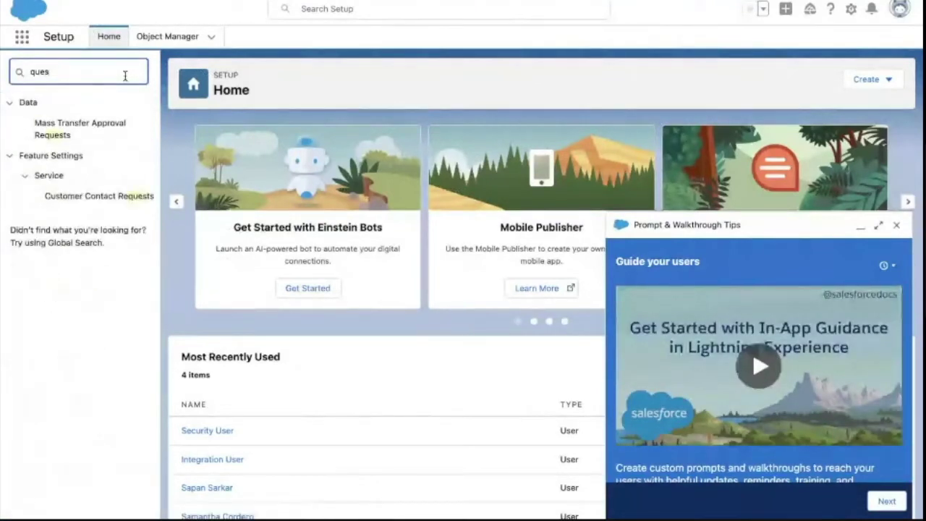
pyautogui.press('BackSpace')
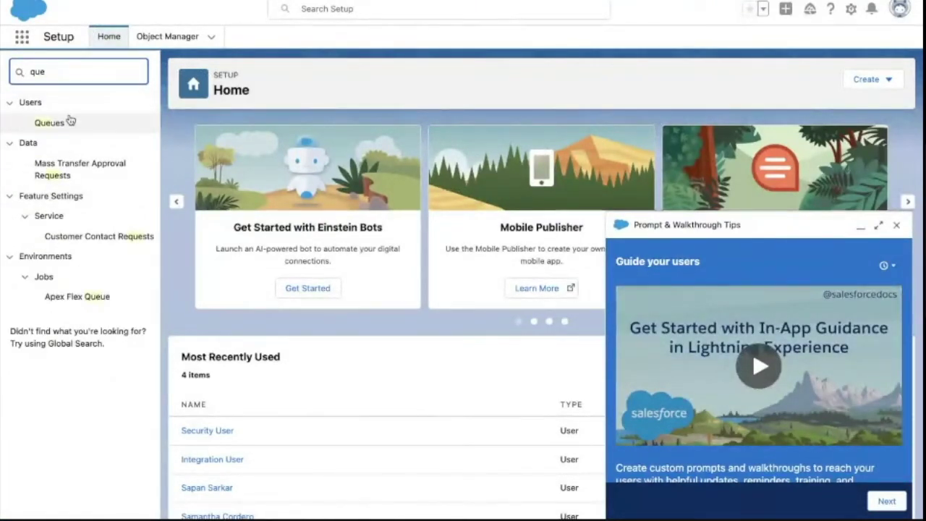
pyautogui.click(64, 124)
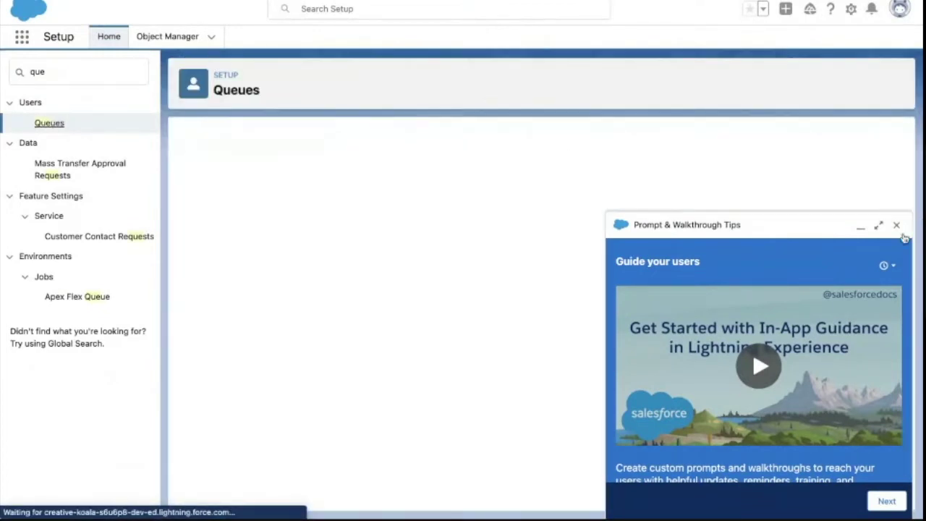
pyautogui.click(896, 226)
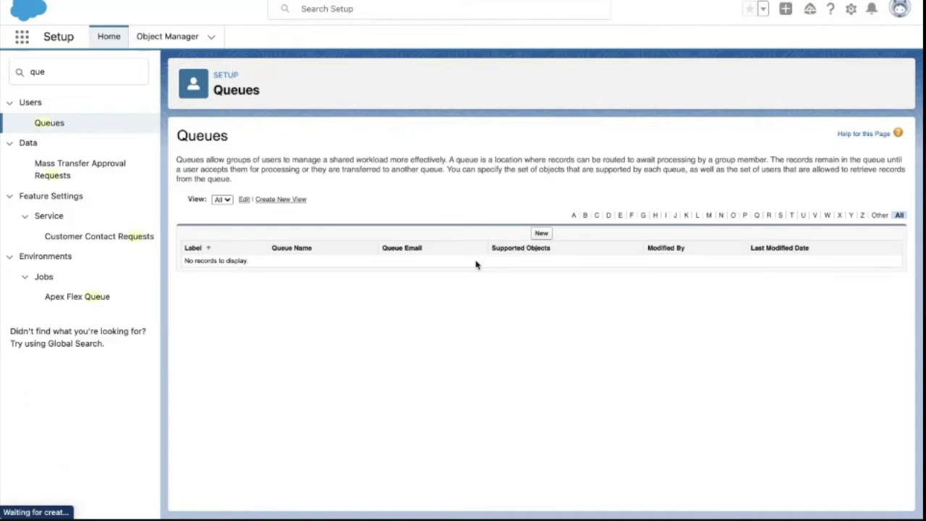
# - Copy the 'Billing Support Agents' label from Trailhead and start a new queue
pyautogui.hotkey('ctrl', 'Left')
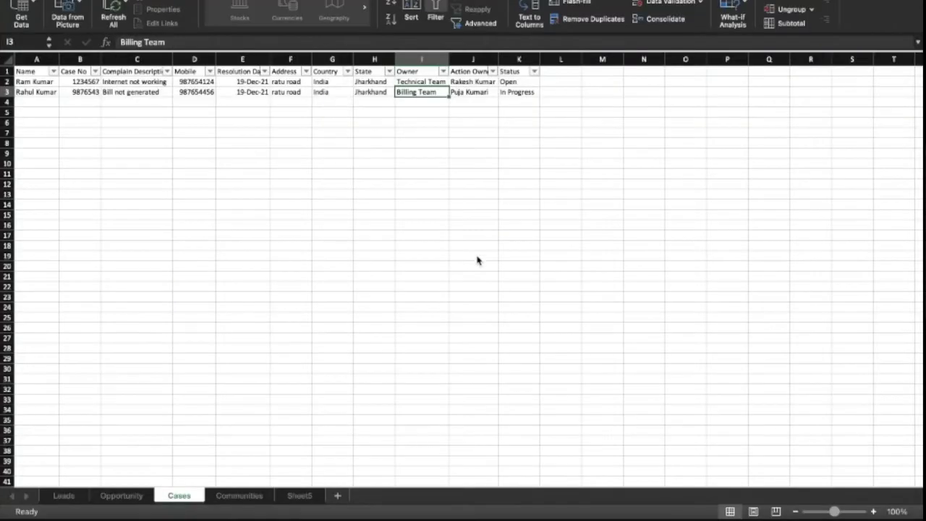
pyautogui.hotkey('ctrl', 'Right')
pyautogui.hotkey('ctrl', 'Right')
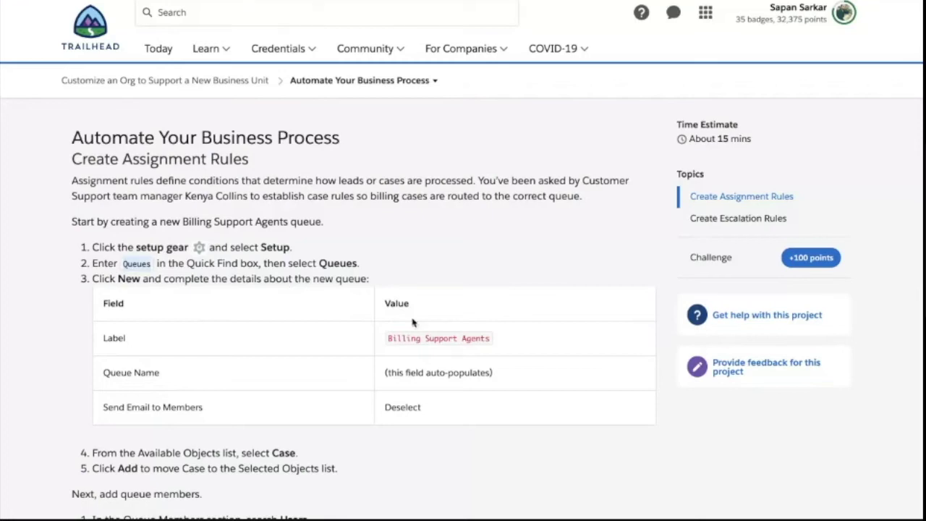
pyautogui.moveTo(388, 338); pyautogui.dragTo(488, 337)
pyautogui.hotkey('ctrl', 'c')
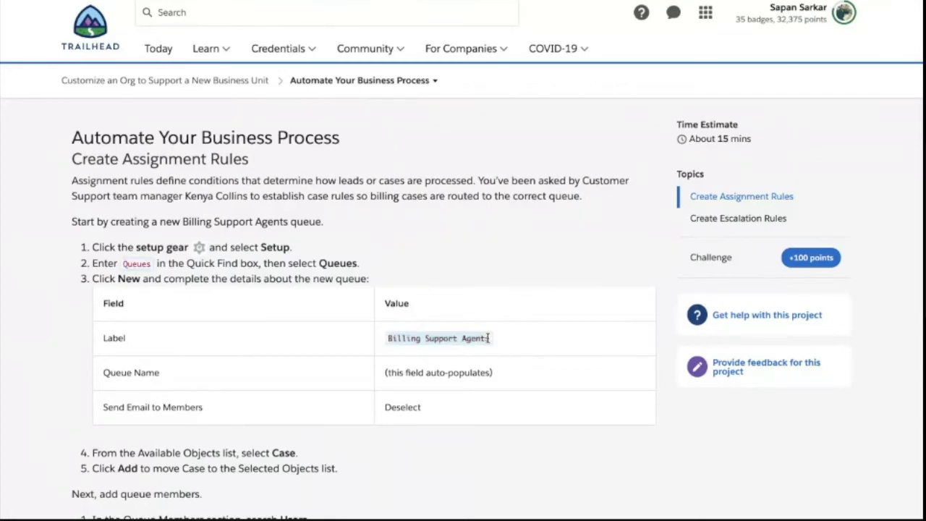
pyautogui.click(490, 2)
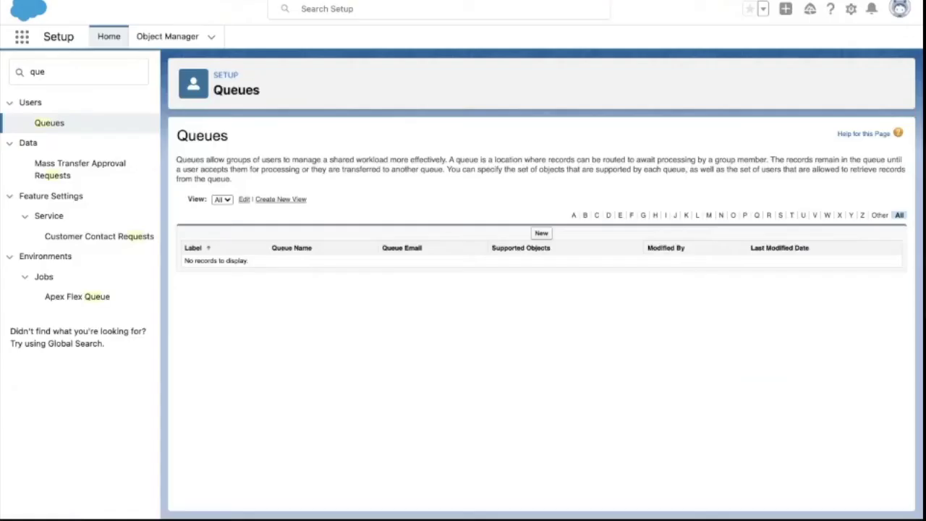
pyautogui.click(541, 233)
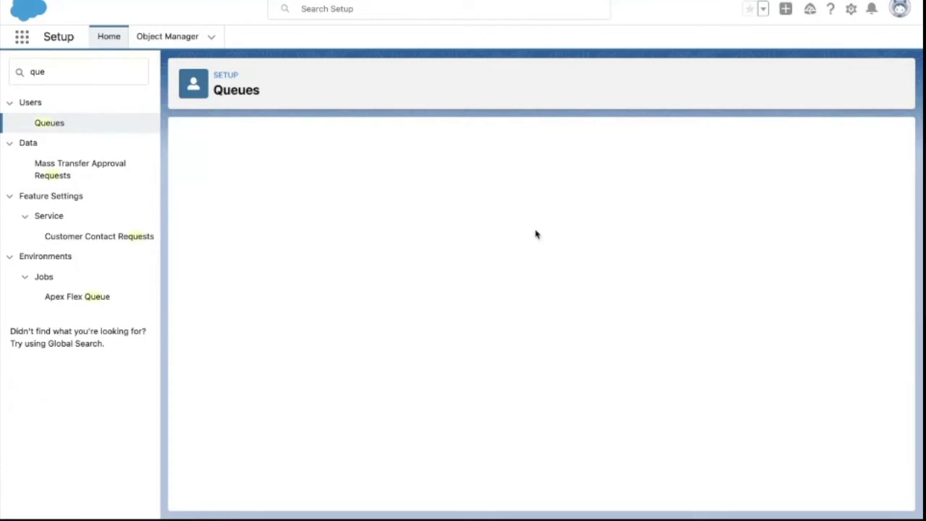
# - Paste 'Billing Support Agents' as the queue label, auto-filling Queue Name Billing_Support_Agents
pyautogui.click(333, 236)
pyautogui.hotkey('ctrl', 'v')
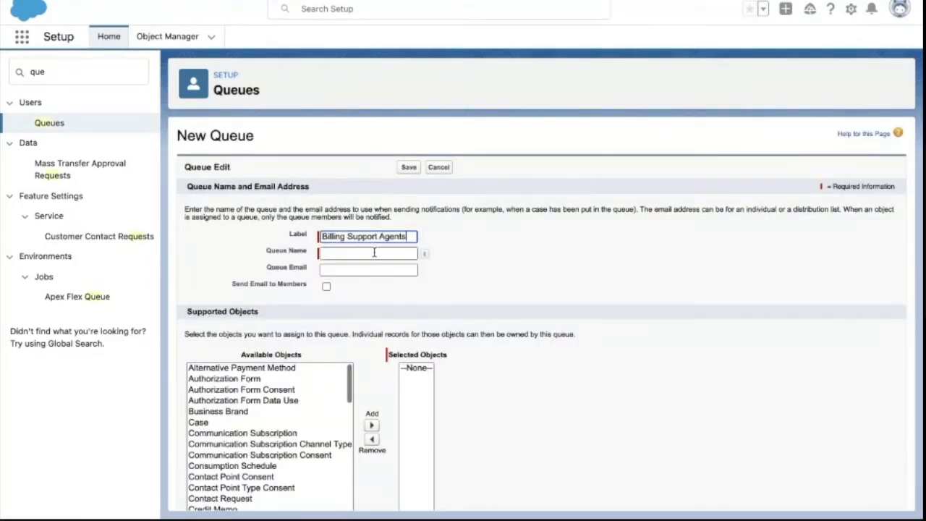
pyautogui.click(374, 252)
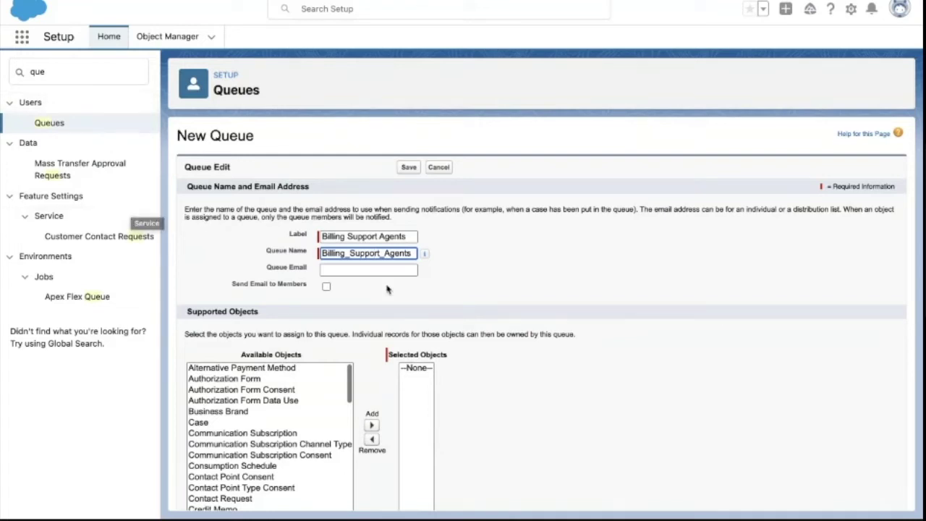
pyautogui.moveTo(175, 137); pyautogui.dragTo(267, 140)
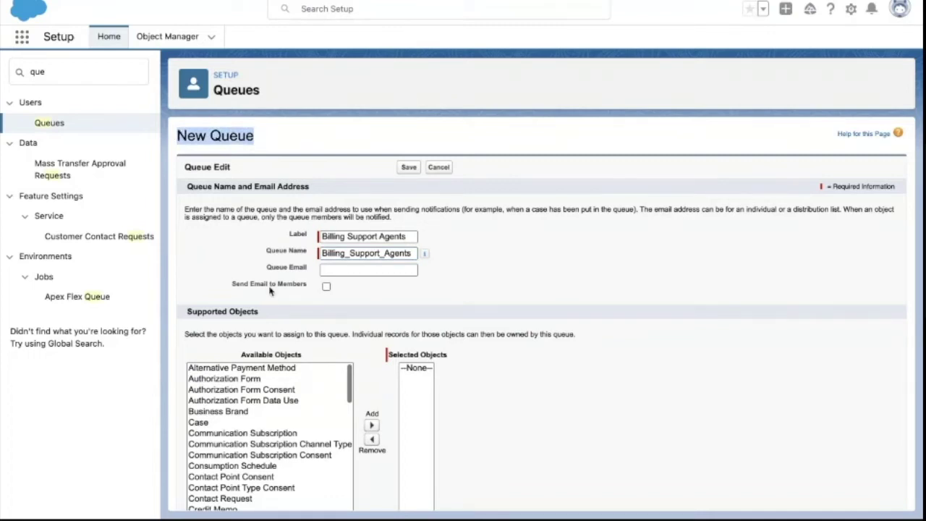
pyautogui.scroll(-5, 272, 299)
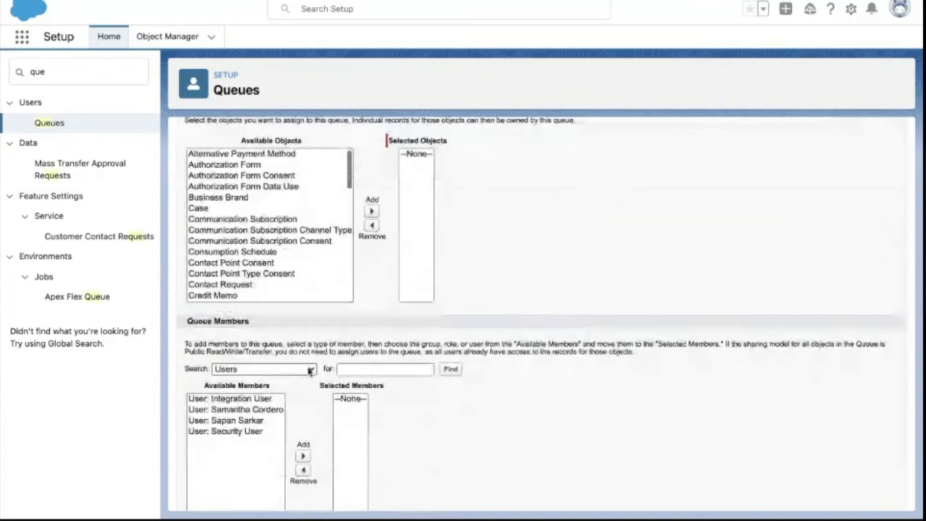
# - Check the member search type options, keeping Users selected
pyautogui.click(310, 370)
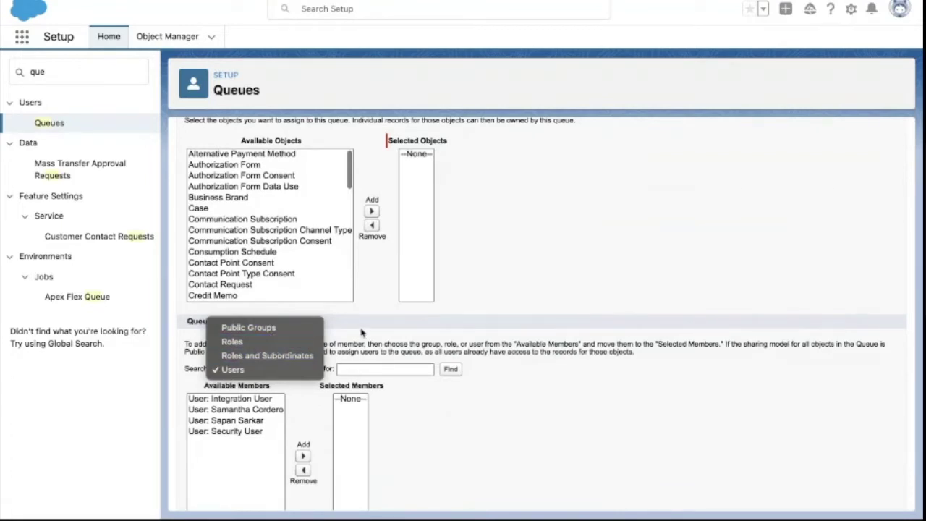
pyautogui.press('Escape')
pyautogui.scroll(5, 323, 240)
pyautogui.scroll(1, 324, 241)
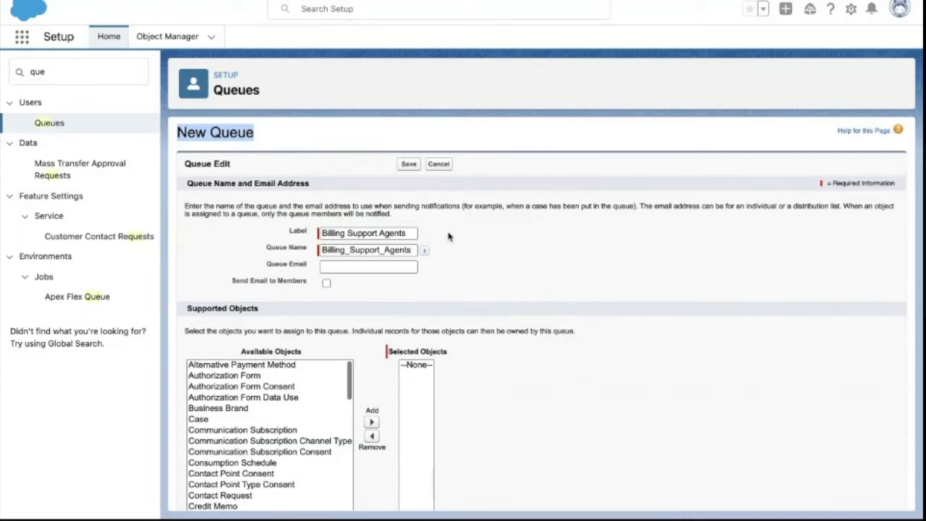
pyautogui.scroll(-5, 347, 291)
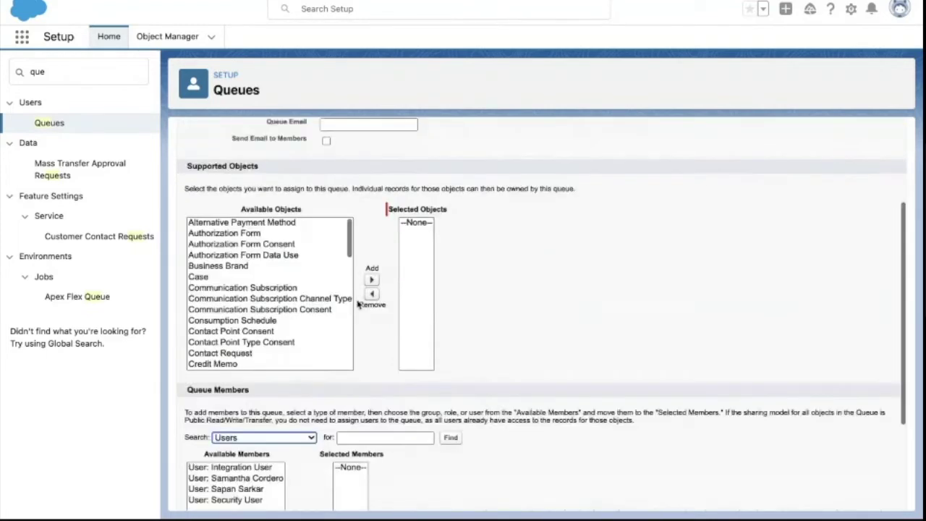
pyautogui.scroll(-4, 360, 358)
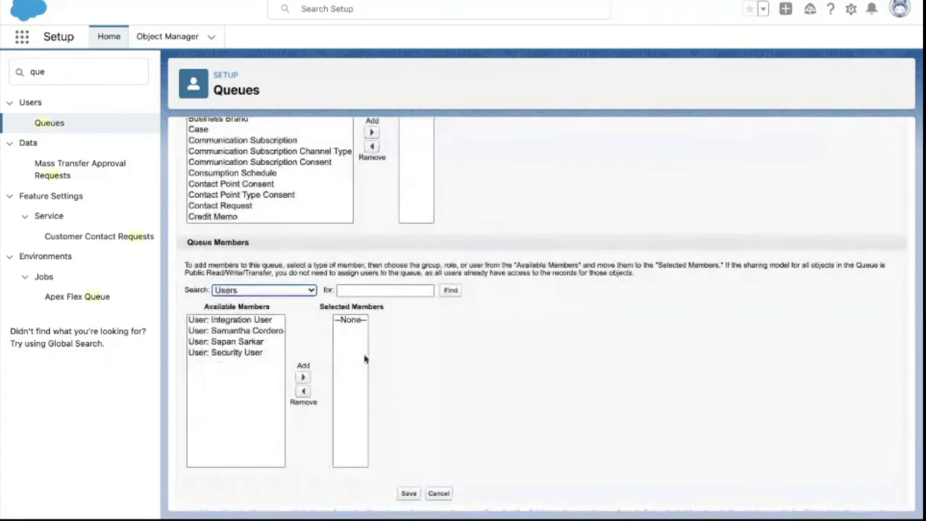
pyautogui.scroll(3, 365, 360)
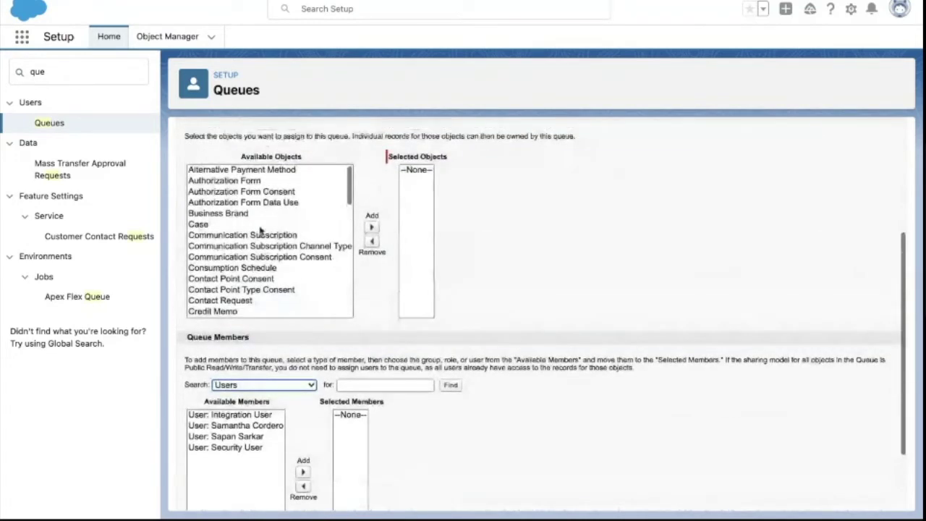
# - Add Case to the queue's Selected Objects
pyautogui.click(260, 226)
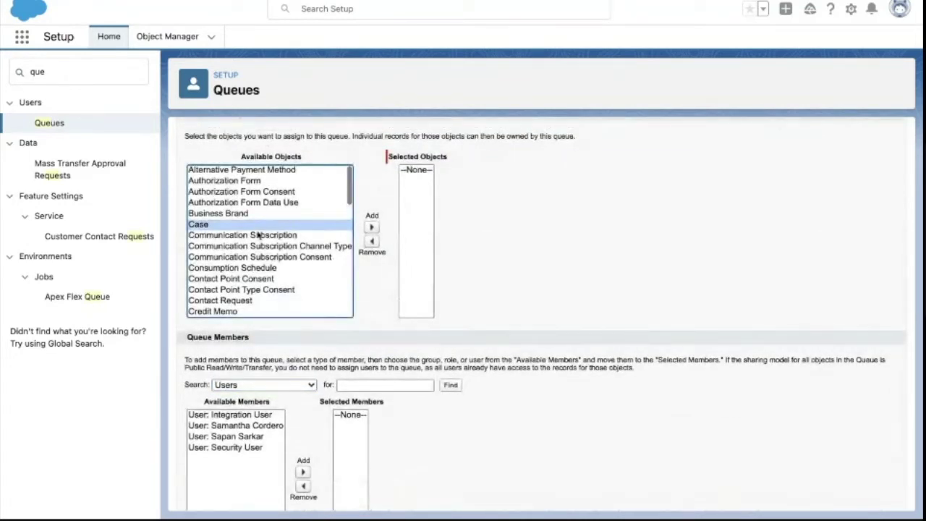
pyautogui.scroll(5, 229, 226)
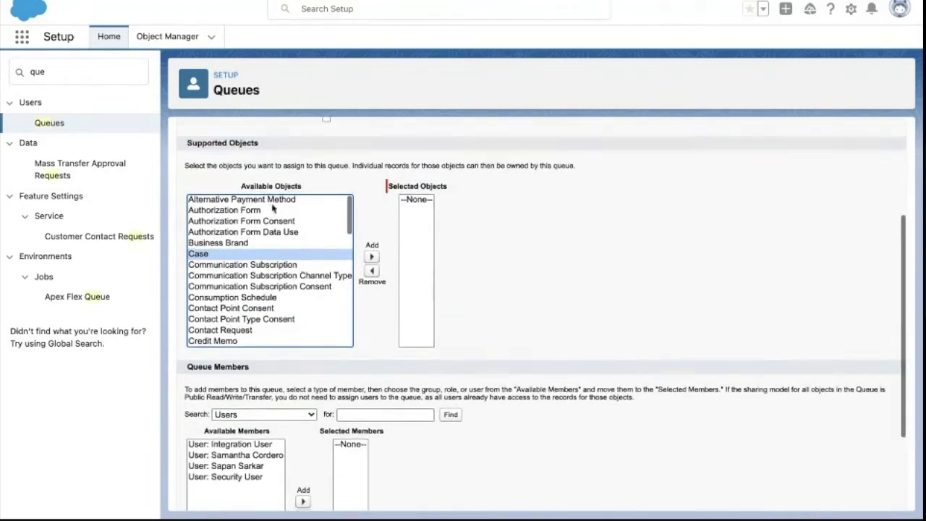
pyautogui.doubleClick(228, 135)
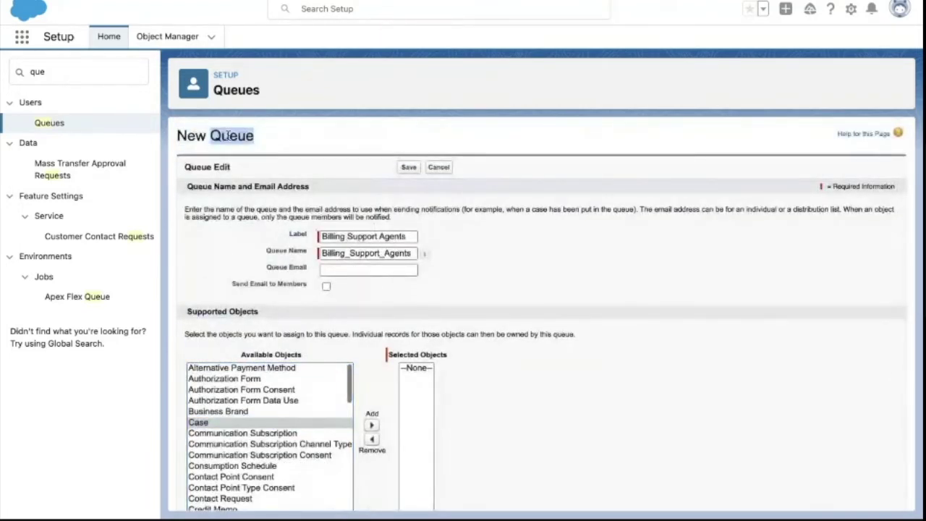
pyautogui.scroll(-3, 262, 255)
pyautogui.click(209, 346)
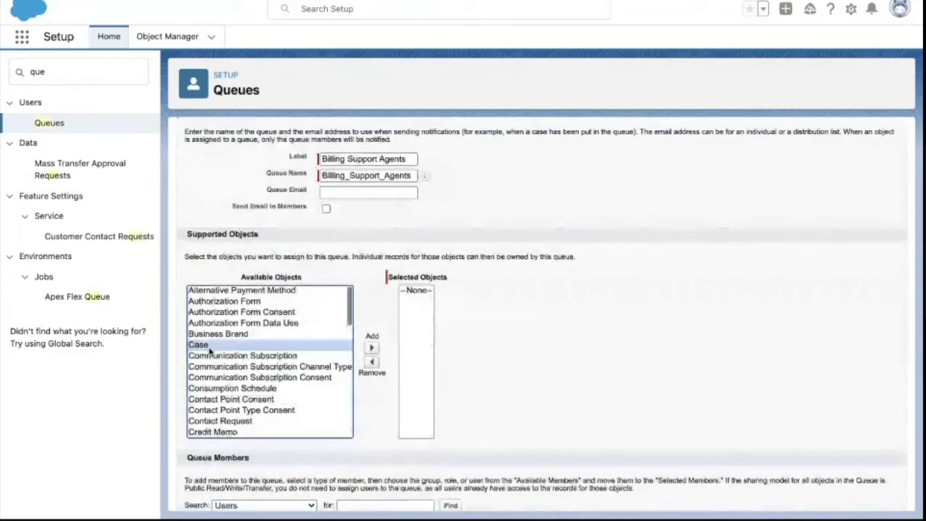
pyautogui.click(372, 348)
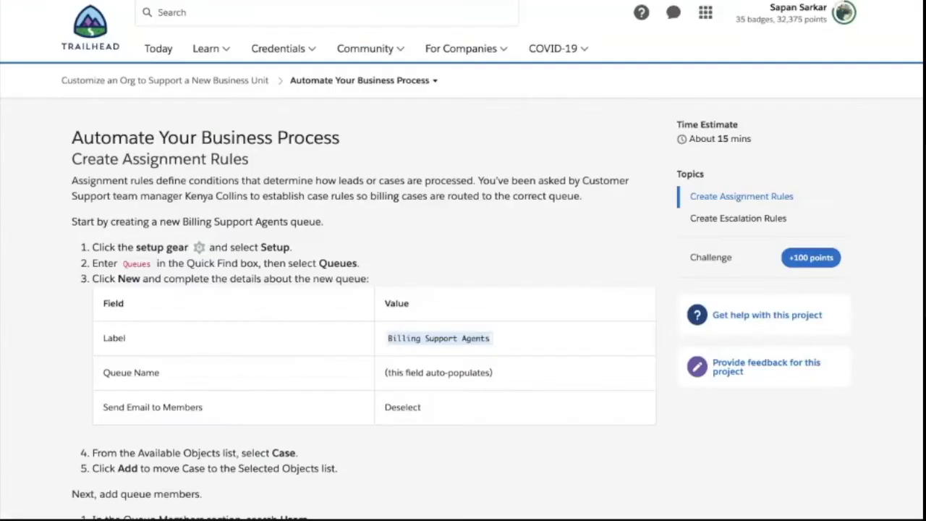
# - Scroll through the Trailhead steps for adding queue members
pyautogui.scroll(-2, 176, 316)
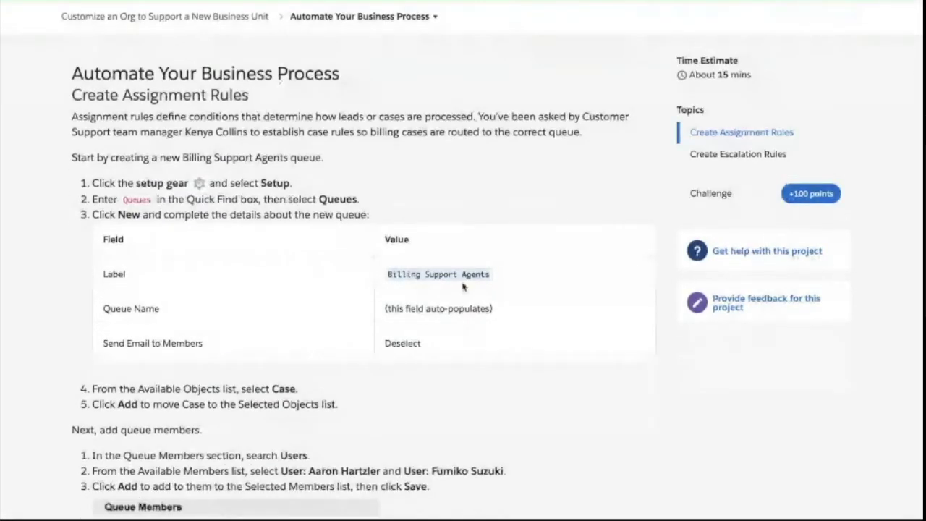
pyautogui.scroll(-1, 501, 313)
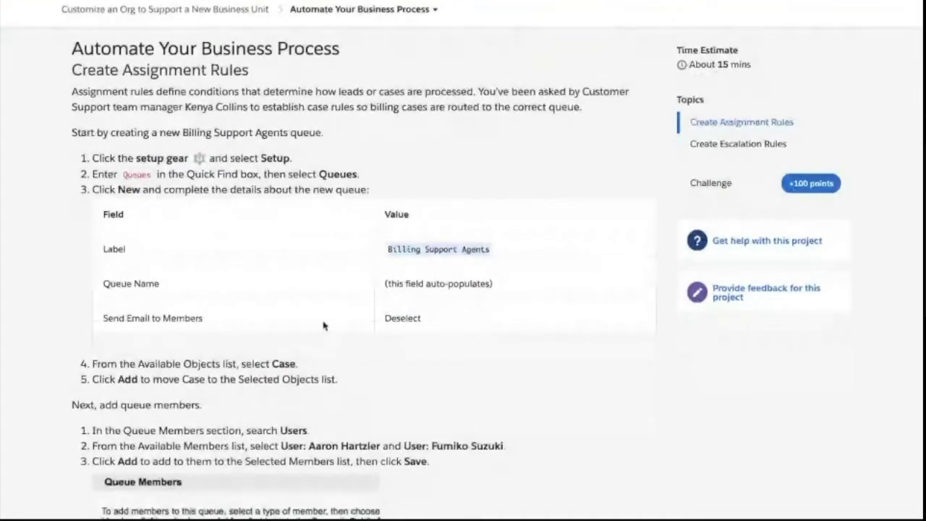
pyautogui.scroll(-1, 393, 331)
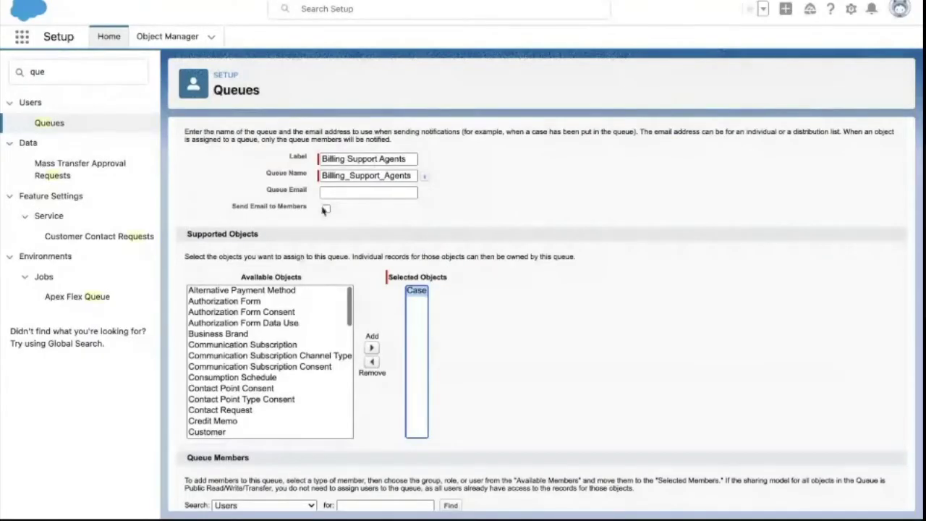
pyautogui.scroll(-3, 324, 210)
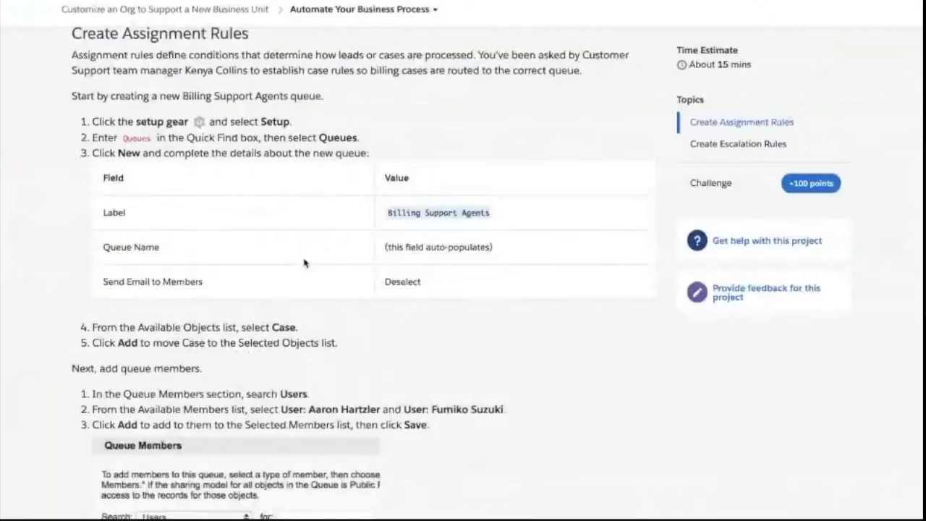
pyautogui.scroll(-1, 304, 262)
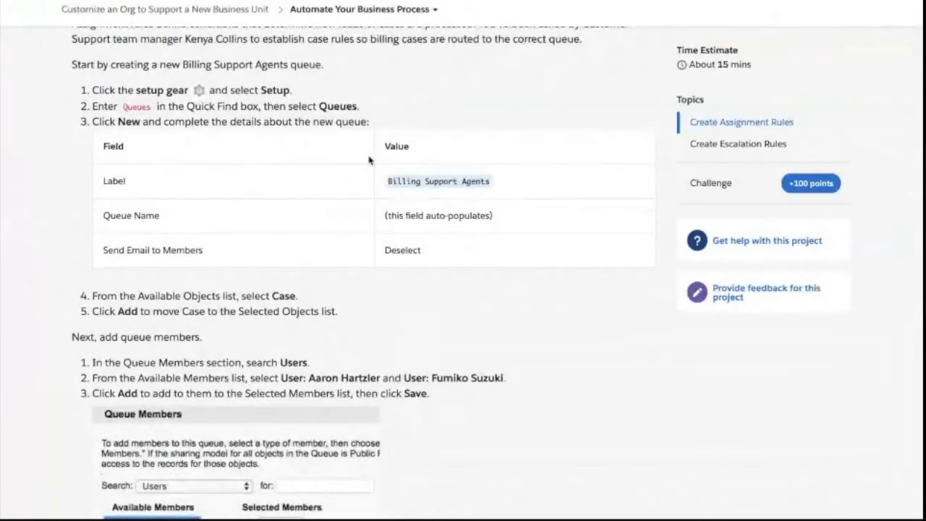
pyautogui.scroll(-2, 355, 246)
pyautogui.scroll(-2, 389, 181)
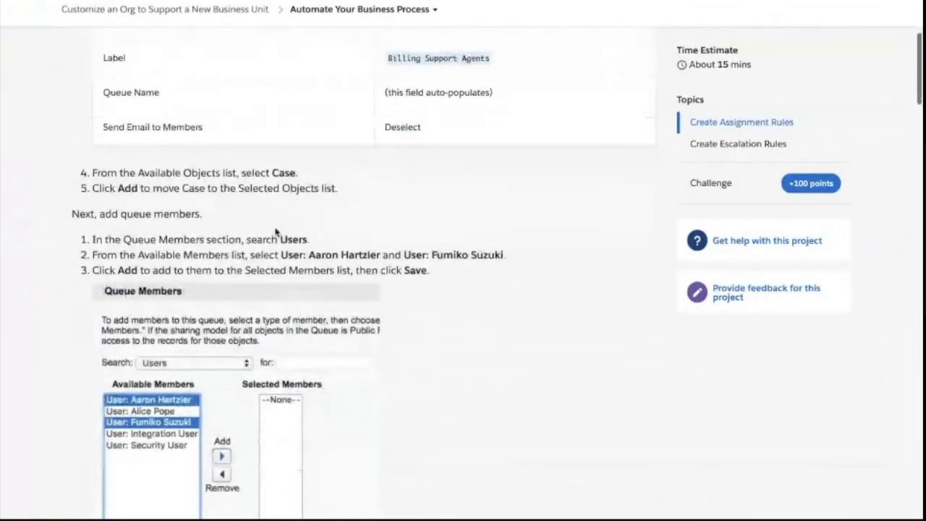
pyautogui.rightClick(274, 225)
pyautogui.click(154, 201)
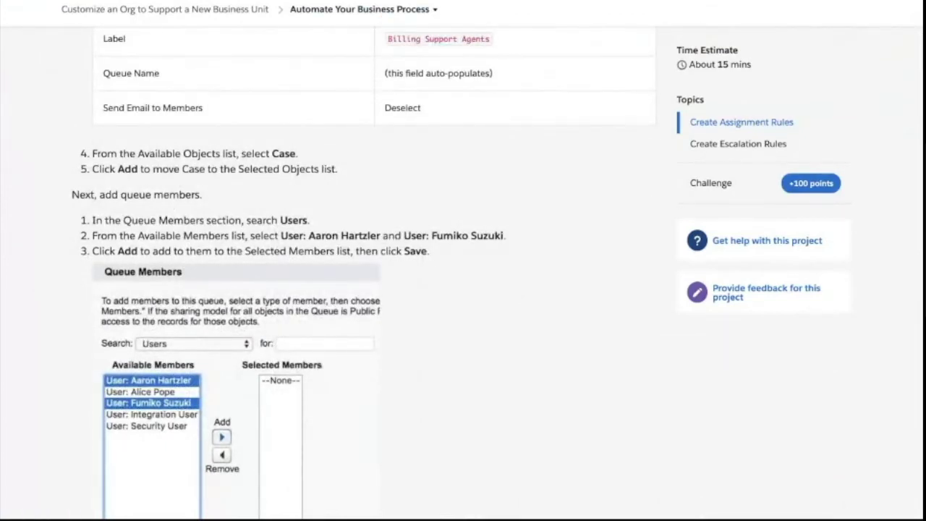
# - Note the member name from the instructions and return to the queue's Queue Members section
pyautogui.press('super+Tab')
pyautogui.scroll(1, 372, 215)
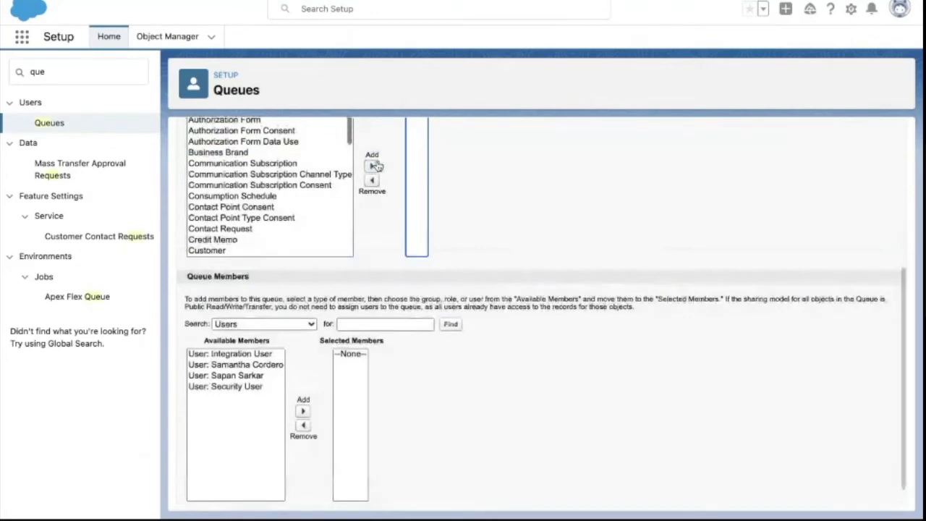
pyautogui.press('super+Tab')
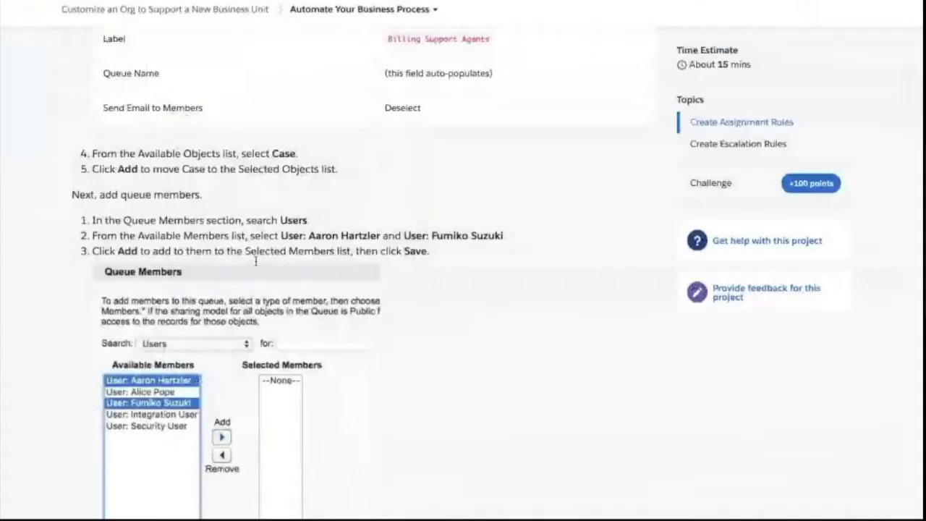
pyautogui.scroll(-3, 255, 261)
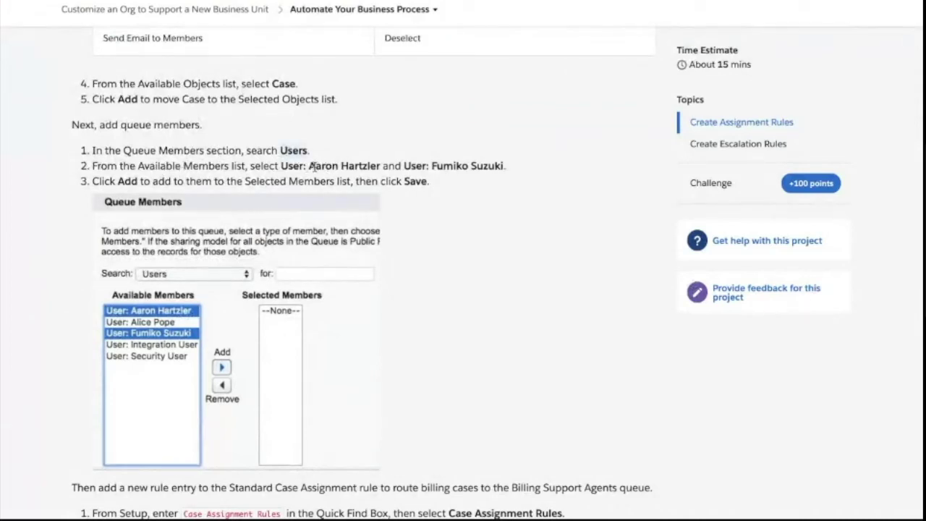
pyautogui.moveTo(314, 169); pyautogui.dragTo(363, 168)
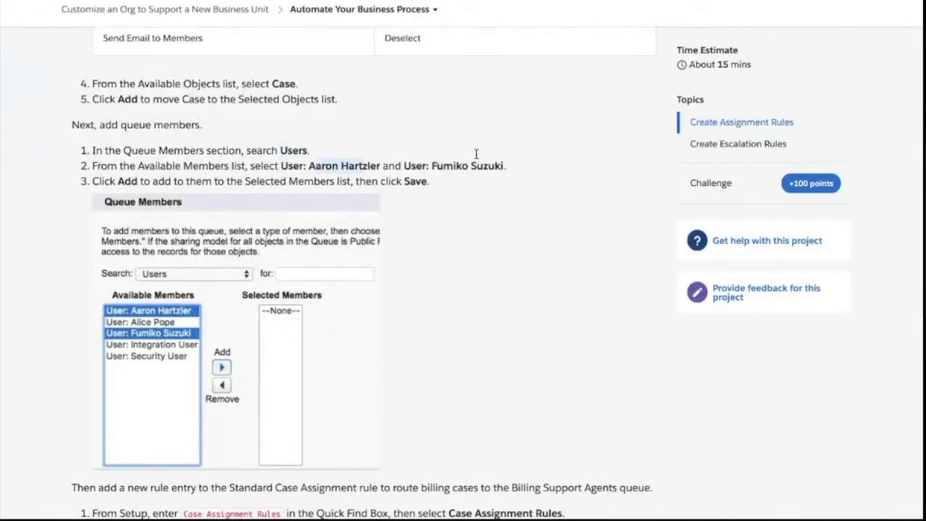
pyautogui.click(450, 2)
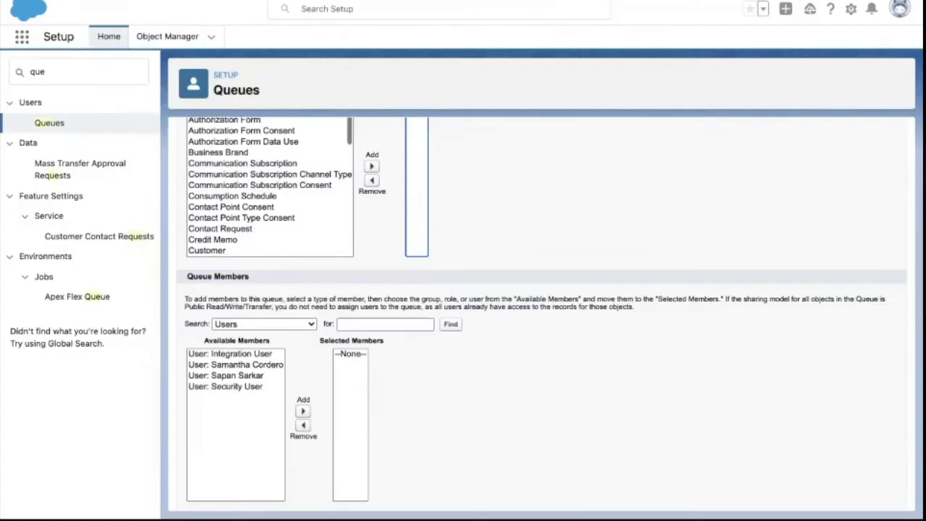
pyautogui.scroll(-1, 239, 333)
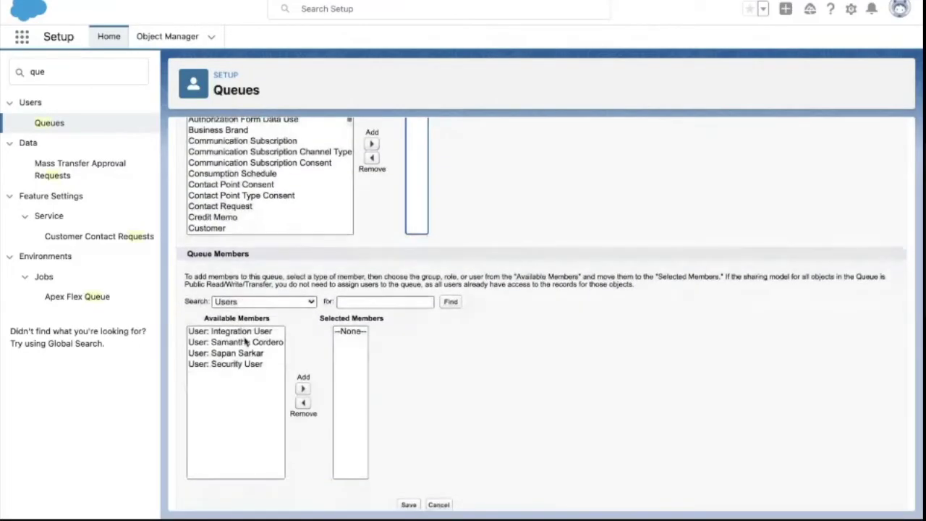
pyautogui.hotkey('ctrl', 'Tab')
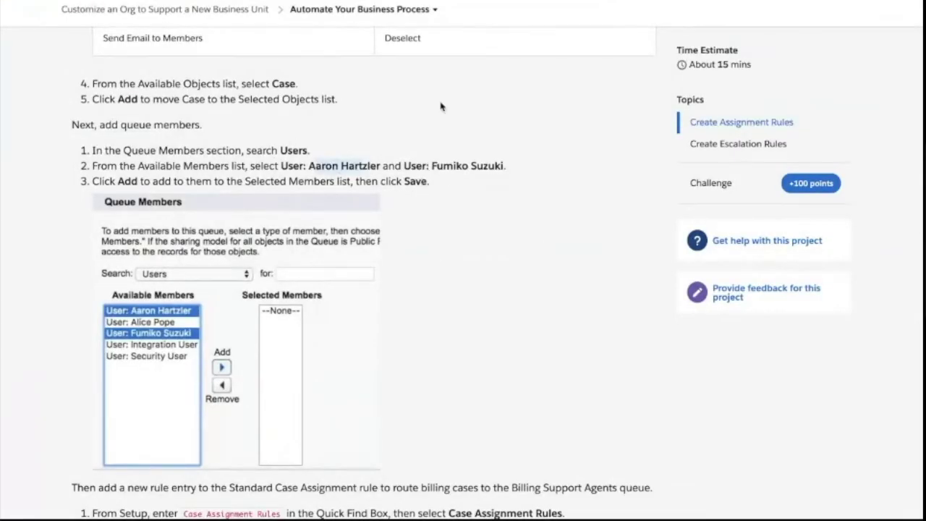
pyautogui.hotkey('ctrl', 'Tab')
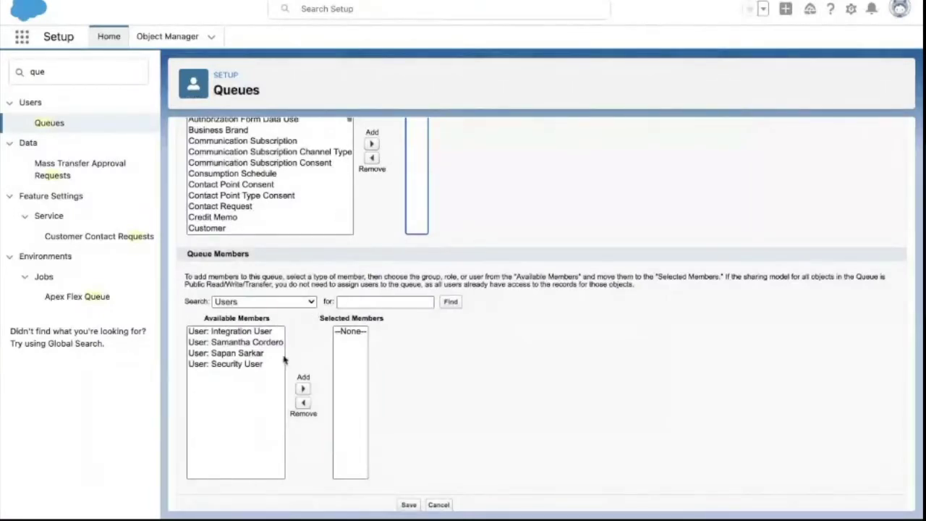
# - Select two users in Available Members and add them to the queue's selected members
pyautogui.click(262, 347)
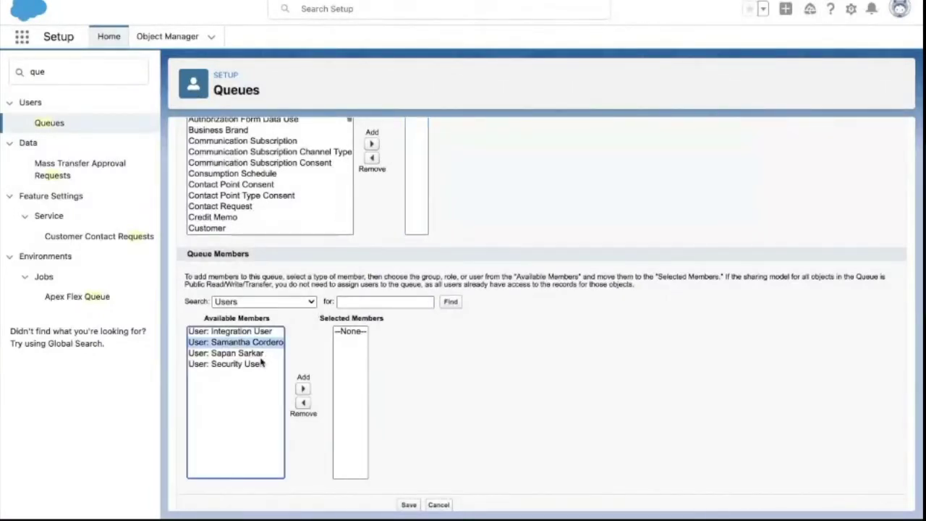
pyautogui.keyDown('ctrl'); pyautogui.click(257, 365); pyautogui.keyUp('ctrl')
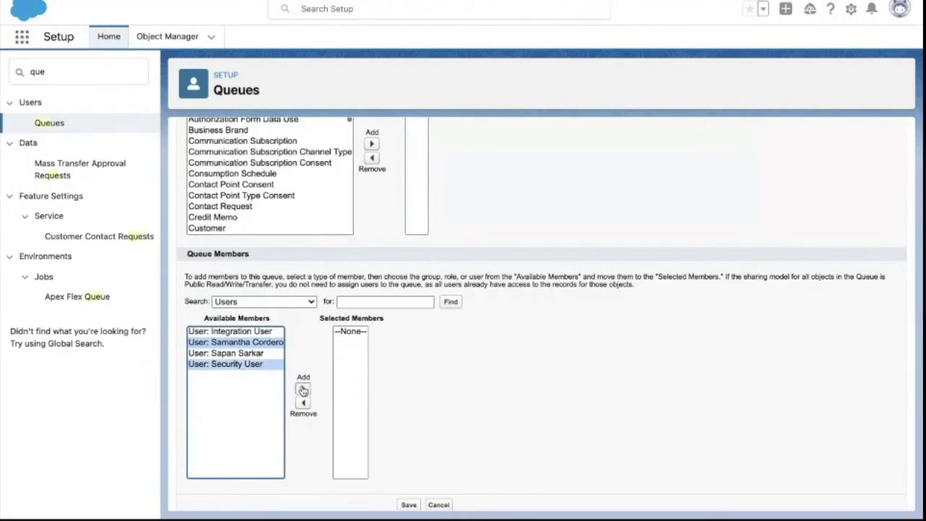
pyautogui.click(253, 353)
pyautogui.keyDown('ctrl'); pyautogui.click(253, 349); pyautogui.keyUp('ctrl')
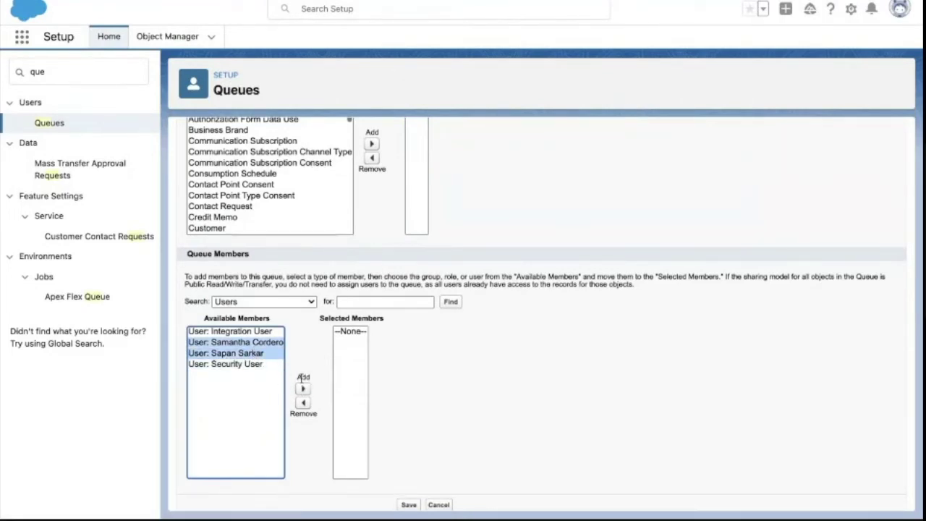
pyautogui.click(302, 388)
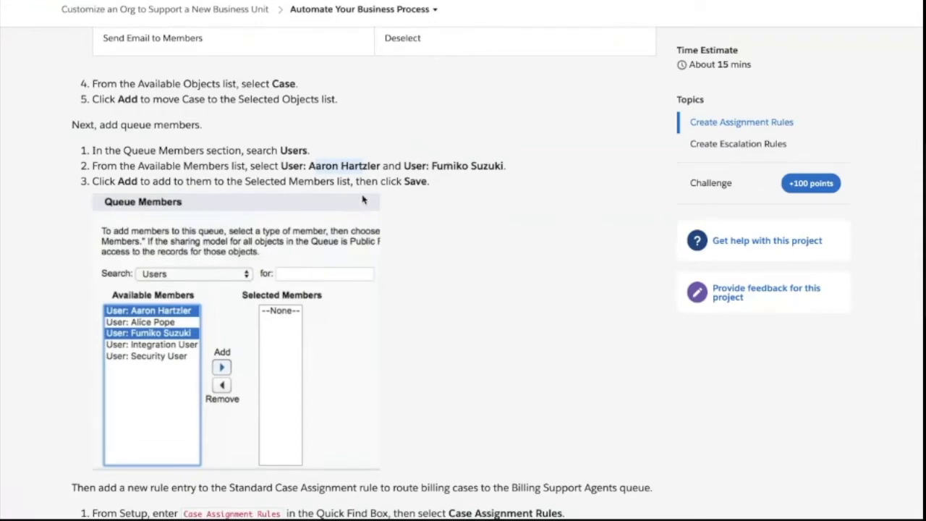
# - Save the Billing Support Agents queue
pyautogui.scroll(-1, 363, 200)
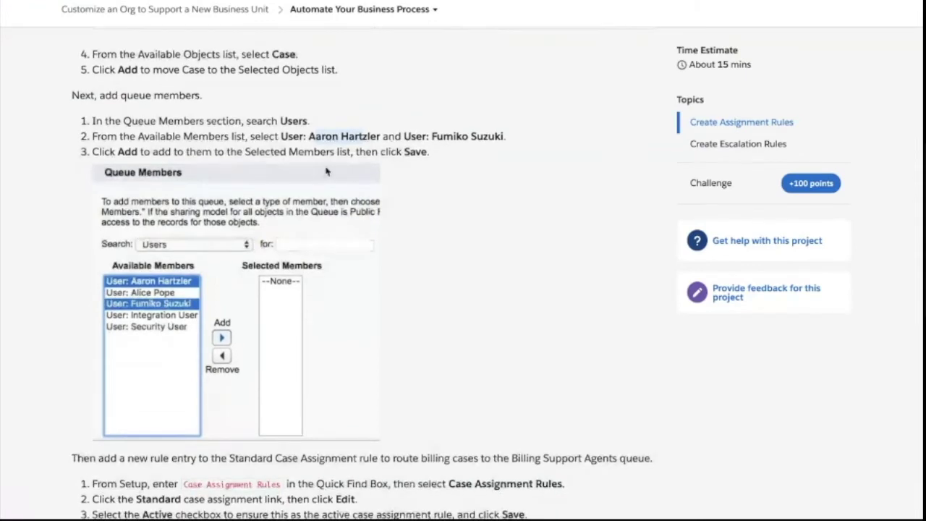
pyautogui.scroll(-3, 324, 146)
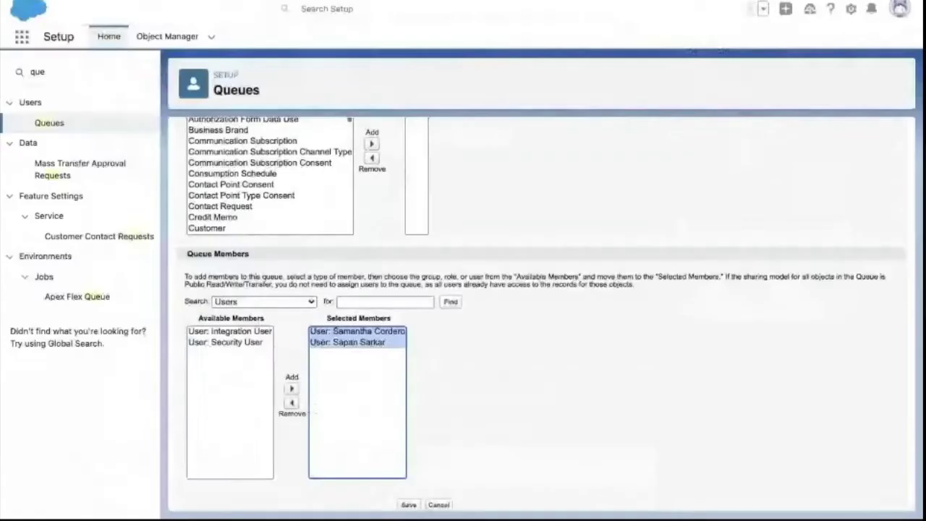
pyautogui.scroll(-1, 395, 493)
pyautogui.click(408, 493)
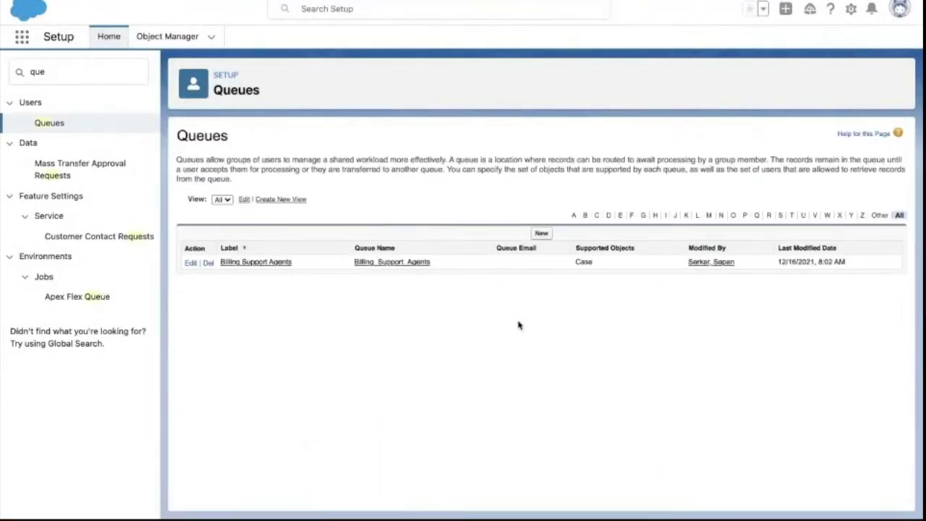
# - Check Case in the Billing Support Agents queue's Supported Objects column
pyautogui.doubleClick(586, 263)
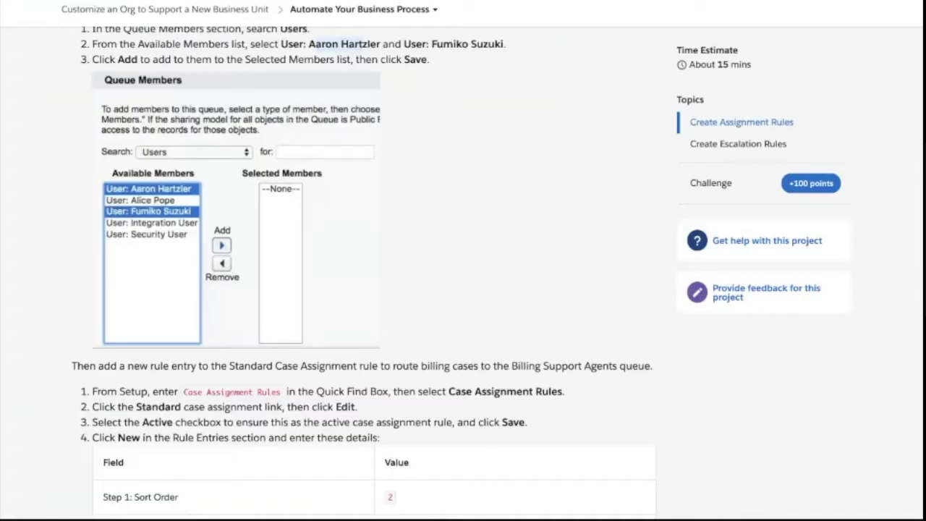
# - Copy 'Case Assignment Rules' from the Trailhead step and paste it into Setup's Quick Find
pyautogui.scroll(-4, 273, 390)
pyautogui.scroll(-1, 274, 391)
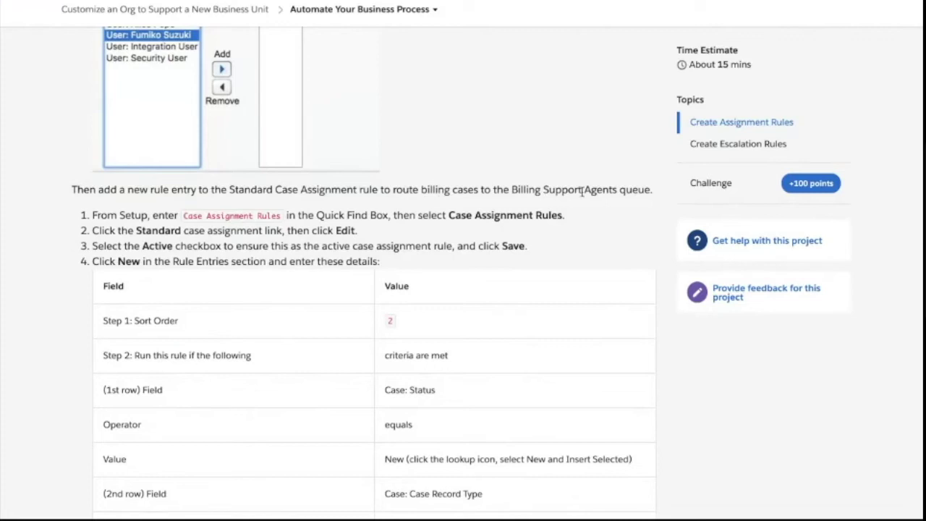
pyautogui.scroll(-2, 478, 211)
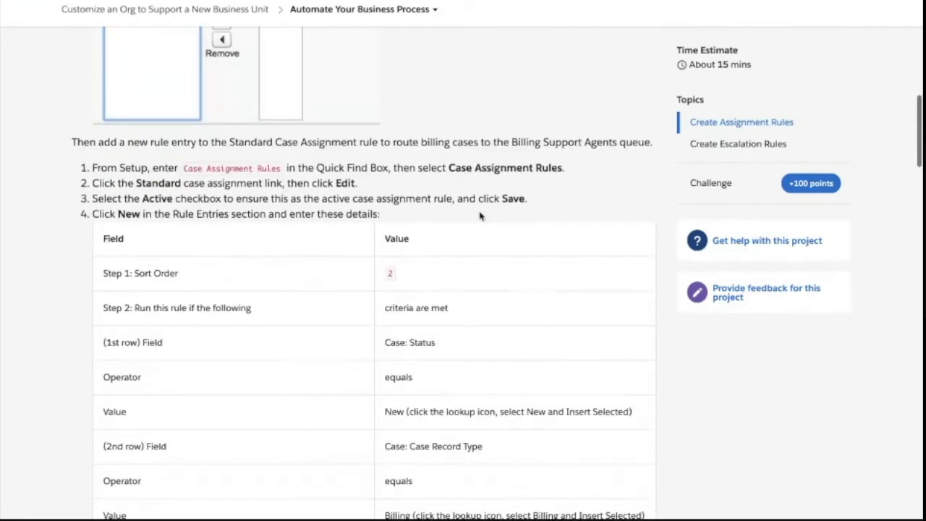
pyautogui.moveTo(184, 160); pyautogui.dragTo(279, 160)
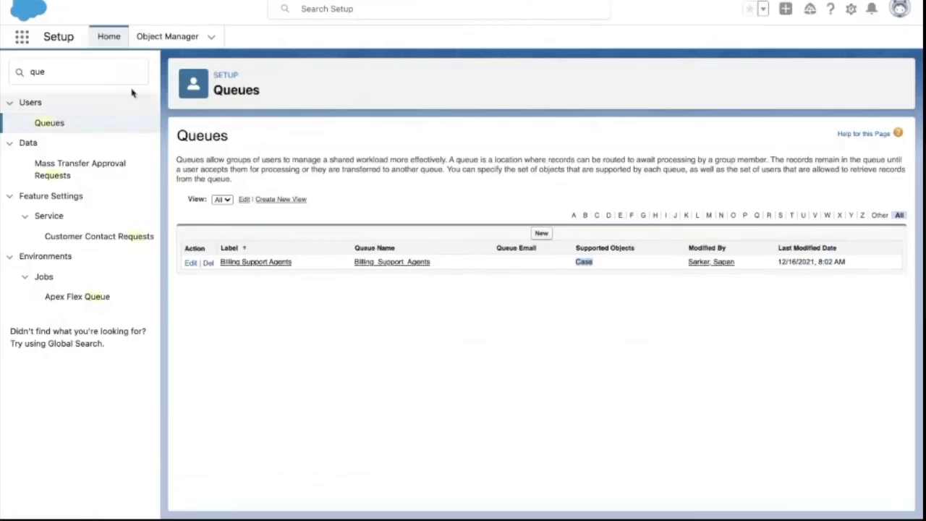
pyautogui.click(111, 75)
pyautogui.hotkey('ctrl', 'a')
pyautogui.write('Case Assignment Rules')
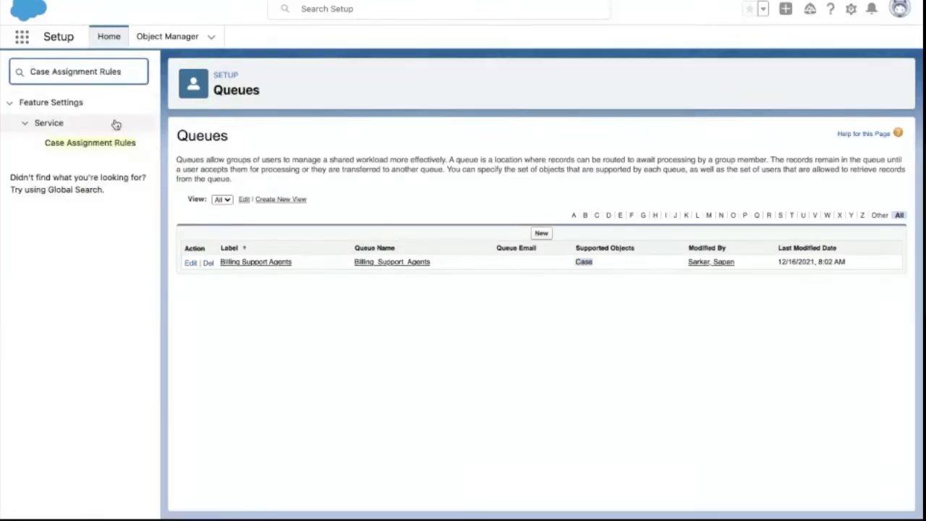
# - Open the Standard case assignment rule, keep it Active, and save it
pyautogui.click(104, 145)
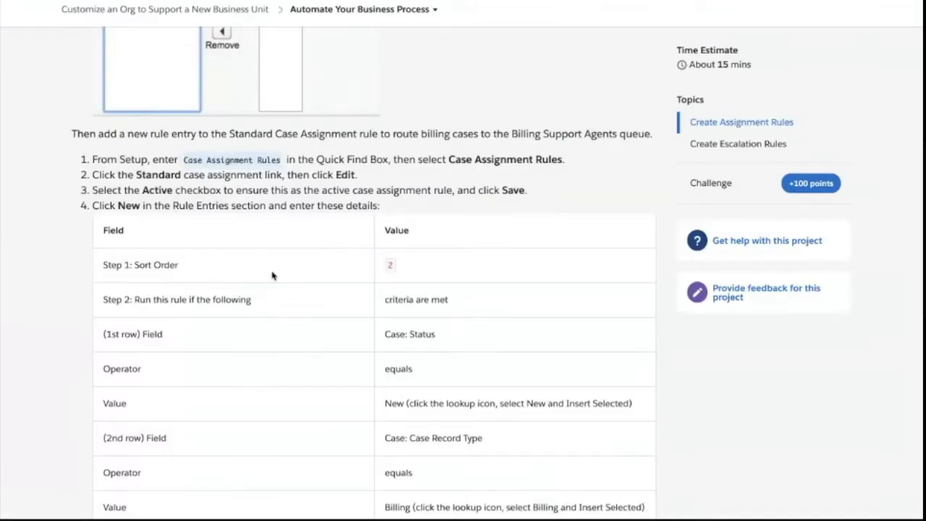
pyautogui.scroll(-1, 272, 275)
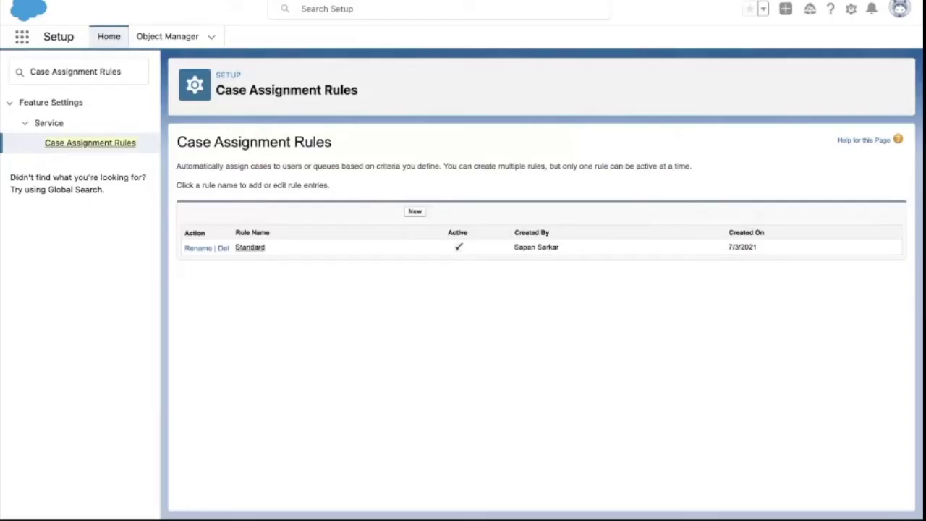
pyautogui.click(244, 248)
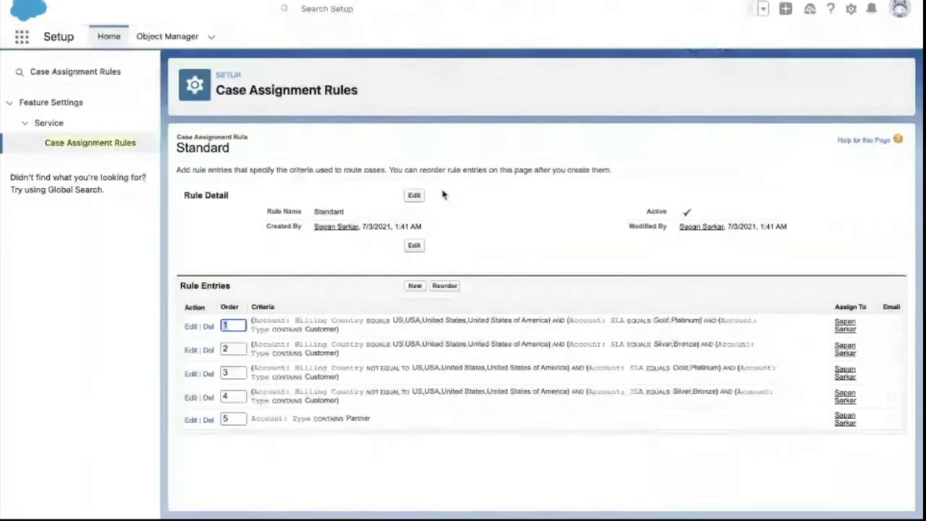
pyautogui.click(409, 196)
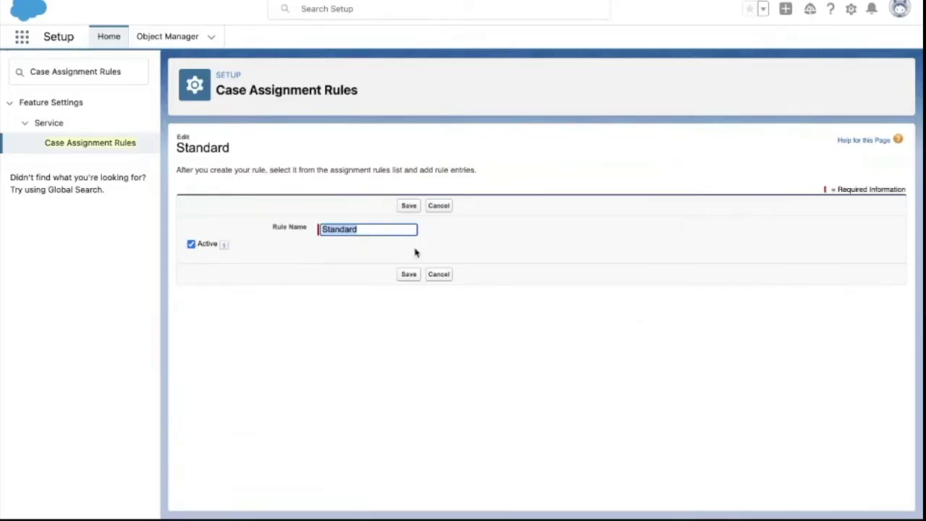
pyautogui.click(409, 206)
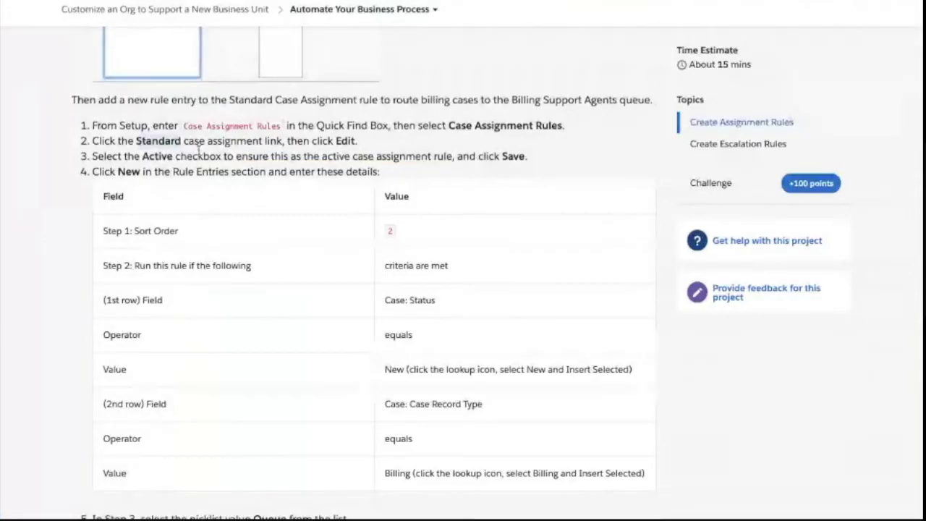
pyautogui.scroll(-1, 239, 189)
pyautogui.scroll(-1, 239, 188)
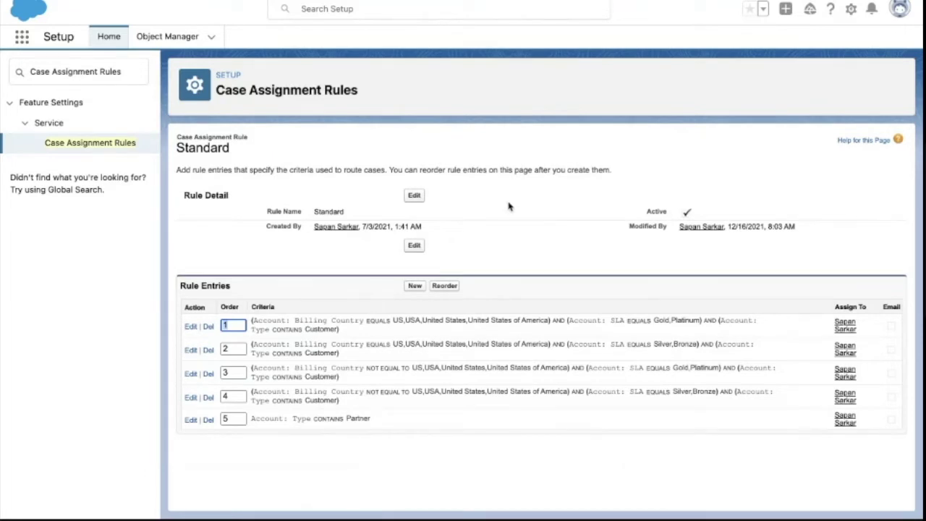
pyautogui.hotkey('ctrl', 'Left')
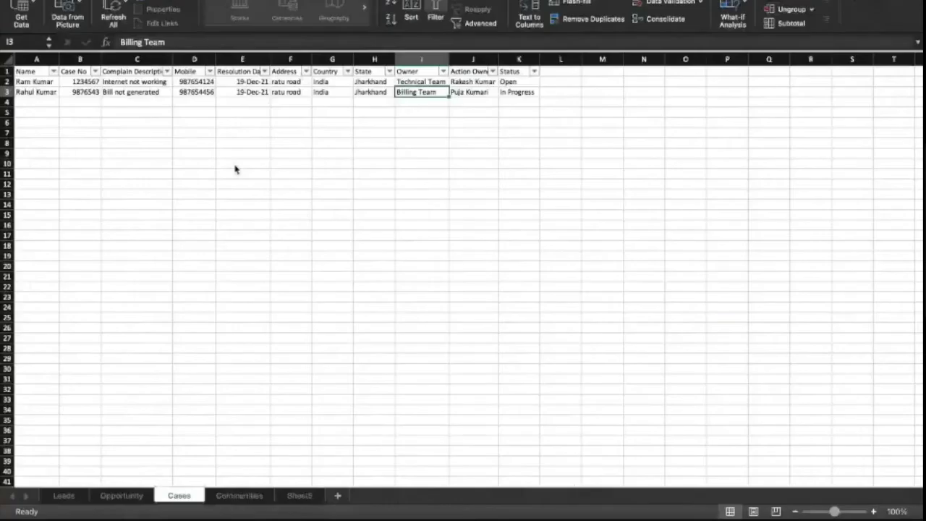
# - Review both cases' complaints and owners, including the Billing Team's 'Bill not generated' case
pyautogui.click(129, 83)
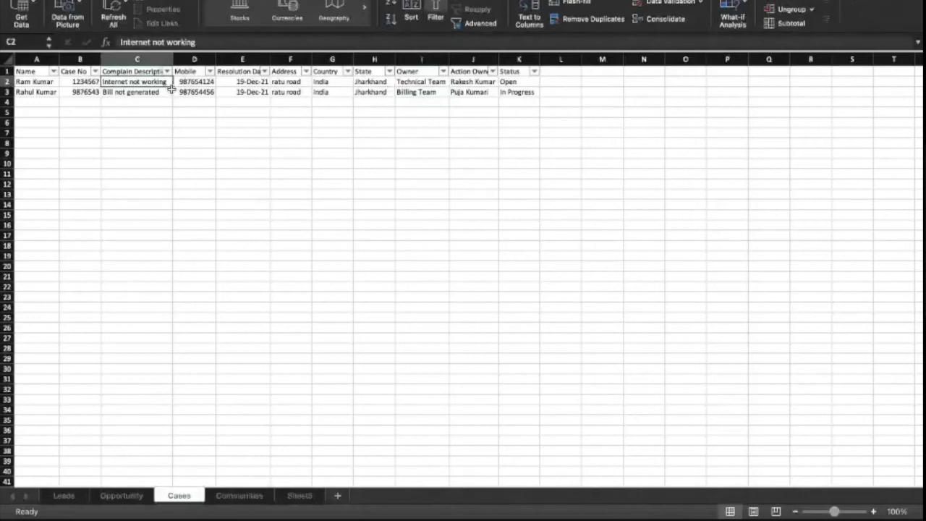
pyautogui.click(425, 81)
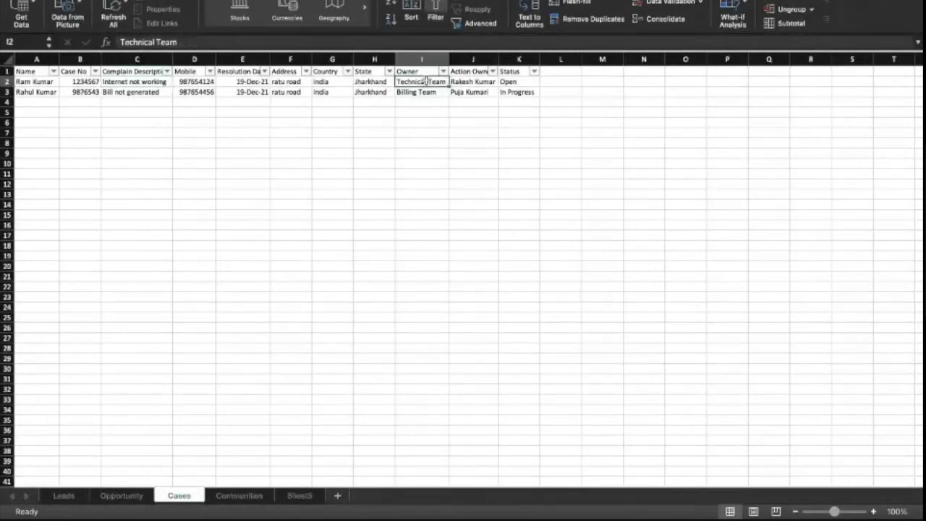
pyautogui.click(136, 84)
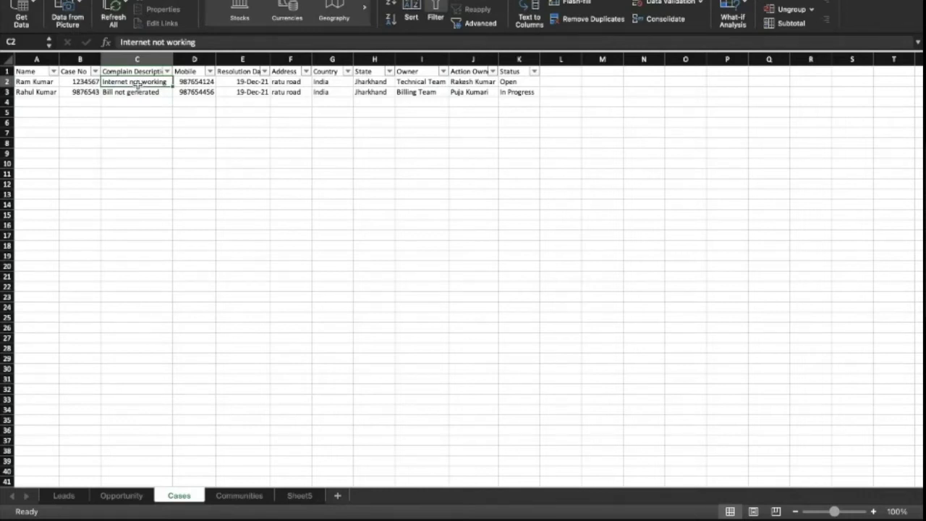
pyautogui.click(141, 92)
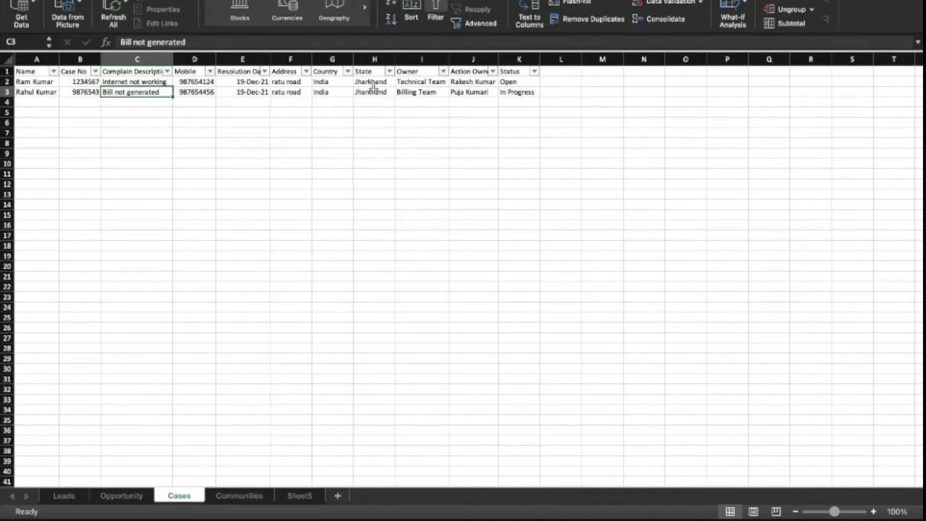
pyautogui.click(427, 92)
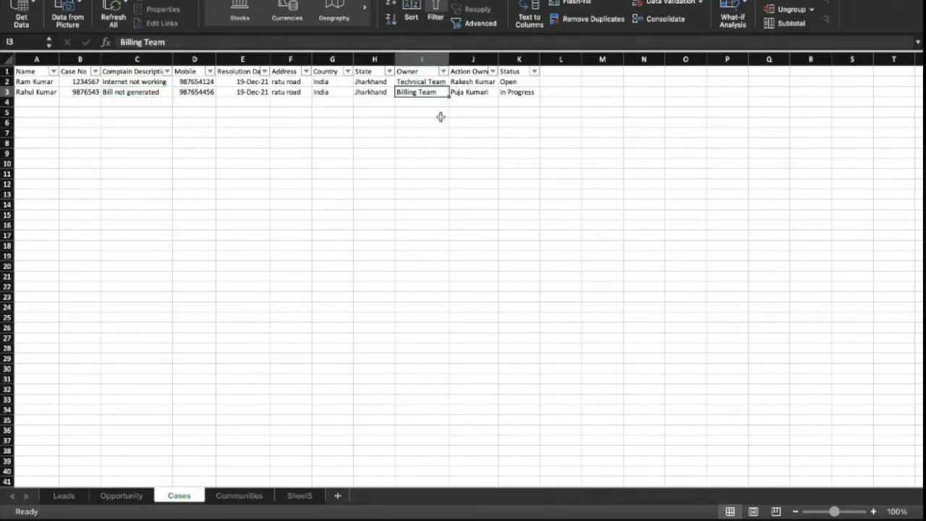
# - Check the case numbers of the two sample cases in column B
pyautogui.hotkey('ctrl', 'Right')
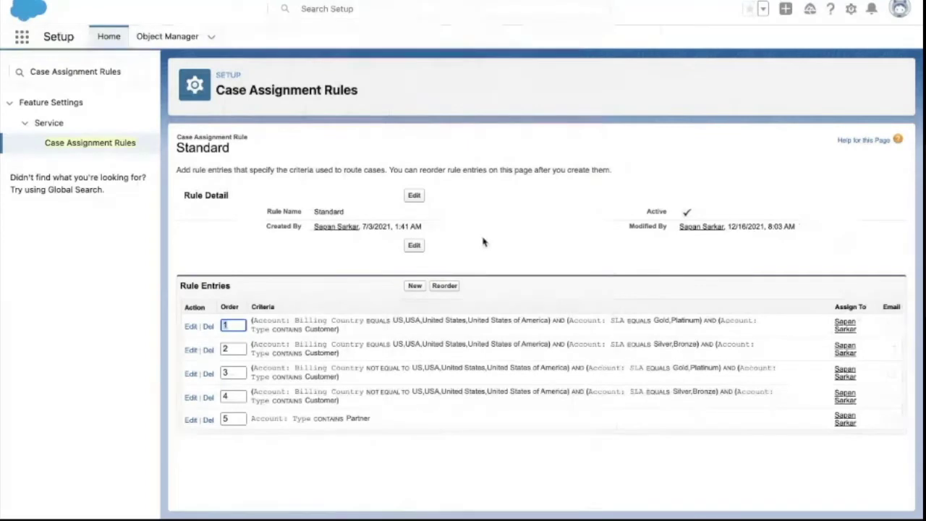
pyautogui.hotkey('ctrl', 'Left')
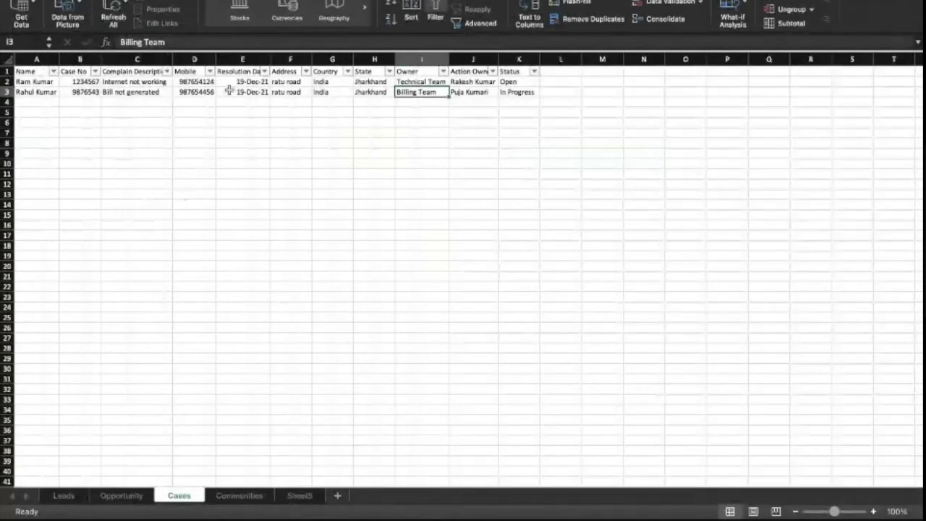
pyautogui.click(90, 83)
pyautogui.click(87, 93)
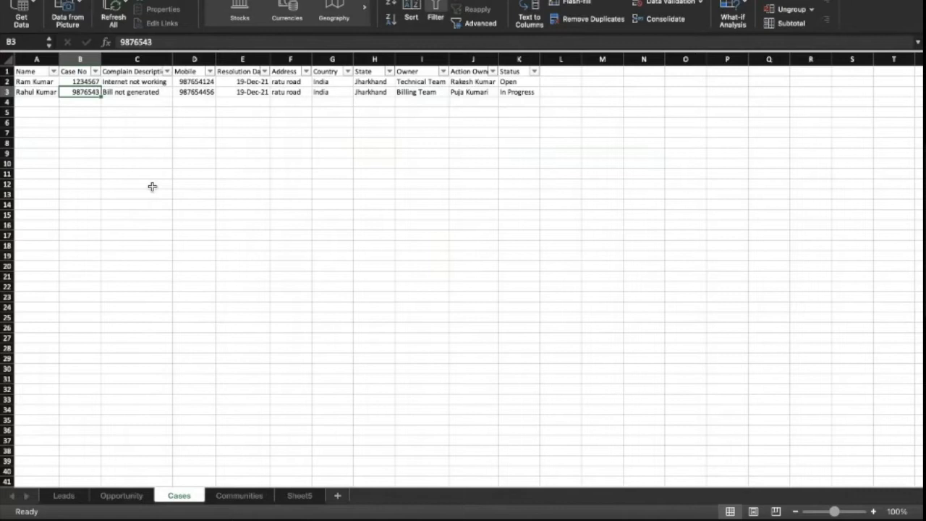
pyautogui.hotkey('ctrl', 'Right')
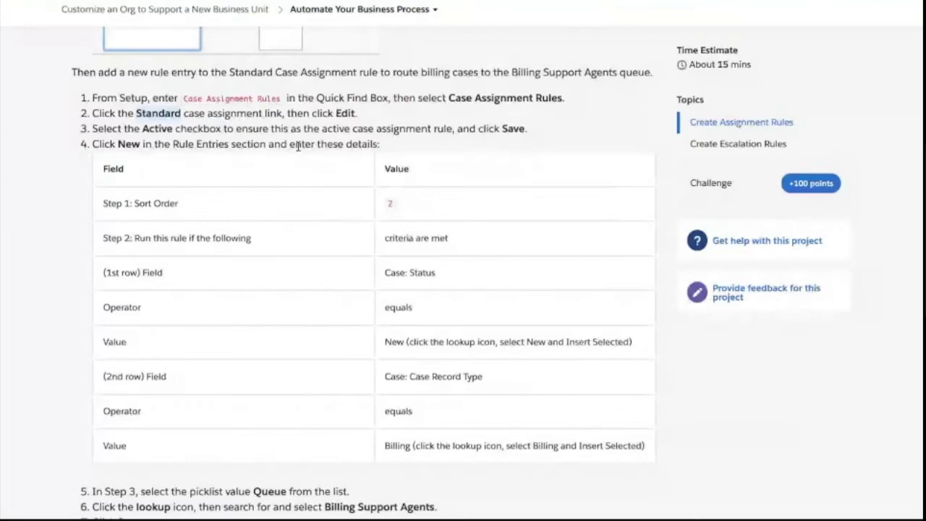
# - Start a new Standard rule entry with sort order 2
pyautogui.scroll(-1, 298, 146)
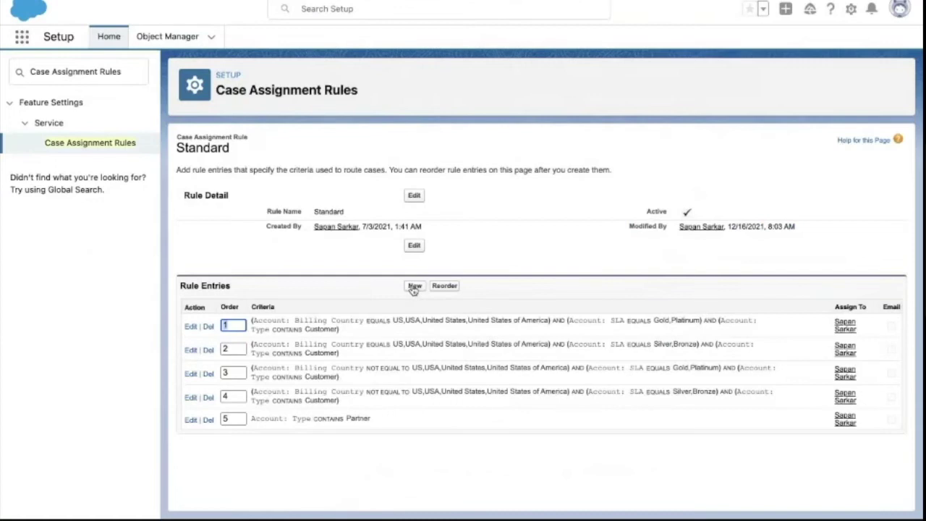
pyautogui.click(414, 286)
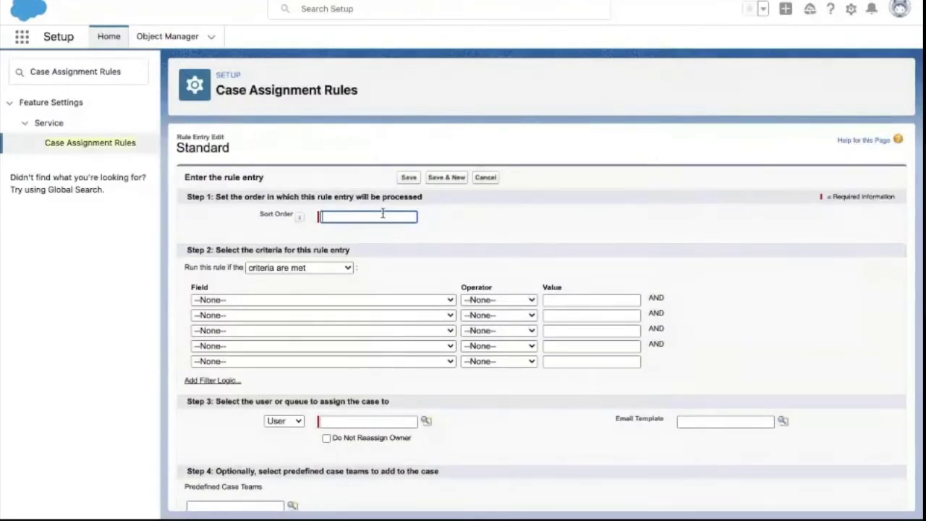
pyautogui.write('2')
pyautogui.moveTo(302, 220)
# - Review the second case's owner, case number and status against the first case's Open status
pyautogui.hotkey('ctrl', 'Left')
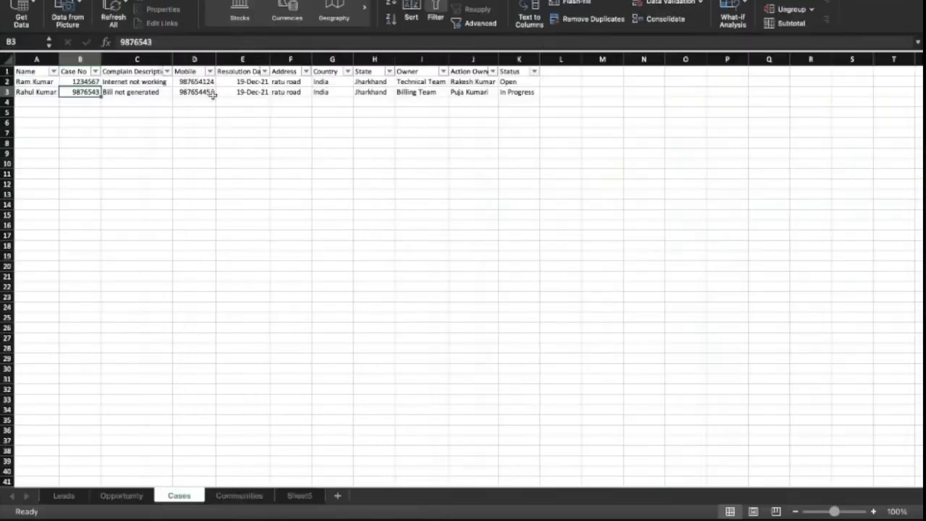
pyautogui.click(433, 92)
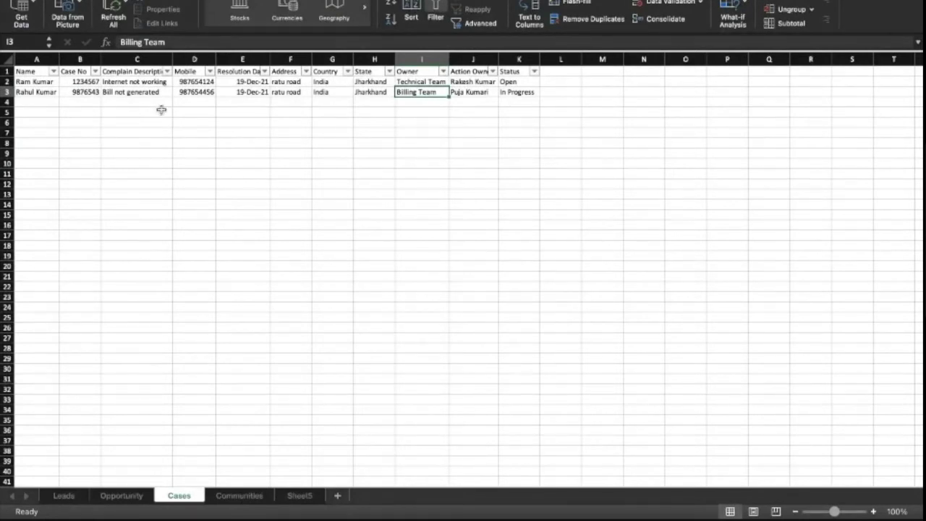
pyautogui.click(90, 96)
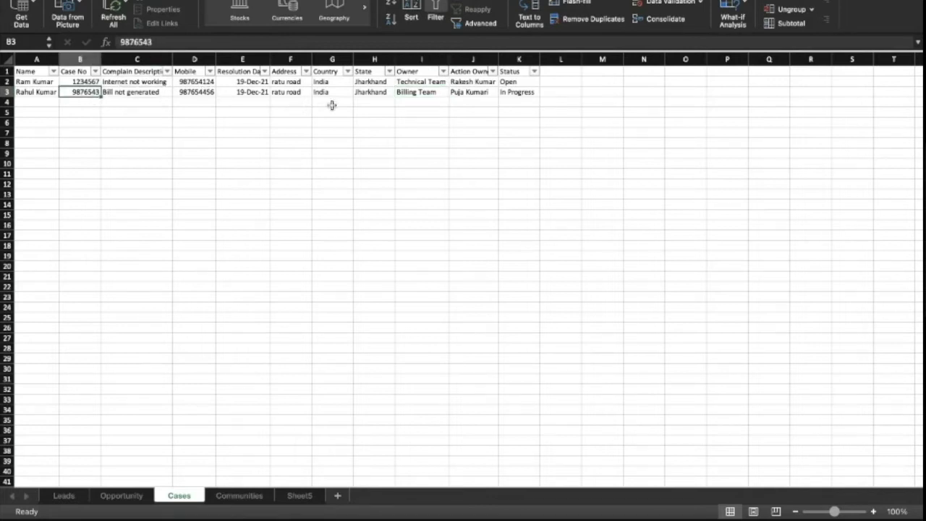
pyautogui.click(515, 91)
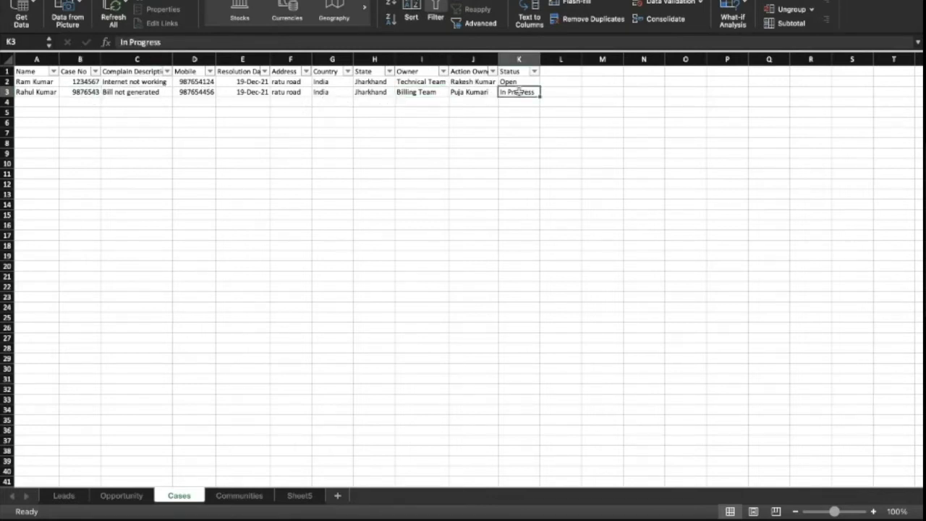
pyautogui.click(514, 82)
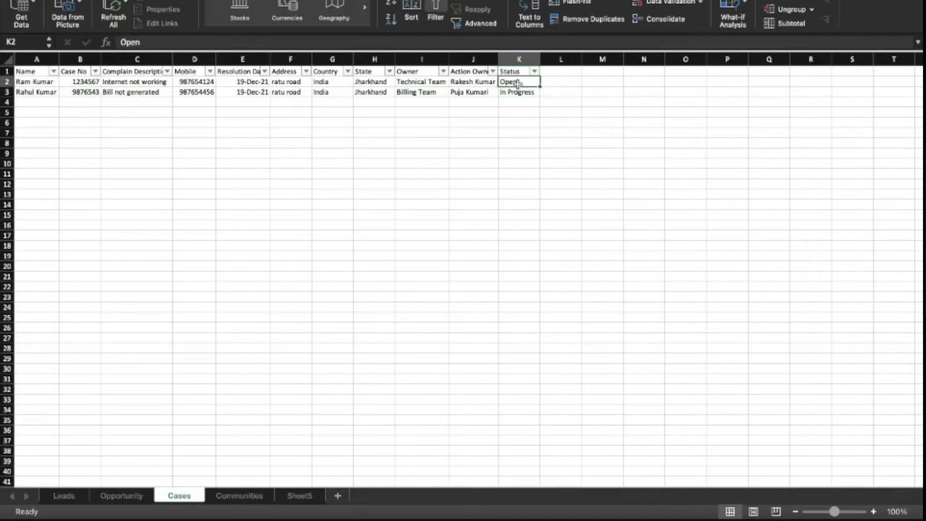
# - Overwrite cell K3's In Progress status with New
pyautogui.click(515, 92)
pyautogui.write('New')
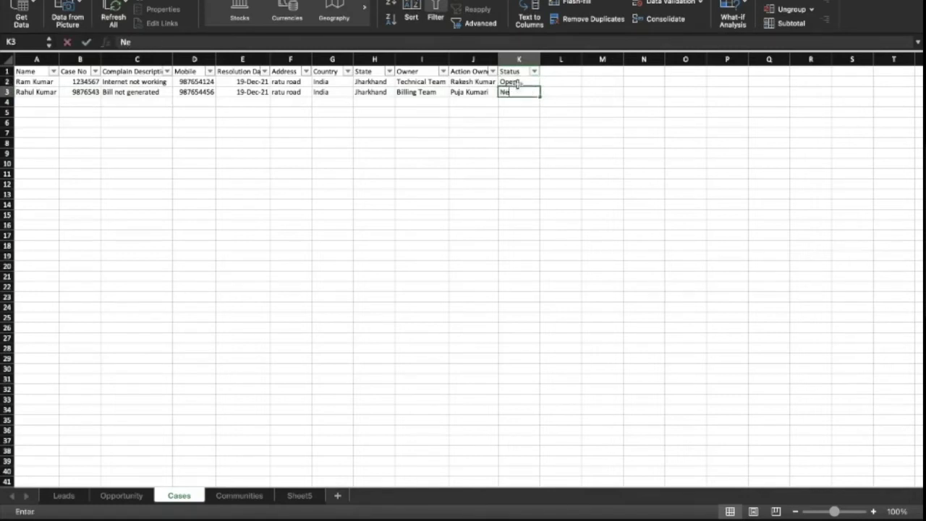
pyautogui.click(521, 109)
pyautogui.click(518, 92)
pyautogui.click(161, 94)
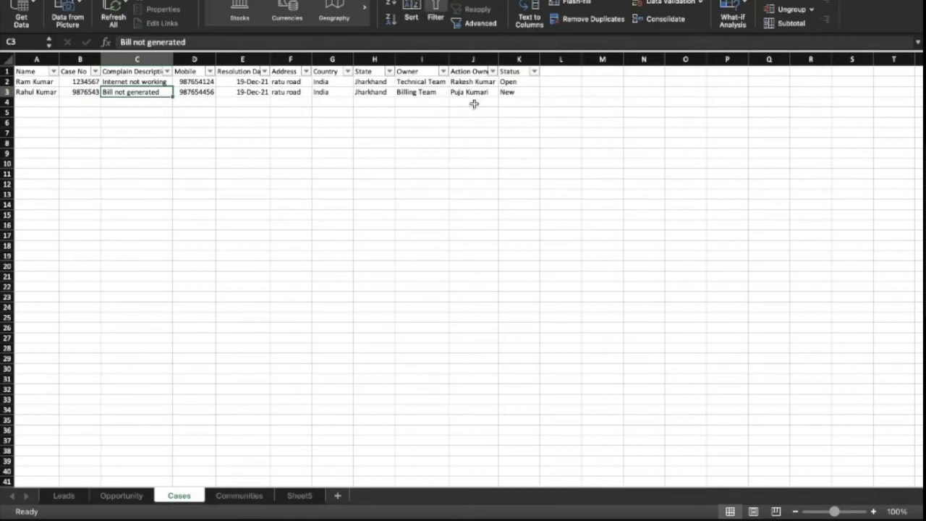
pyautogui.click(521, 93)
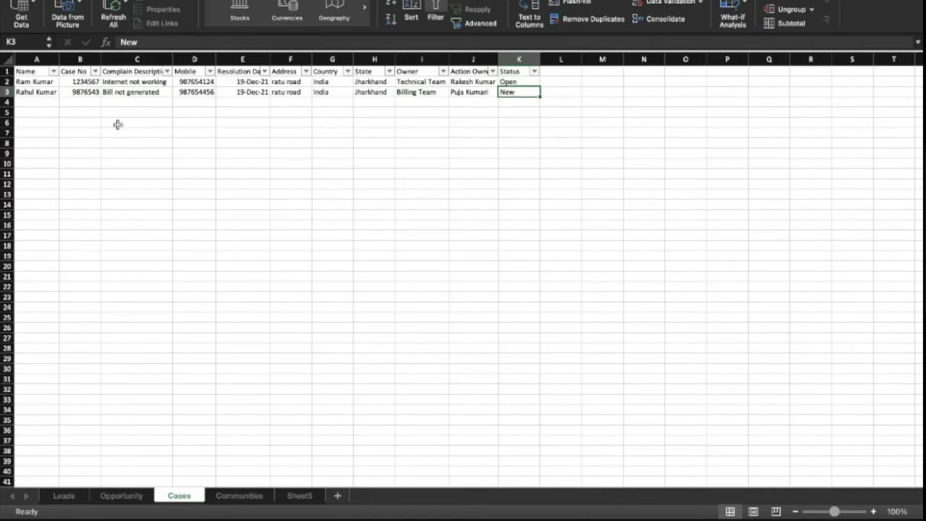
pyautogui.click(88, 97)
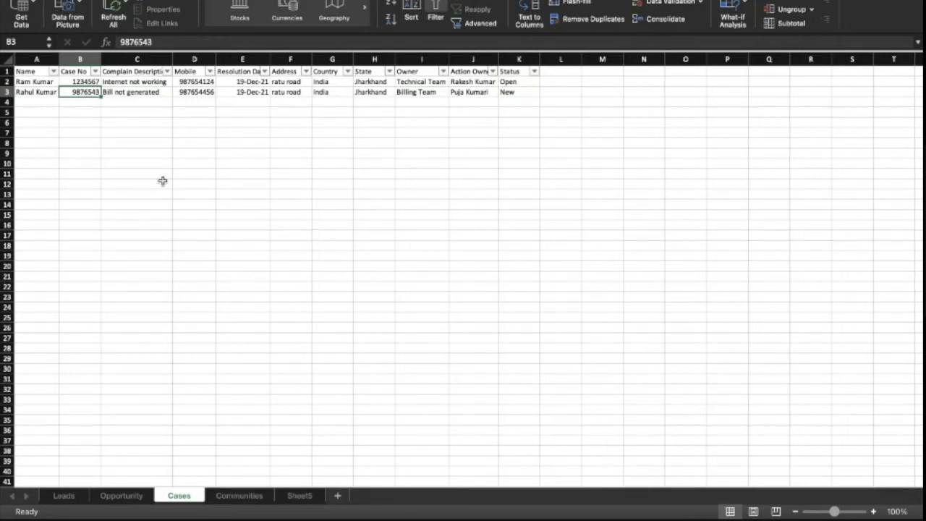
pyautogui.click(145, 92)
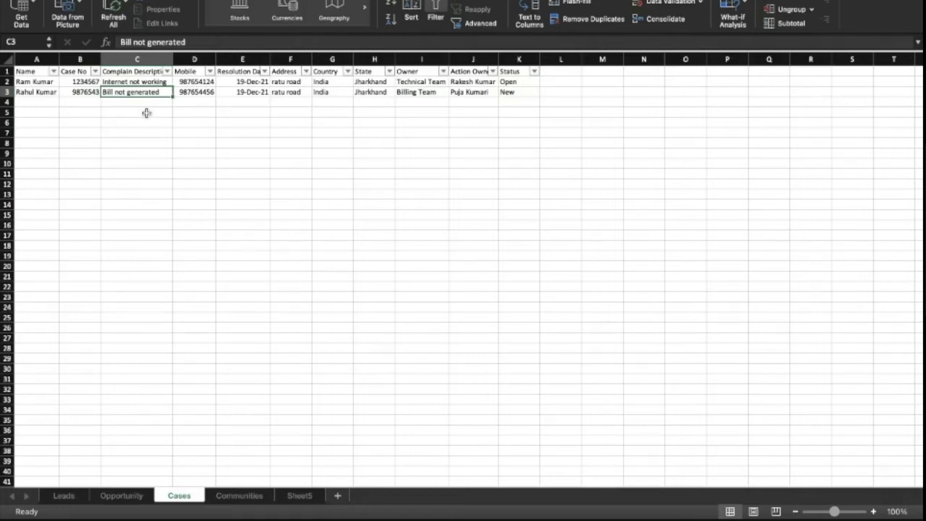
pyautogui.hotkey('ctrl', 'Right')
pyautogui.click(286, 217)
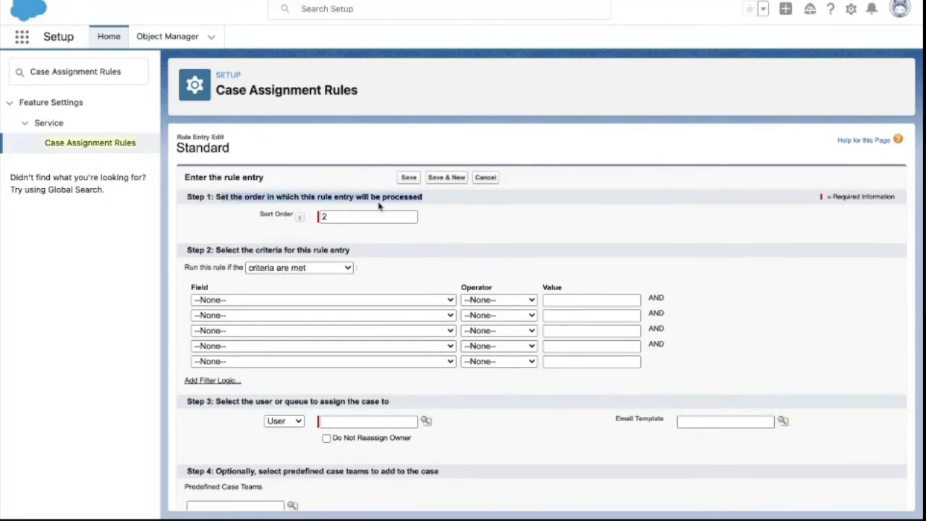
pyautogui.moveTo(215, 251); pyautogui.dragTo(355, 256)
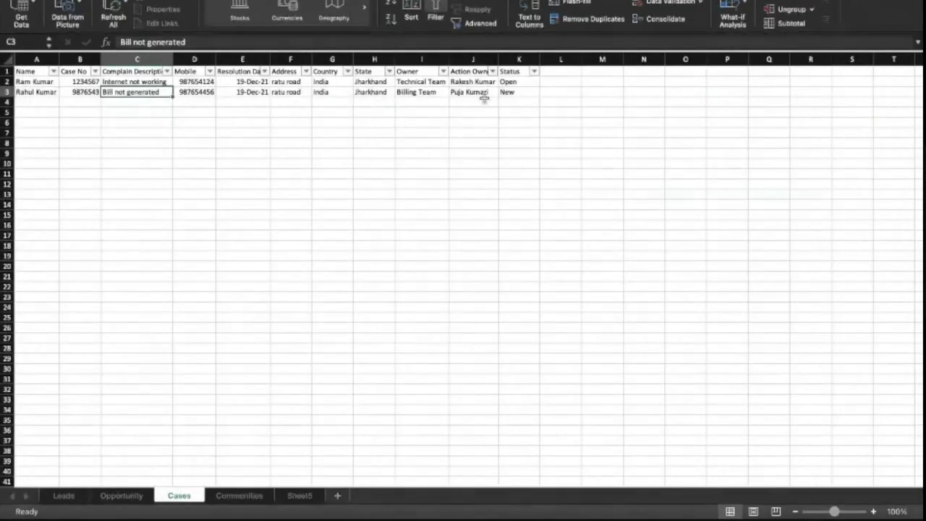
pyautogui.click(514, 93)
pyautogui.click(511, 72)
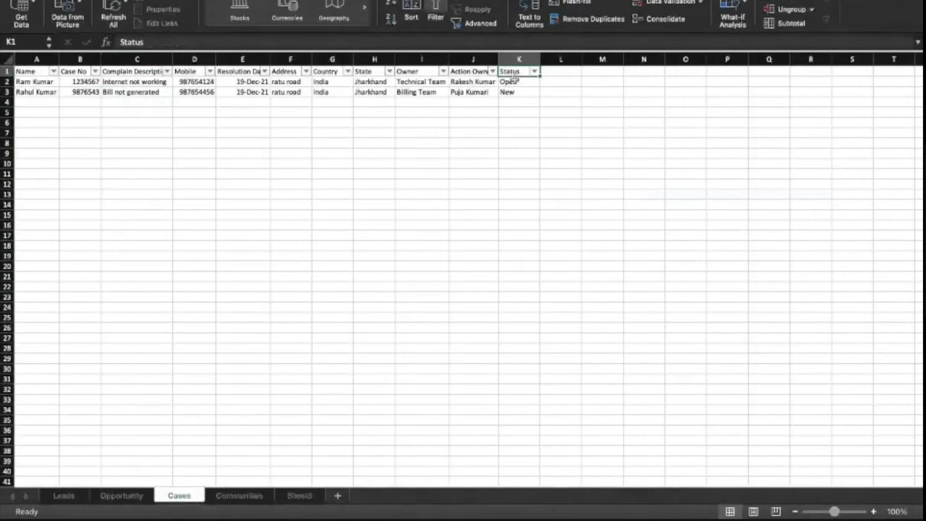
pyautogui.click(511, 93)
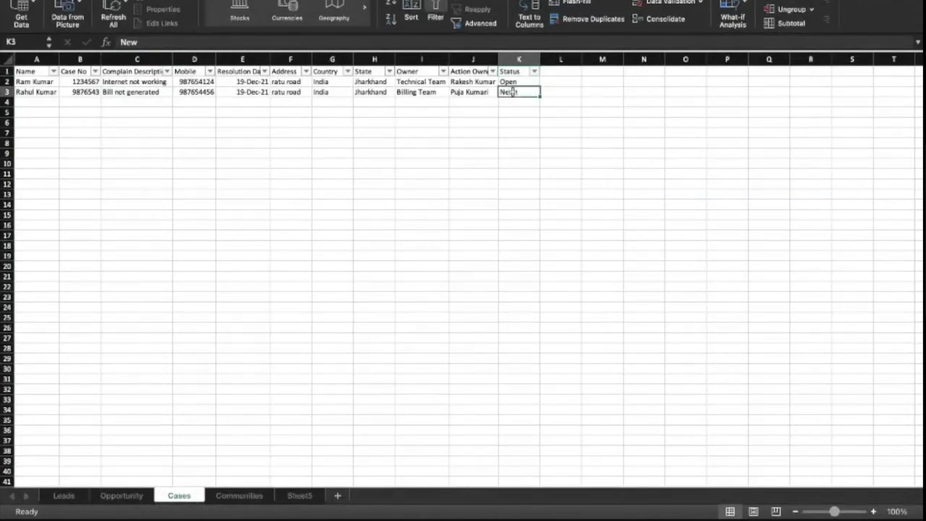
pyautogui.hscroll(5, 499, 139)
pyautogui.scroll(2, 499, 139)
pyautogui.hotkey('ctrl', 'Right')
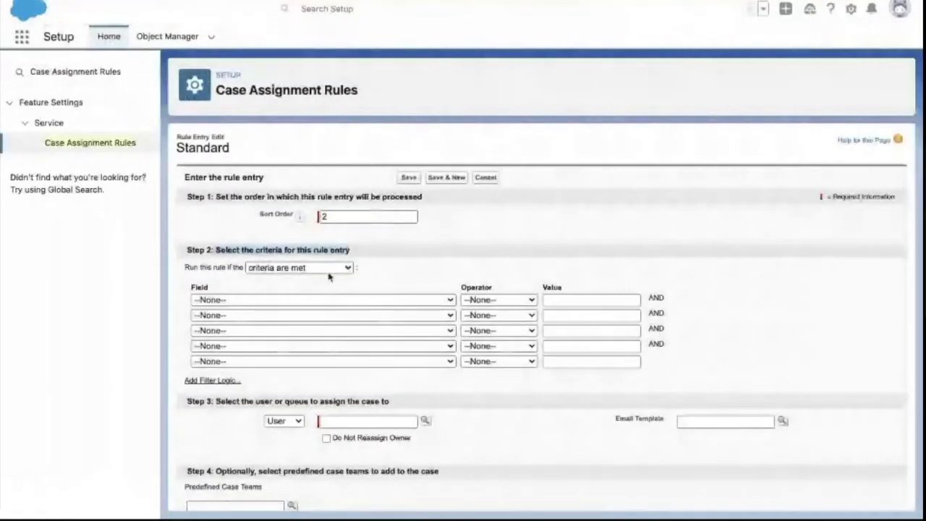
# - Build criterion row 1: field Case: Status, operator equals, value New
pyautogui.click(300, 302)
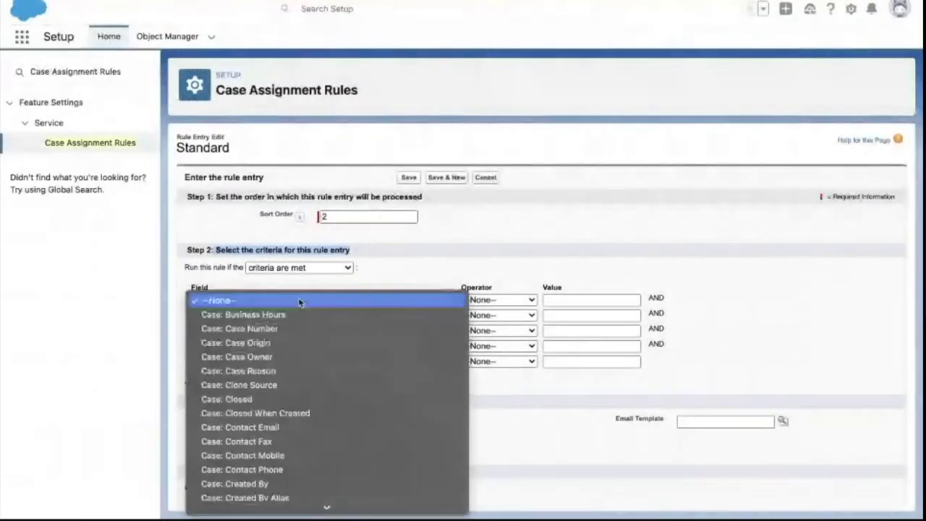
pyautogui.press('s')
pyautogui.scroll(-5, 301, 302)
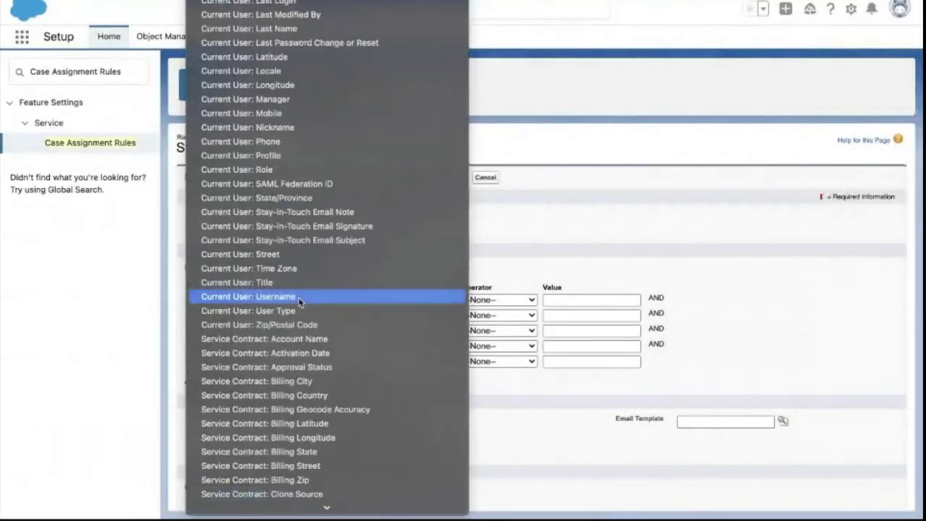
pyautogui.scroll(-4, 300, 302)
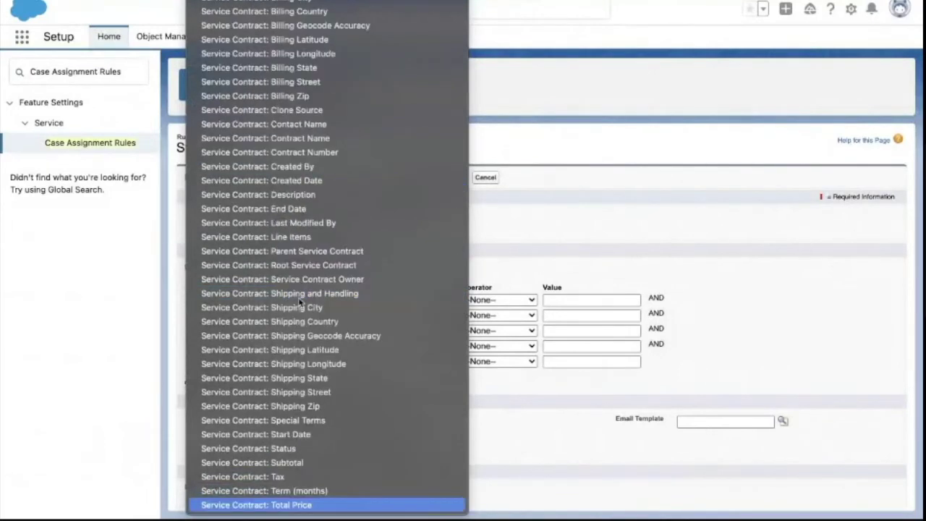
pyautogui.scroll(20, 300, 303)
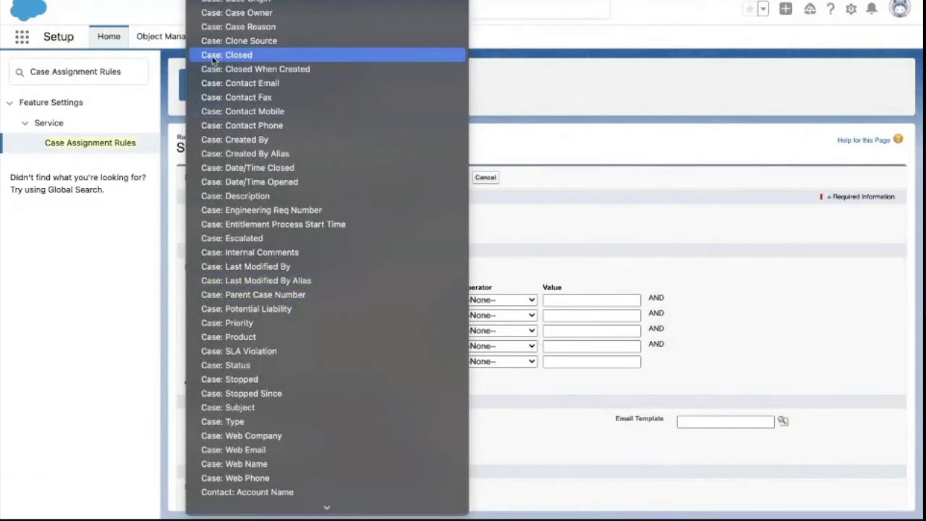
pyautogui.click(262, 365)
pyautogui.click(481, 299)
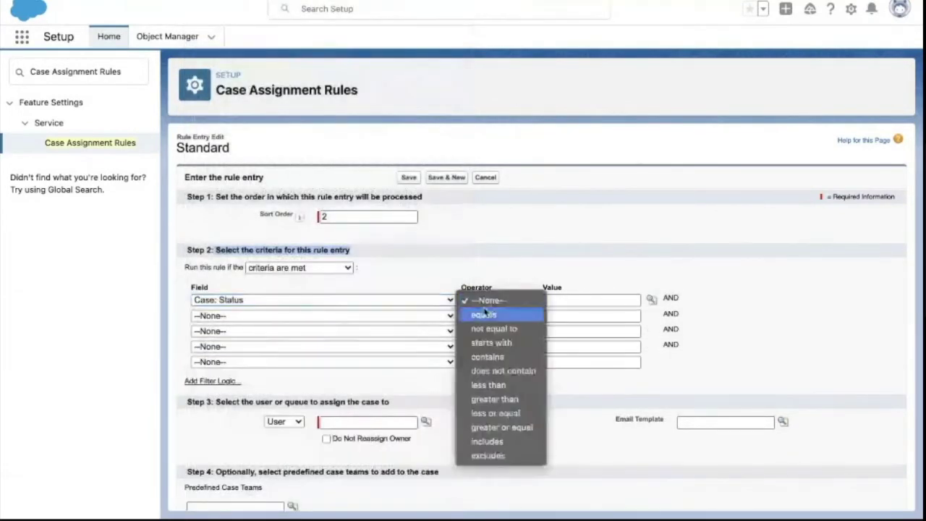
pyautogui.click(483, 314)
pyautogui.click(552, 299)
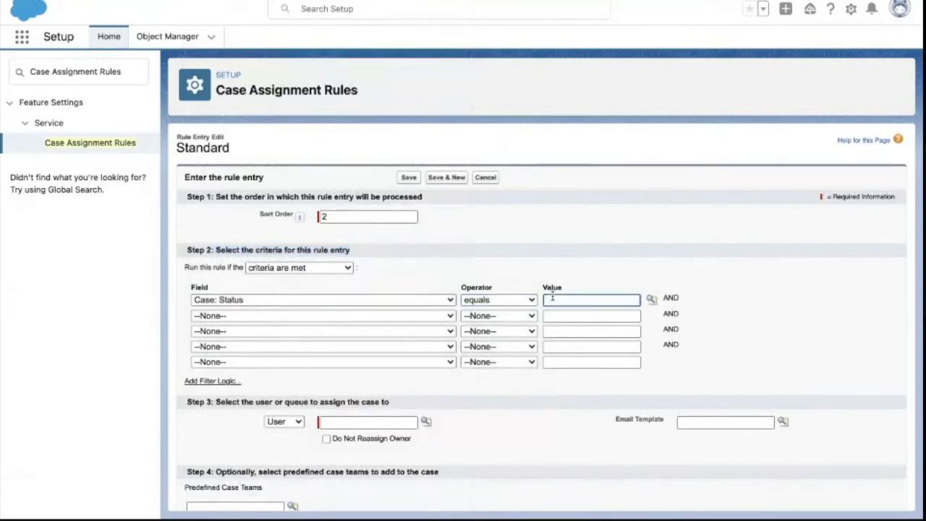
pyautogui.click(718, 266)
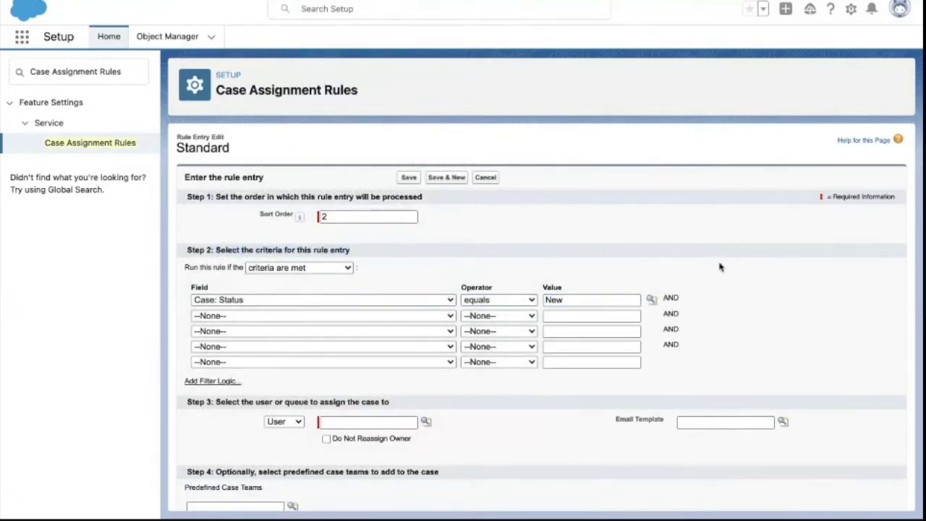
pyautogui.hotkey('ctrl', 'Left')
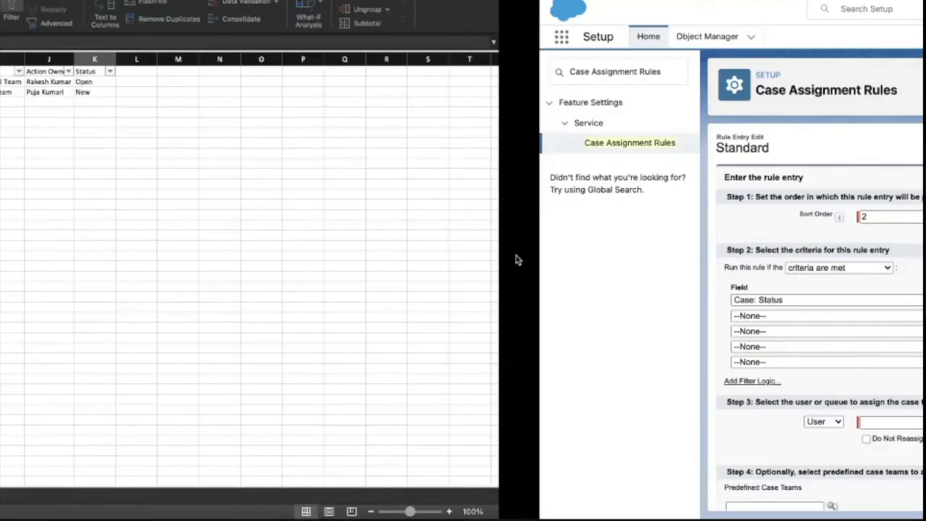
pyautogui.hscroll(3, 500, 169)
pyautogui.hscroll(-5, 500, 170)
pyautogui.scroll(1, 443, 200)
pyautogui.hotkey('ctrl', 'Right')
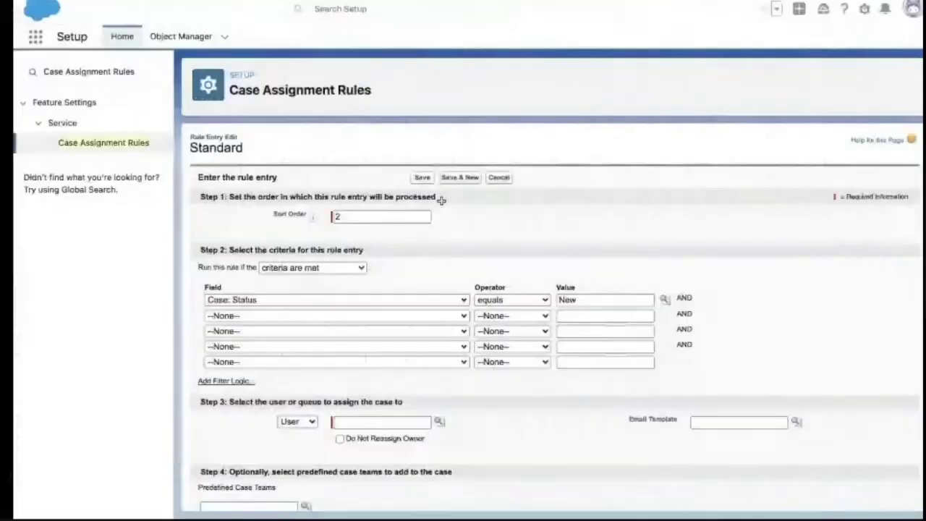
pyautogui.hotkey('ctrl', 'Left')
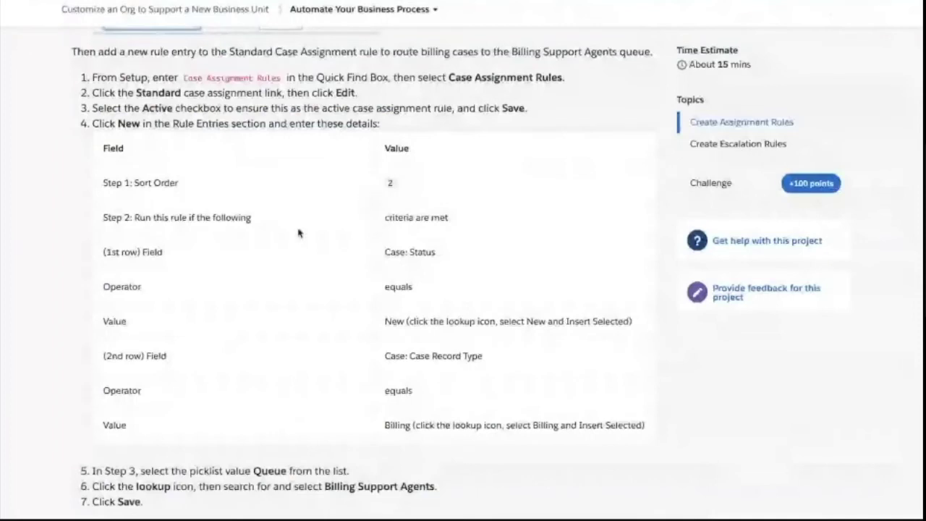
pyautogui.moveTo(134, 218); pyautogui.dragTo(266, 226)
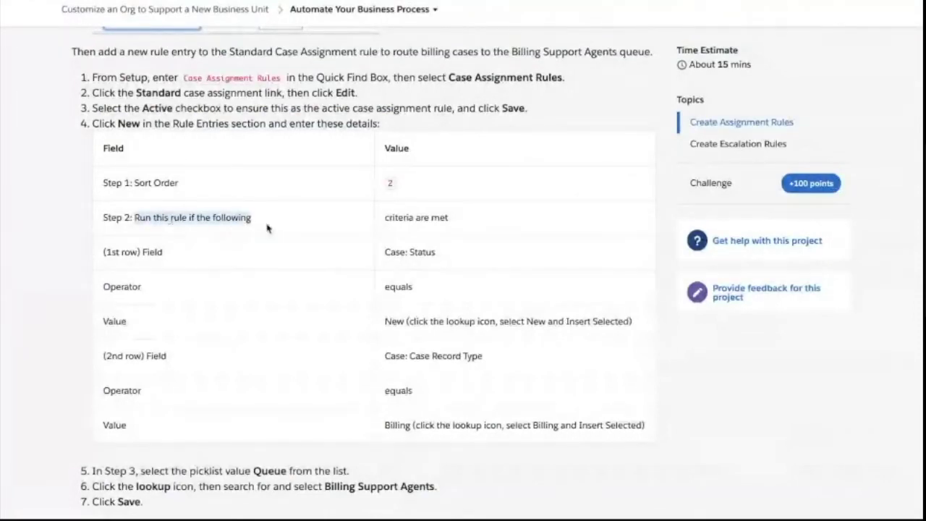
pyautogui.moveTo(382, 218); pyautogui.dragTo(456, 223)
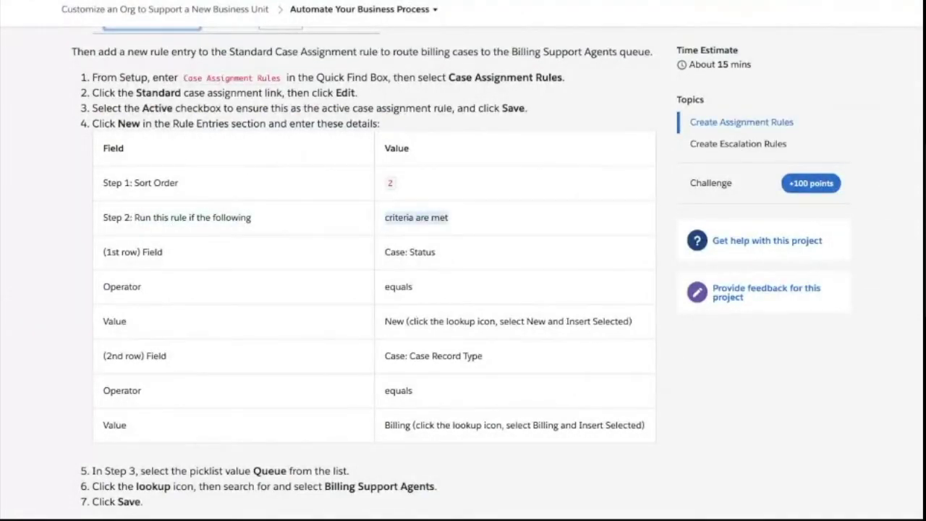
pyautogui.hotkey('ctrl', 'Right')
pyautogui.click(300, 268)
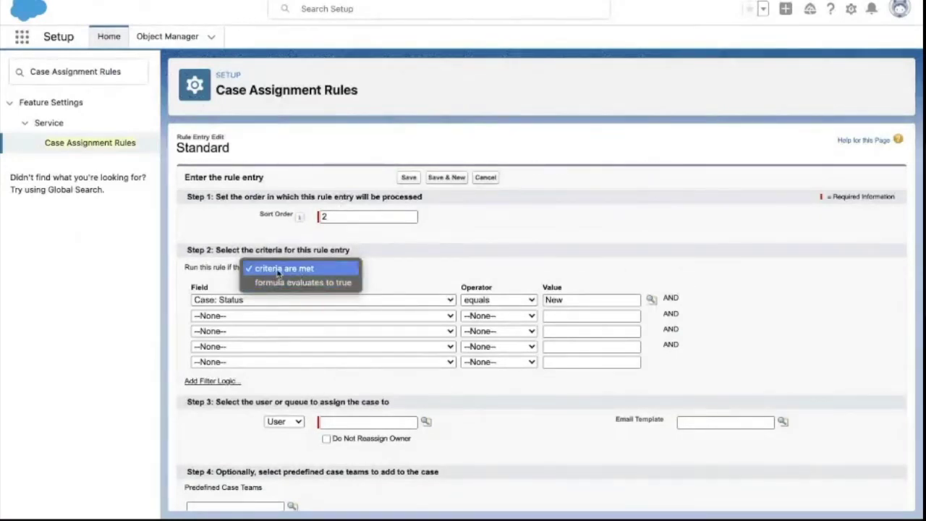
pyautogui.click(296, 271)
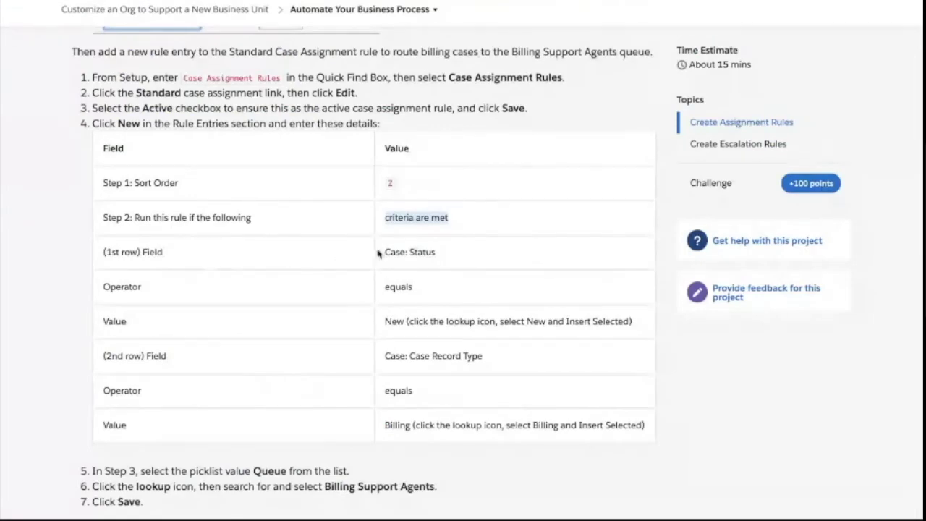
pyautogui.moveTo(385, 252); pyautogui.dragTo(444, 259)
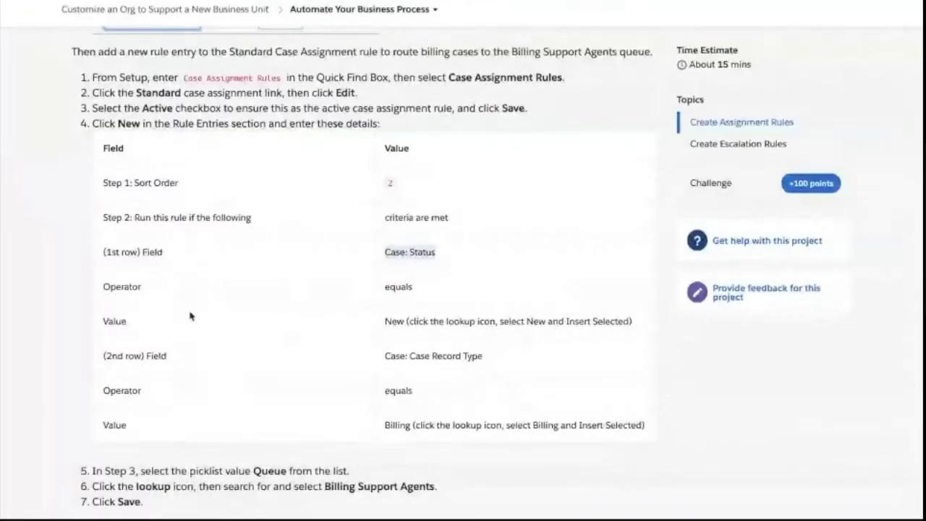
pyautogui.moveTo(385, 287); pyautogui.dragTo(412, 288)
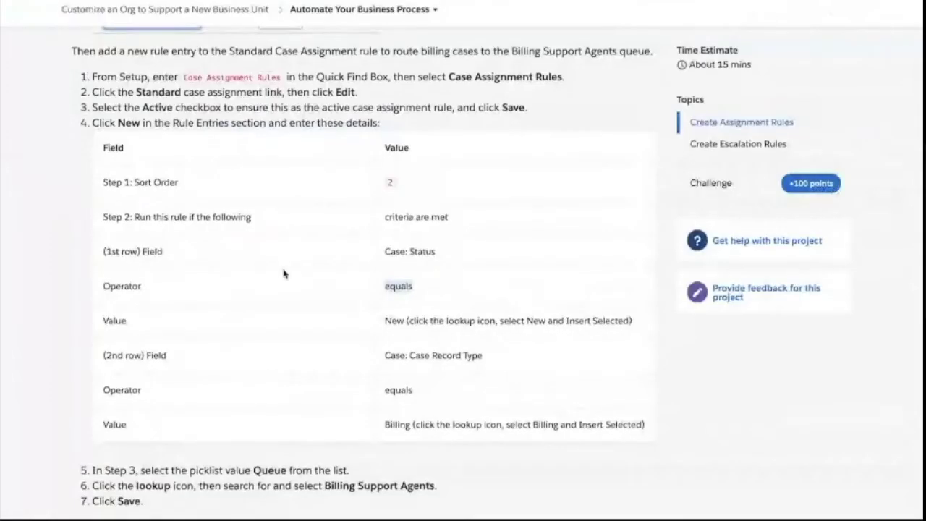
pyautogui.scroll(-1, 284, 274)
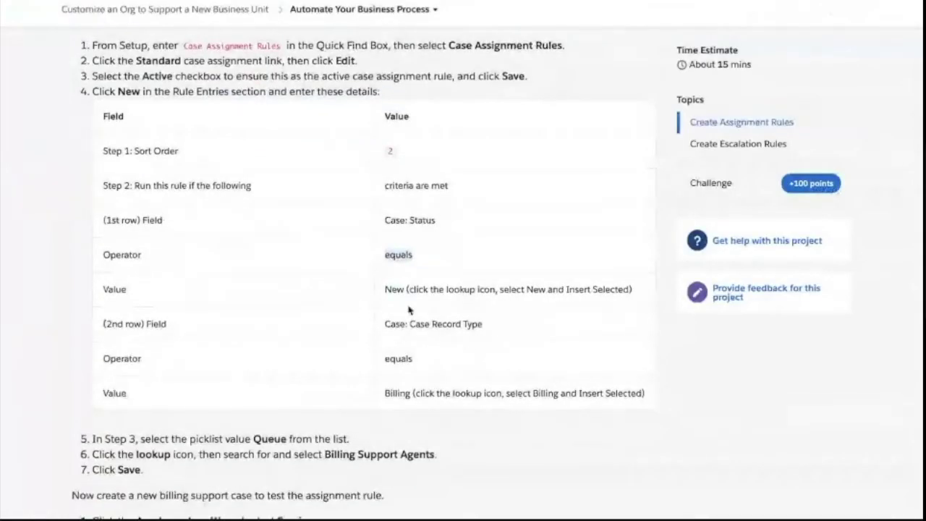
pyautogui.doubleClick(394, 289)
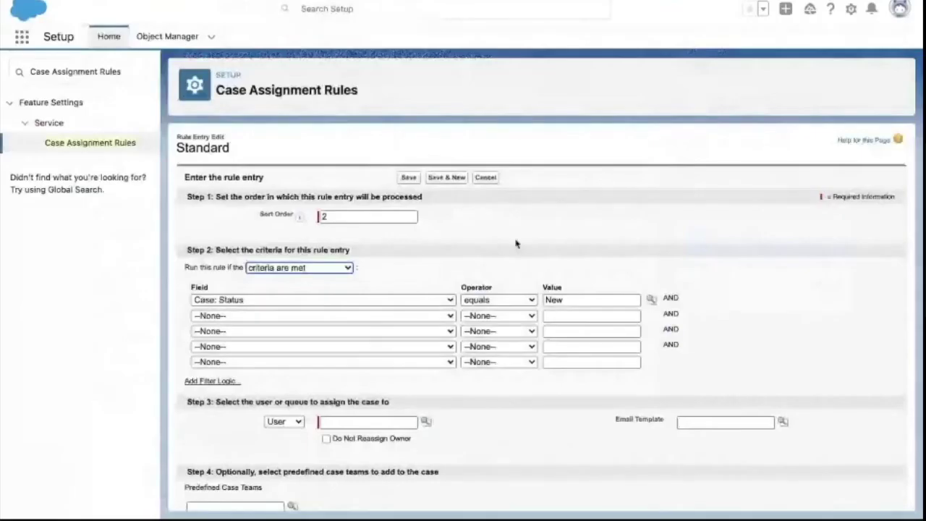
pyautogui.click(574, 301)
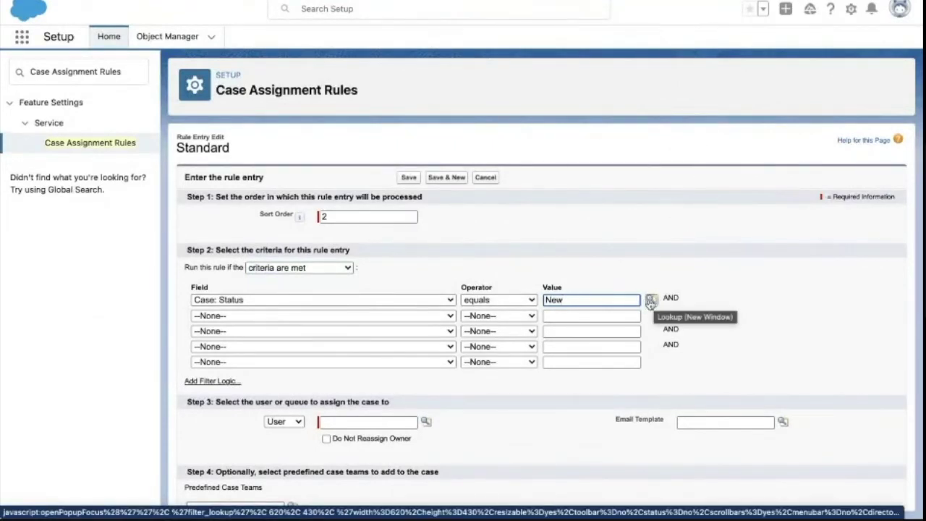
pyautogui.click(652, 301)
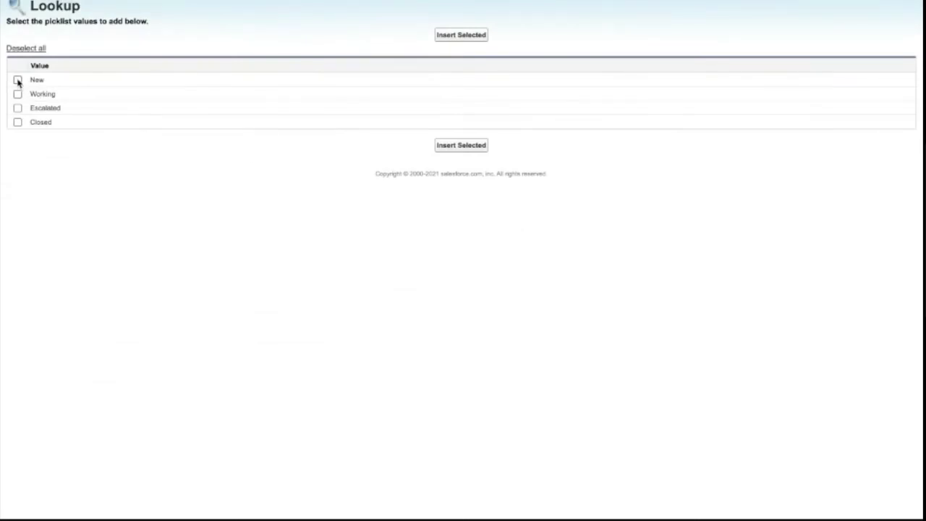
pyautogui.click(17, 80)
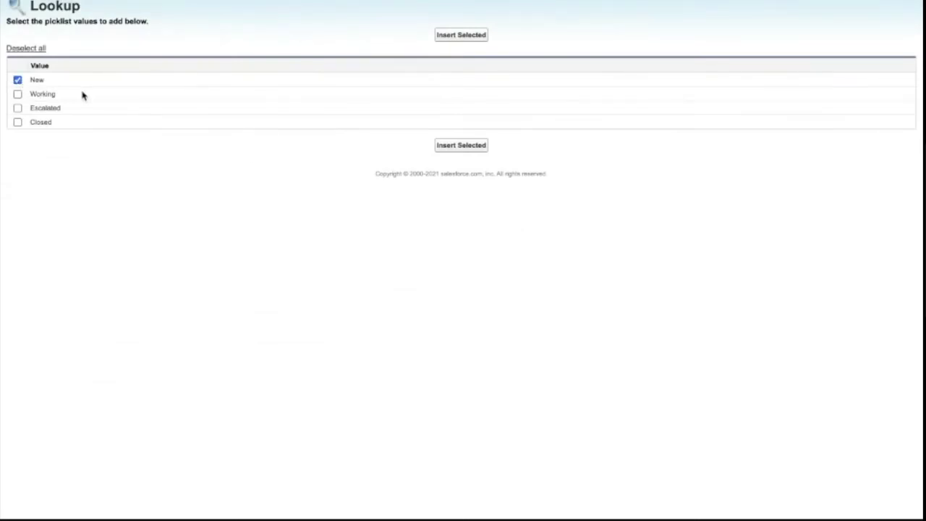
pyautogui.click(461, 35)
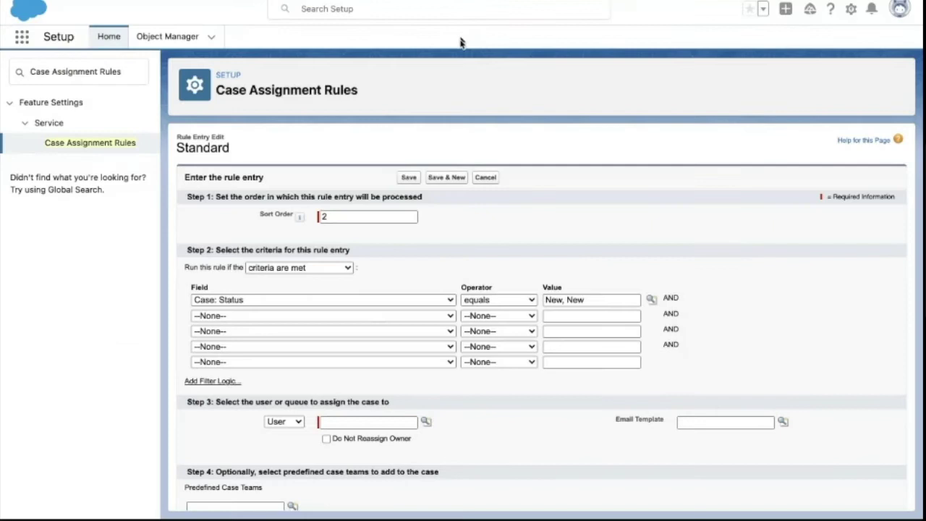
pyautogui.click(577, 300)
pyautogui.doubleClick(577, 300)
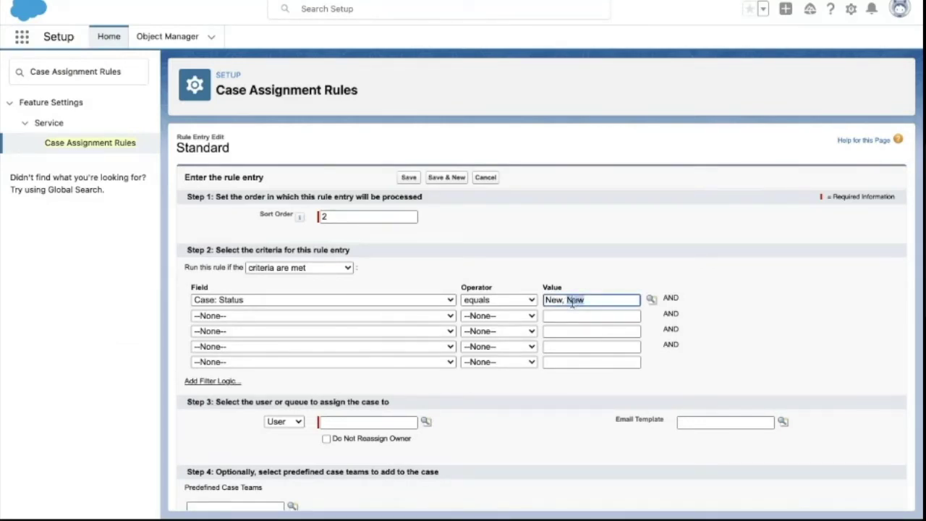
pyautogui.press('BackSpace')
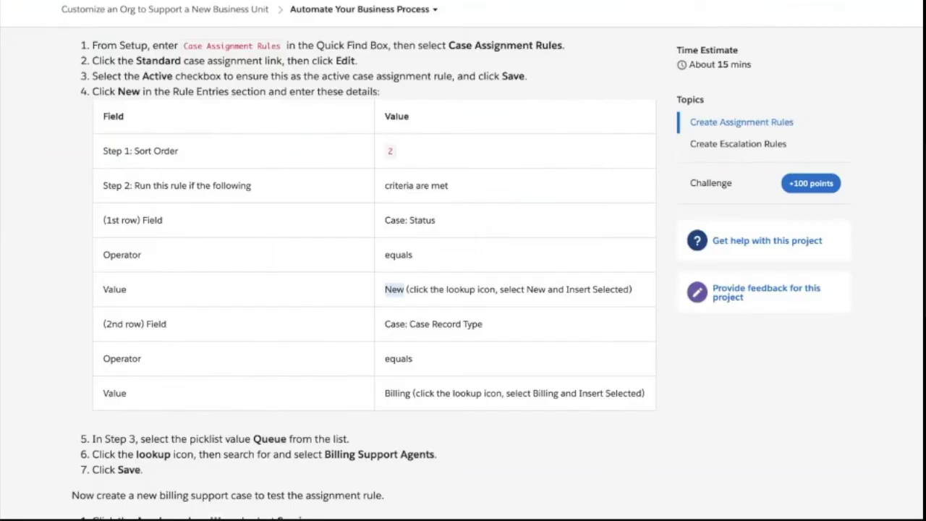
pyautogui.scroll(-2, 244, 297)
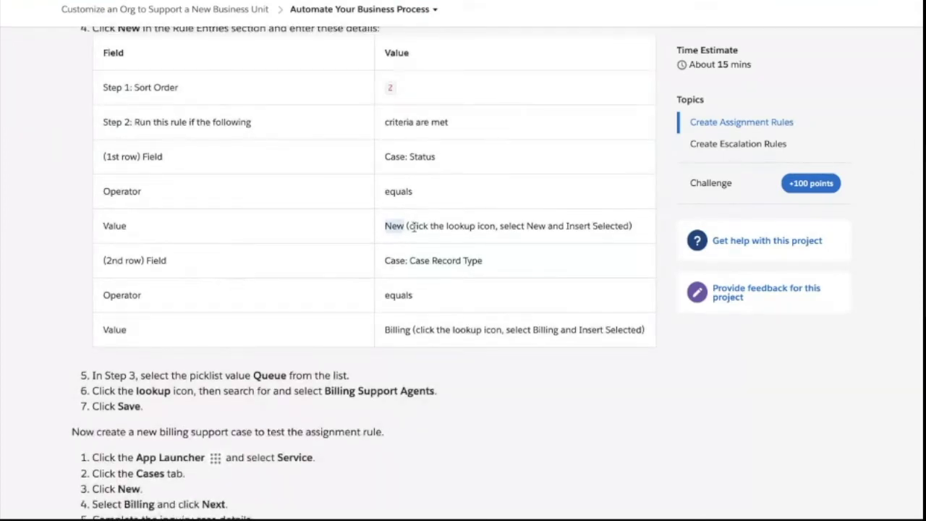
pyautogui.moveTo(103, 262); pyautogui.dragTo(174, 263)
pyautogui.moveTo(409, 261); pyautogui.dragTo(483, 262)
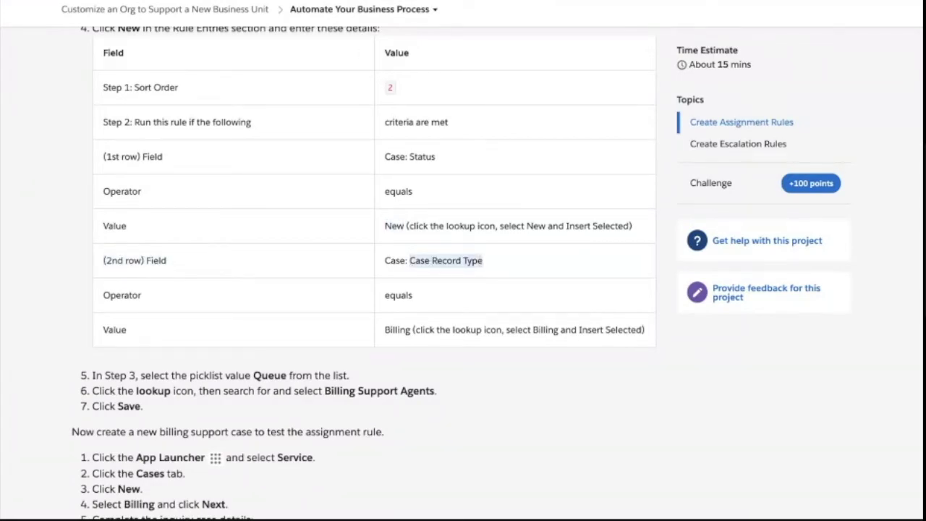
pyautogui.hotkey('alt', 'Tab')
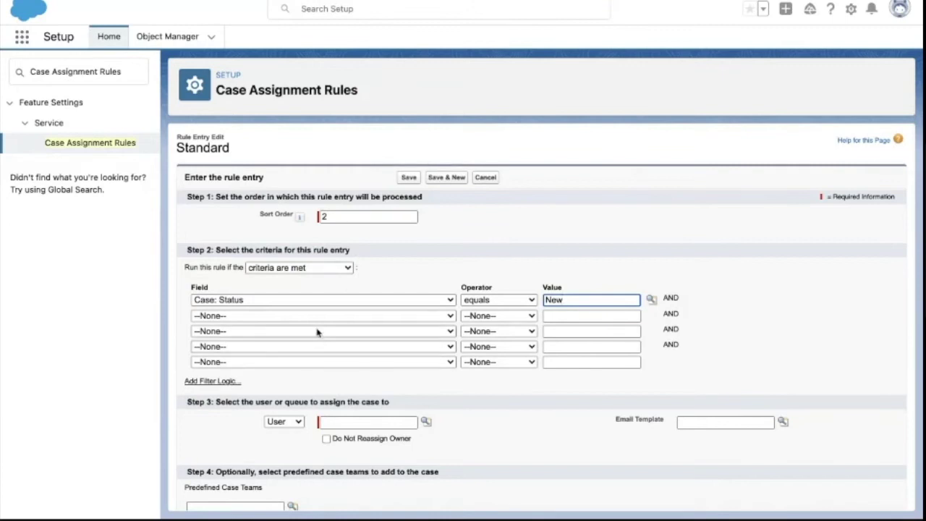
# - Browse the second row's field choices, then keep Case: Status as the criteria field
pyautogui.click(315, 319)
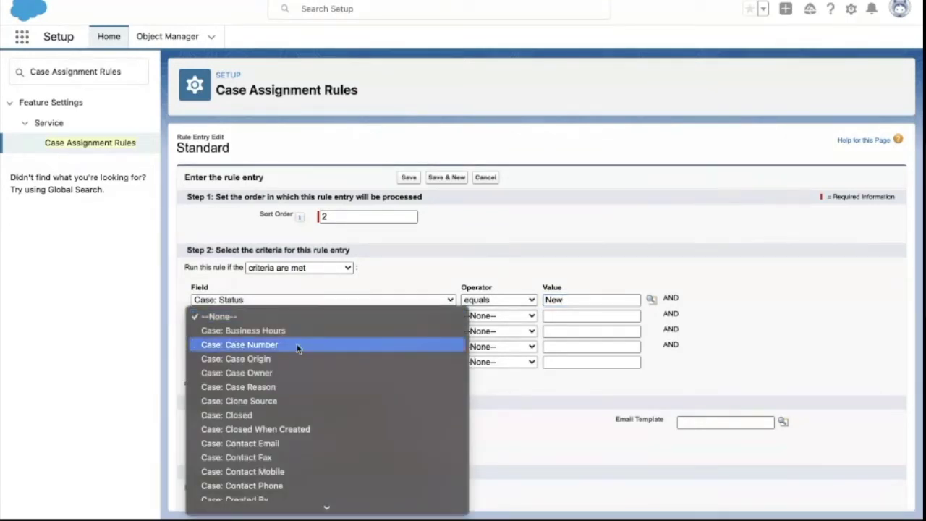
pyautogui.scroll(-3, 286, 409)
pyautogui.scroll(-6, 286, 415)
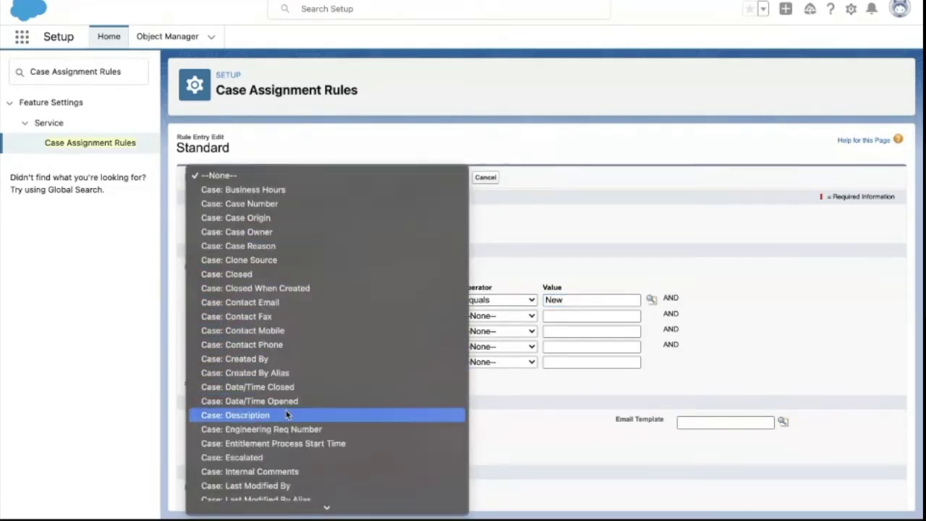
pyautogui.scroll(-8, 285, 415)
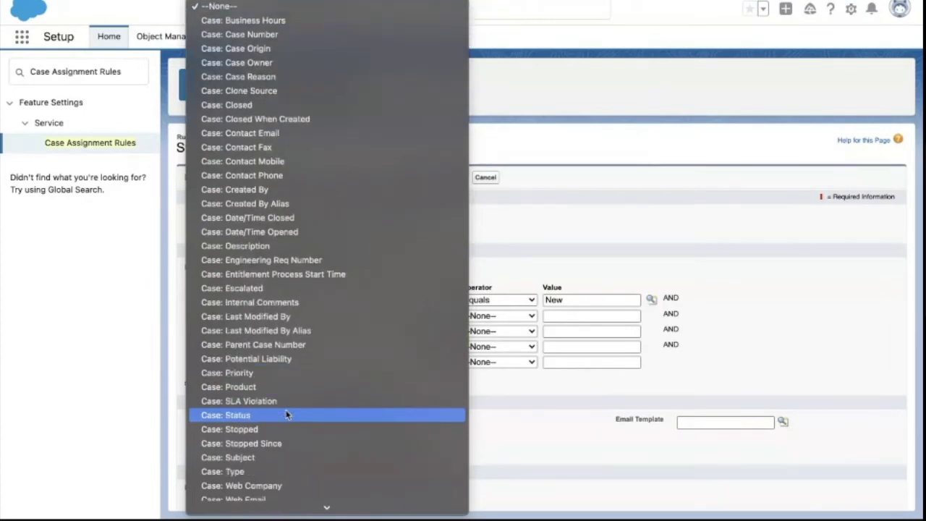
pyautogui.scroll(5, 286, 415)
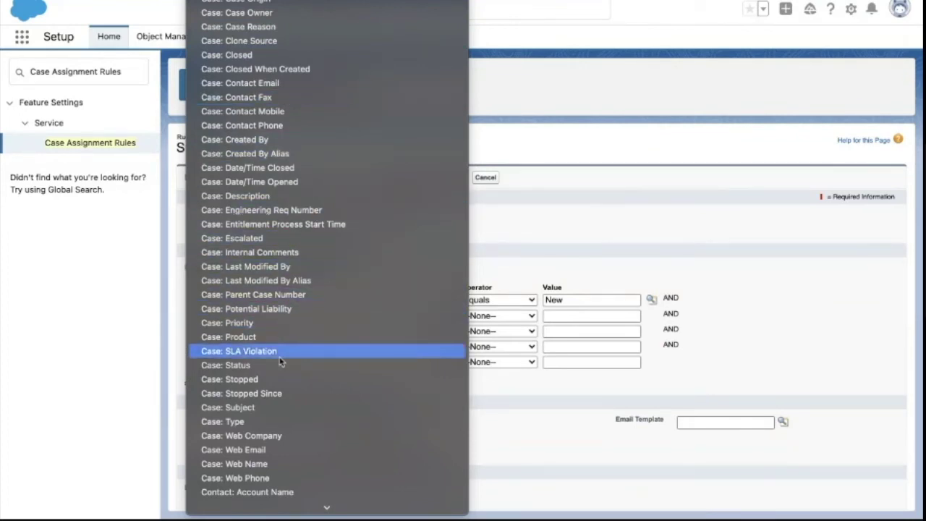
pyautogui.scroll(-4, 275, 409)
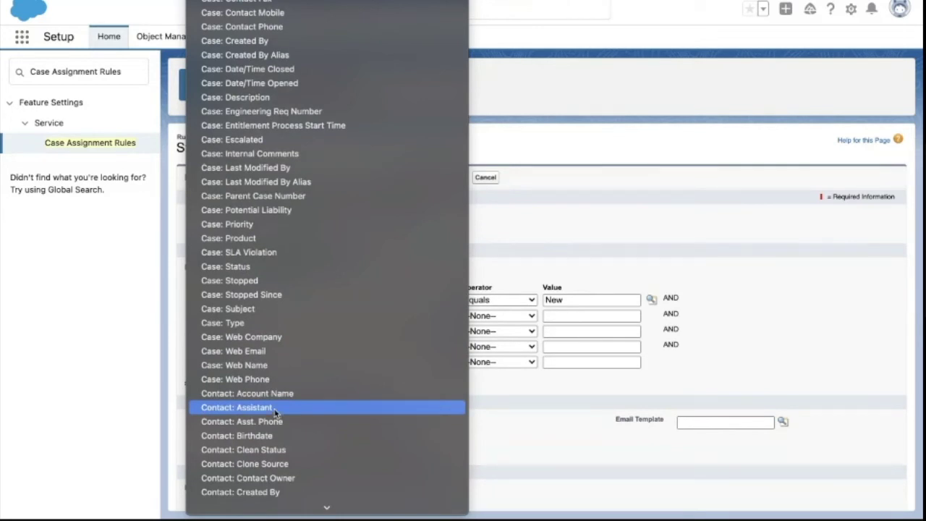
pyautogui.scroll(-20, 283, 373)
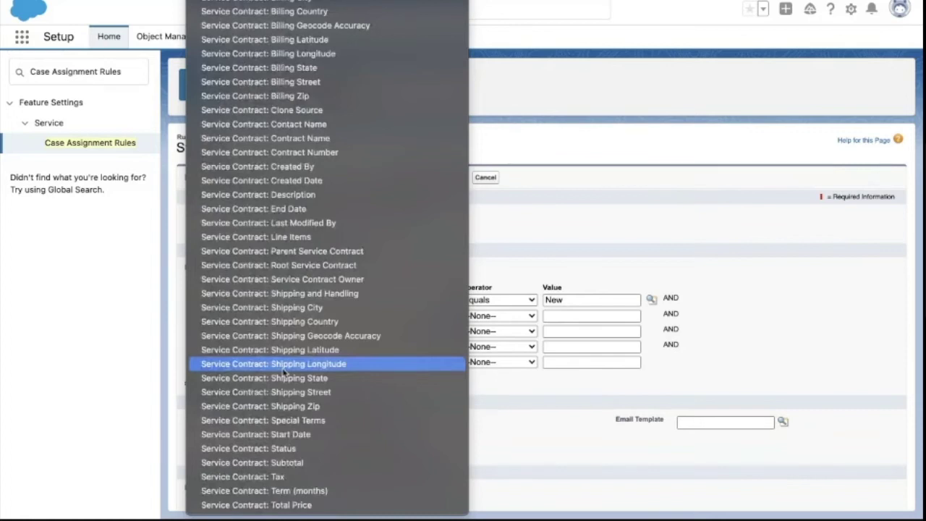
pyautogui.scroll(20, 283, 373)
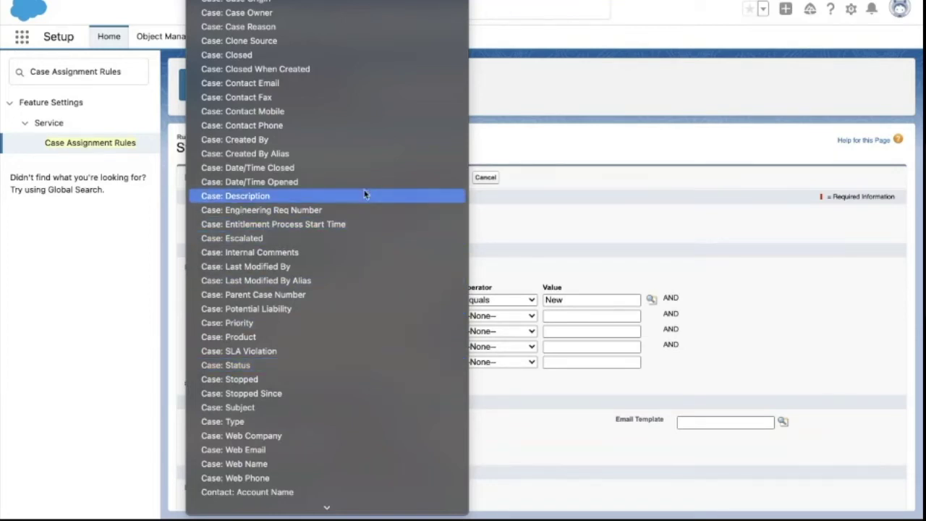
pyautogui.press('Escape')
# - Search Setup's Quick Find for 'case'
pyautogui.click(110, 75)
pyautogui.hotkey('ctrl', 'a')
pyautogui.write('case')
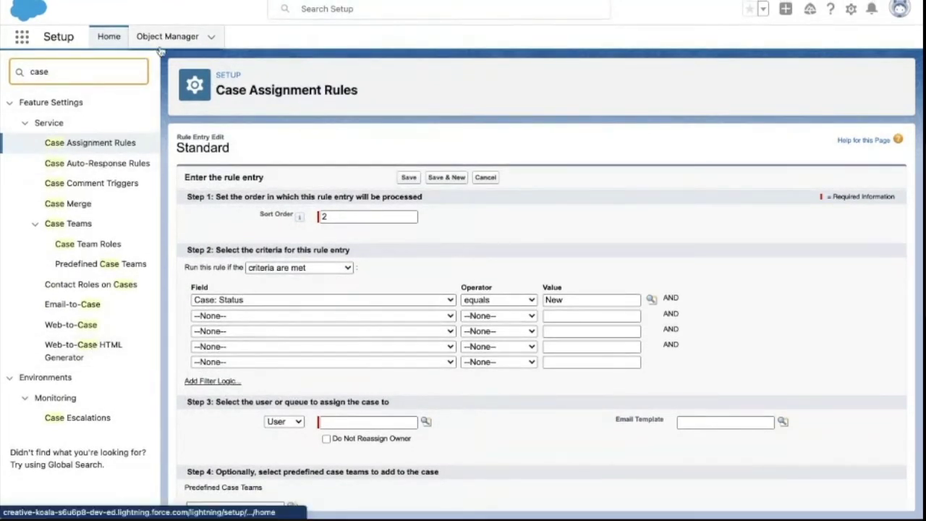
# - Duplicate the browser tab and open the Case object's Record Types in Object Manager
pyautogui.rightClick(372, 1)
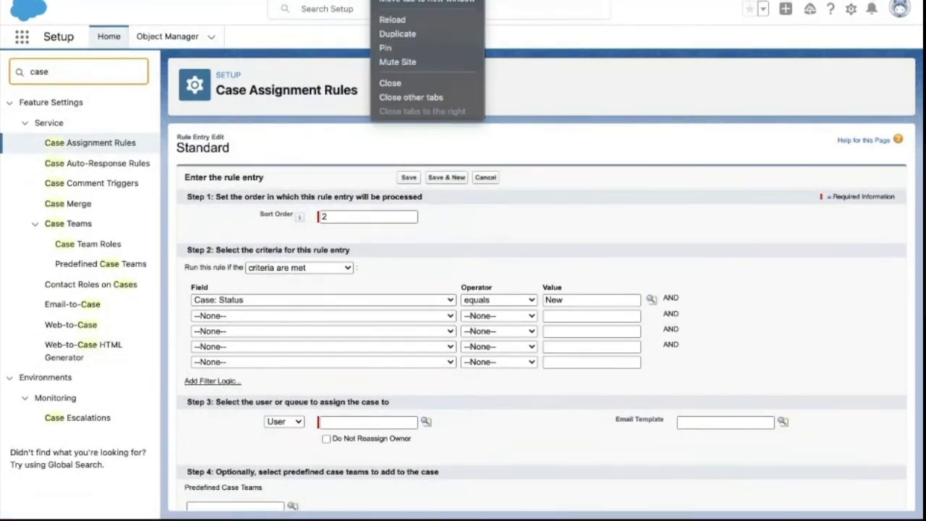
pyautogui.click(399, 34)
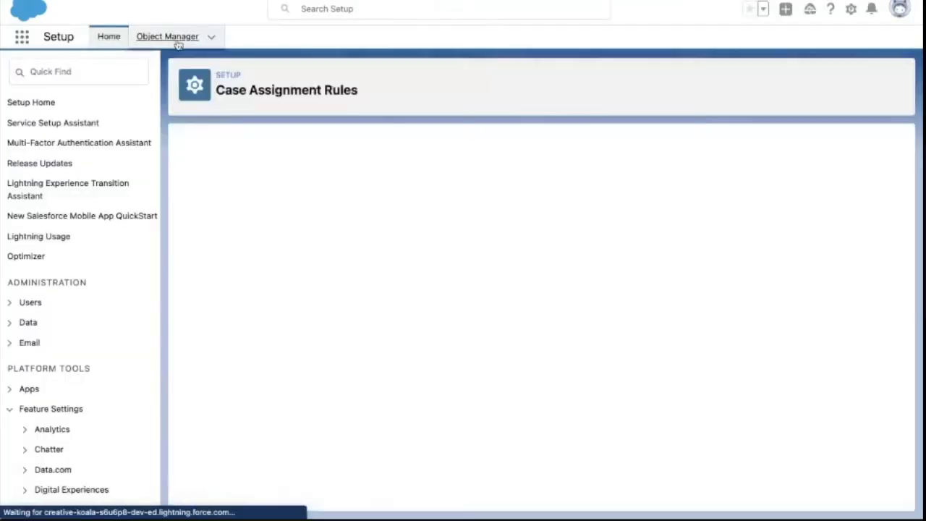
pyautogui.click(178, 43)
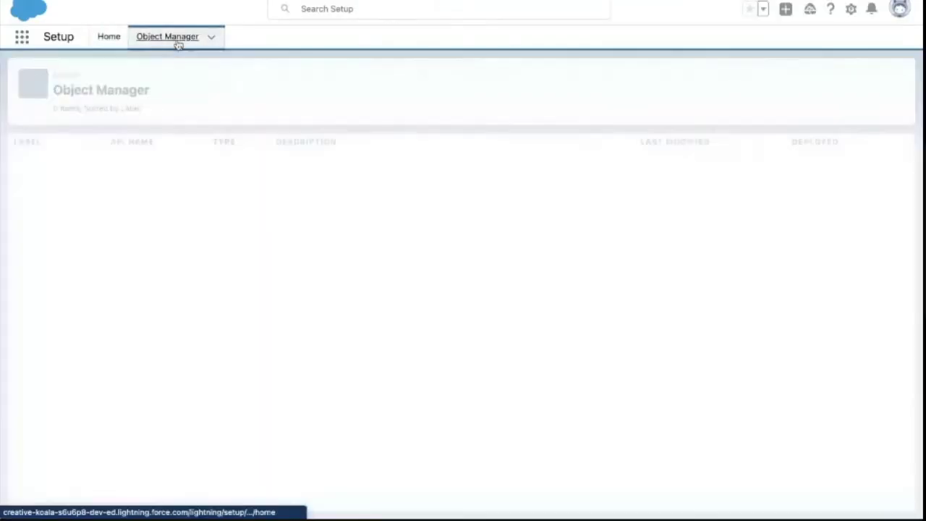
pyautogui.click(703, 79)
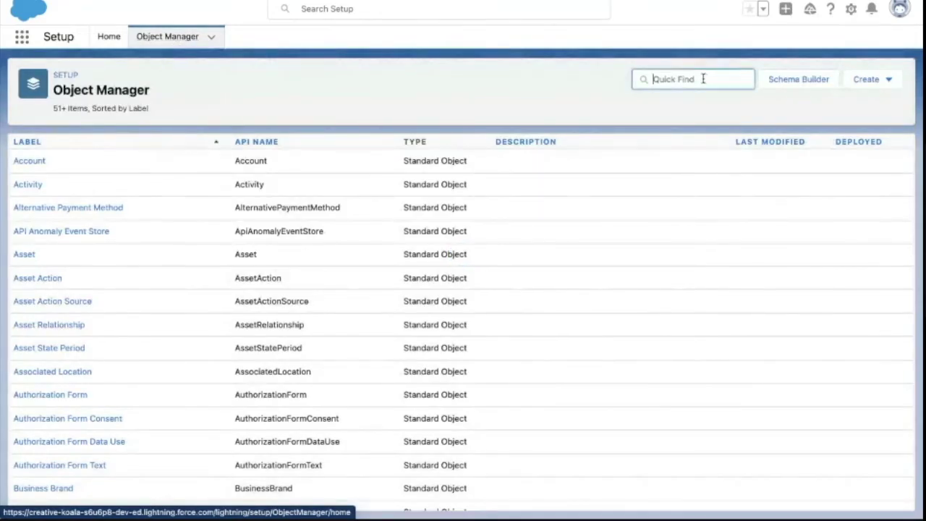
pyautogui.write('case')
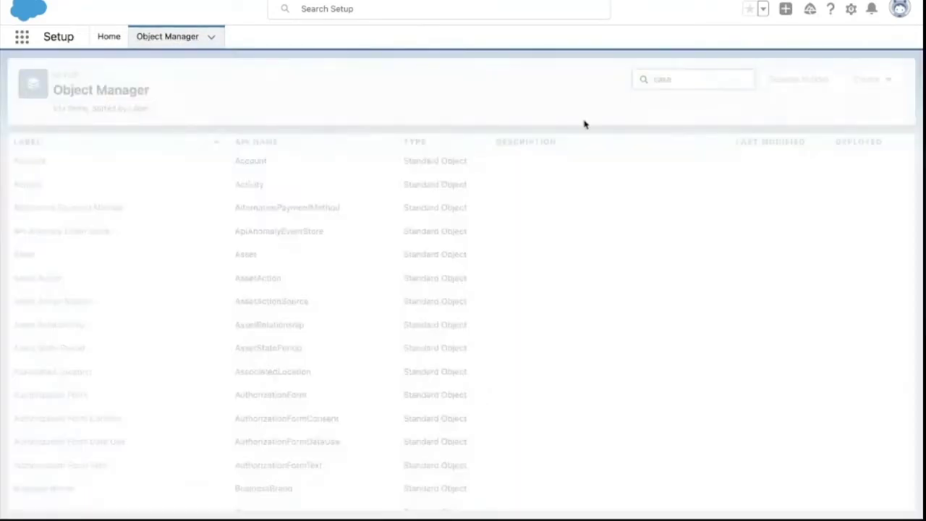
pyautogui.click(30, 166)
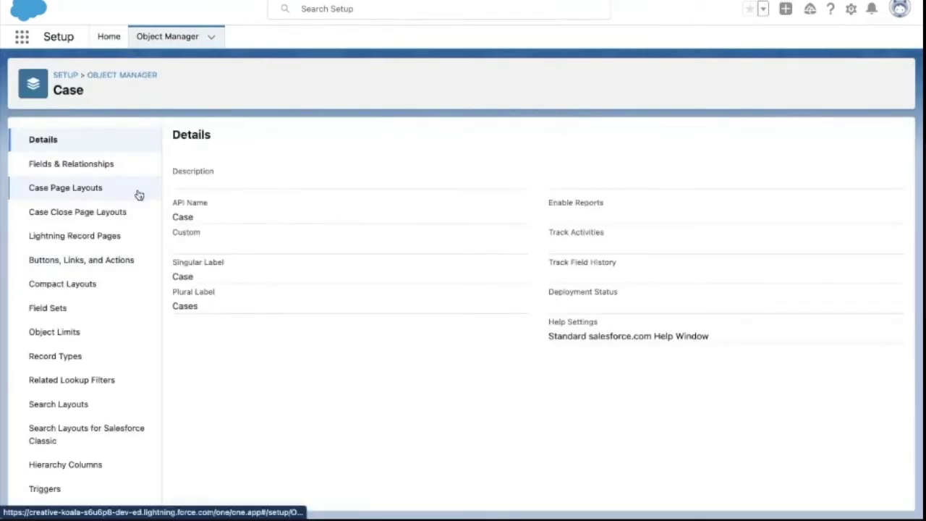
pyautogui.click(71, 359)
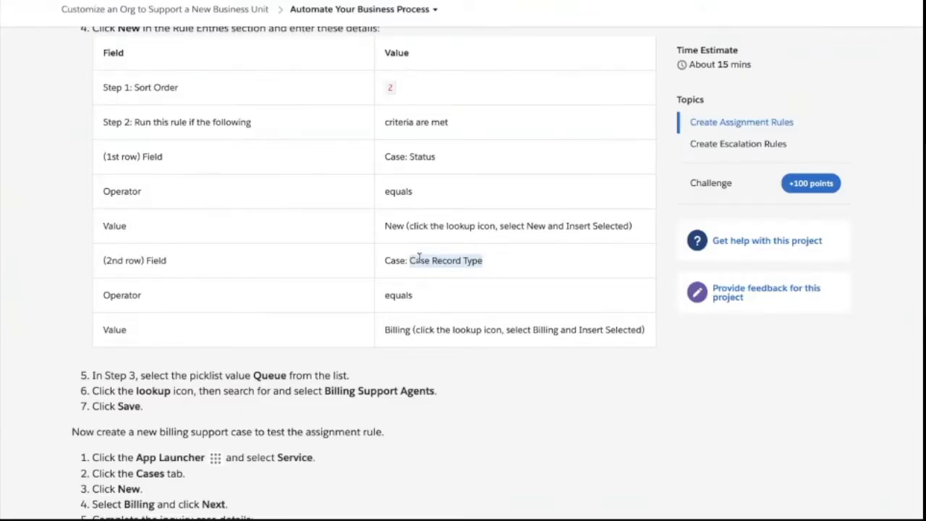
# - Start a new Case record type and follow the warning's link to create a support process
pyautogui.click(418, 258)
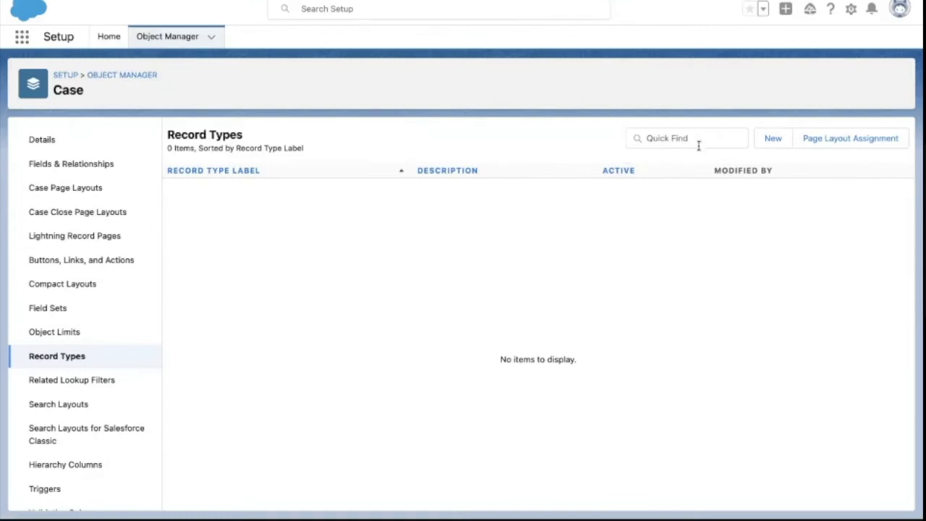
pyautogui.click(770, 147)
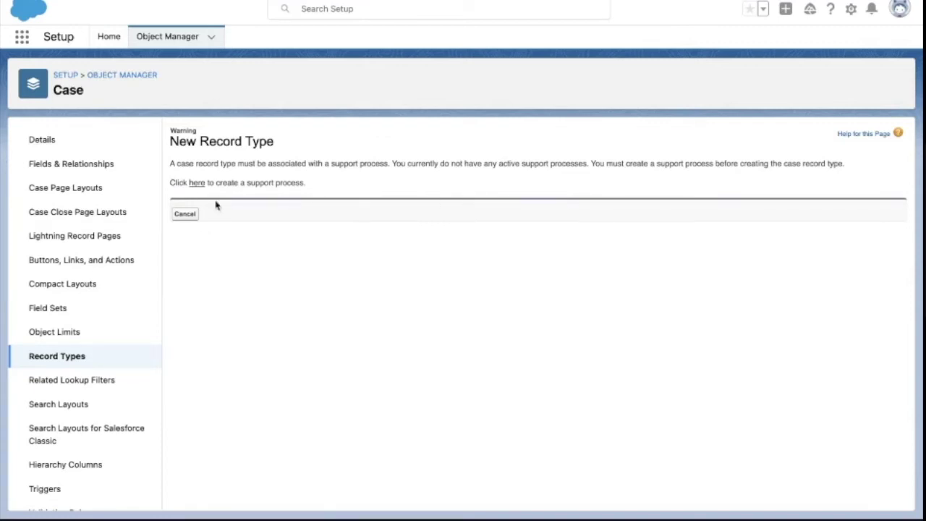
pyautogui.click(197, 185)
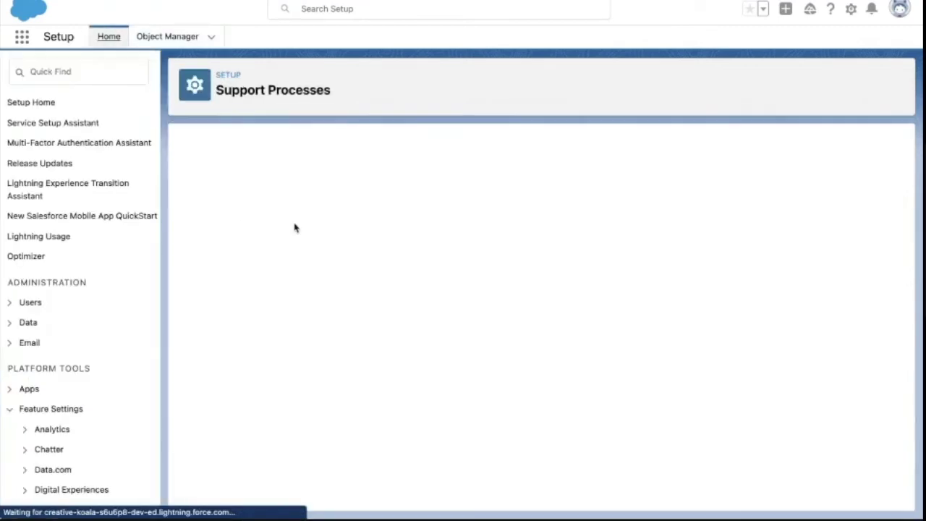
# - Create a Billing support process from Master and save its status values
pyautogui.click(415, 212)
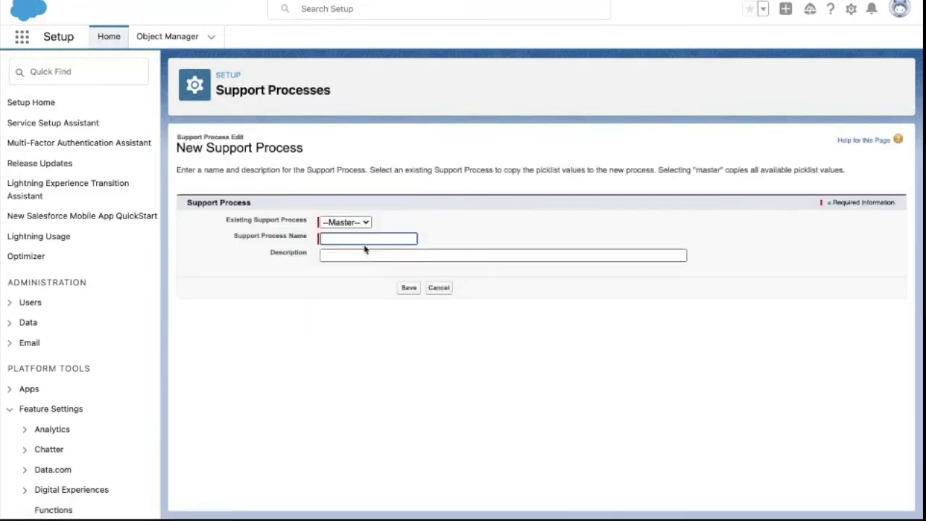
pyautogui.write('Billing')
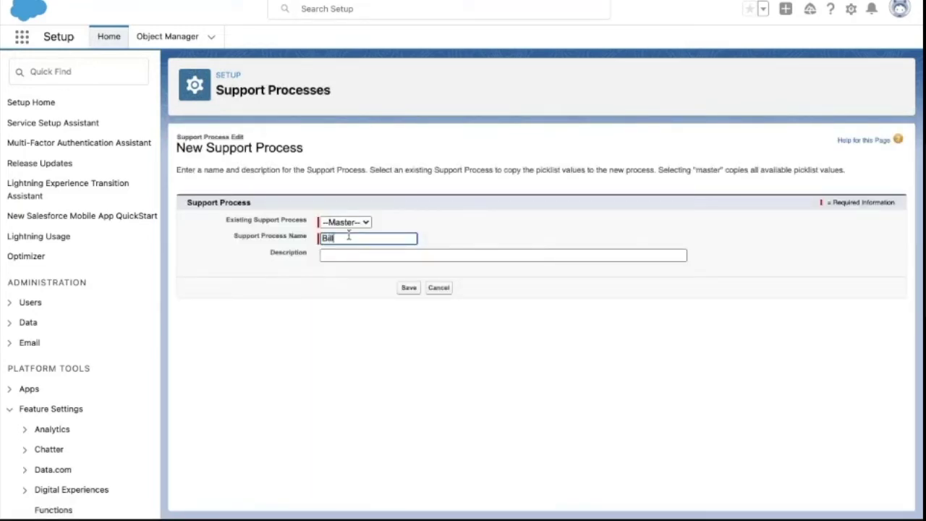
pyautogui.click(406, 289)
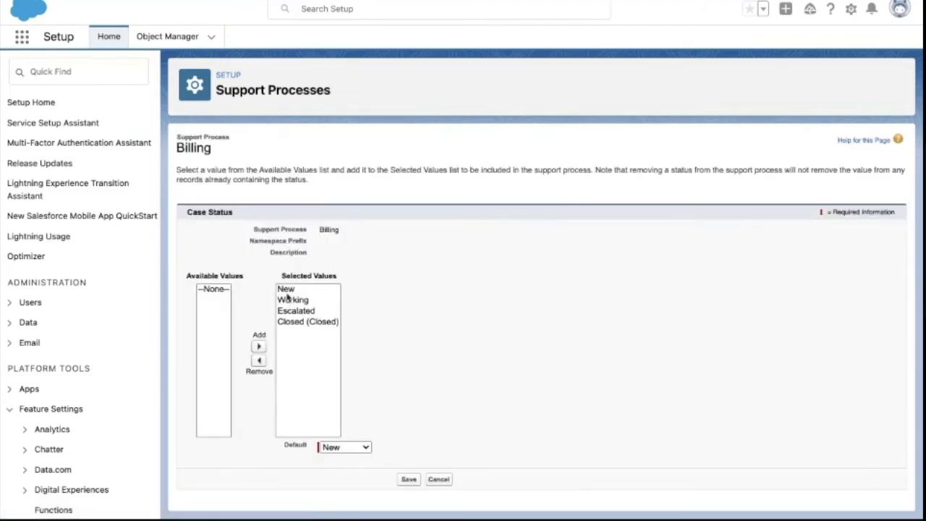
pyautogui.click(410, 478)
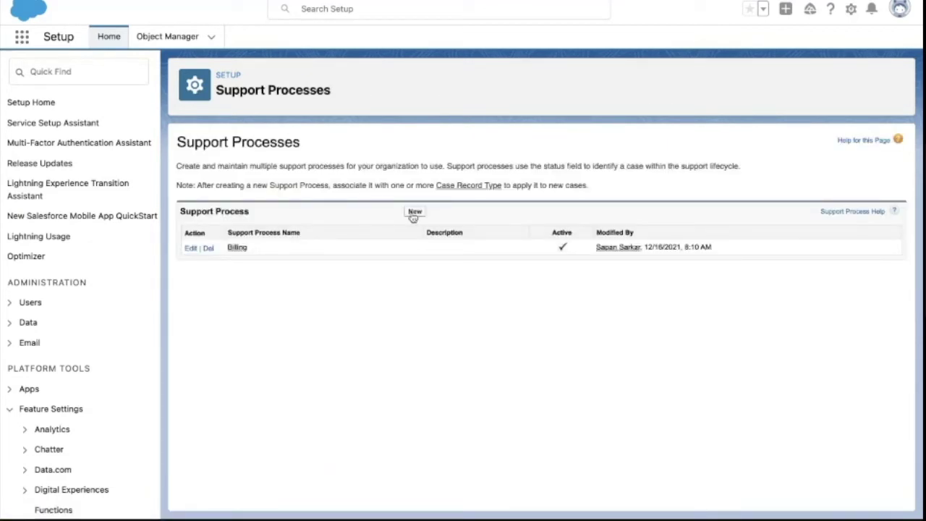
pyautogui.click(460, 187)
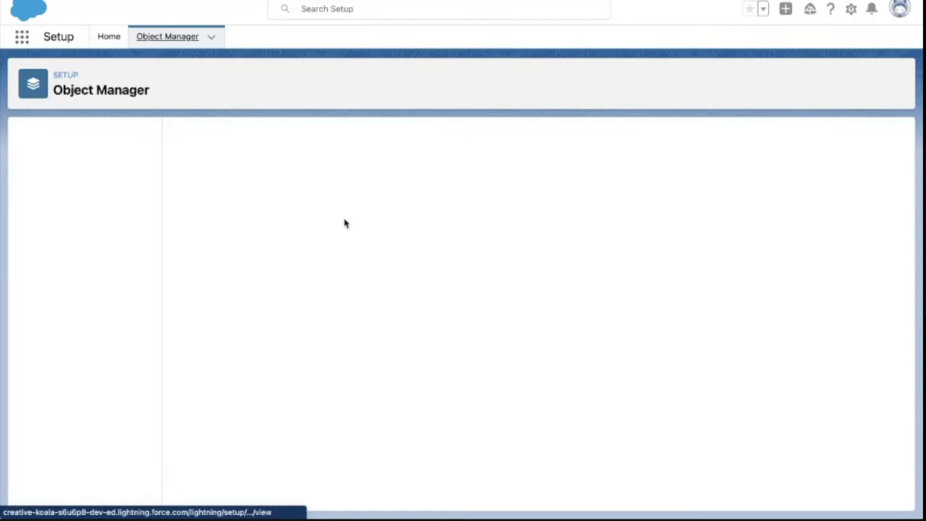
# - Define a new Case record type labelled 'Billing' that uses the Billing support process
pyautogui.click(783, 138)
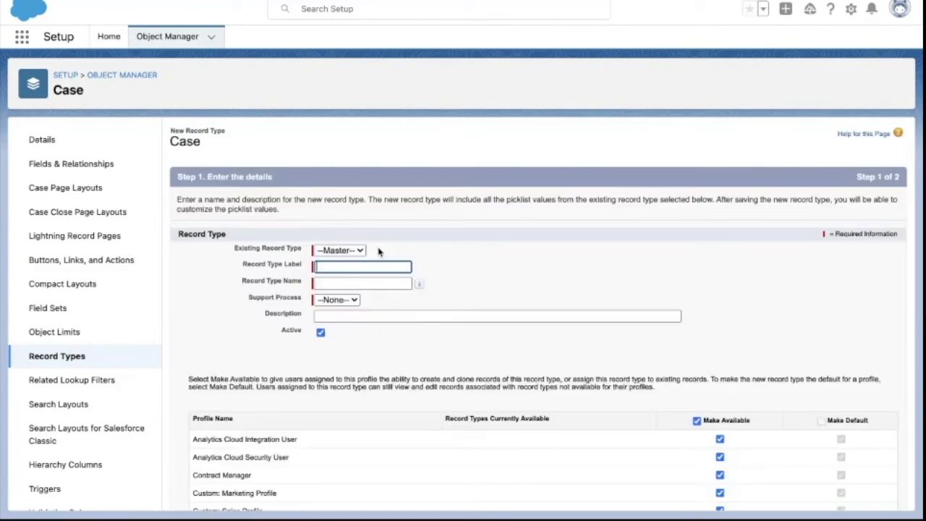
pyautogui.write('Billing')
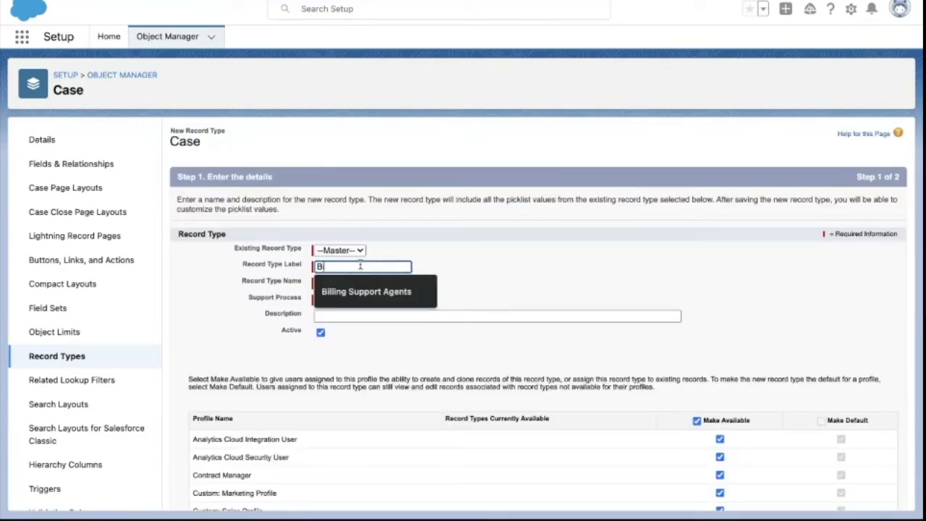
pyautogui.click(437, 262)
pyautogui.click(353, 300)
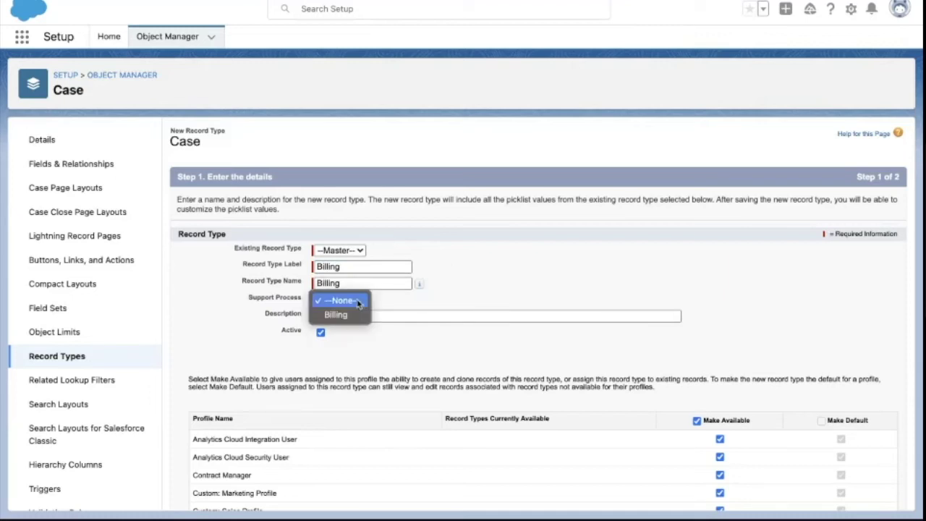
pyautogui.click(340, 312)
pyautogui.scroll(-2, 382, 340)
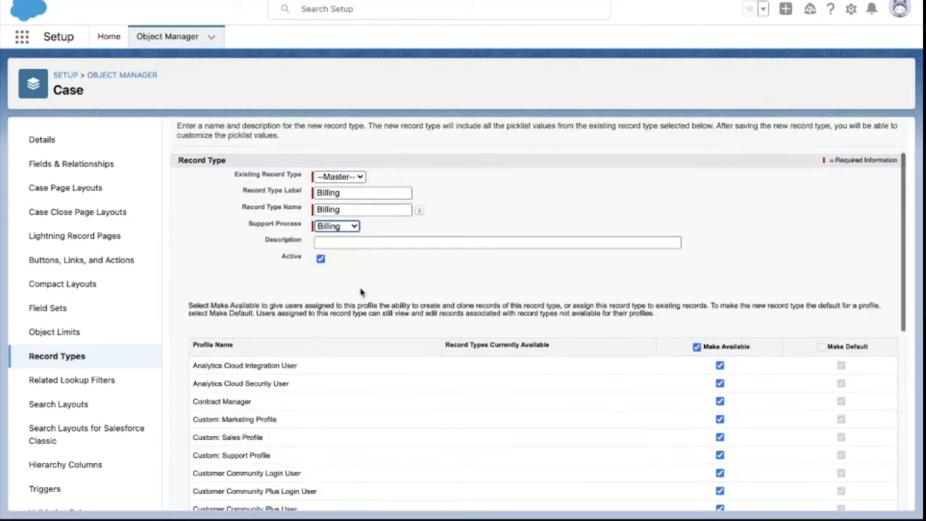
pyautogui.scroll(-8, 728, 262)
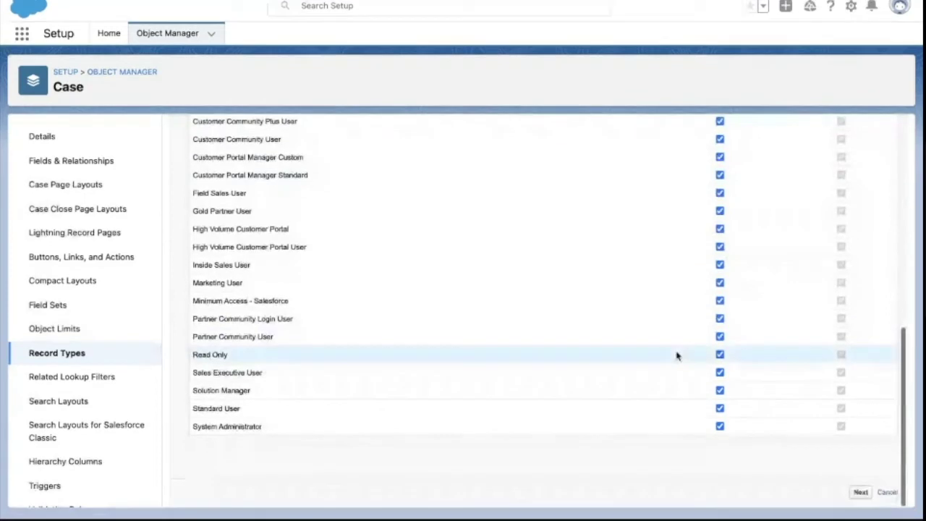
pyautogui.click(860, 496)
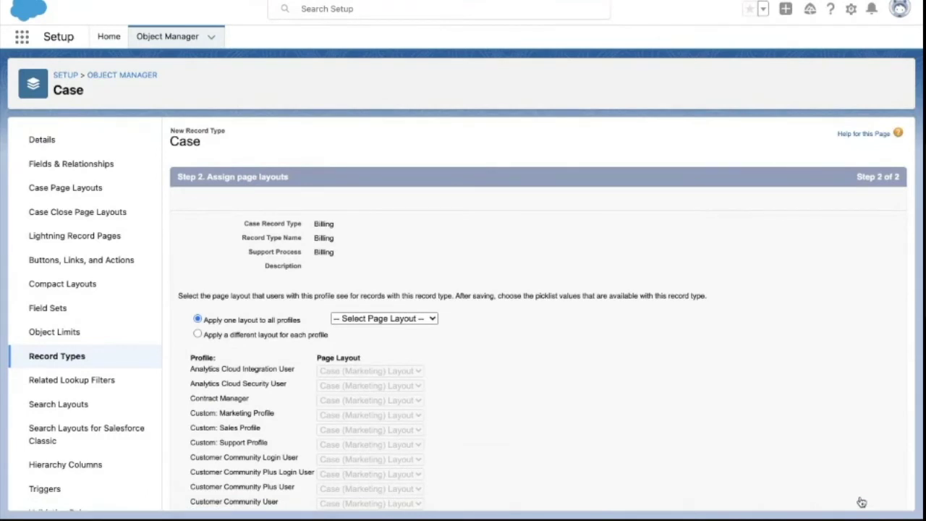
# - Assign Case Layout to all profiles and save the Billing record type
pyautogui.click(390, 322)
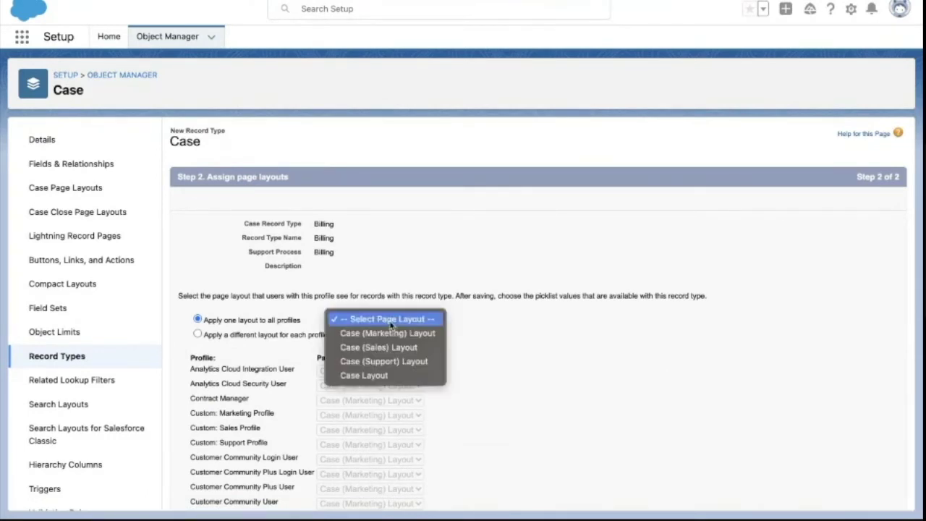
pyautogui.click(396, 376)
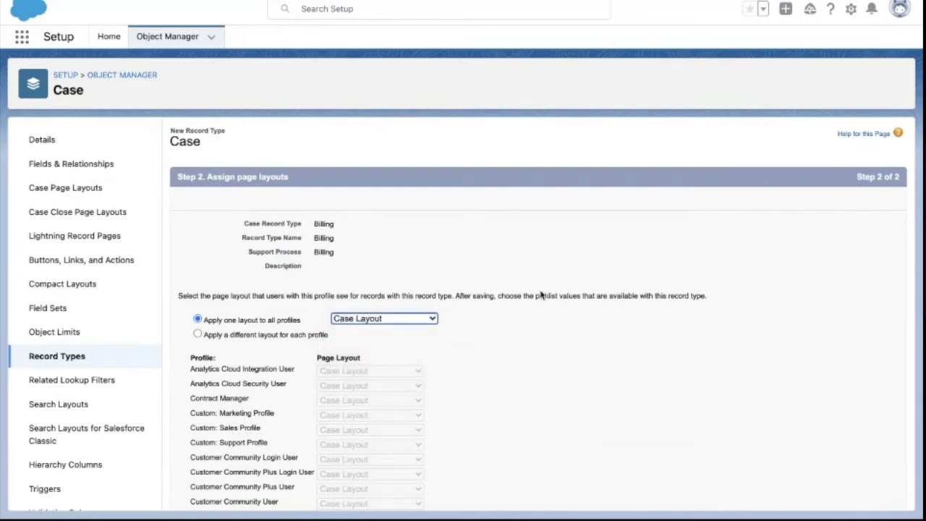
pyautogui.scroll(-4, 457, 378)
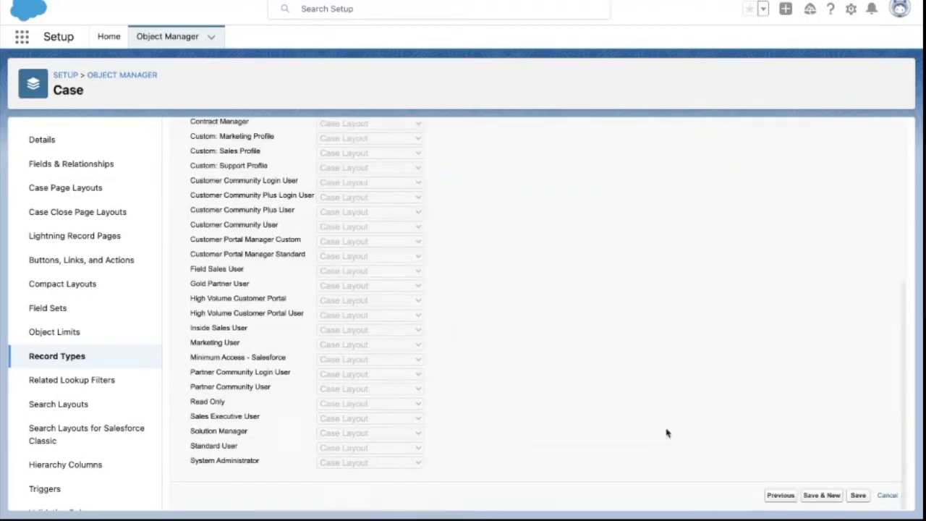
pyautogui.click(859, 496)
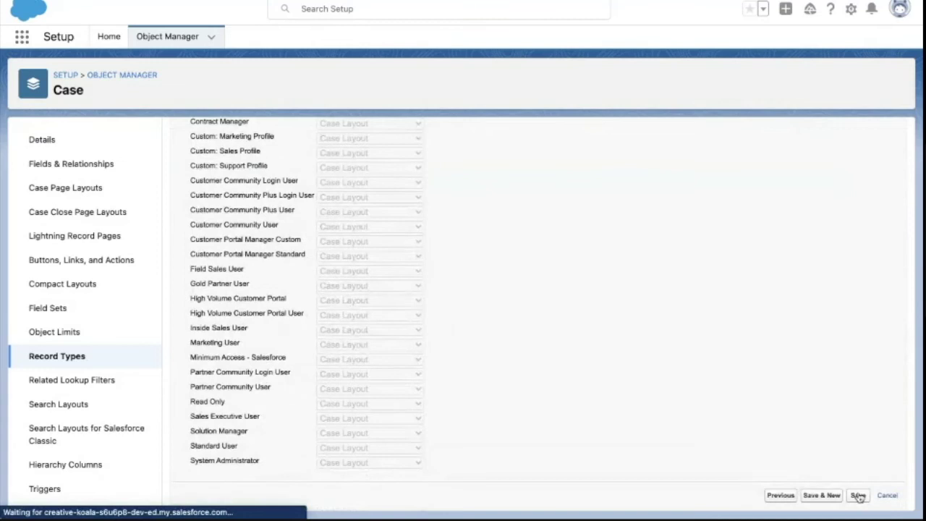
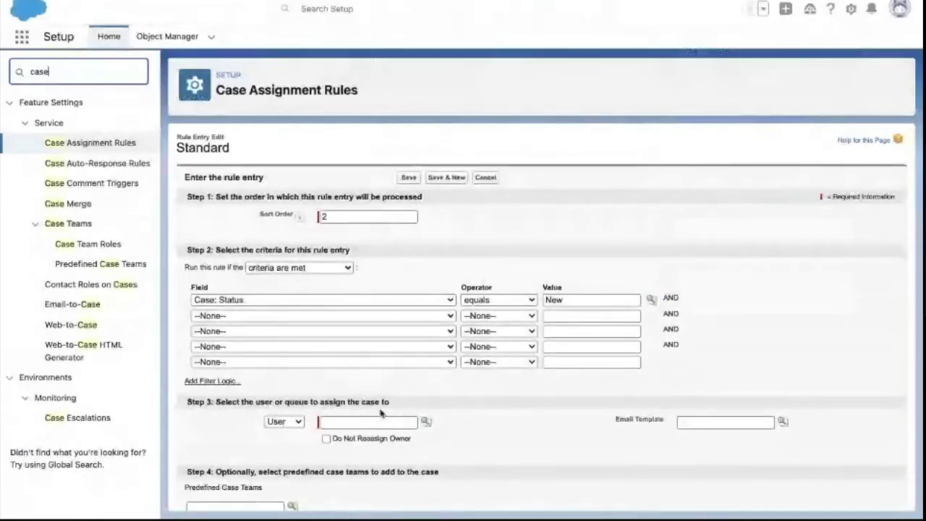
# - Save entry 2 (sort order 2) routing Status New cases to the Billing Support Agents queue
pyautogui.click(343, 218)
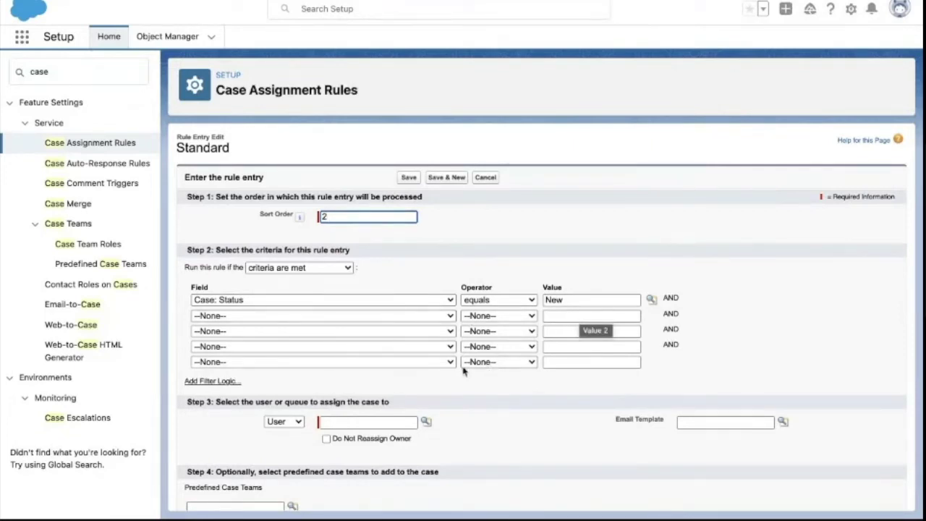
pyautogui.click(284, 421)
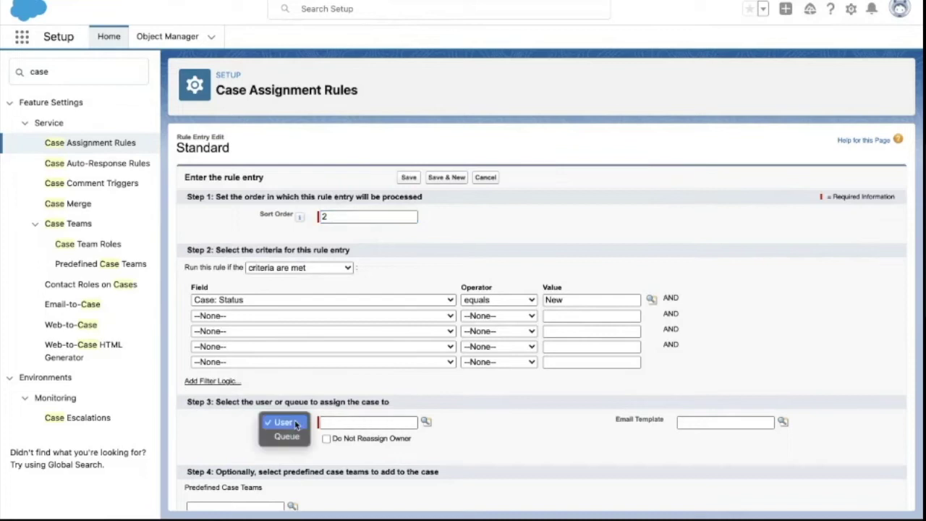
pyautogui.click(283, 436)
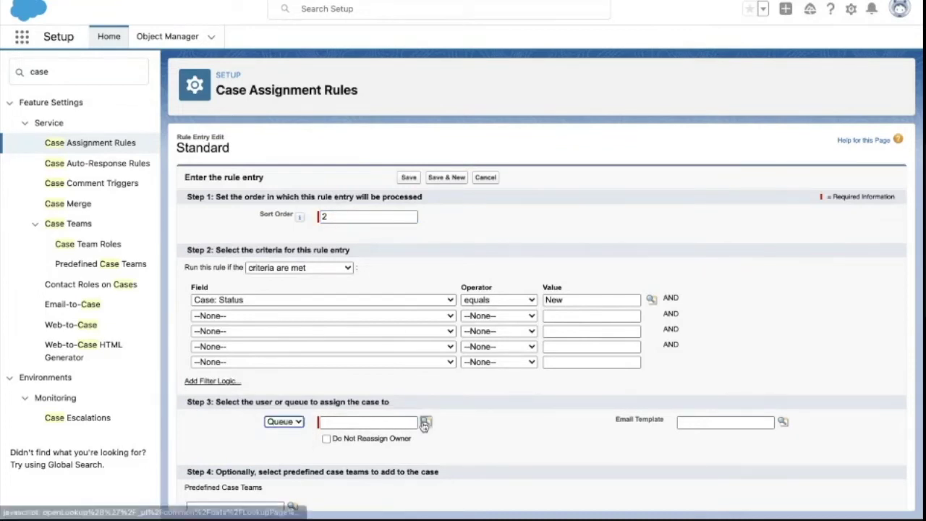
pyautogui.click(426, 421)
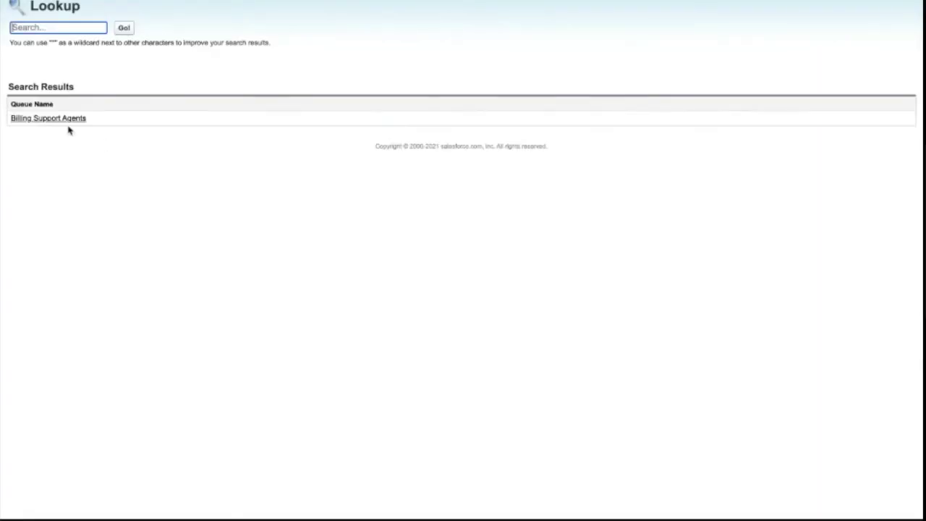
pyautogui.click(60, 119)
pyautogui.scroll(-3, 529, 462)
pyautogui.click(409, 496)
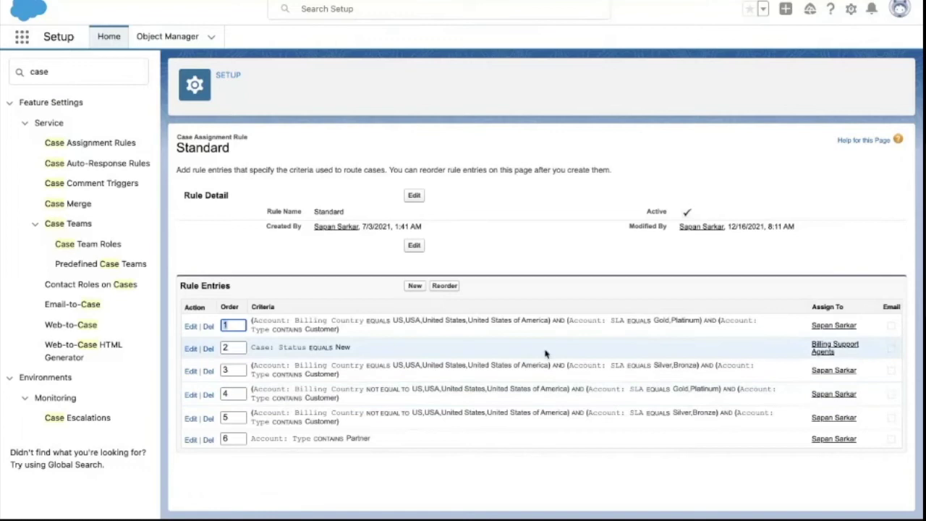
# - Set entry 2's second criteria row to Case: Case Record Type equals
pyautogui.click(190, 348)
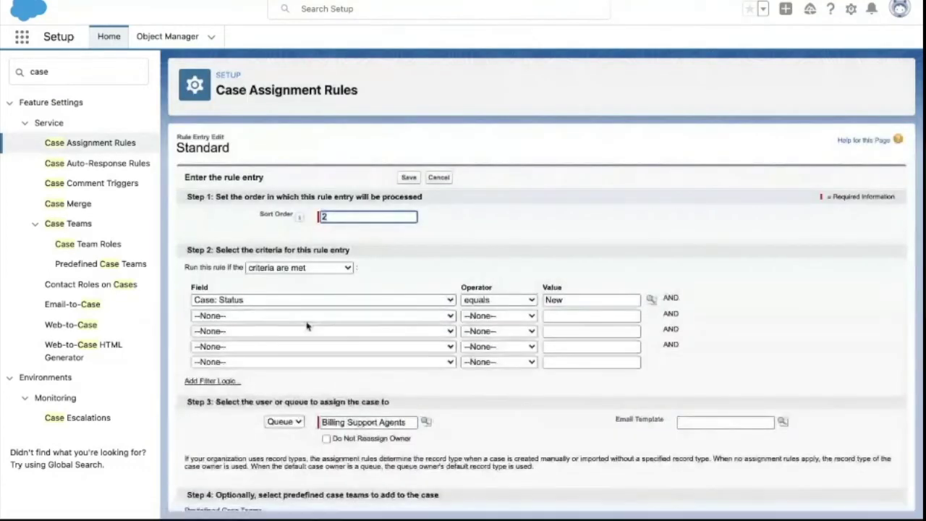
pyautogui.click(282, 321)
pyautogui.scroll(-2, 283, 354)
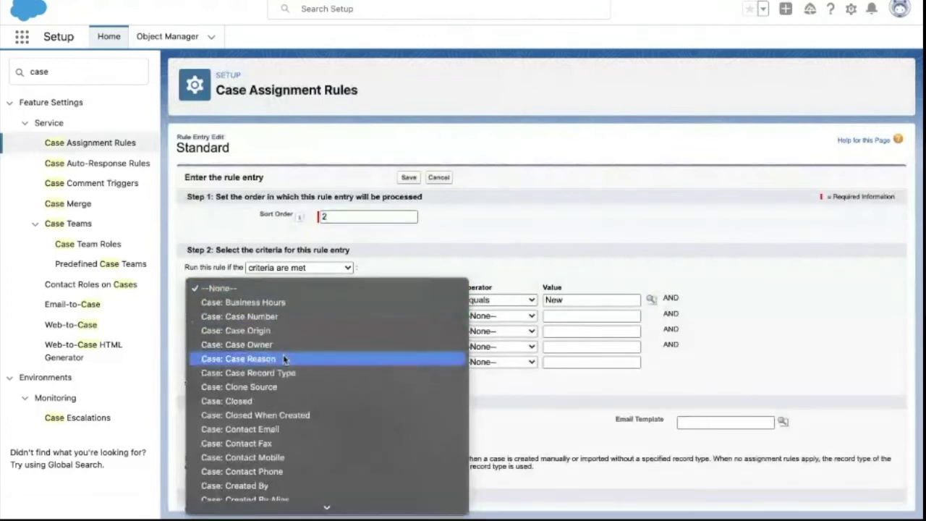
pyautogui.scroll(-8, 279, 380)
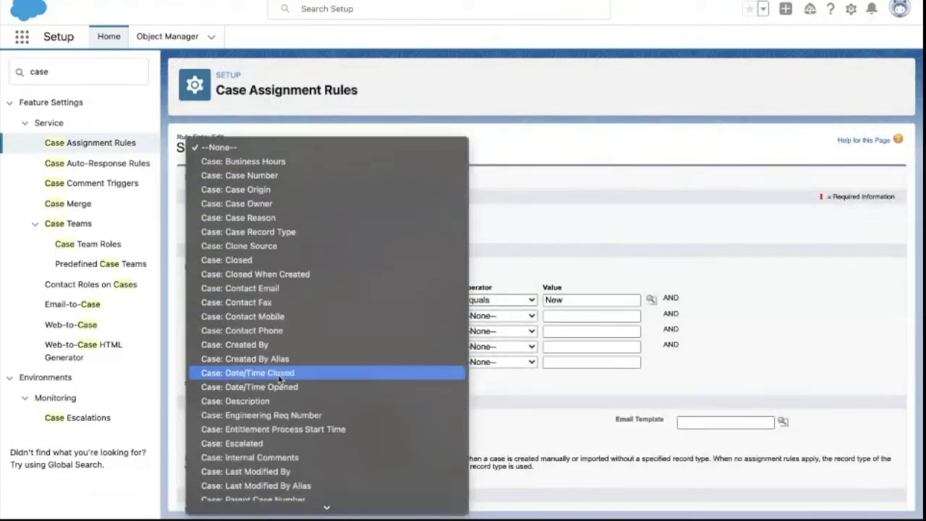
pyautogui.scroll(-6, 273, 410)
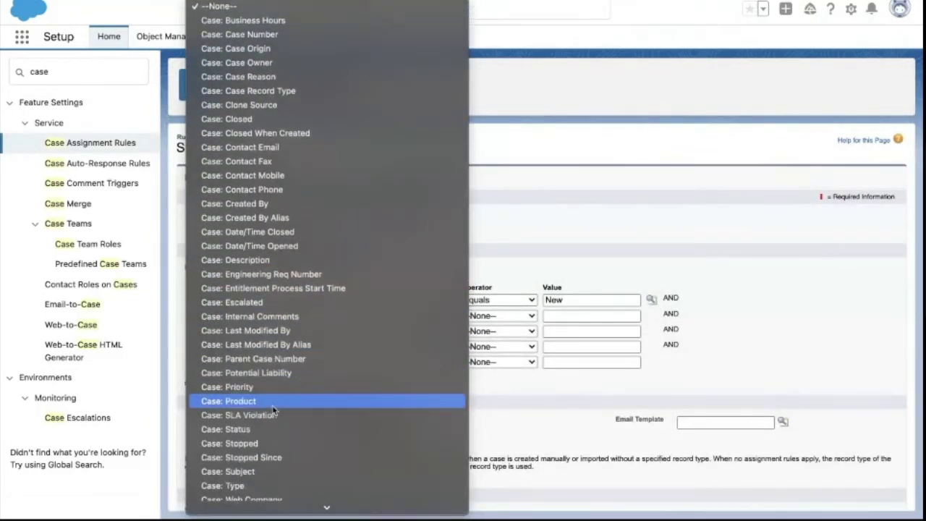
pyautogui.scroll(-2, 273, 410)
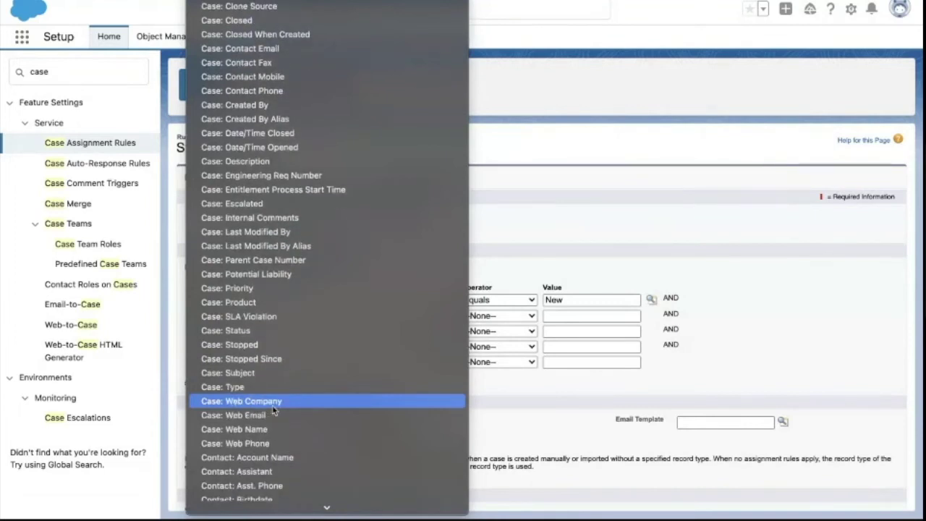
pyautogui.scroll(3, 289, 364)
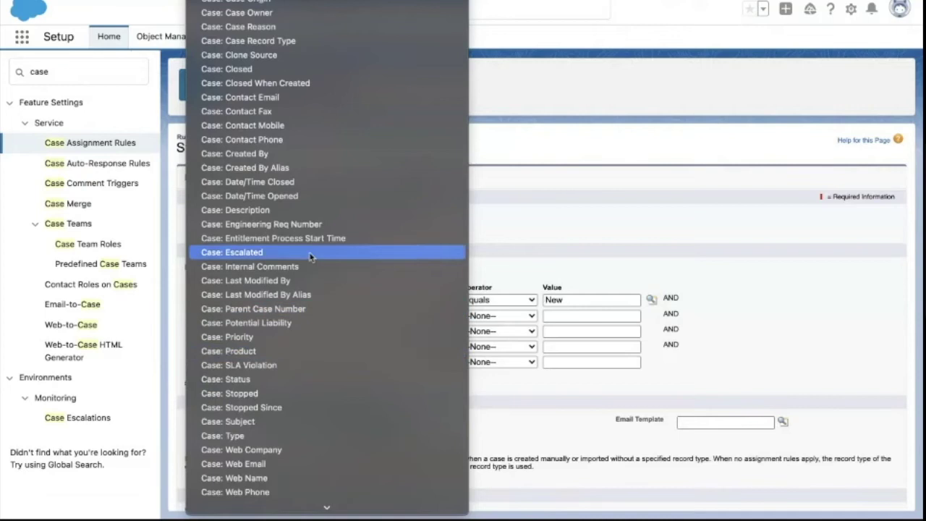
pyautogui.click(272, 41)
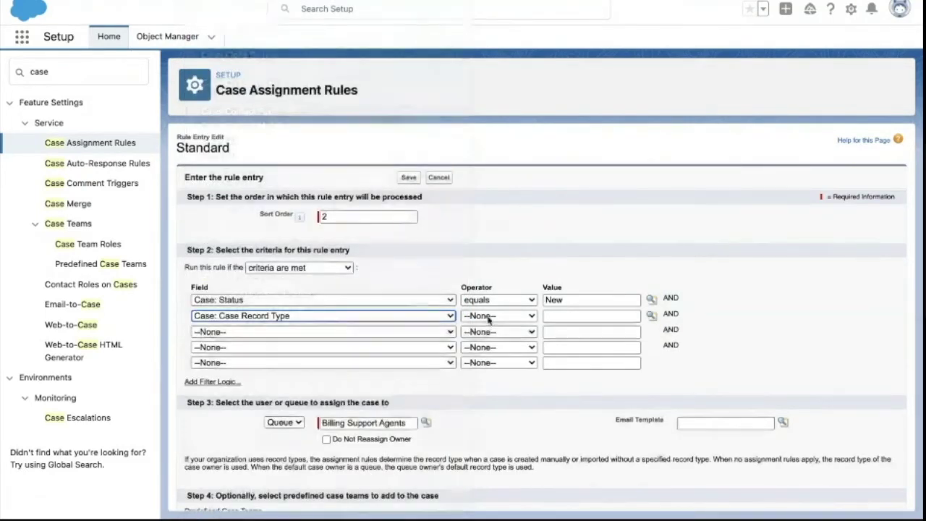
pyautogui.click(488, 316)
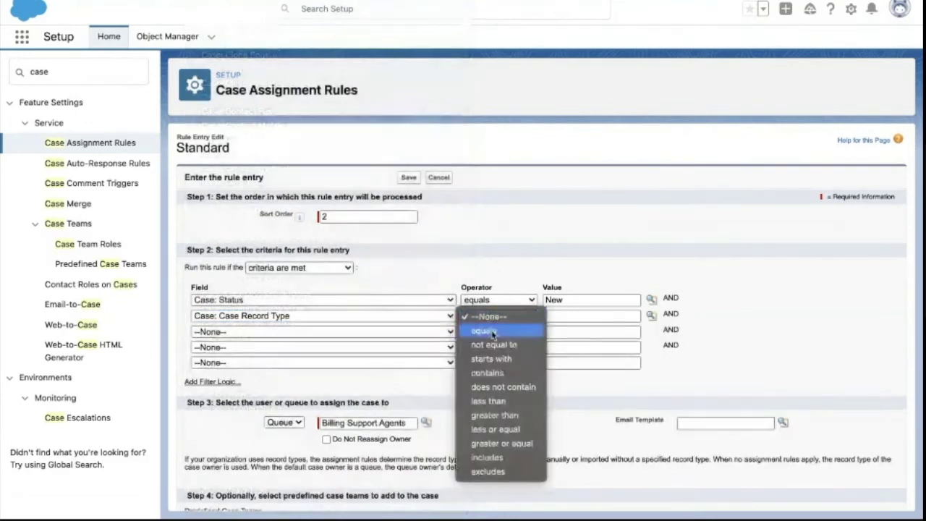
pyautogui.click(483, 329)
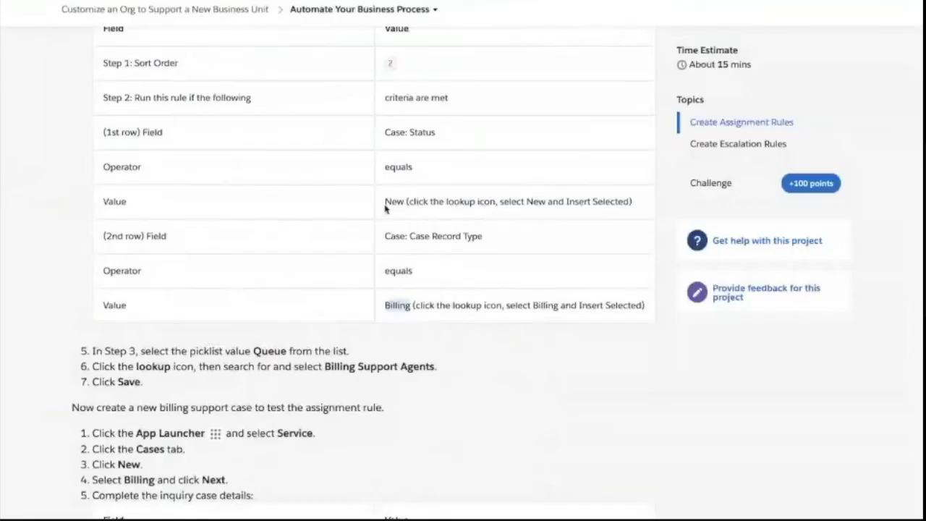
# - Insert Billing as the record type value from the lookup and save the entry
pyautogui.doubleClick(395, 301)
pyautogui.hotkey('alt', 'Tab')
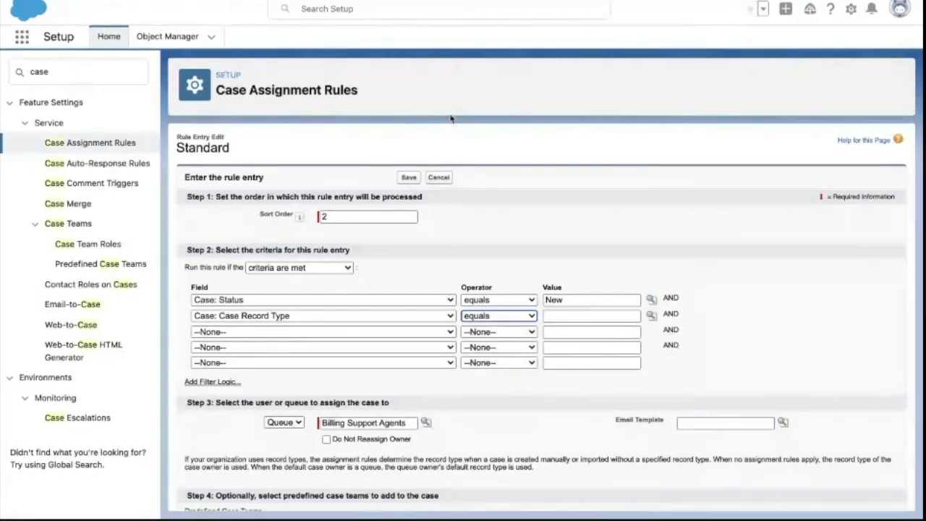
pyautogui.click(563, 315)
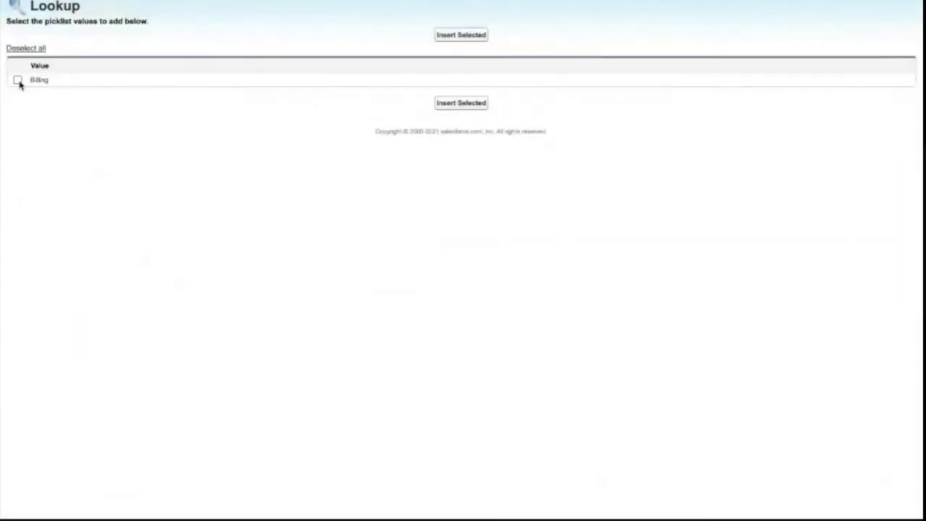
pyautogui.click(17, 81)
pyautogui.click(446, 106)
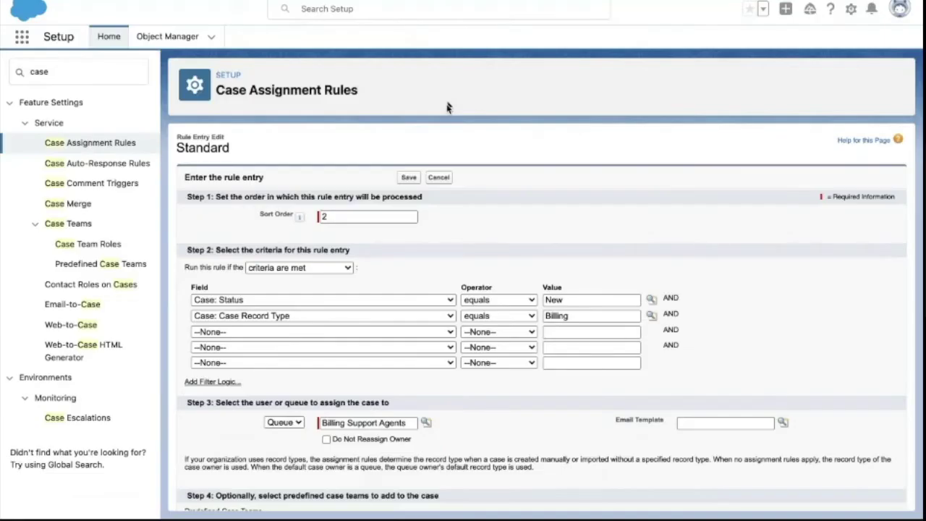
pyautogui.scroll(-1, 471, 367)
pyautogui.scroll(1, 434, 289)
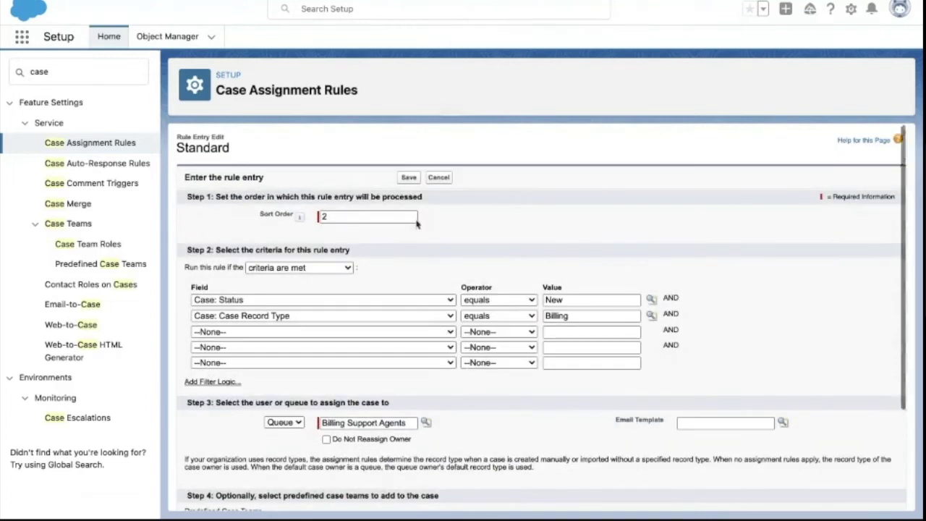
pyautogui.click(407, 178)
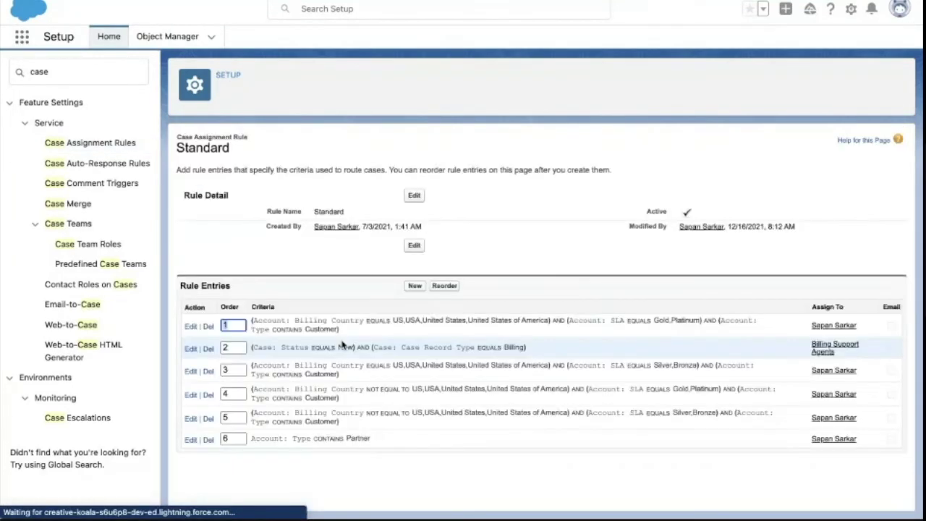
# - Review entry 2's Status New and Billing record type criteria, then show the Excel Cases sheet
pyautogui.moveTo(255, 347); pyautogui.dragTo(340, 349)
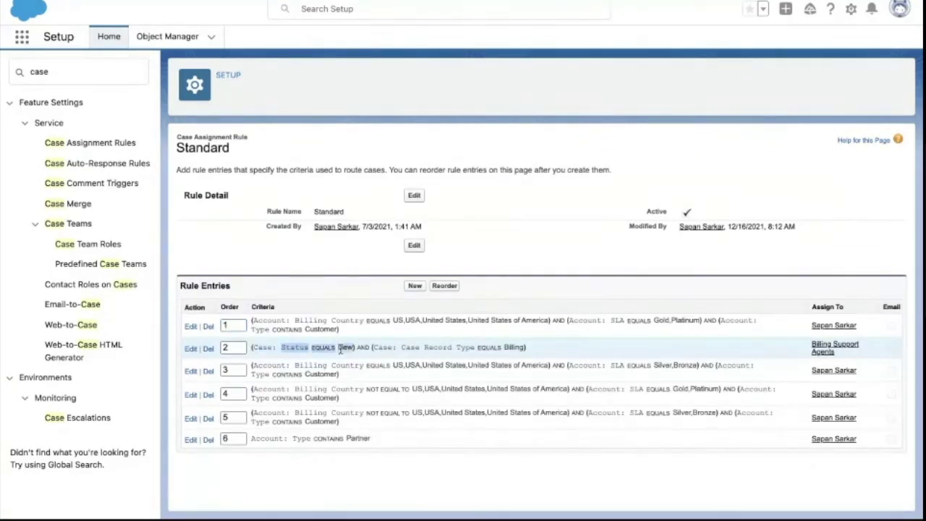
pyautogui.moveTo(402, 348); pyautogui.dragTo(516, 347)
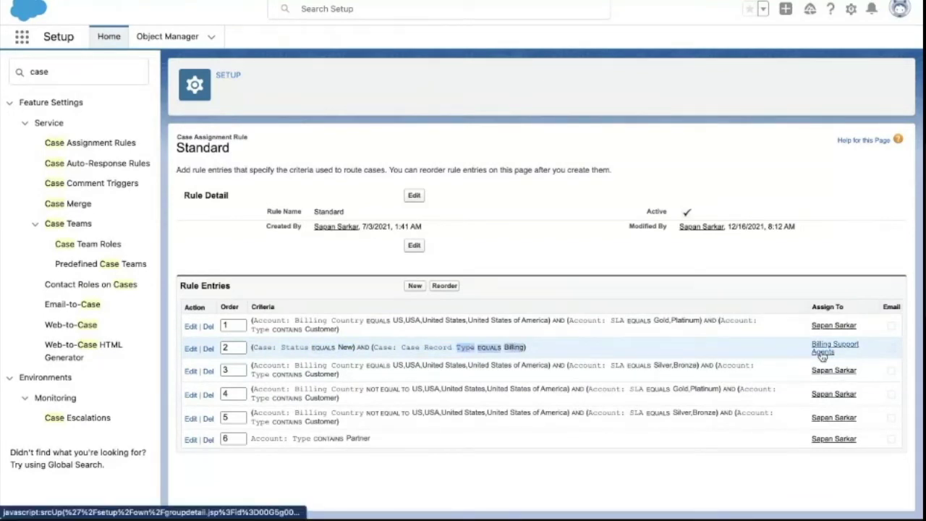
pyautogui.hotkey('ctrl', 'Left')
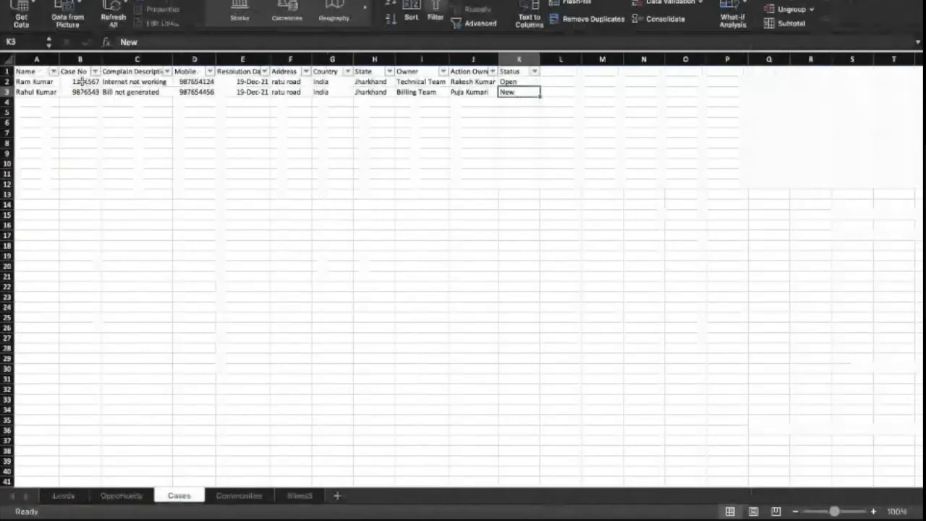
# - Inspect the case's complaint 'Bill not generated', owner Billing Team and Status New, then return to Salesforce
pyautogui.click(81, 58)
pyautogui.click(127, 102)
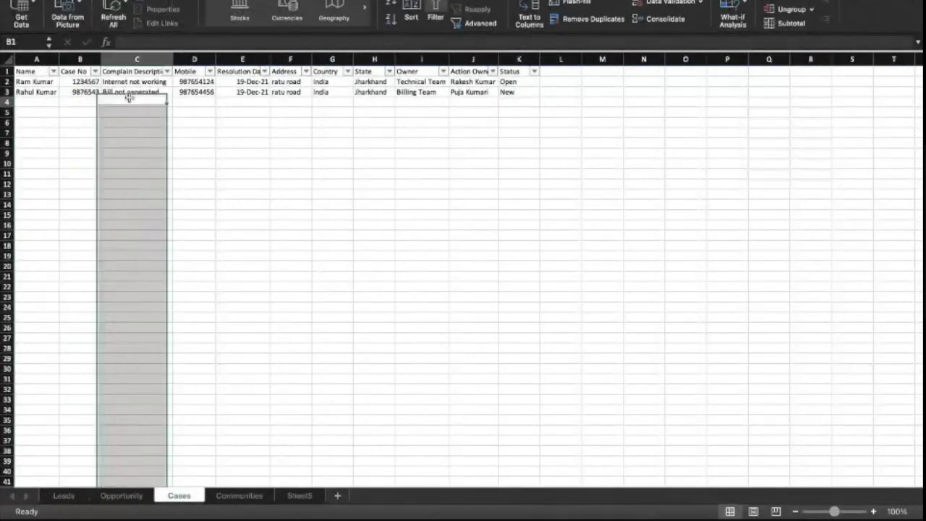
pyautogui.click(510, 92)
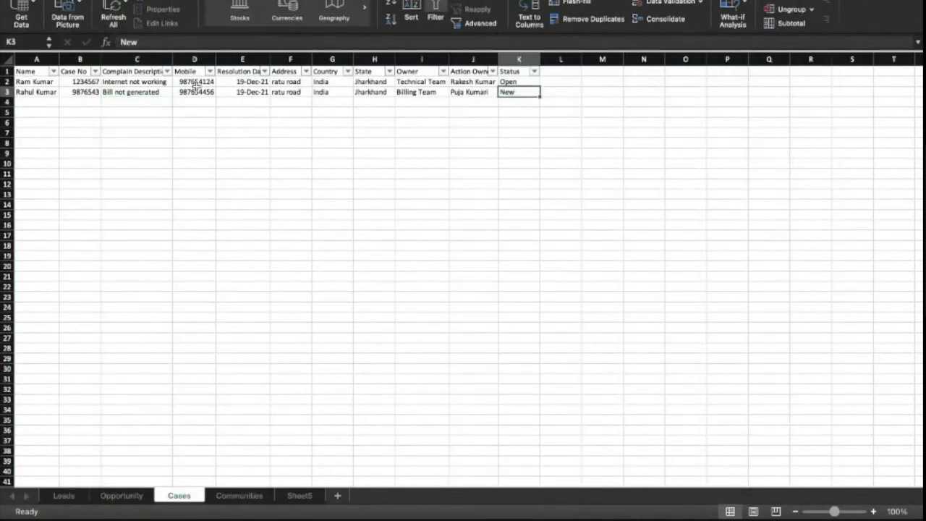
pyautogui.click(149, 92)
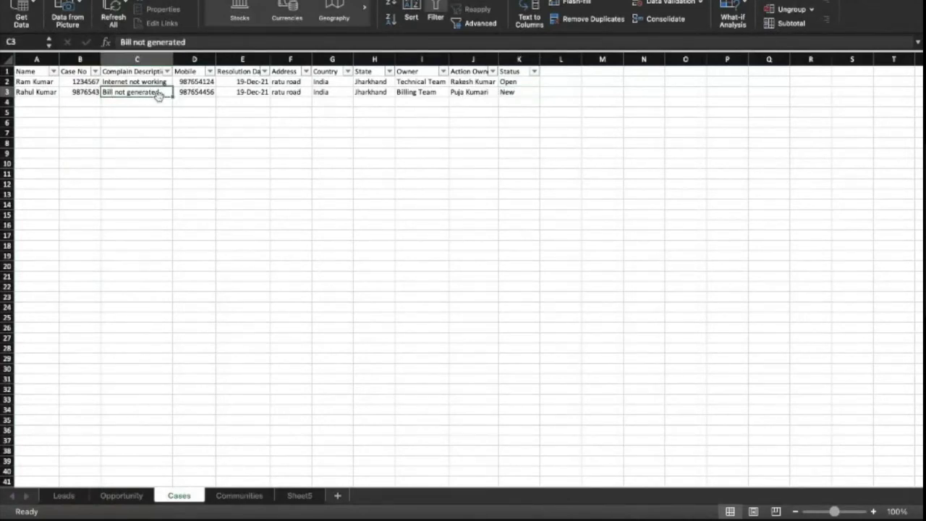
pyautogui.click(431, 92)
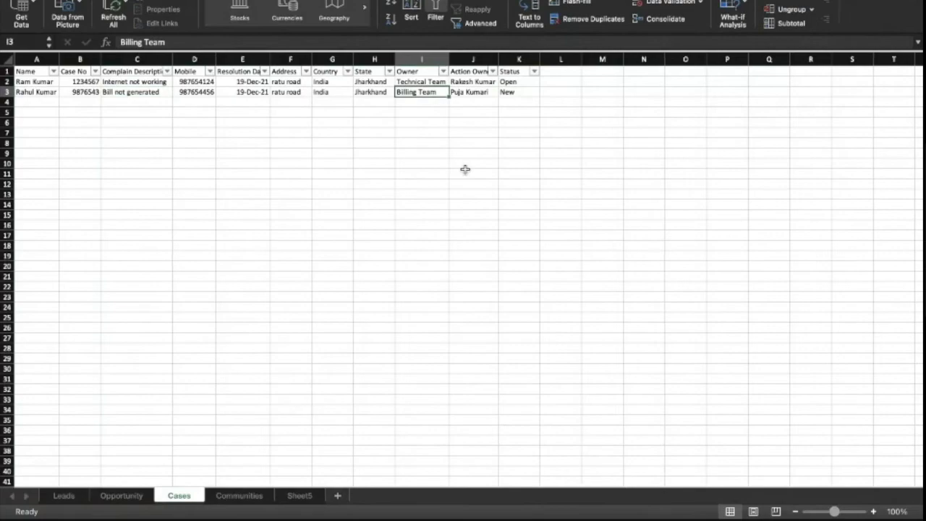
pyautogui.hotkey('ctrl', 'Right')
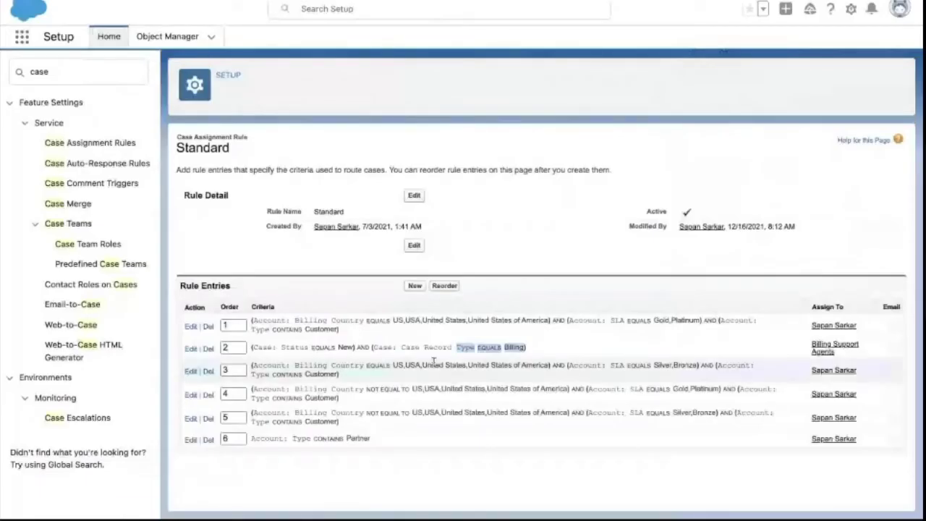
# - Highlight entry 2's full criteria and read through the test-case instructions
pyautogui.moveTo(253, 348); pyautogui.dragTo(520, 348)
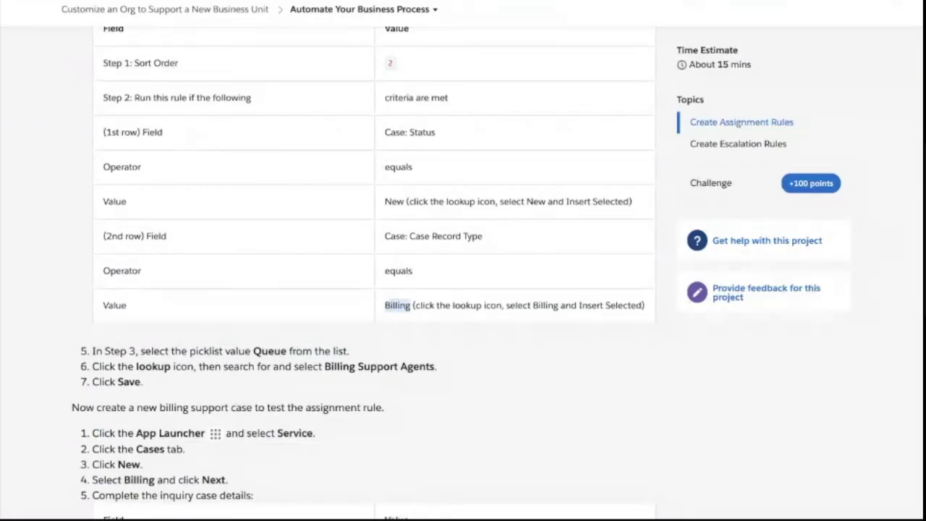
pyautogui.scroll(-3, 302, 293)
pyautogui.scroll(-2, 302, 293)
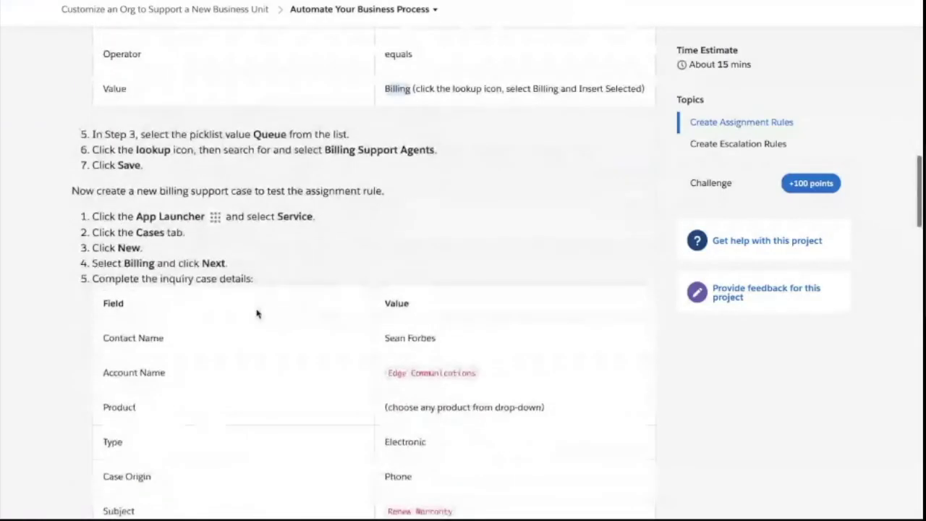
pyautogui.scroll(-1, 188, 250)
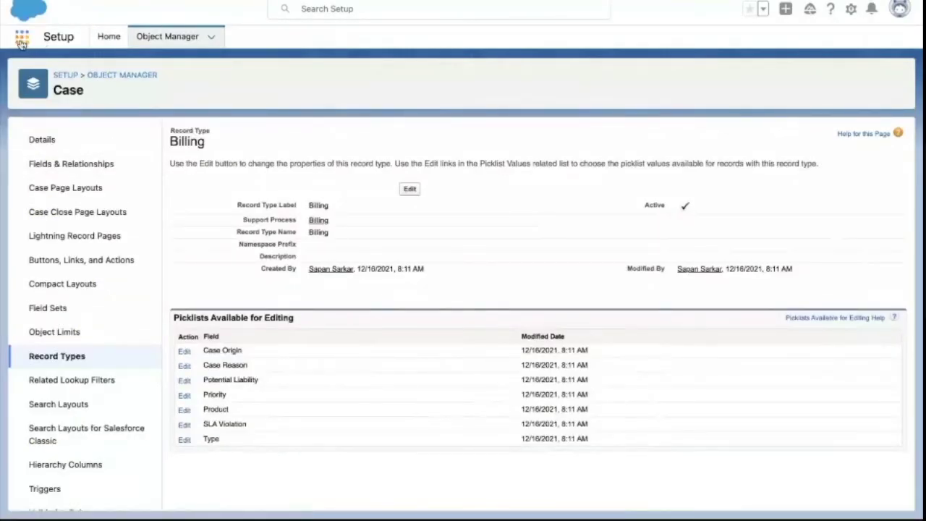
# - Search for 'case' to open Cases and start a new Billing case
pyautogui.click(21, 37)
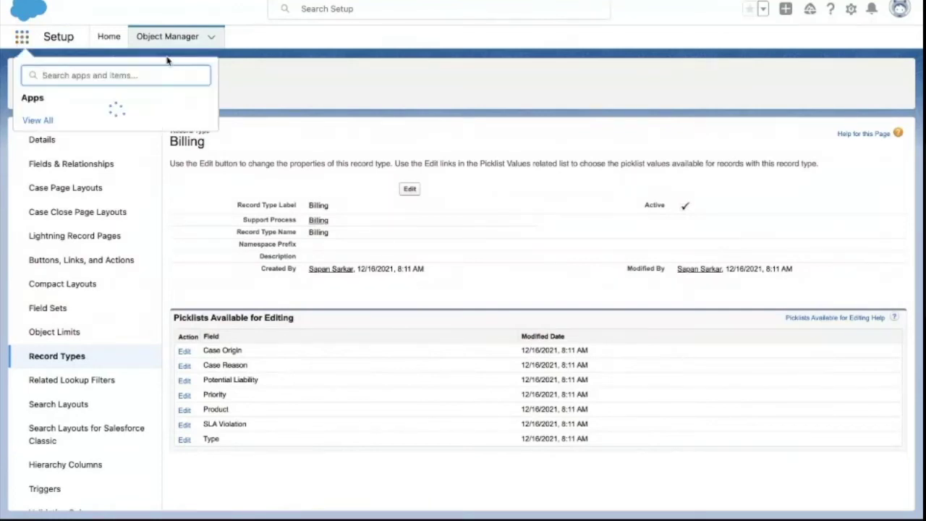
pyautogui.write('case')
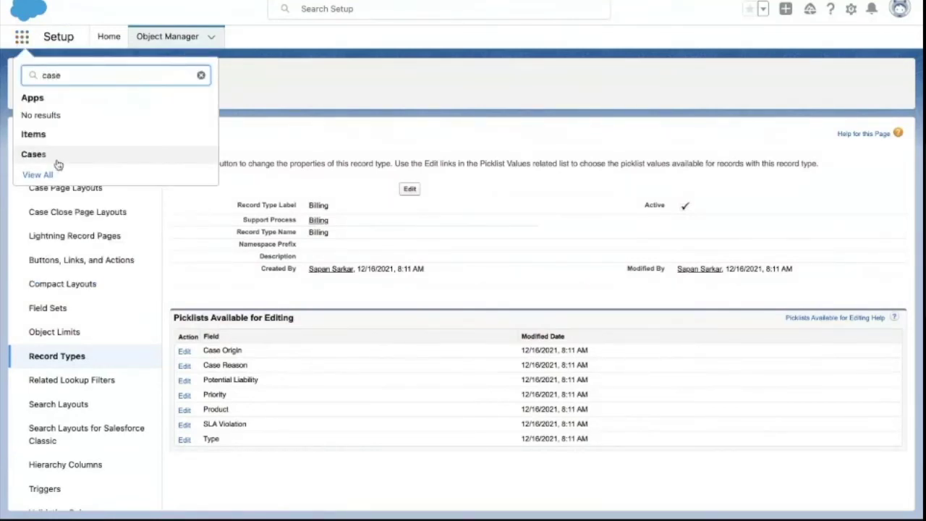
pyautogui.click(50, 154)
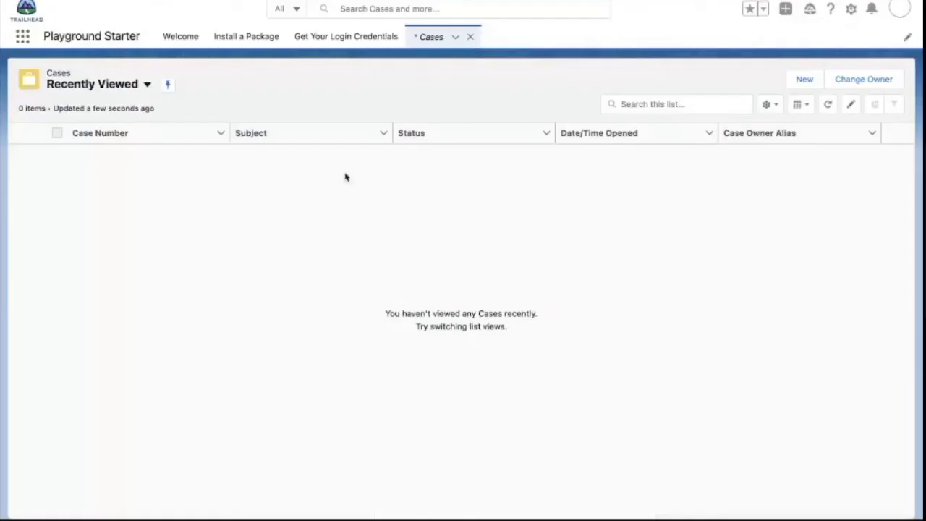
pyautogui.click(789, 86)
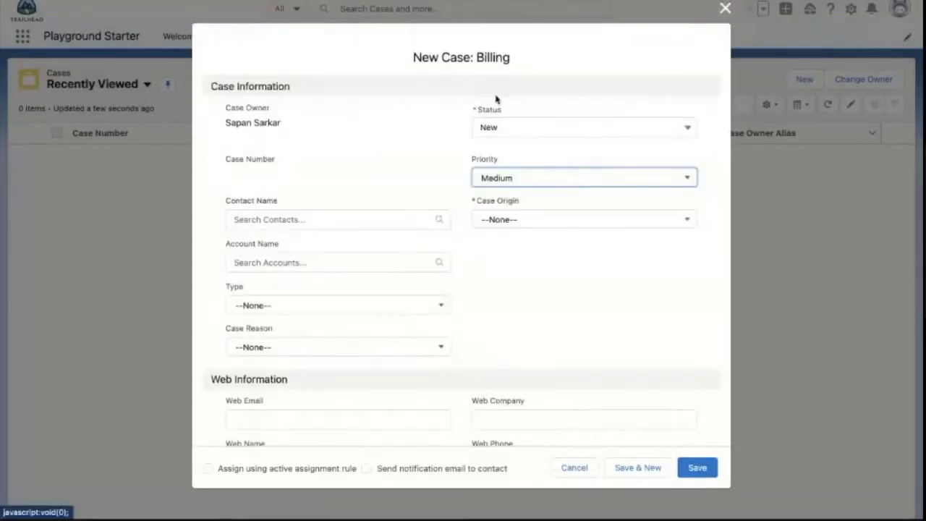
# - Set Case Origin to Phone in the New Case: Billing form and save it
pyautogui.doubleClick(488, 58)
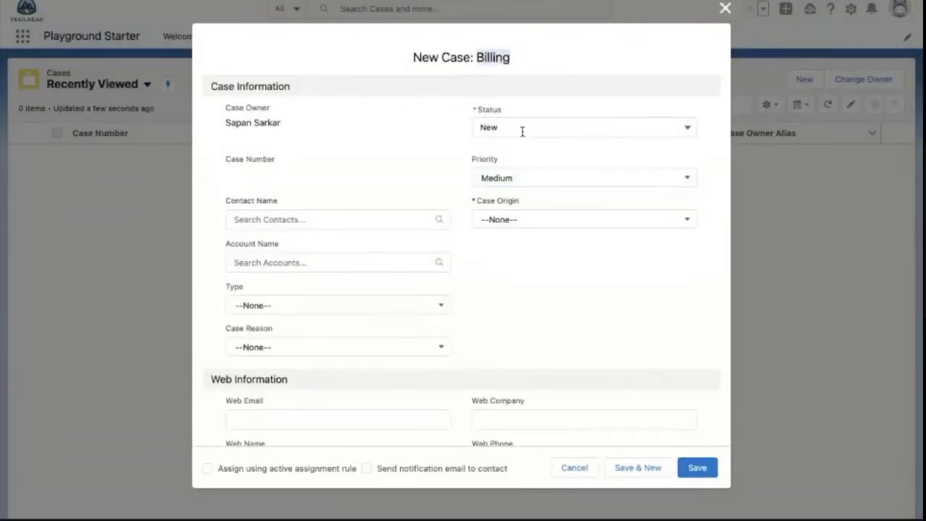
pyautogui.click(490, 219)
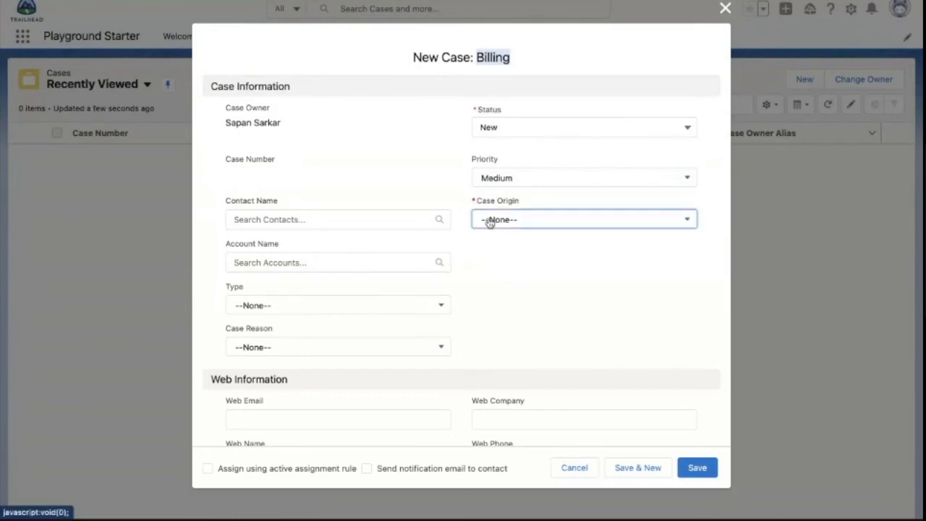
pyautogui.click(500, 268)
pyautogui.scroll(-5, 373, 294)
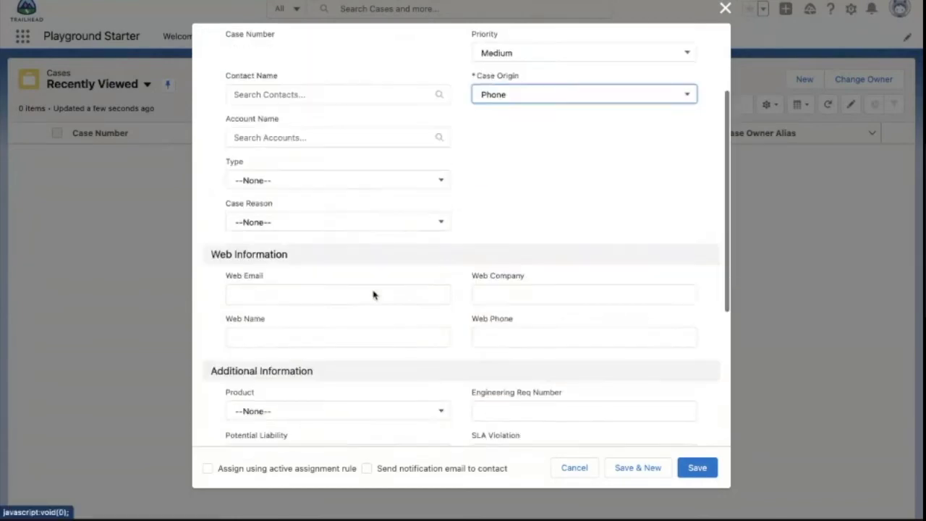
pyautogui.scroll(5, 374, 294)
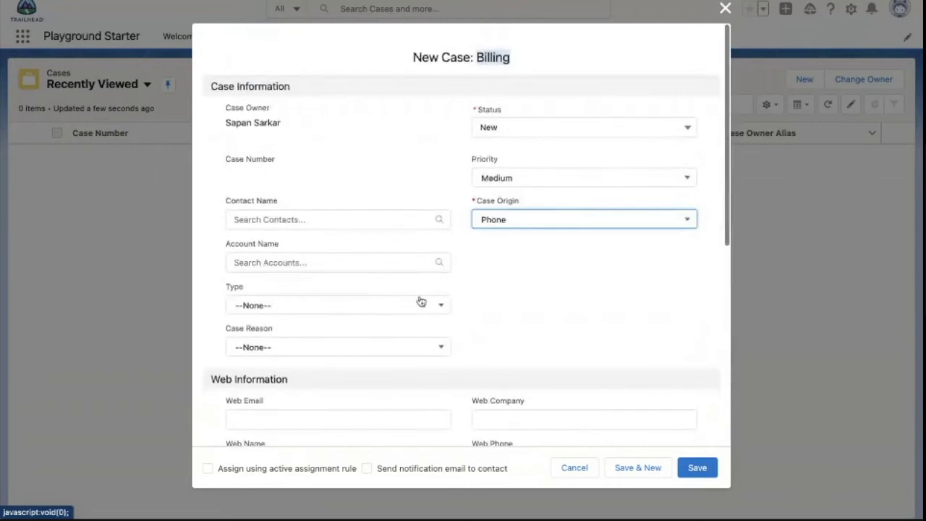
pyautogui.moveTo(224, 129); pyautogui.dragTo(284, 126)
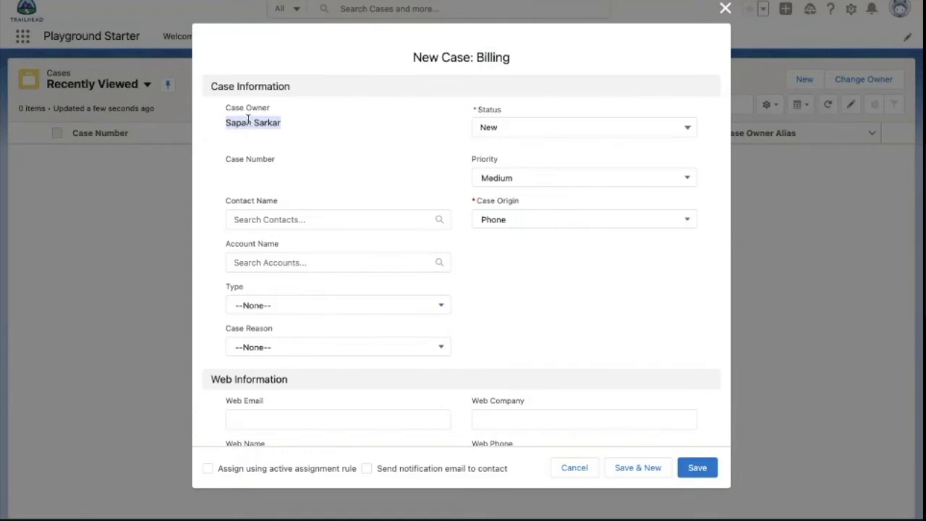
pyautogui.click(693, 469)
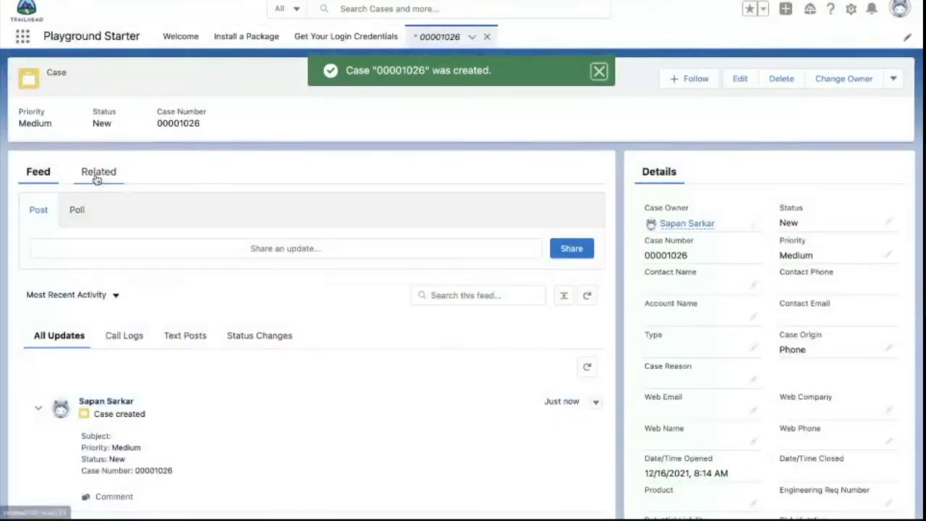
# - Look over the case's related lists and feed, then reload the case page
pyautogui.click(97, 179)
pyautogui.click(40, 172)
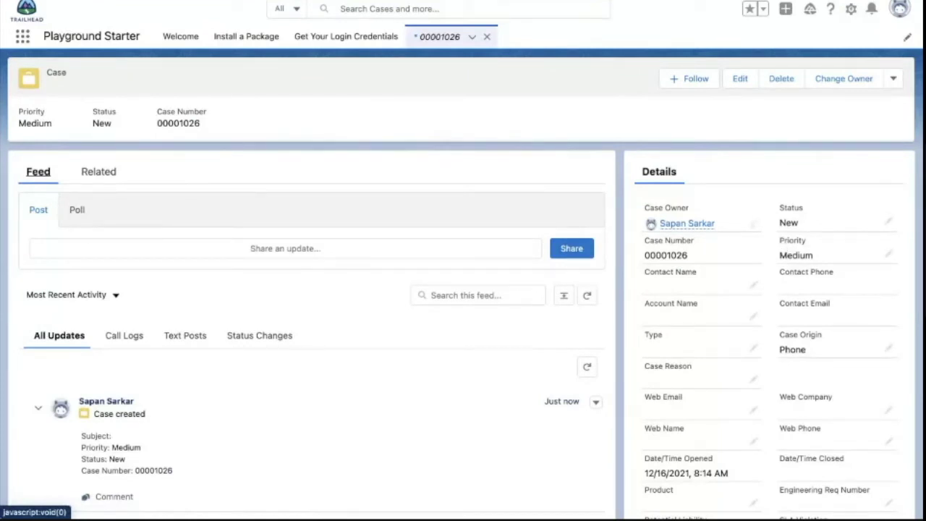
pyautogui.press('F5')
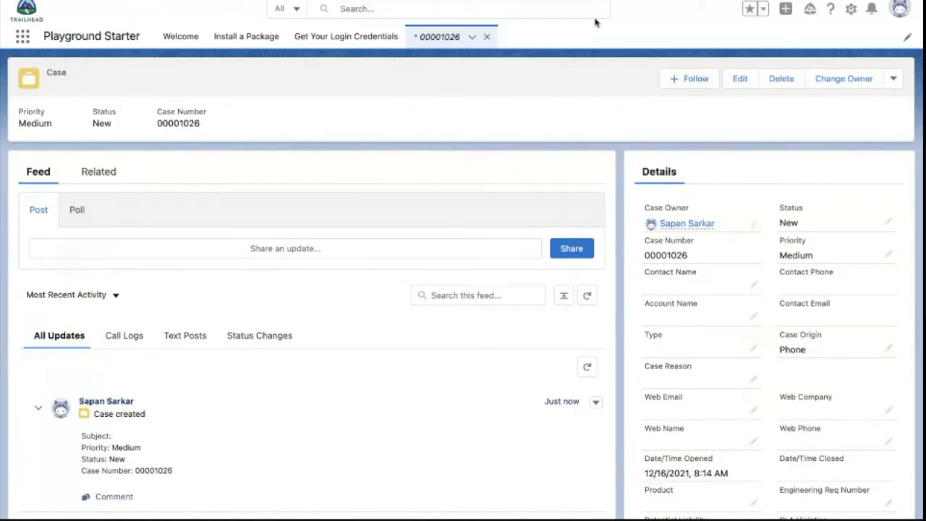
# - Duplicate the case's browser tab and bring up the Setup gear menu
pyautogui.rightClick(528, 0)
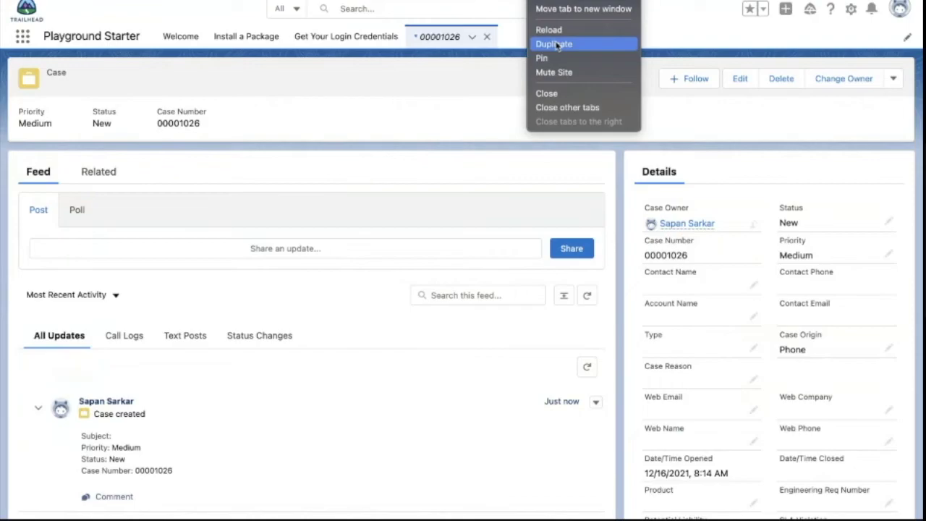
pyautogui.click(554, 45)
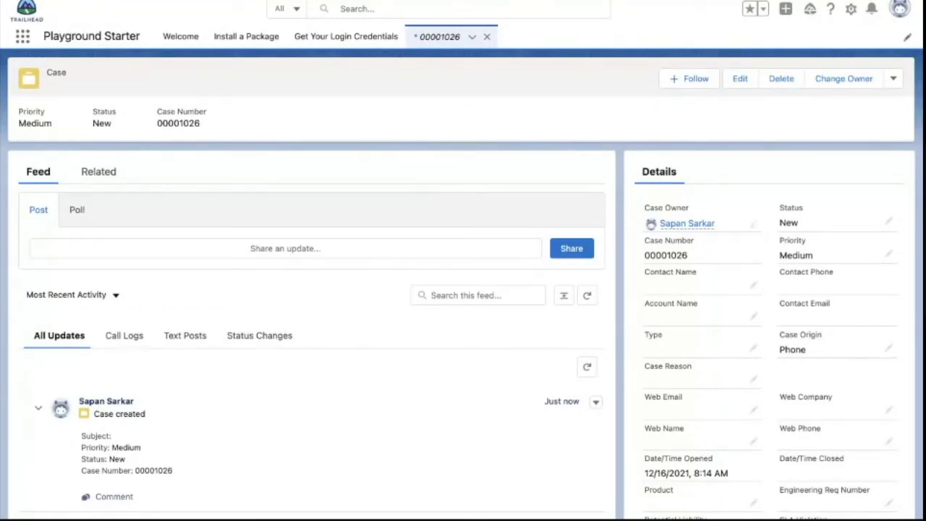
pyautogui.click(918, 0)
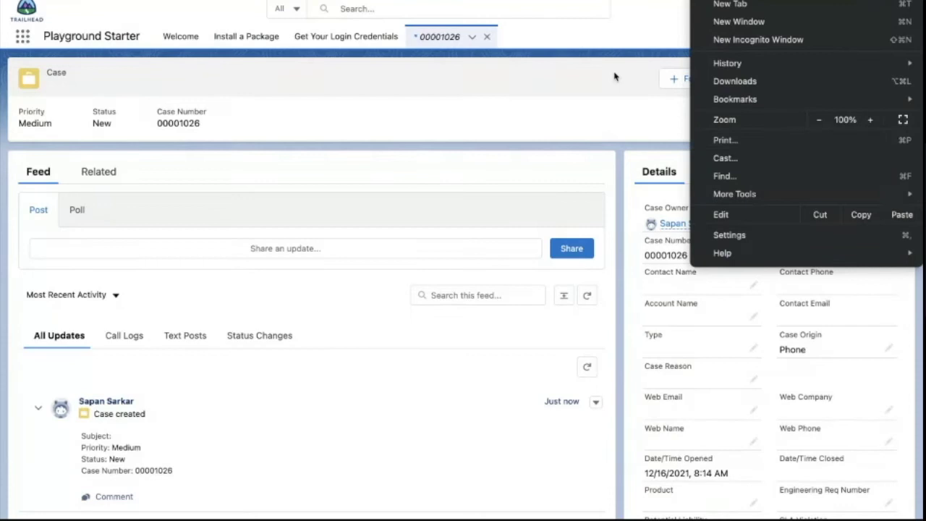
pyautogui.click(615, 37)
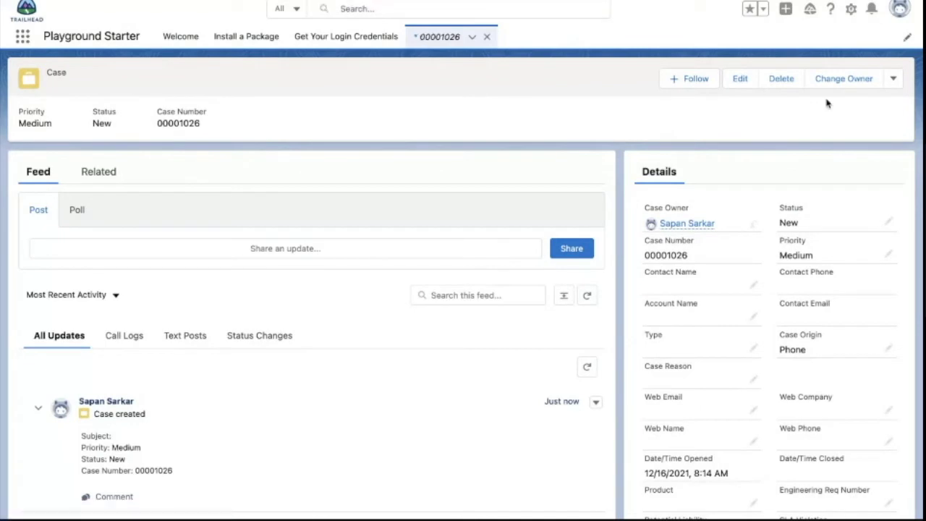
pyautogui.click(851, 10)
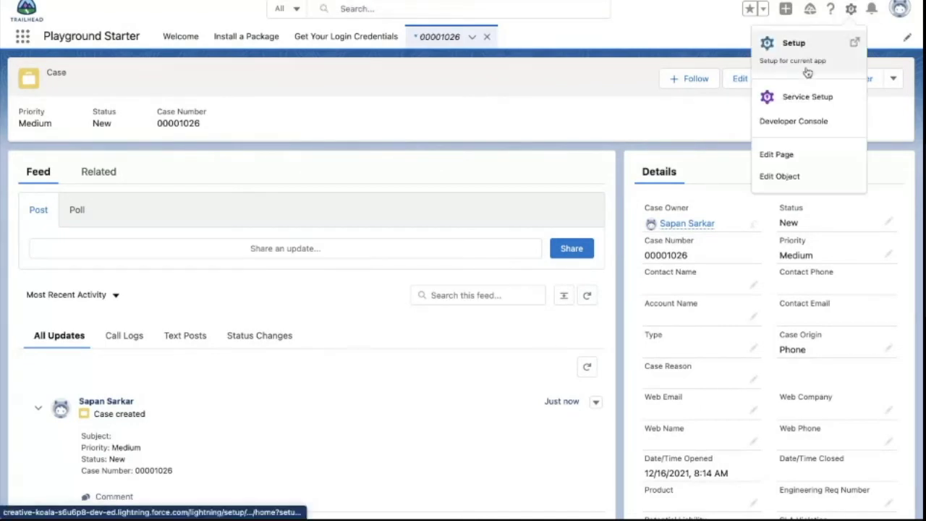
# - In the Developer Console, run 'select id from case where id=' with the case's pasted Id
pyautogui.click(794, 123)
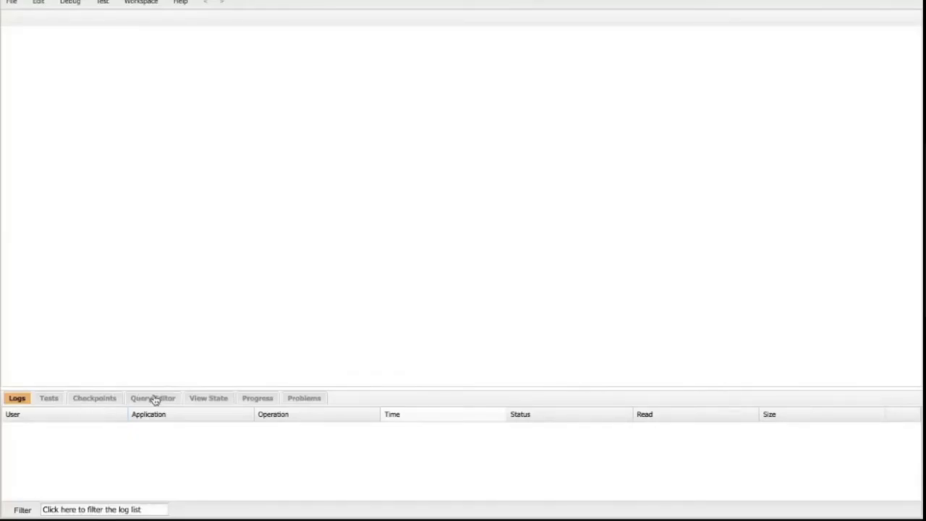
pyautogui.click(155, 399)
pyautogui.click(139, 426)
pyautogui.write('select id from case wehere')
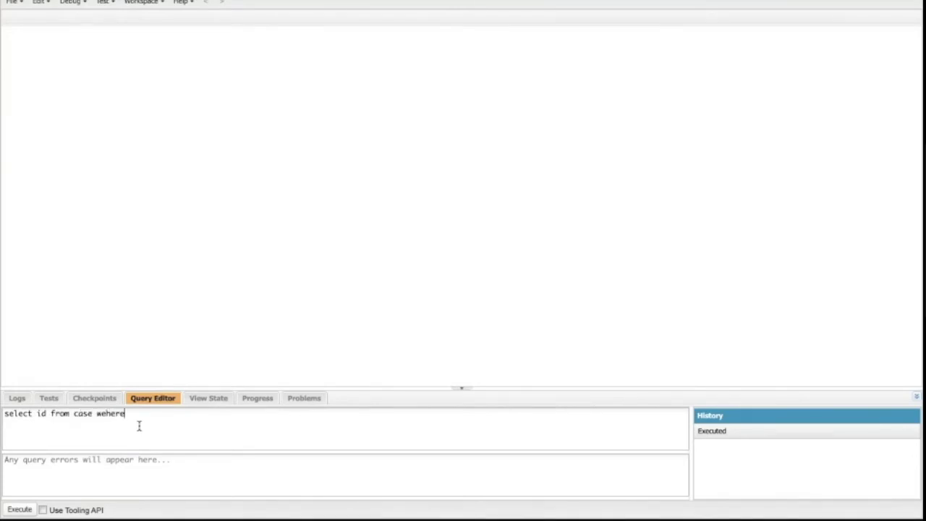
pyautogui.press('BackSpace')
pyautogui.press('BackSpace')
pyautogui.press('BackSpace')
pyautogui.write('jh')
pyautogui.press('BackSpace')
pyautogui.press('BackSpace')
pyautogui.press('BackSpace')
pyautogui.press('BackSpace')
pyautogui.write("here id='")
pyautogui.write('5005g00000IVN0VAAX')
pyautogui.write("'")
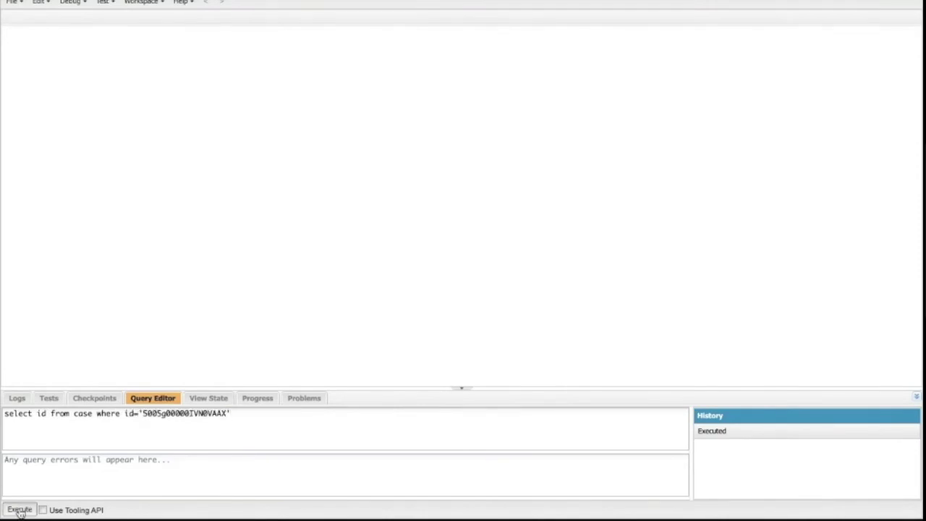
pyautogui.click(46, 413)
# - Add RecordTypeId to the query, rerun it and inspect the returned value
pyautogui.write(',recor')
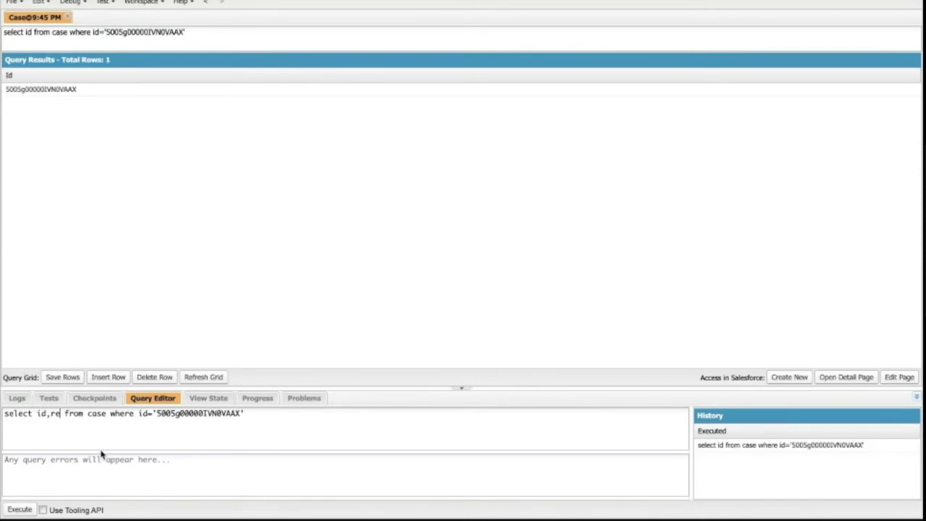
pyautogui.write('dtype')
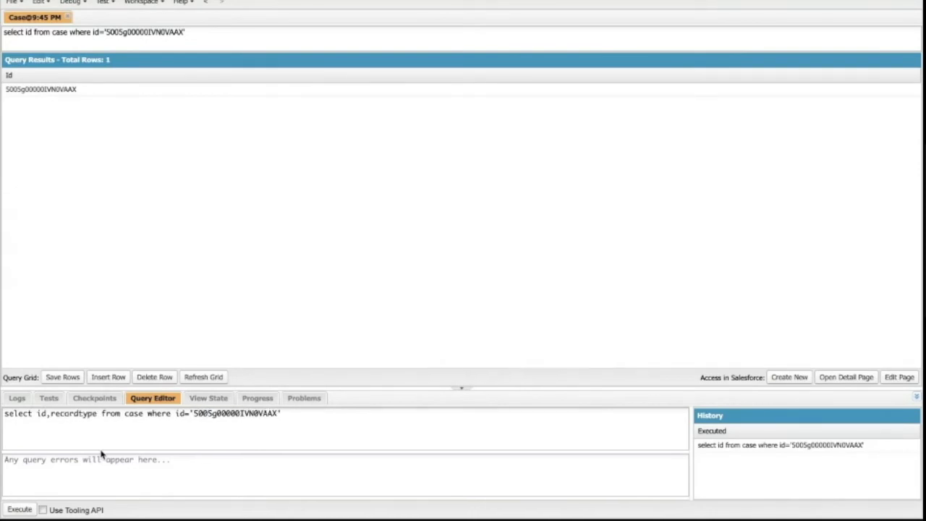
pyautogui.write('id')
pyautogui.click(20, 509)
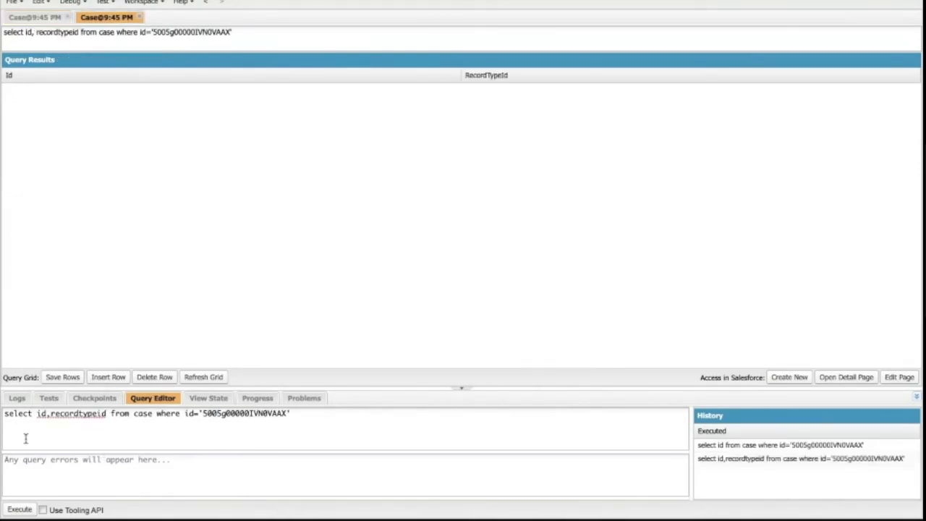
pyautogui.doubleClick(497, 89)
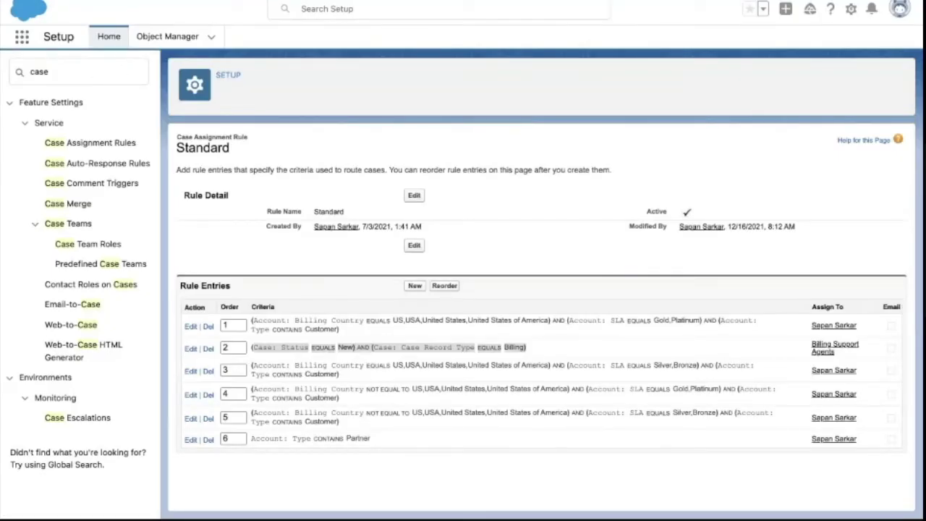
# - In a duplicated tab, filter Object Manager for 'case' and open the Case object
pyautogui.rightClick(389, 3)
pyautogui.click(424, 42)
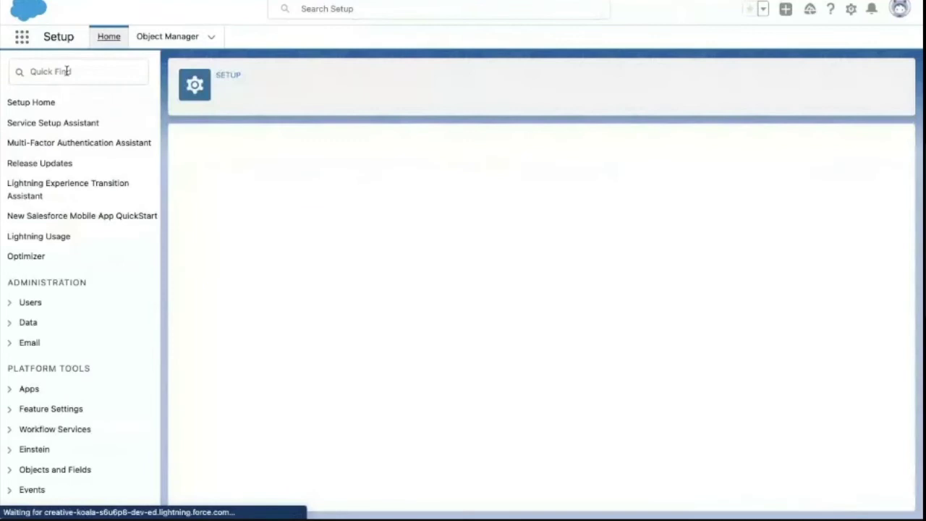
pyautogui.click(168, 38)
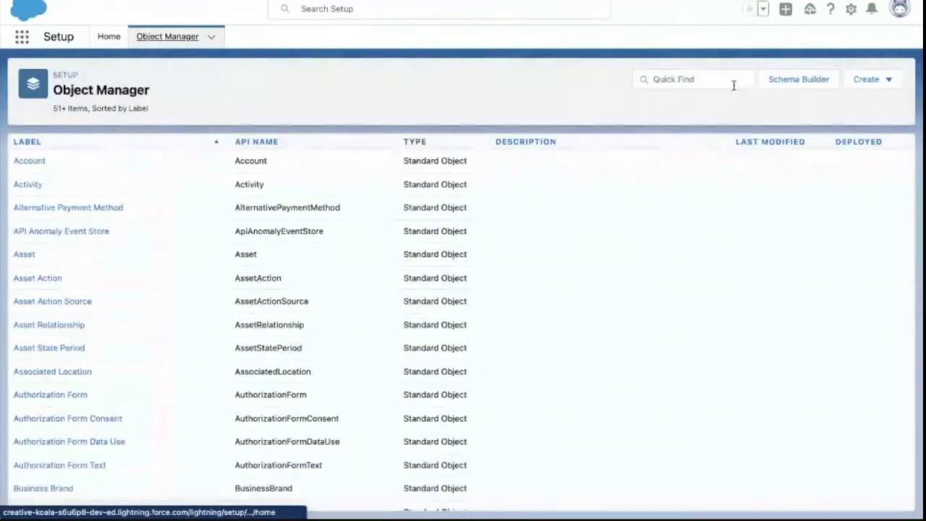
pyautogui.click(696, 81)
pyautogui.write('case')
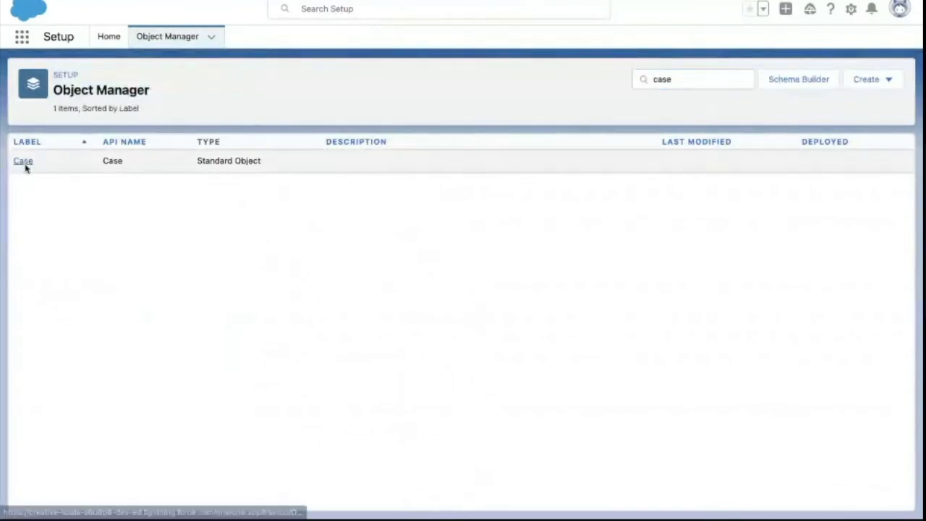
pyautogui.click(23, 161)
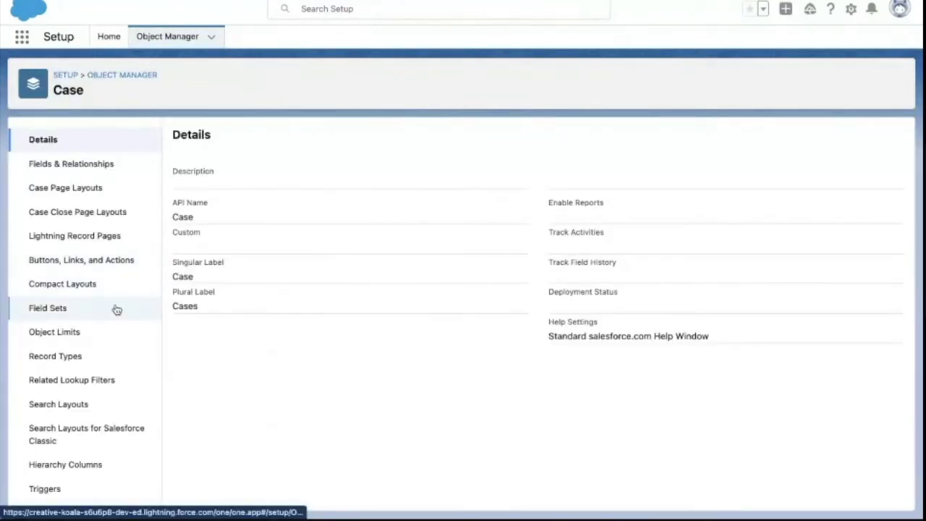
# - Open the Case Billing record type and paste its Id into Search Setup
pyautogui.click(81, 356)
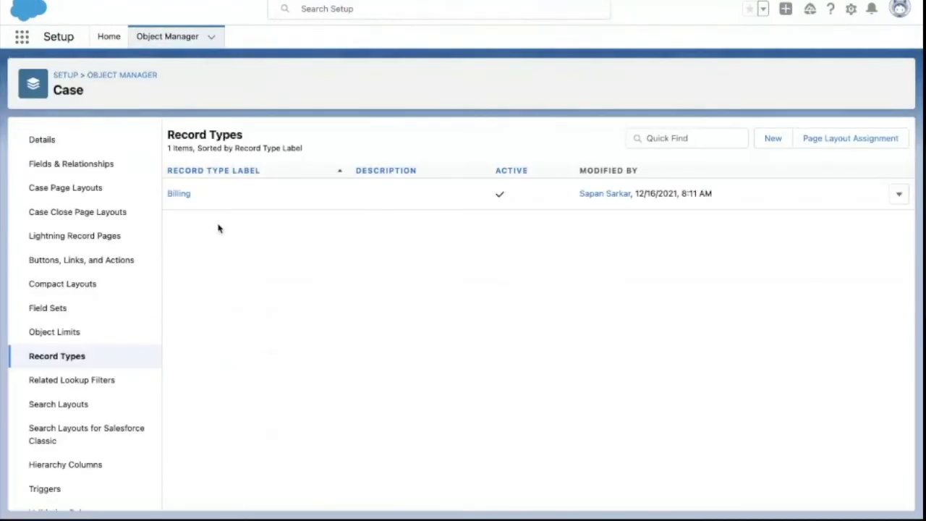
pyautogui.click(179, 194)
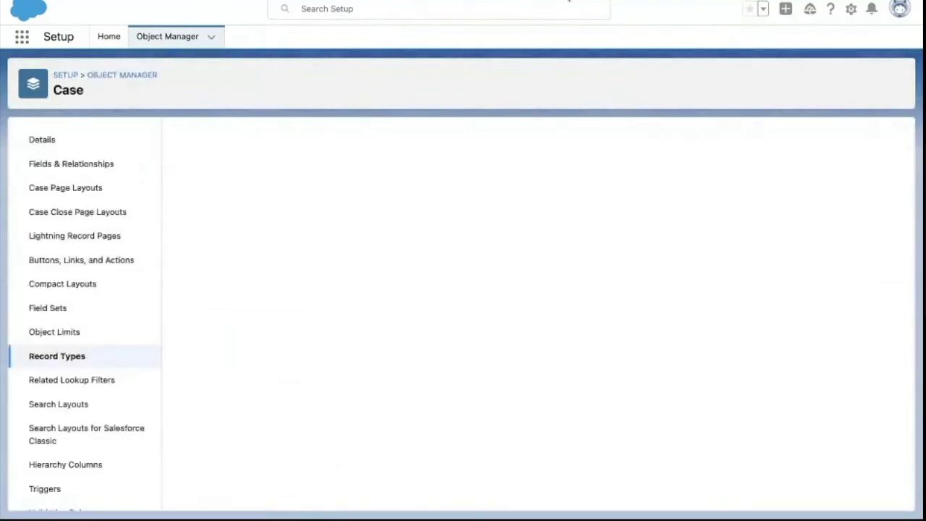
pyautogui.click(548, 8)
pyautogui.write('0125g0000007vKfAAI')
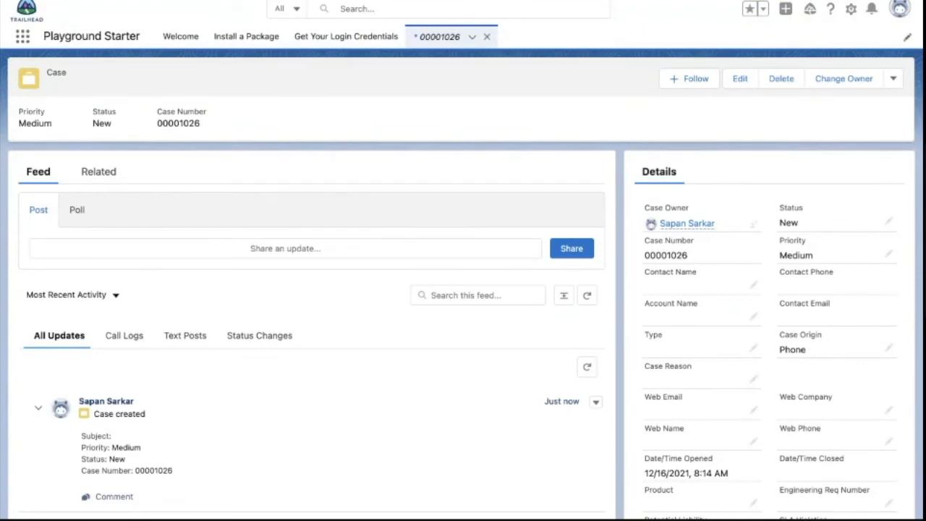
# - Return to Setup from the gear menu
pyautogui.click(851, 9)
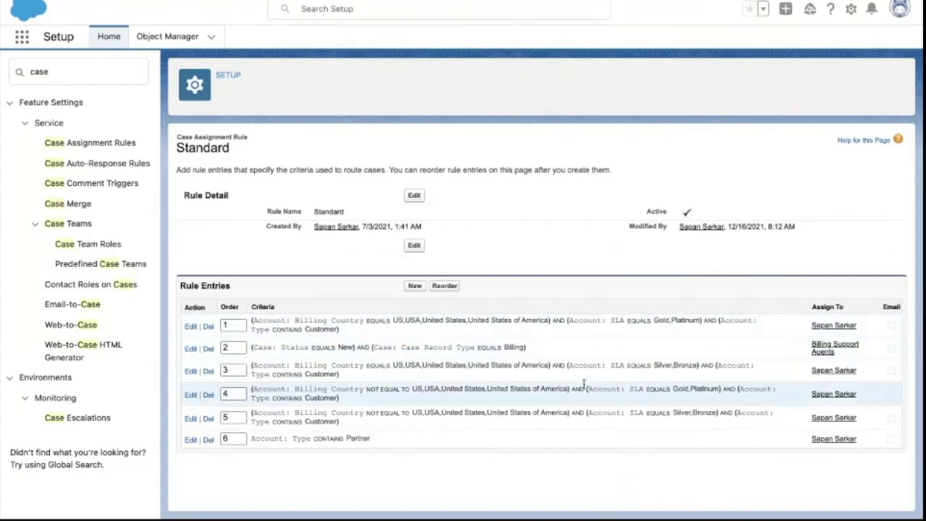
# - Review rule entry 2's Billing record type criterion, then cancel without saving
pyautogui.click(190, 349)
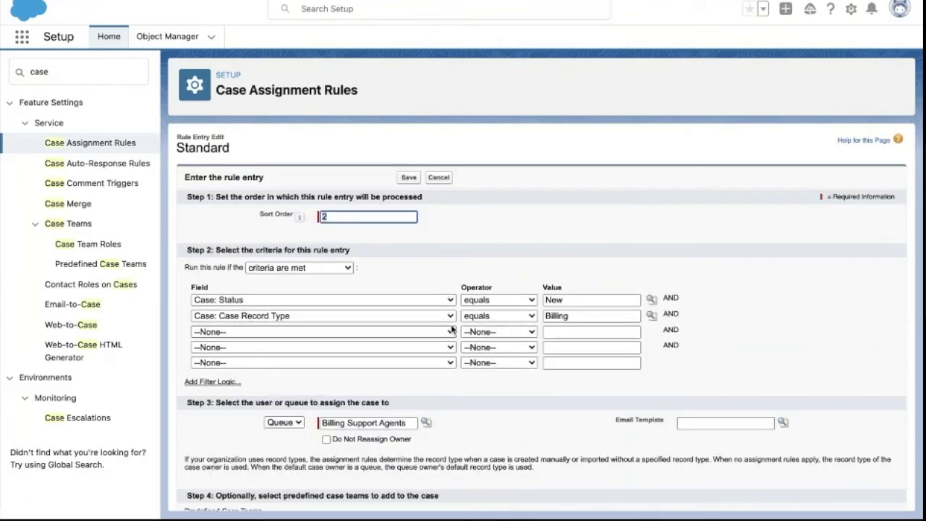
pyautogui.scroll(-1, 451, 332)
pyautogui.click(592, 307)
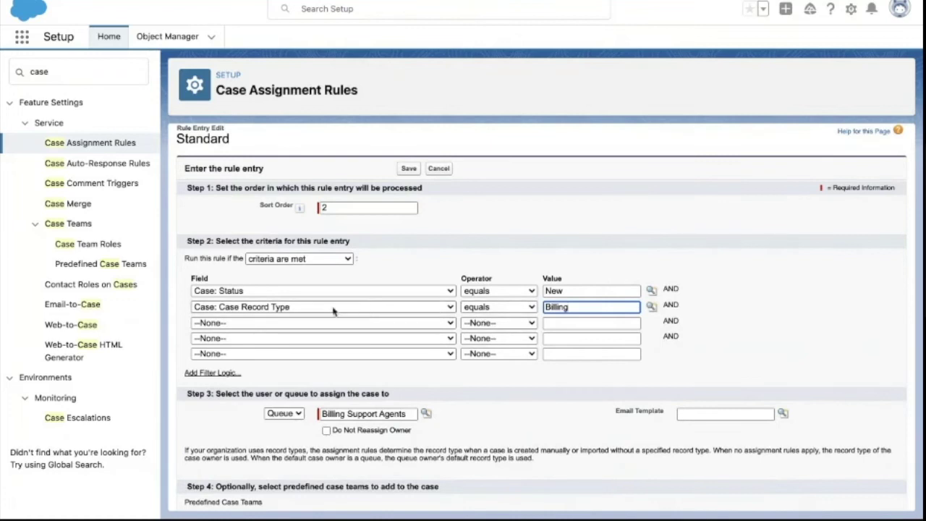
pyautogui.scroll(-1, 334, 312)
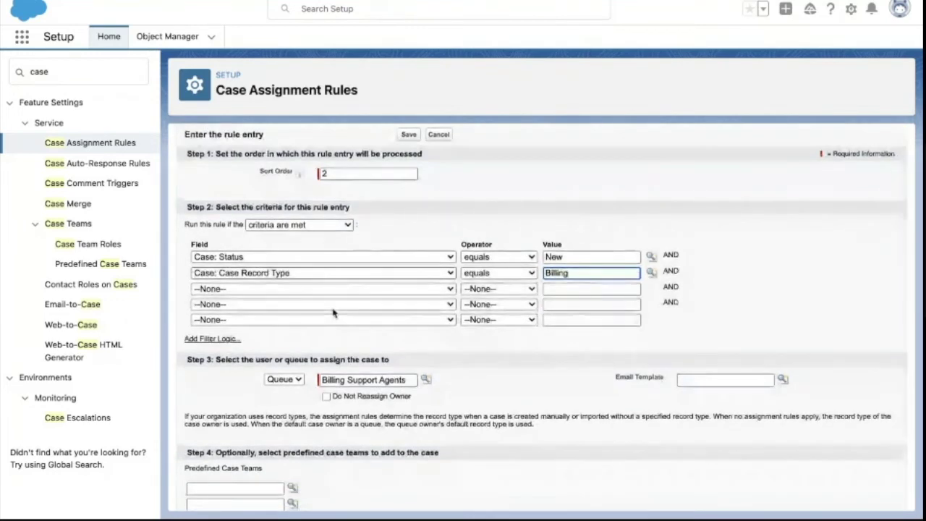
pyautogui.scroll(-3, 334, 312)
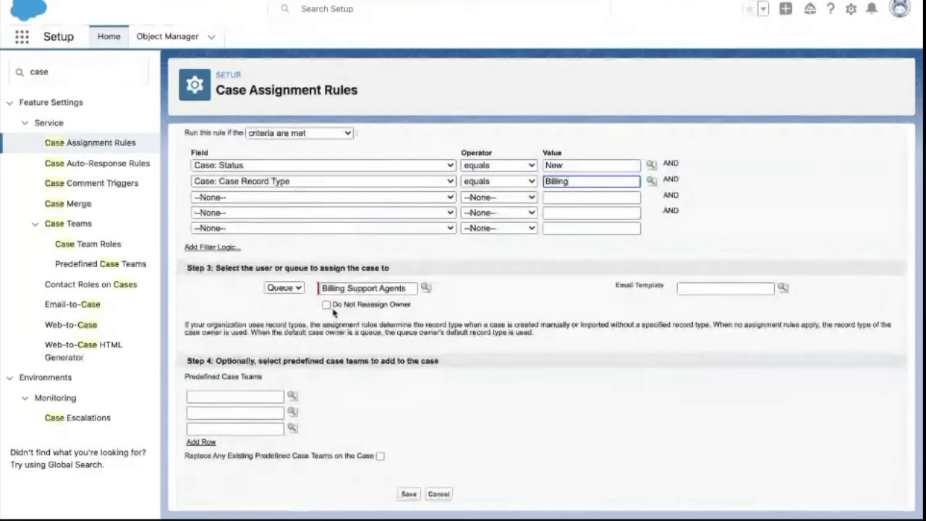
pyautogui.scroll(4, 333, 313)
pyautogui.click(440, 177)
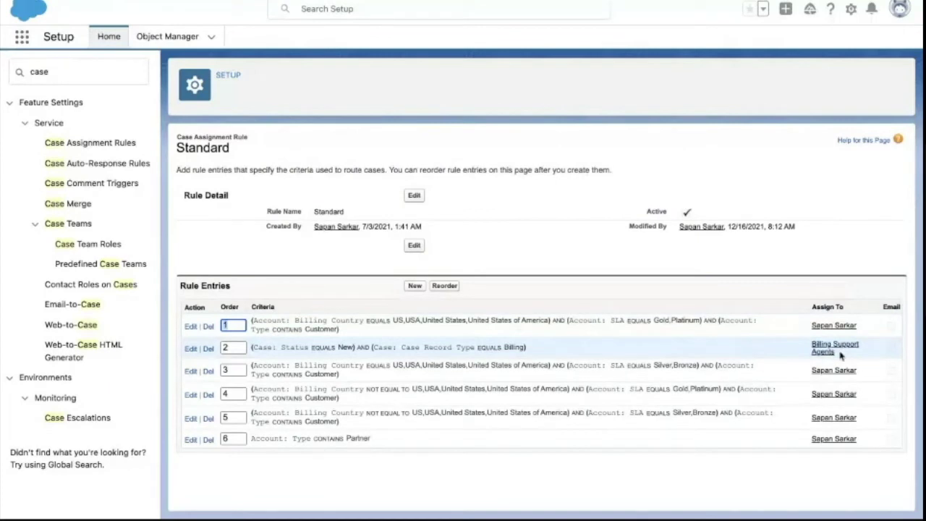
pyautogui.moveTo(840, 354); pyautogui.dragTo(794, 347)
# - Start reassigning the case to the Billing Support Agents queue, cancel, then save its details inline
pyautogui.click(788, 166)
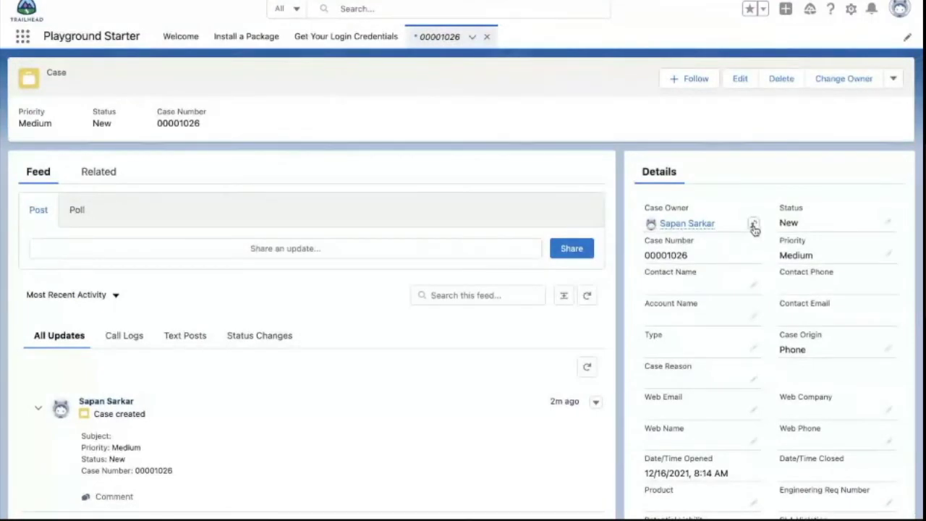
pyautogui.click(754, 225)
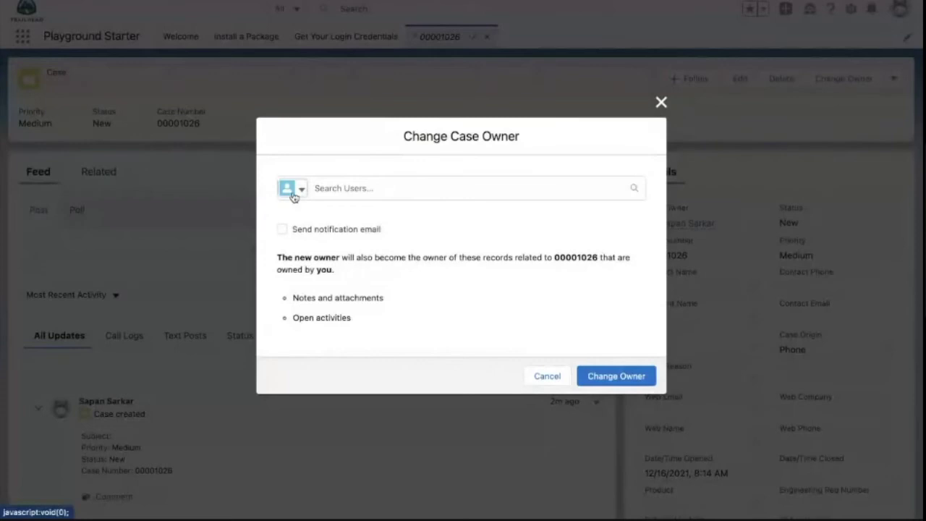
pyautogui.click(295, 191)
pyautogui.click(310, 242)
pyautogui.click(344, 190)
pyautogui.write('bill')
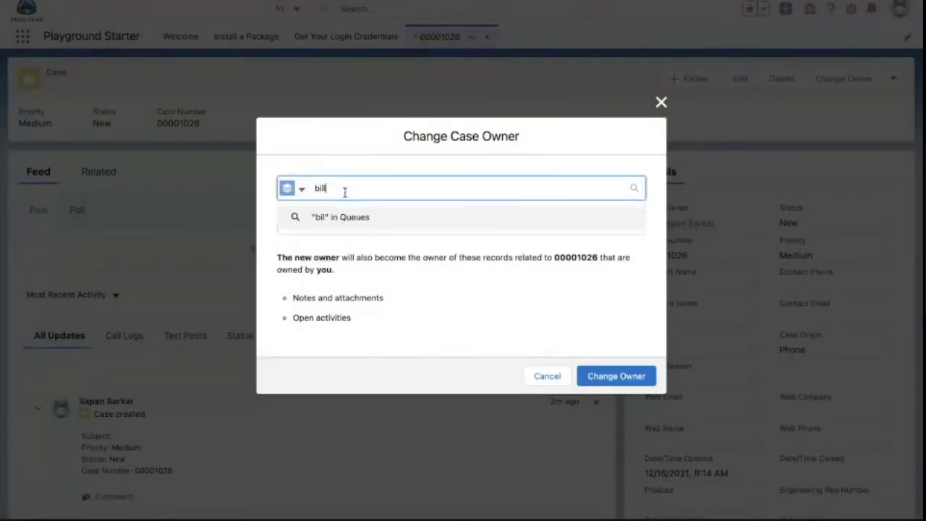
pyautogui.write('ing')
pyautogui.click(356, 241)
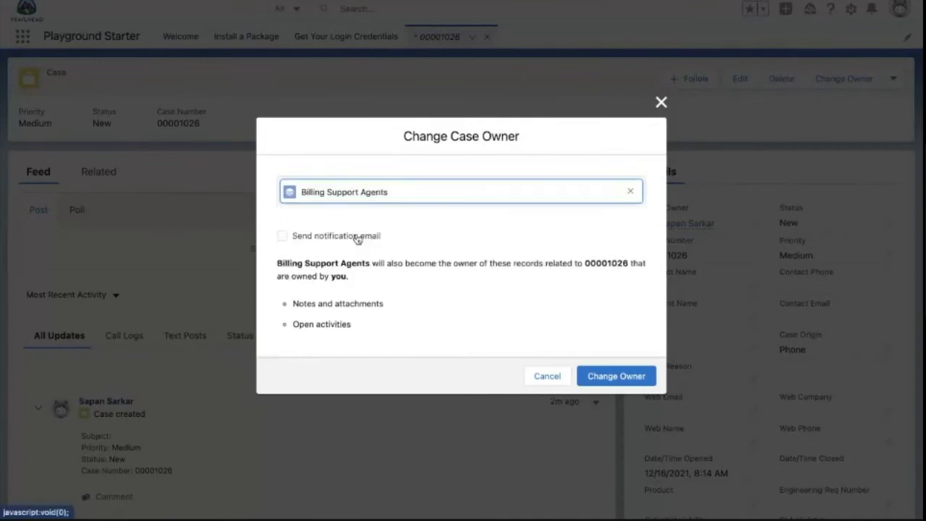
pyautogui.click(548, 375)
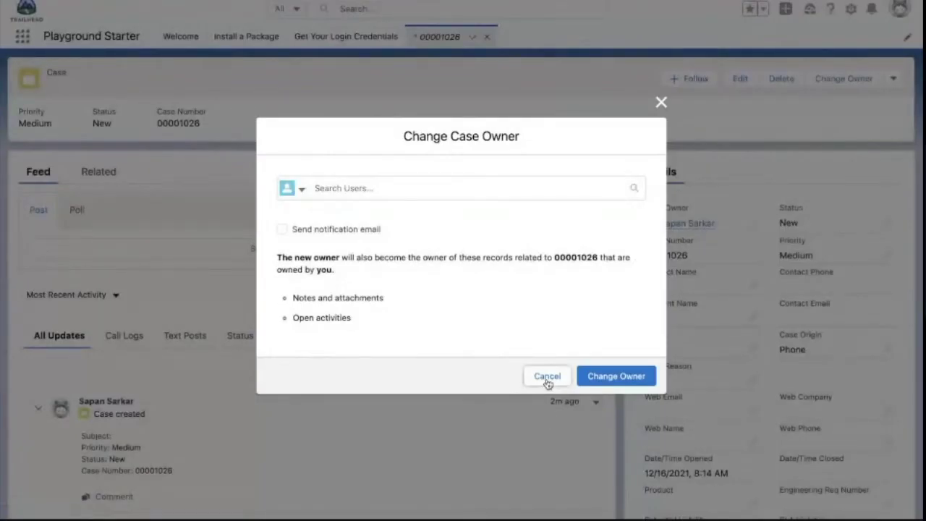
pyautogui.click(547, 376)
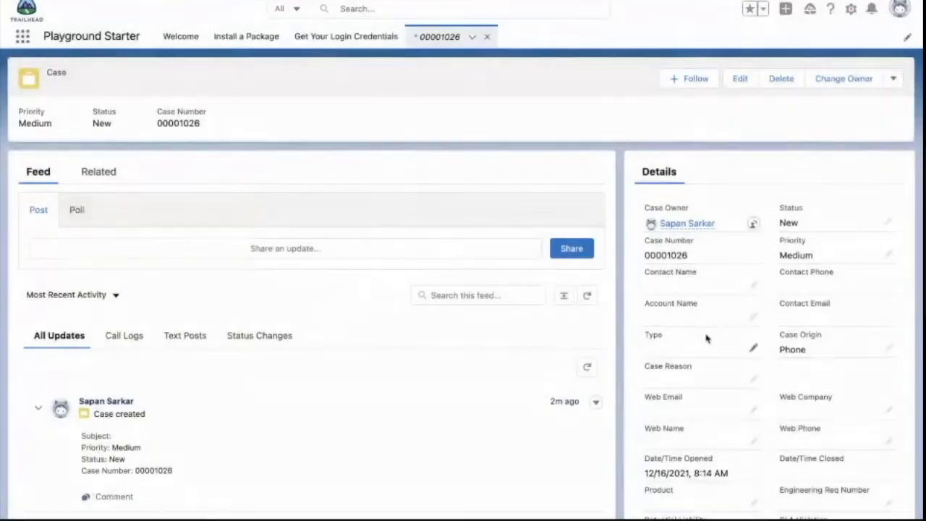
pyautogui.click(751, 287)
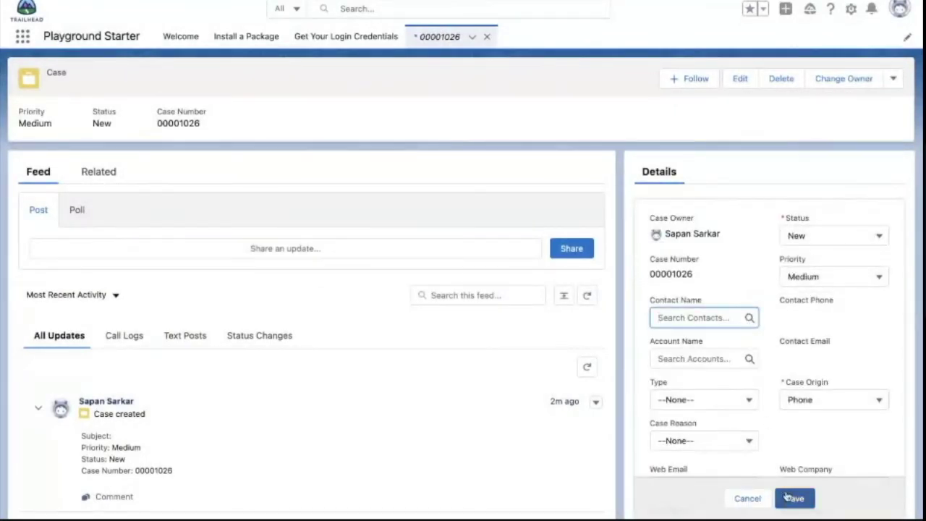
pyautogui.click(789, 497)
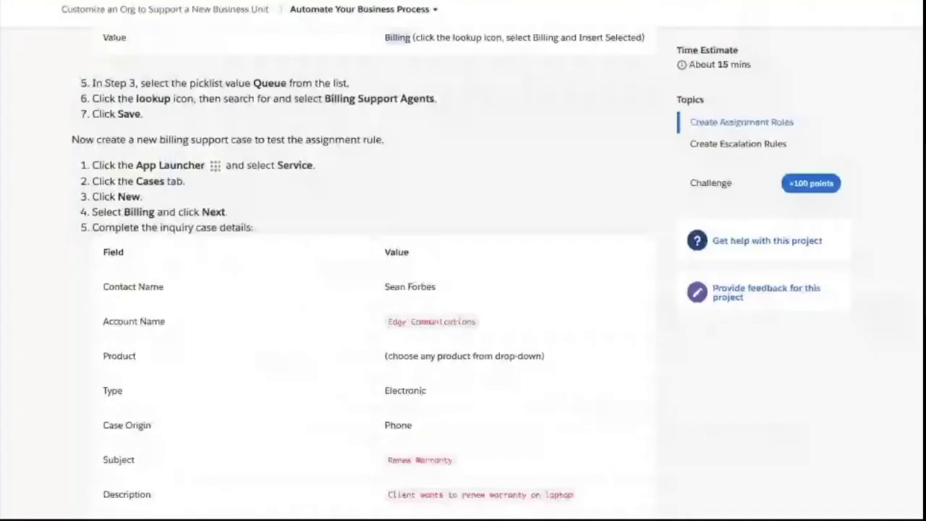
pyautogui.scroll(3, 289, 235)
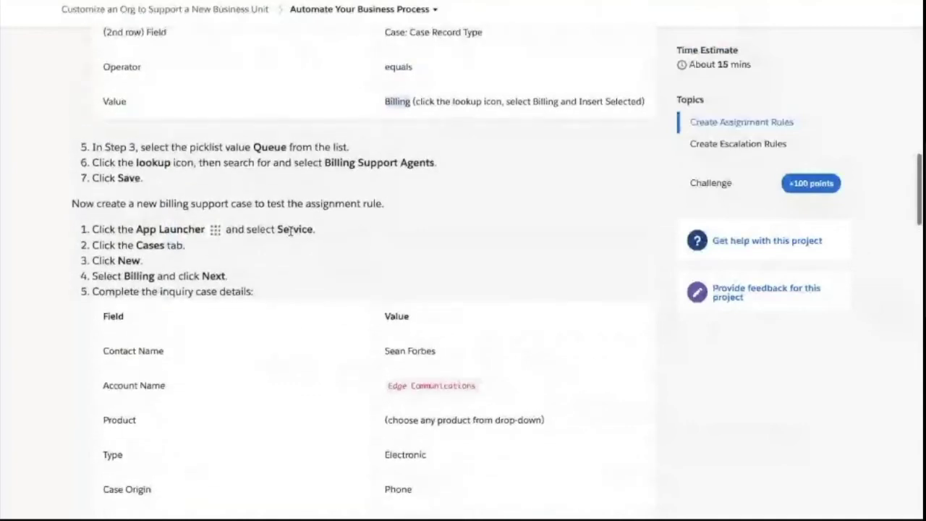
pyautogui.scroll(7, 278, 203)
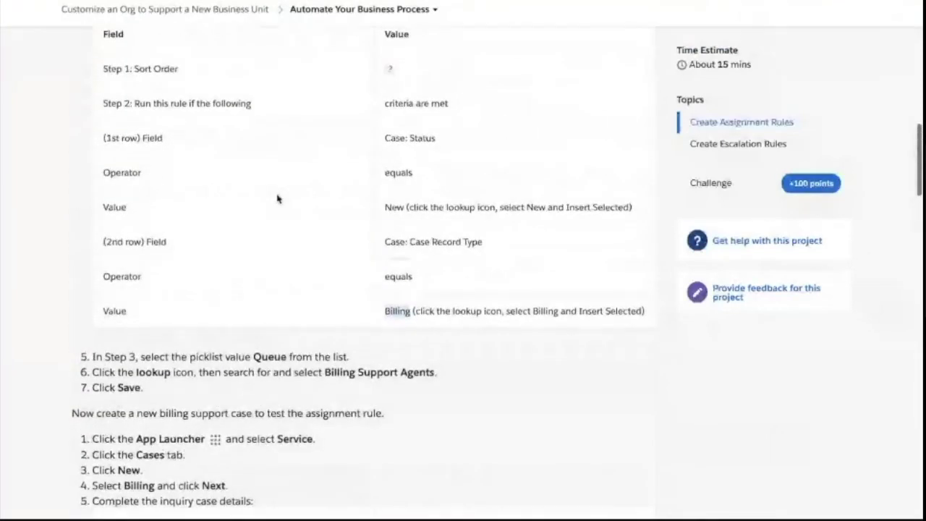
pyautogui.scroll(3, 278, 198)
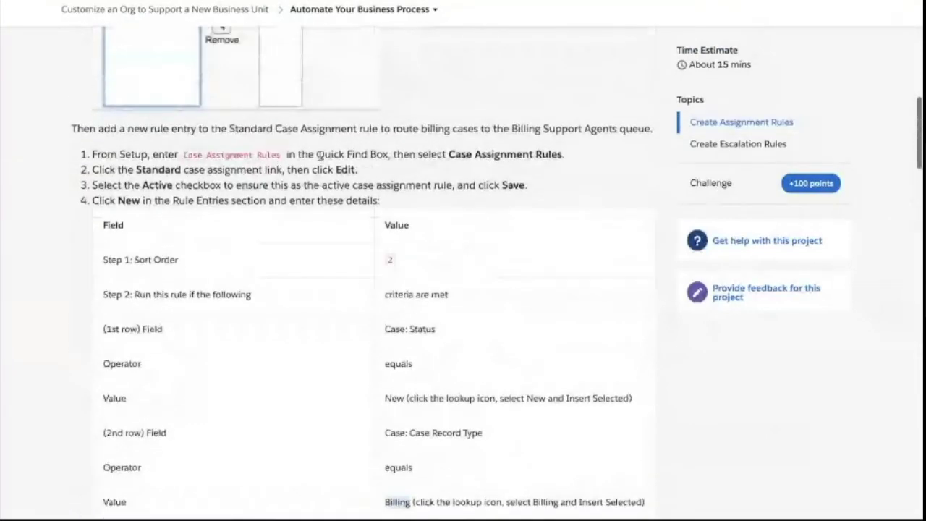
pyautogui.scroll(10, 435, 170)
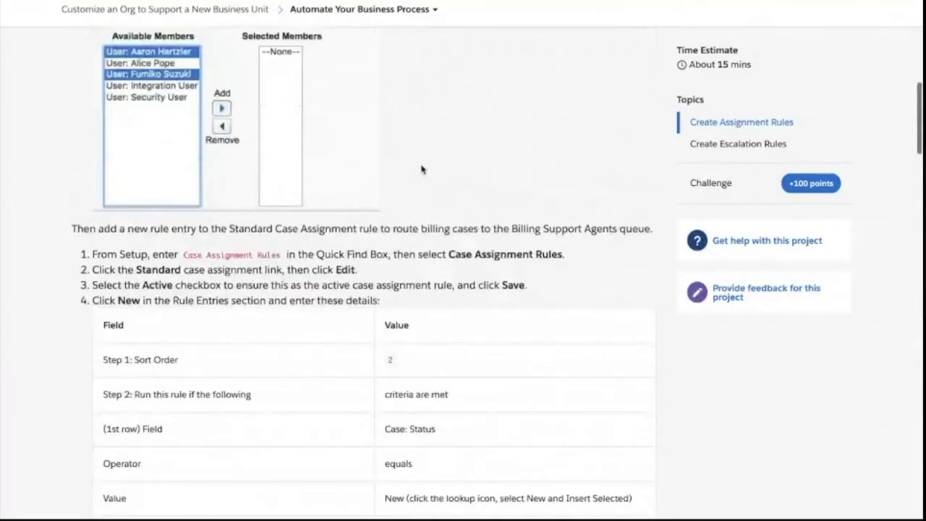
pyautogui.scroll(2, 422, 167)
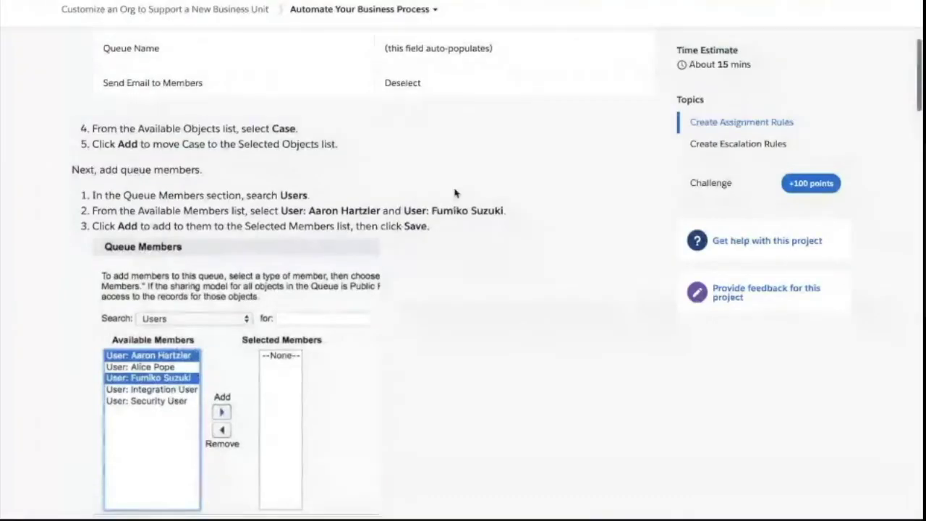
pyautogui.scroll(5, 455, 191)
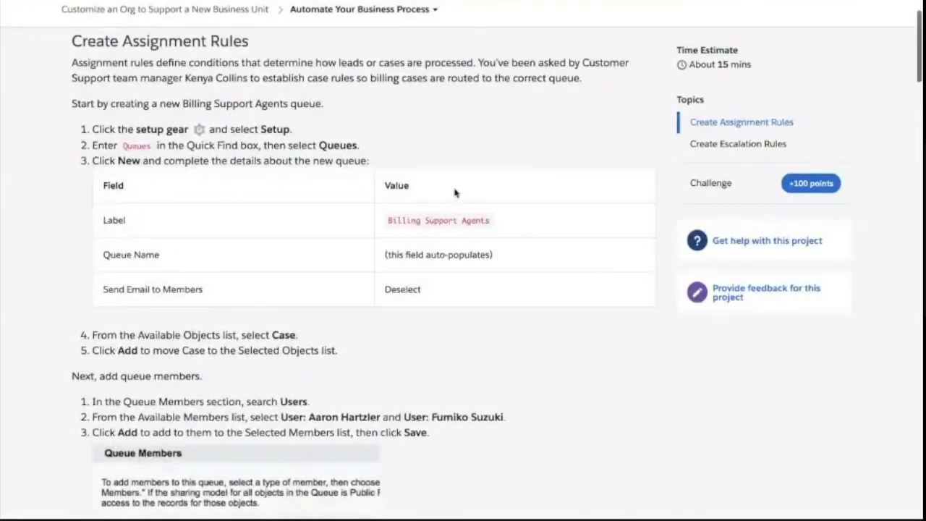
pyautogui.scroll(1, 476, 196)
pyautogui.scroll(1, 476, 196)
pyautogui.scroll(-6, 476, 196)
pyautogui.scroll(-6, 476, 196)
pyautogui.scroll(-2, 422, 268)
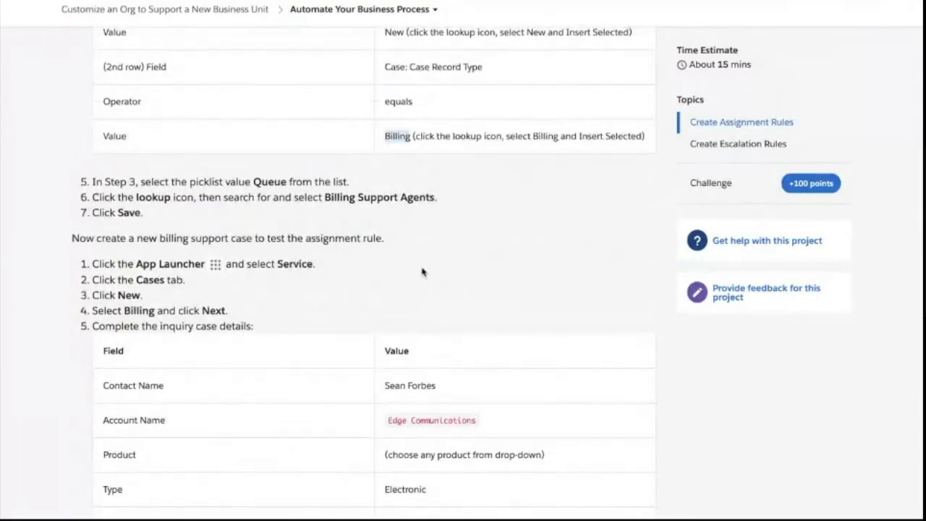
pyautogui.scroll(3, 422, 271)
pyautogui.scroll(-5, 422, 271)
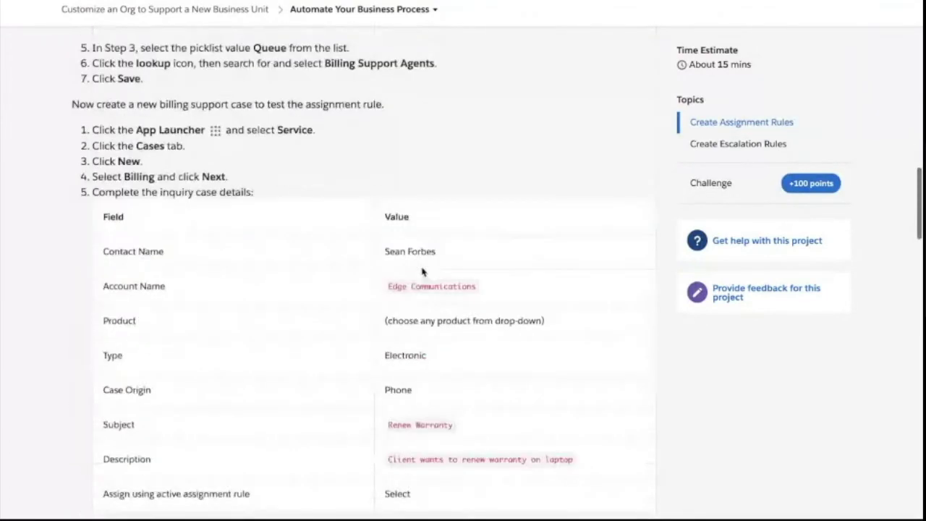
pyautogui.scroll(1, 478, 189)
pyautogui.scroll(8, 483, 181)
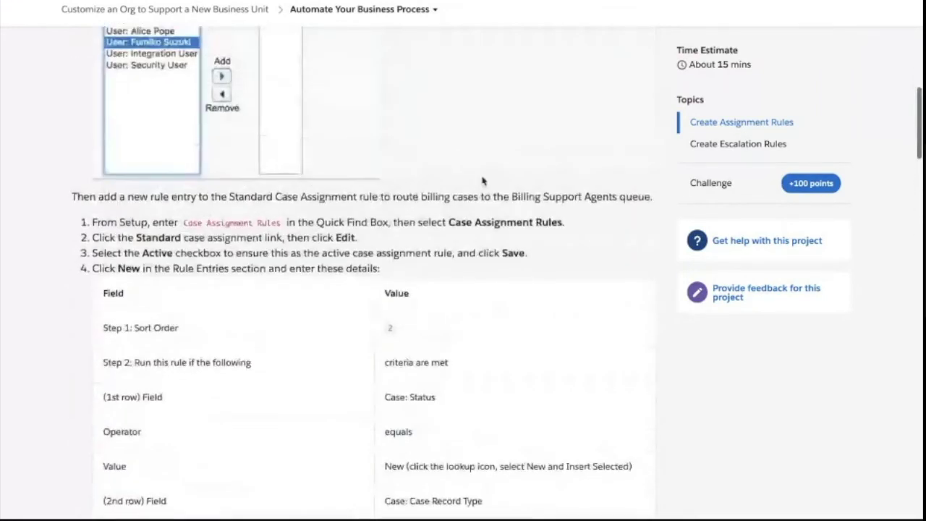
pyautogui.scroll(-7, 483, 181)
pyautogui.scroll(-1, 296, 292)
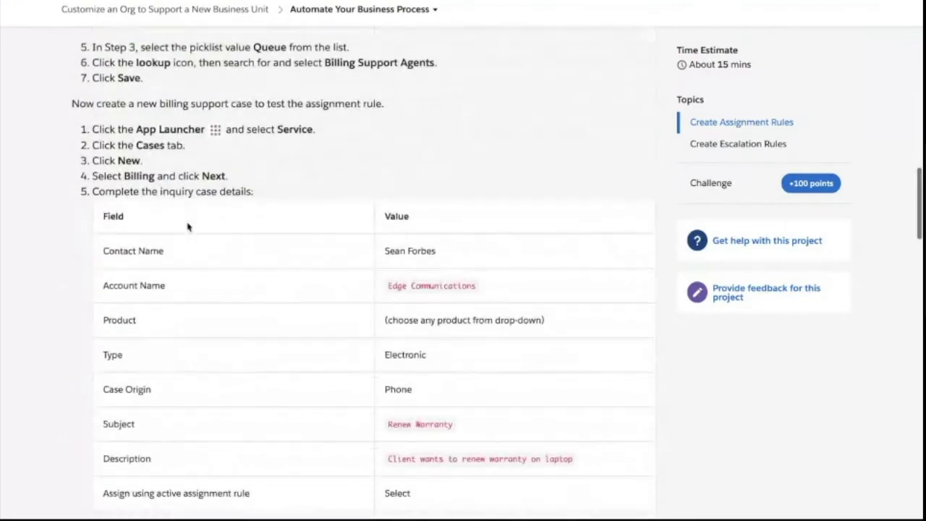
pyautogui.scroll(-1, 224, 213)
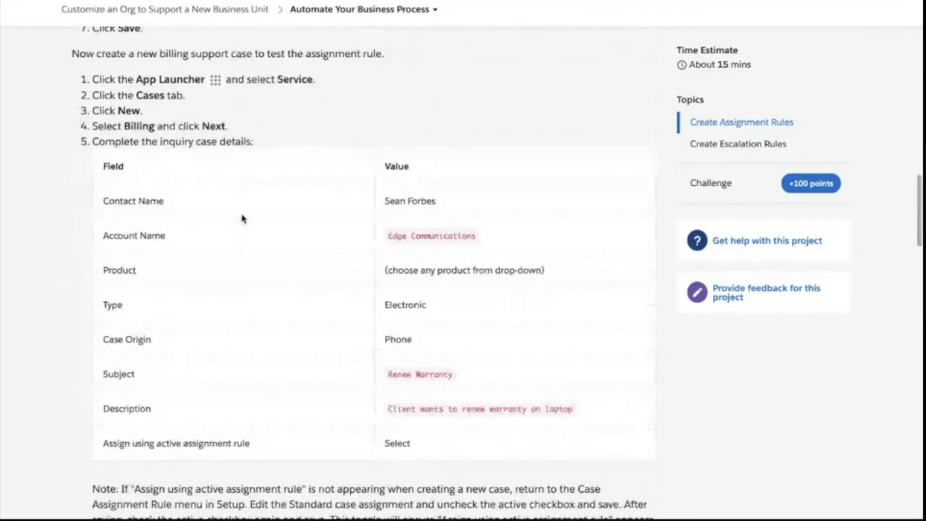
pyautogui.scroll(-1, 259, 234)
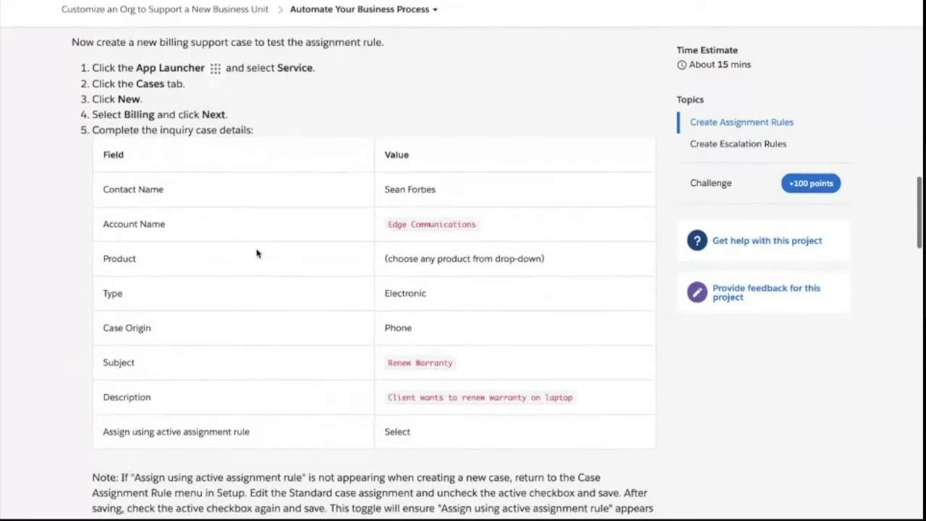
pyautogui.scroll(-2, 254, 298)
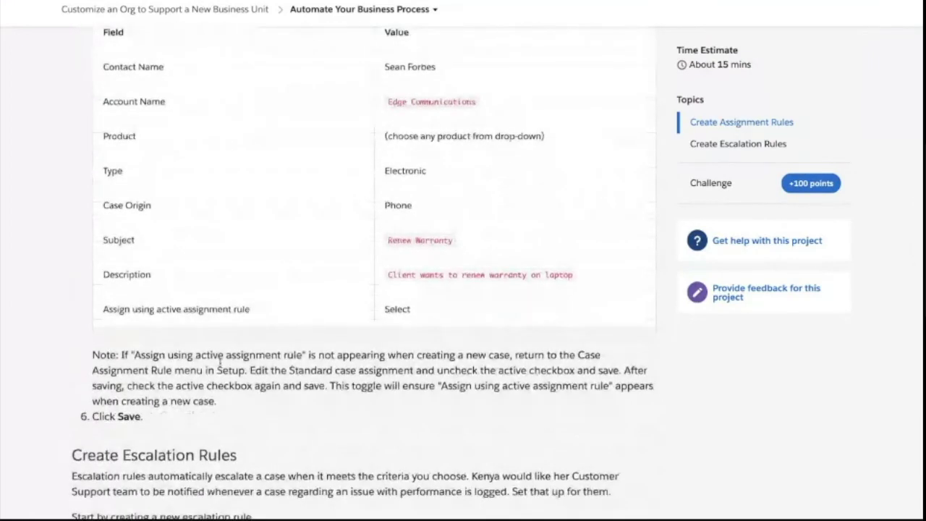
pyautogui.scroll(-1, 217, 361)
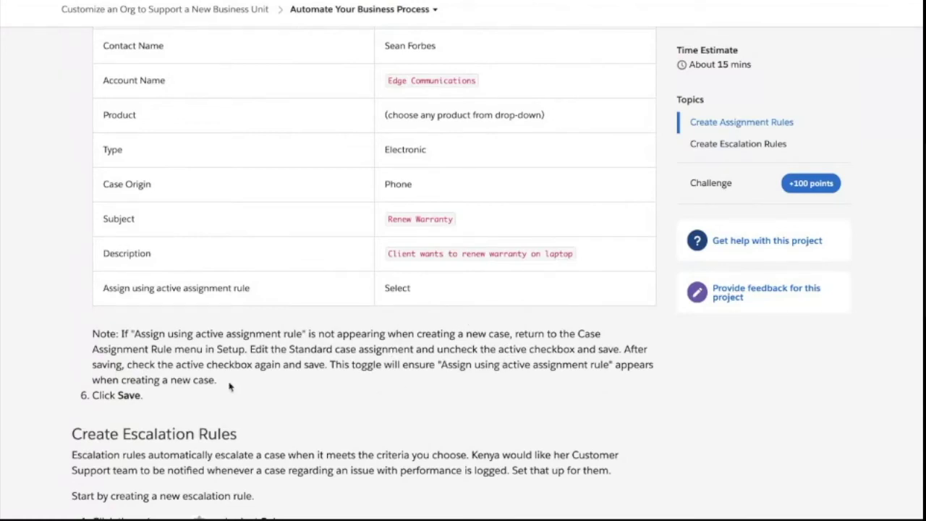
pyautogui.moveTo(225, 387); pyautogui.dragTo(92, 335)
pyautogui.click(176, 351)
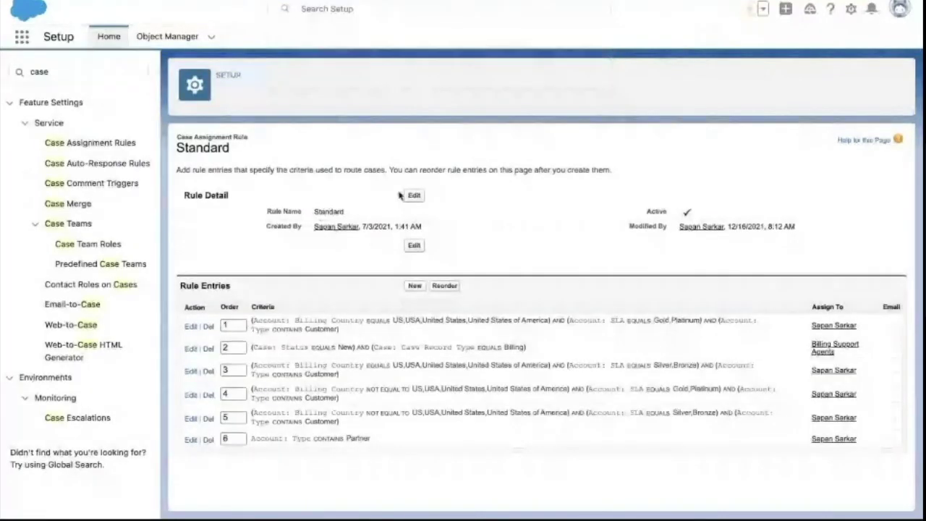
# - Deactivate the Standard assignment rule and save, then reactivate it and save again
pyautogui.click(411, 197)
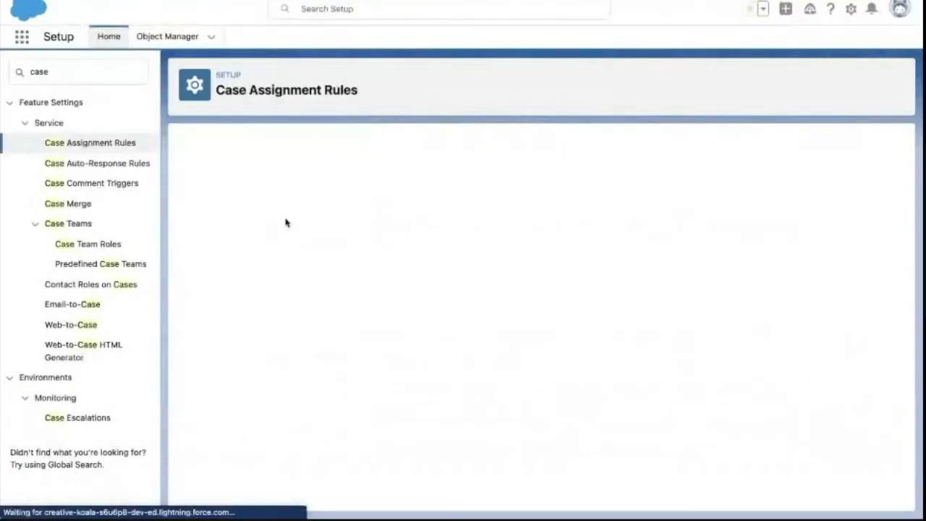
pyautogui.click(191, 256)
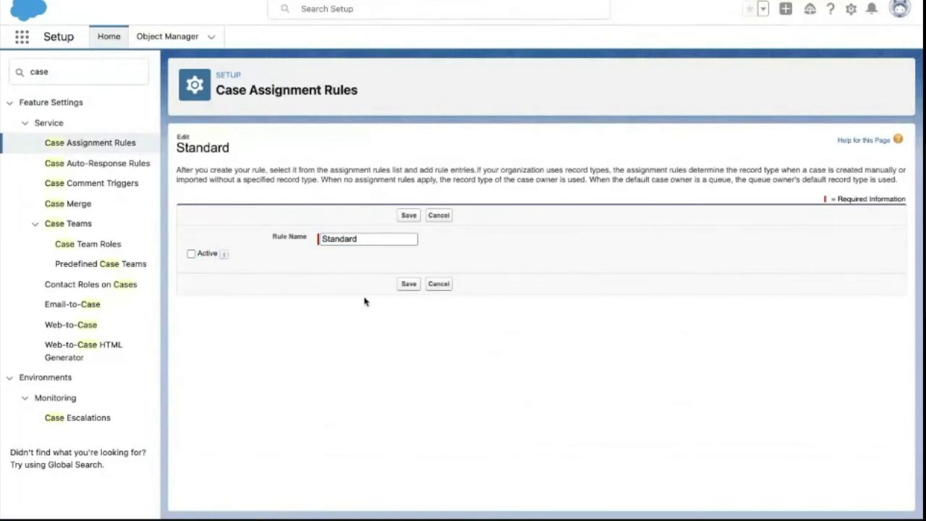
pyautogui.click(408, 286)
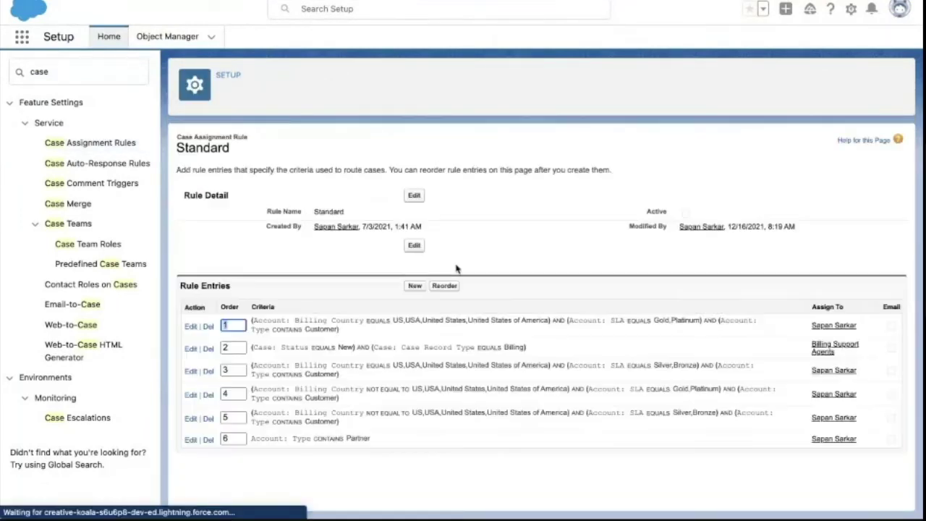
pyautogui.click(415, 197)
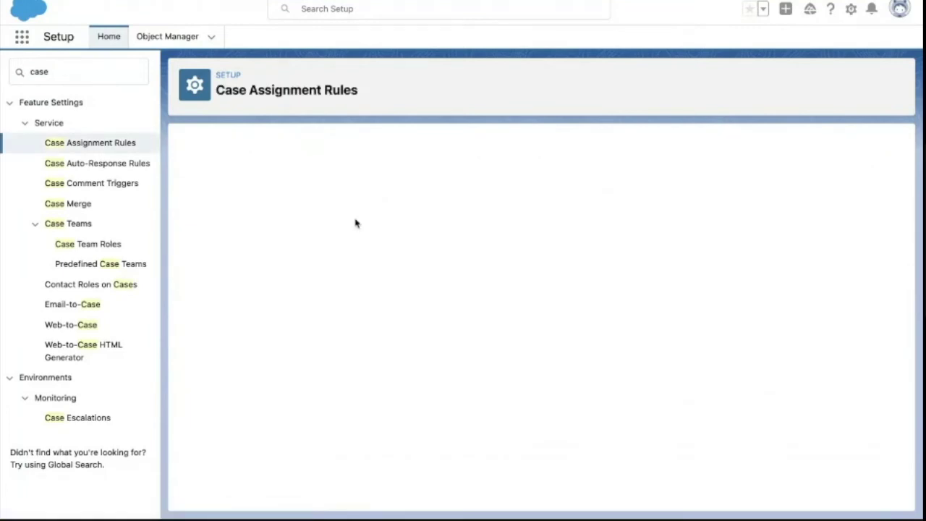
pyautogui.click(191, 254)
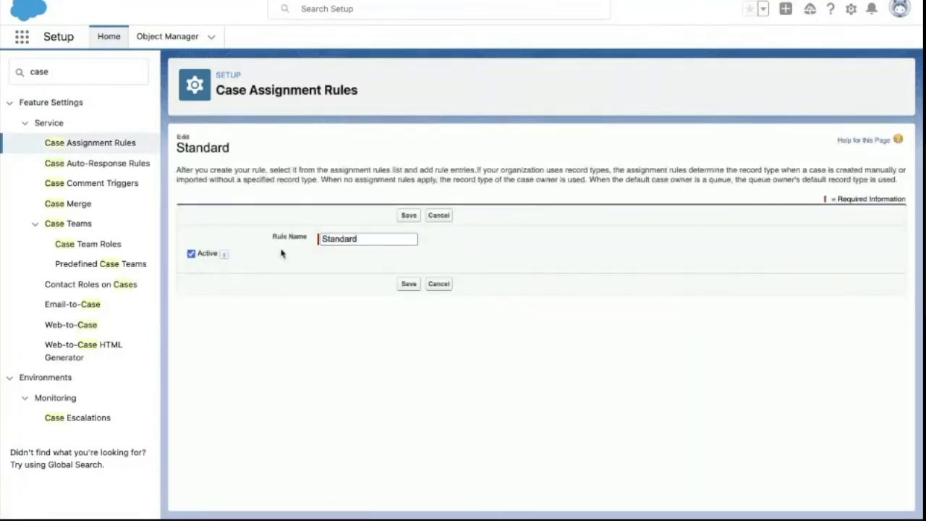
pyautogui.click(408, 219)
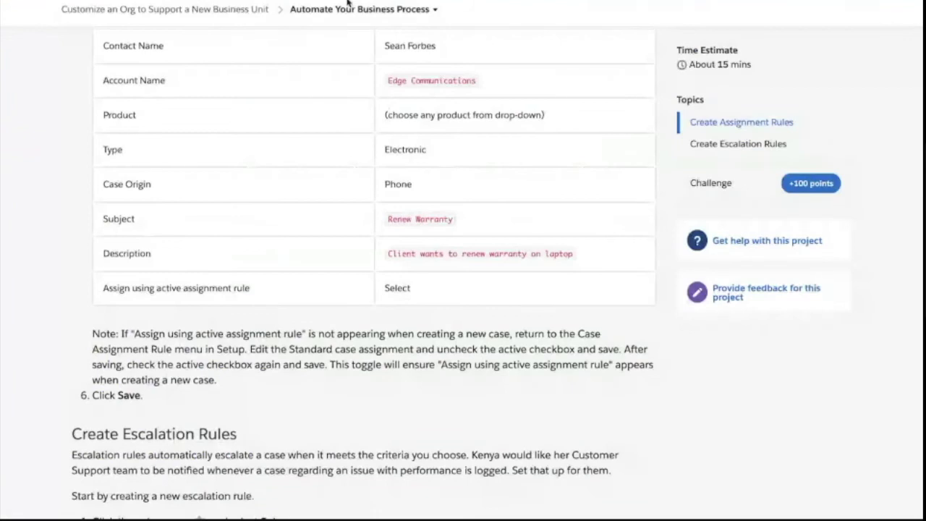
pyautogui.scroll(-1, 327, 341)
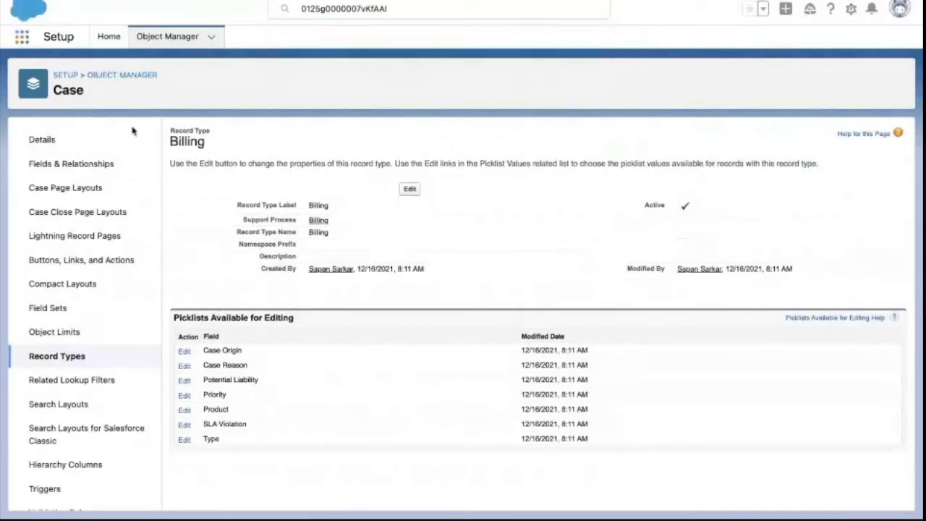
# - From the Cases list, create and save a new Billing case with Case Origin Phone
pyautogui.write('cas')
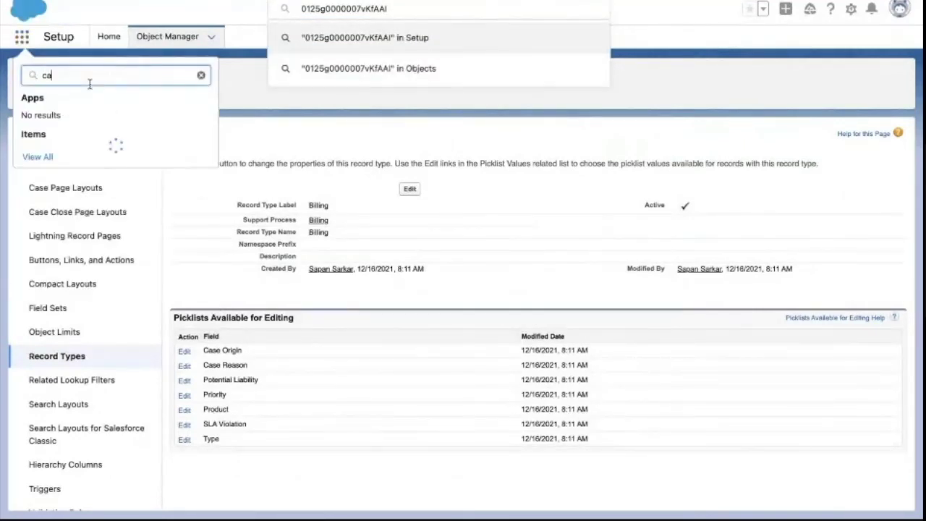
pyautogui.write('es')
pyautogui.click(57, 152)
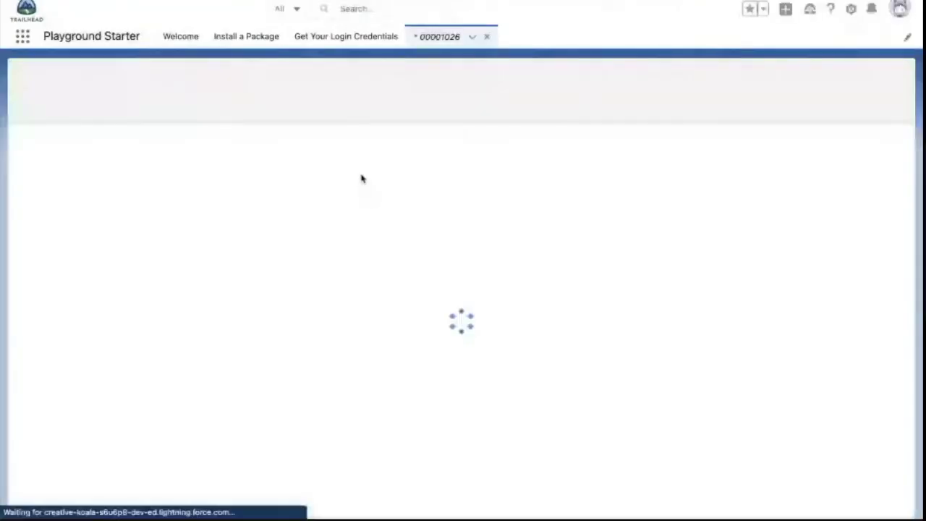
pyautogui.click(793, 85)
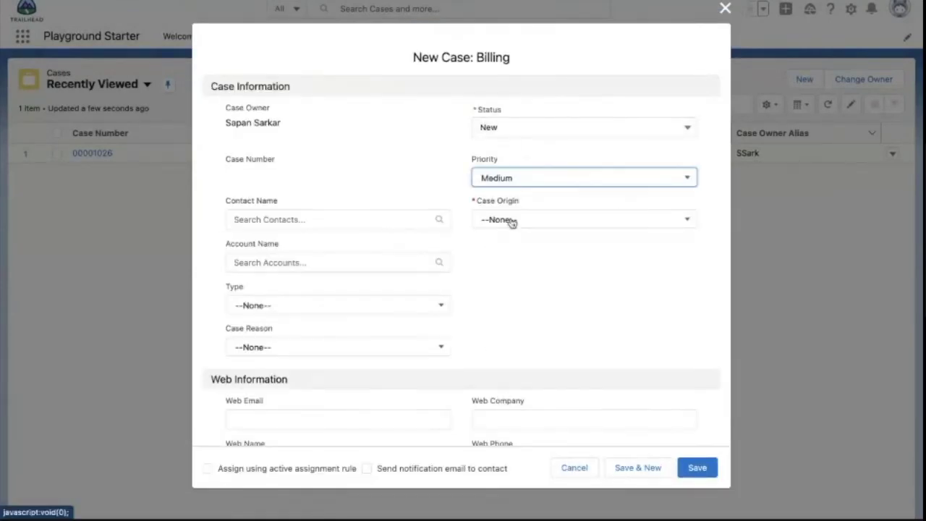
pyautogui.click(511, 220)
pyautogui.click(503, 266)
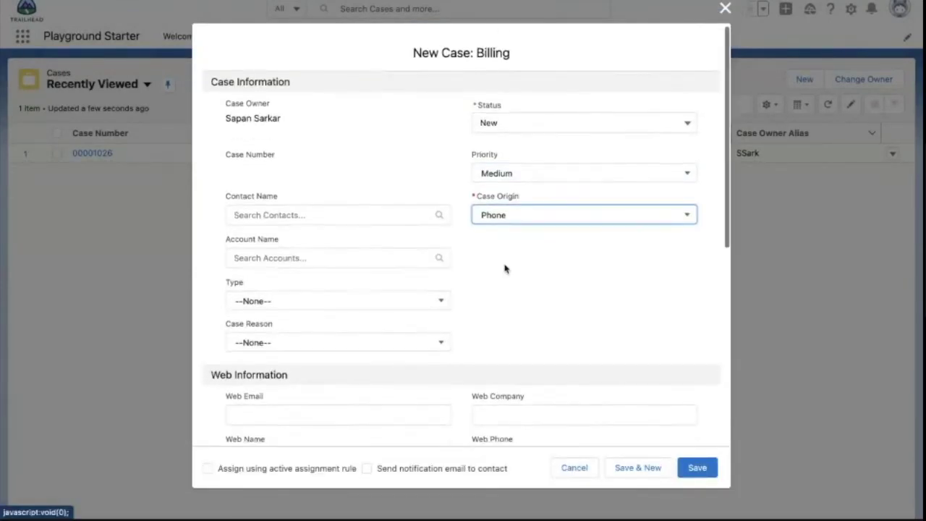
pyautogui.rightClick(692, 466)
pyautogui.press('Escape')
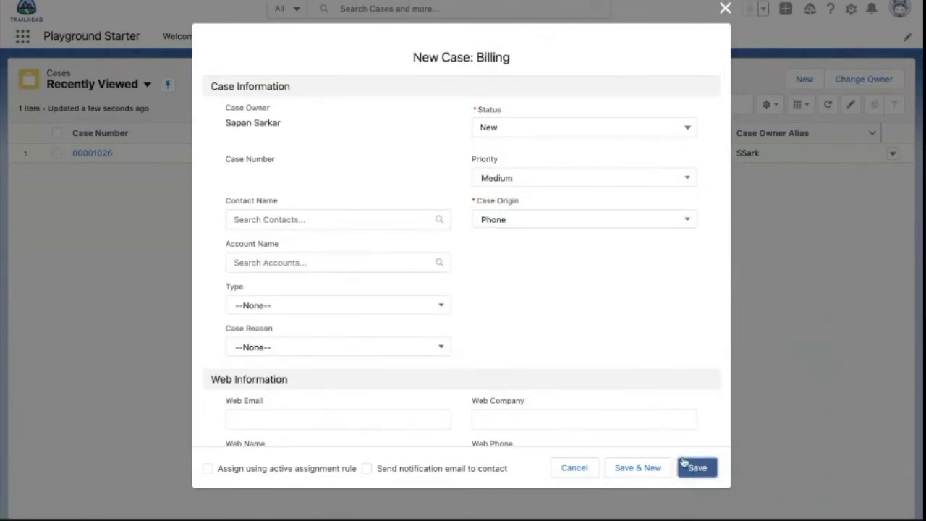
pyautogui.click(693, 468)
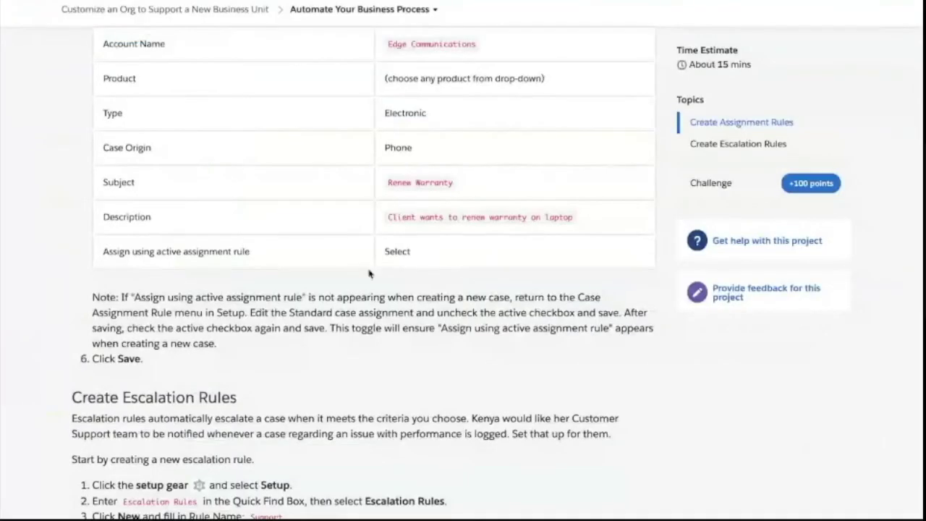
pyautogui.scroll(-2, 371, 275)
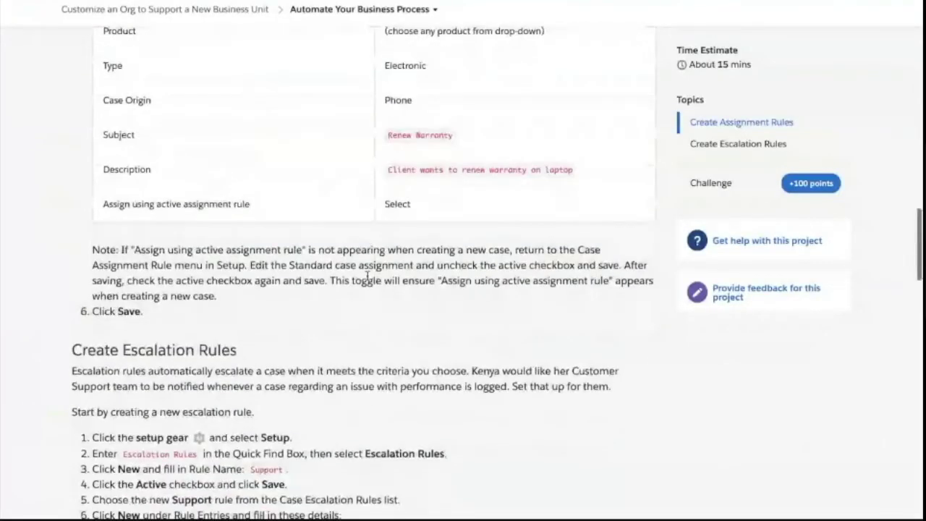
pyautogui.scroll(-2, 356, 346)
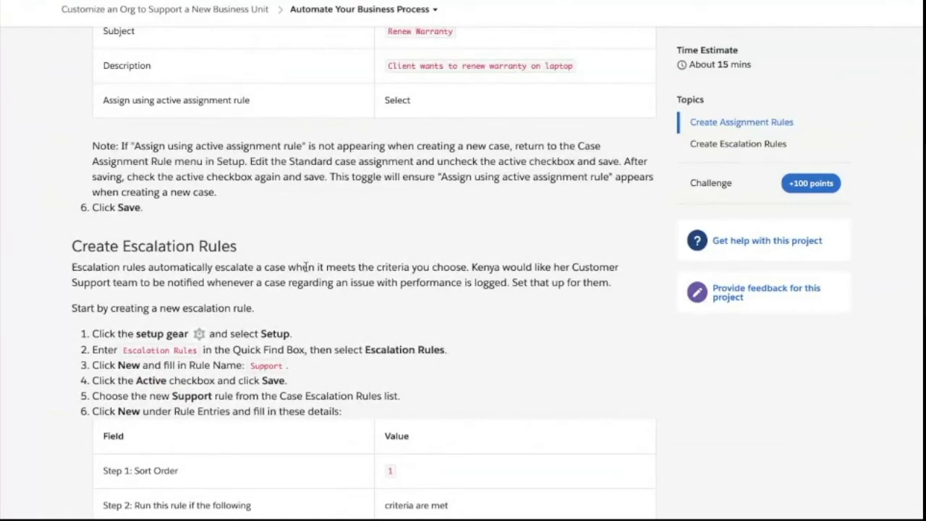
pyautogui.hotkey('alt', 'Tab')
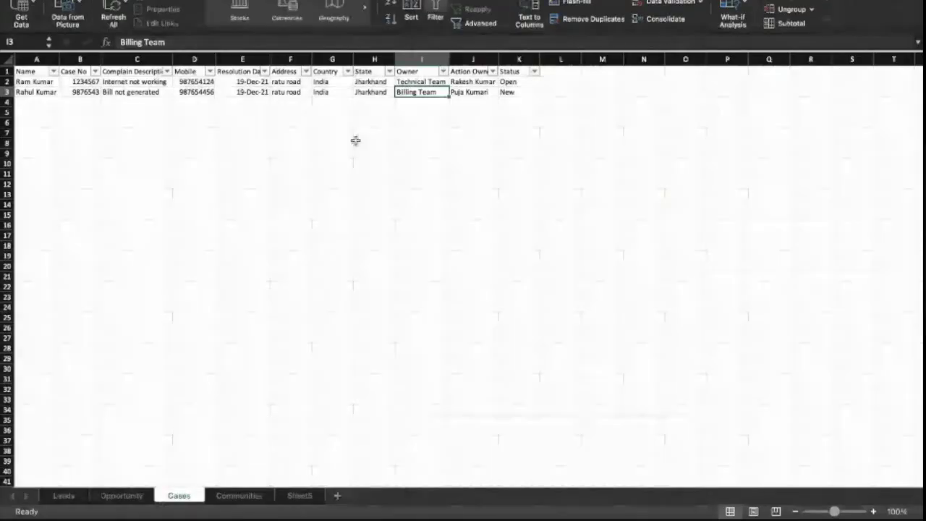
# - Widen the Resolution Date column and check both cases' resolution dates
pyautogui.click(113, 99)
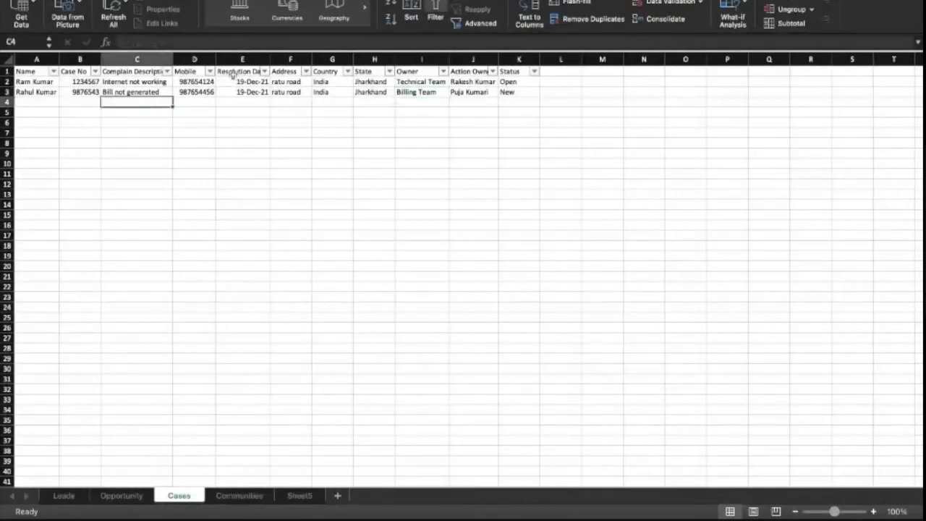
pyautogui.click(232, 71)
pyautogui.moveTo(270, 58); pyautogui.dragTo(280, 58)
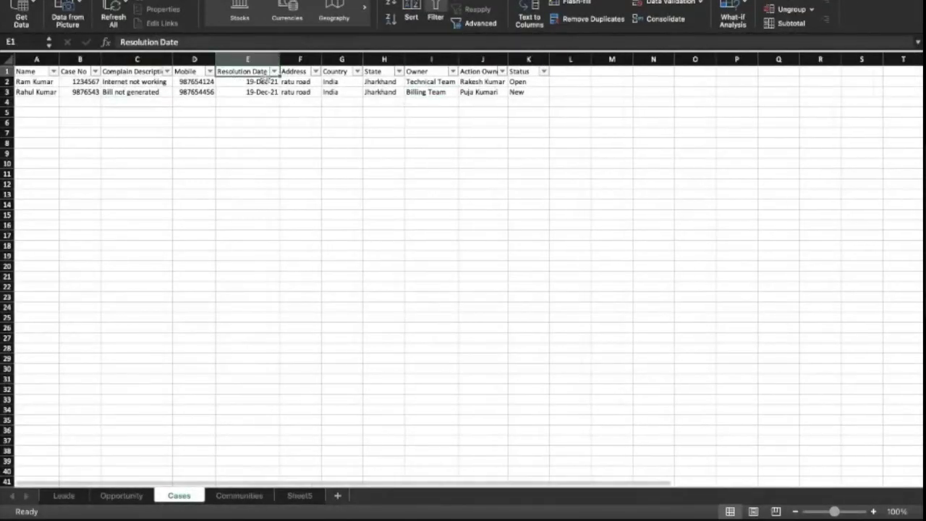
pyautogui.click(252, 83)
pyautogui.click(253, 92)
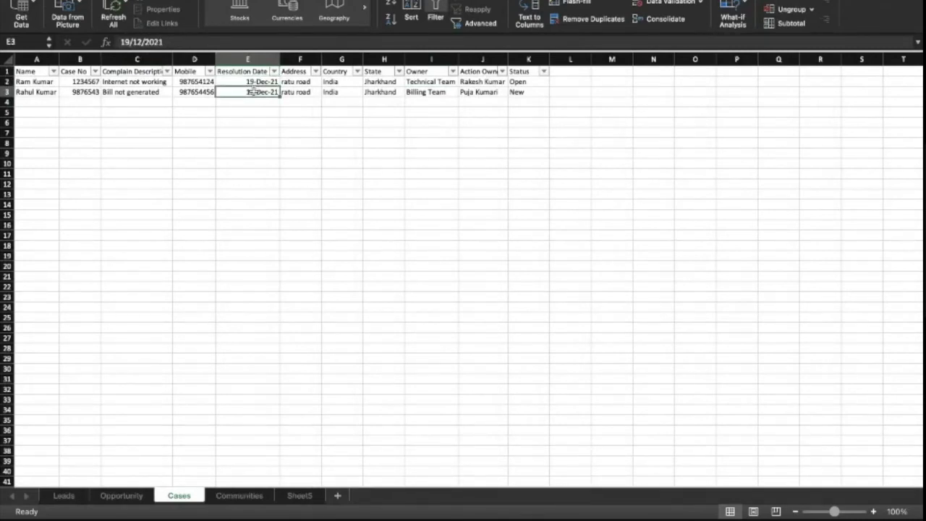
pyautogui.click(150, 92)
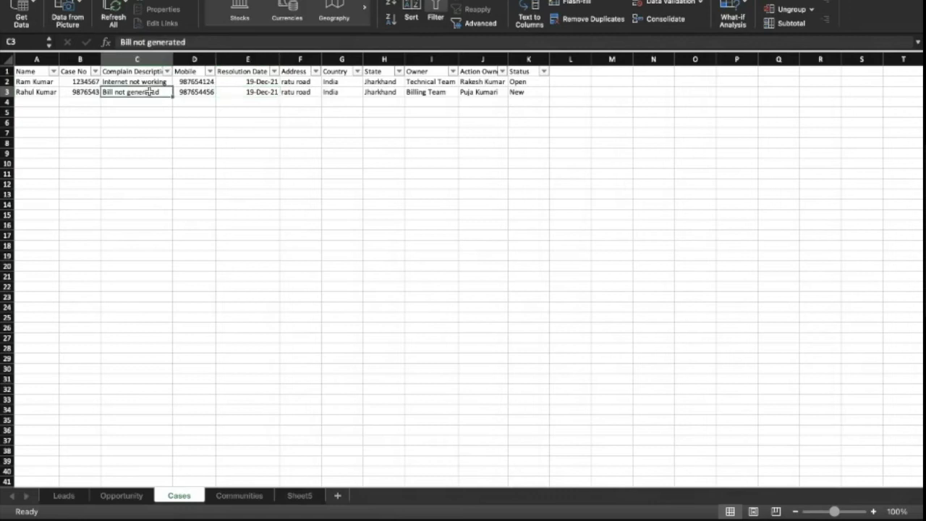
pyautogui.click(245, 92)
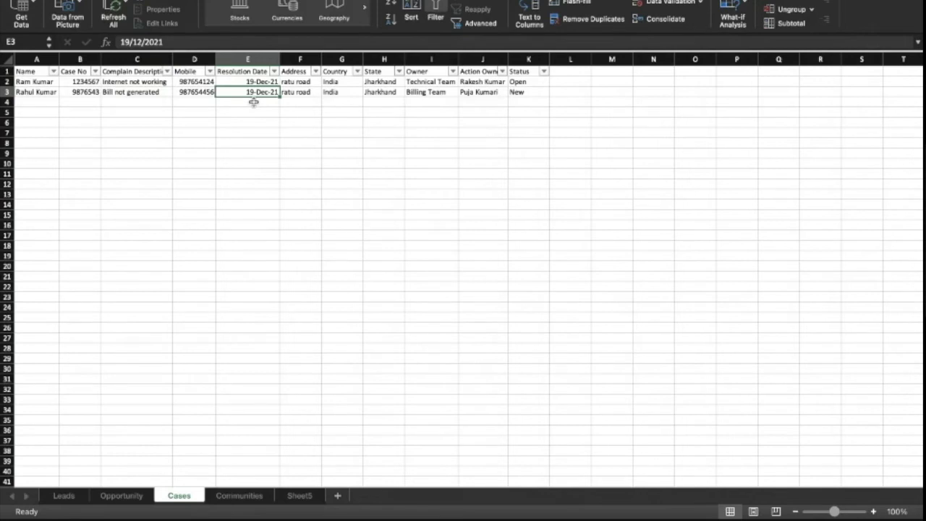
# - Add the heading 'Escalation Person' in cell L1
pyautogui.click(570, 74)
pyautogui.write('Es')
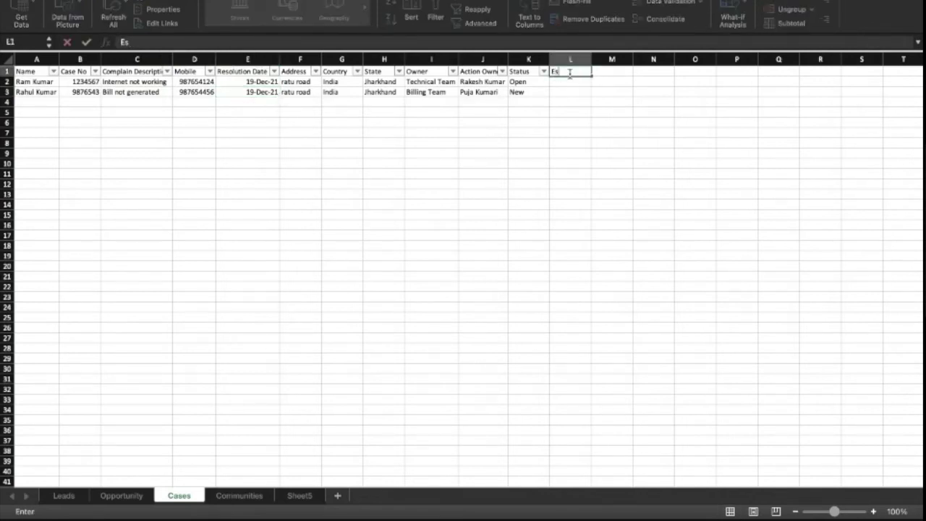
pyautogui.write('calatio')
pyautogui.write('n')
pyautogui.write(' P')
pyautogui.write('oint')
pyautogui.press('BackSpace')
pyautogui.press('BackSpace')
pyautogui.press('BackSpace')
pyautogui.press('BackSpace')
pyautogui.press('BackSpace')
pyautogui.press('BackSpace')
pyautogui.write('Person')
pyautogui.press('Return')
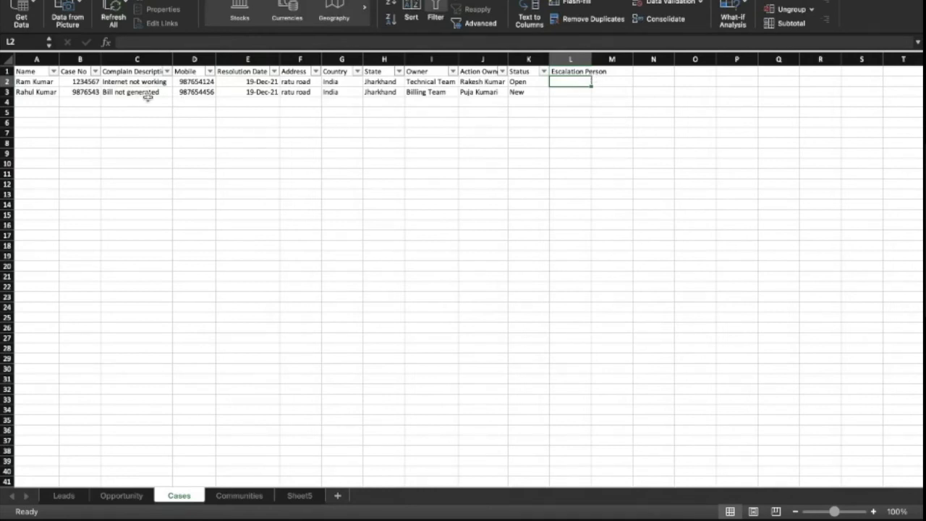
# - Review the second case's action owner, resolution date and escalation cells
pyautogui.click(482, 93)
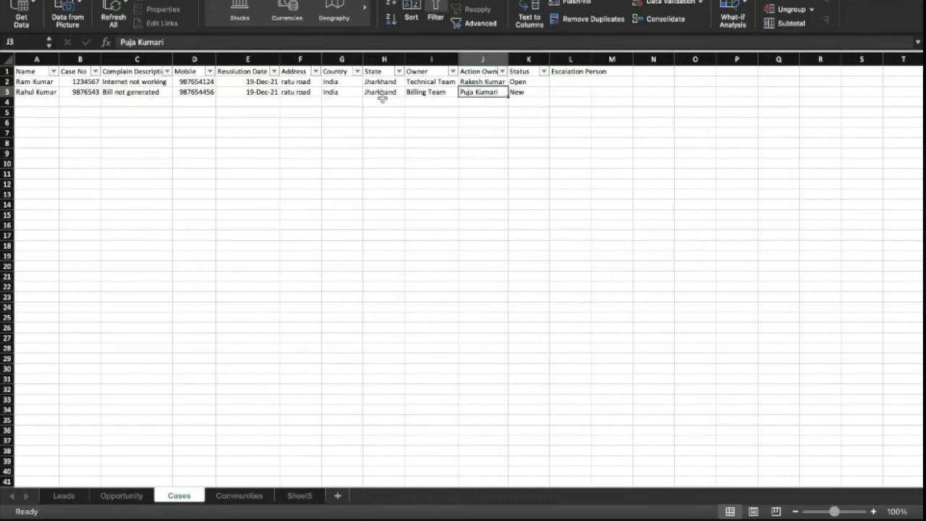
pyautogui.click(259, 93)
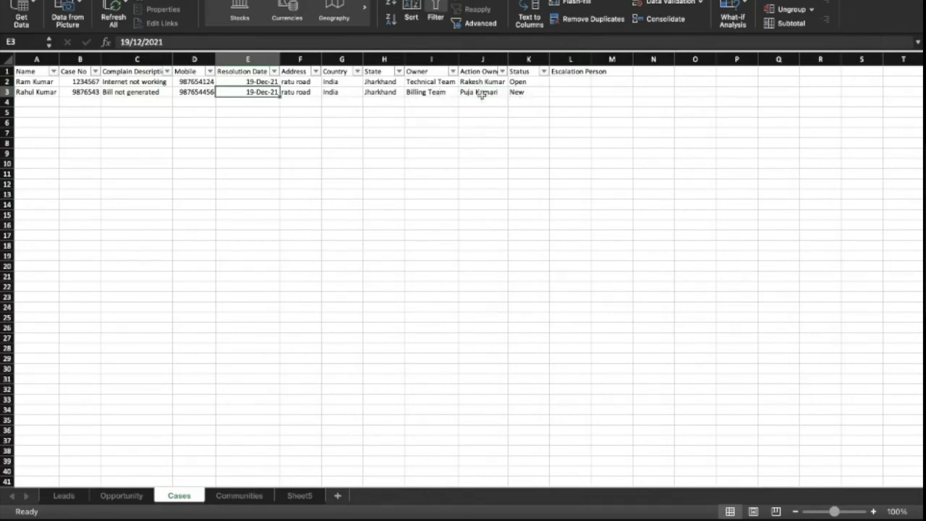
pyautogui.click(482, 93)
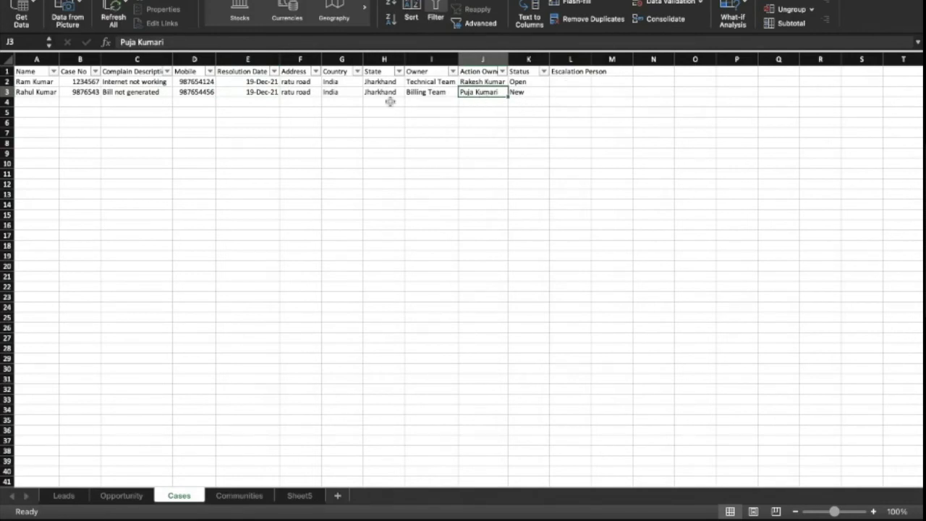
pyautogui.click(257, 92)
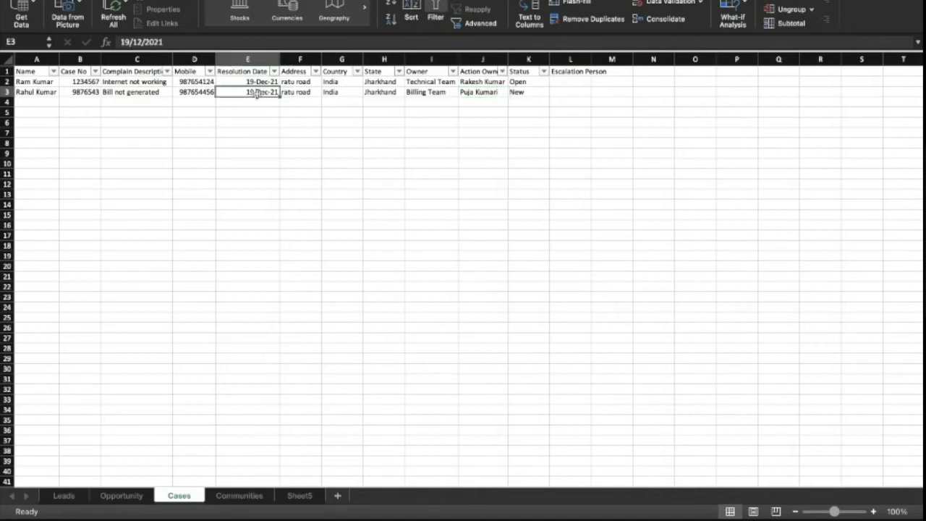
pyautogui.click(560, 92)
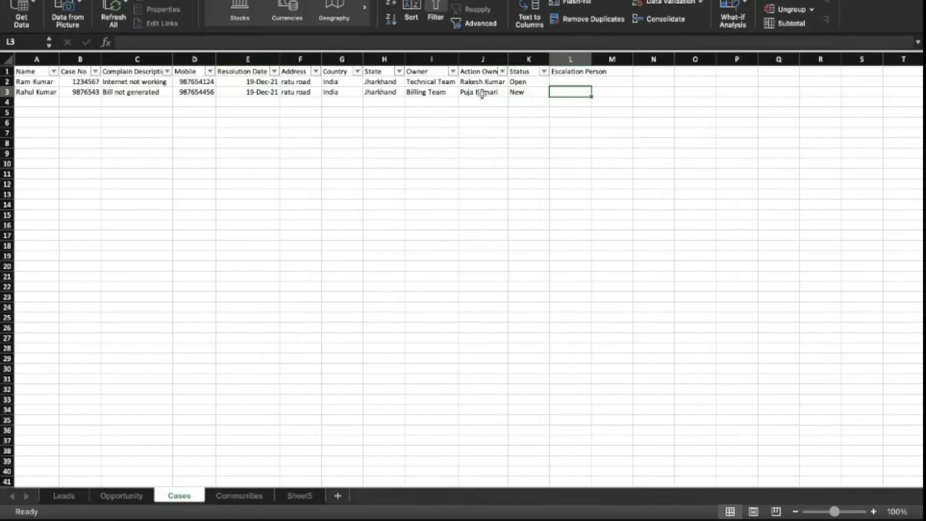
pyautogui.click(272, 93)
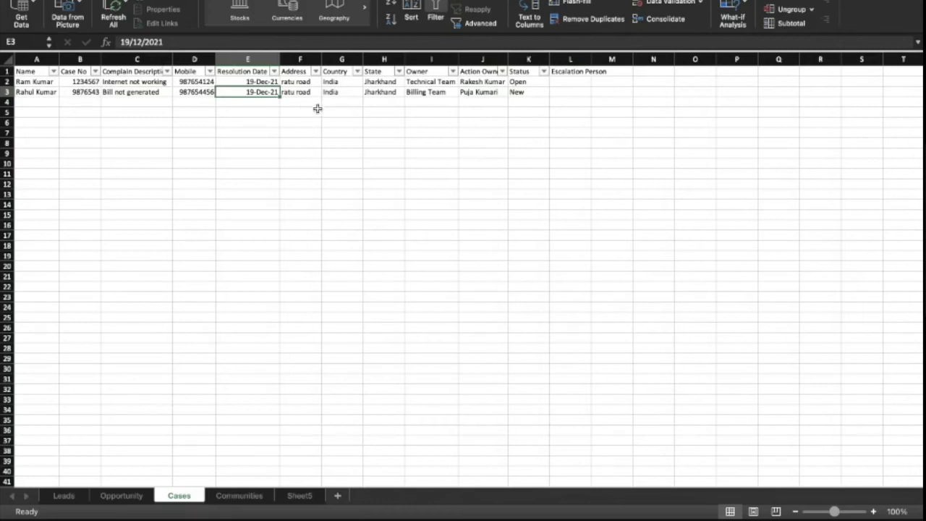
# - Enter 'Manager' as the escalation person in cell L3
pyautogui.click(554, 92)
pyautogui.write('Manager')
pyautogui.press('Return')
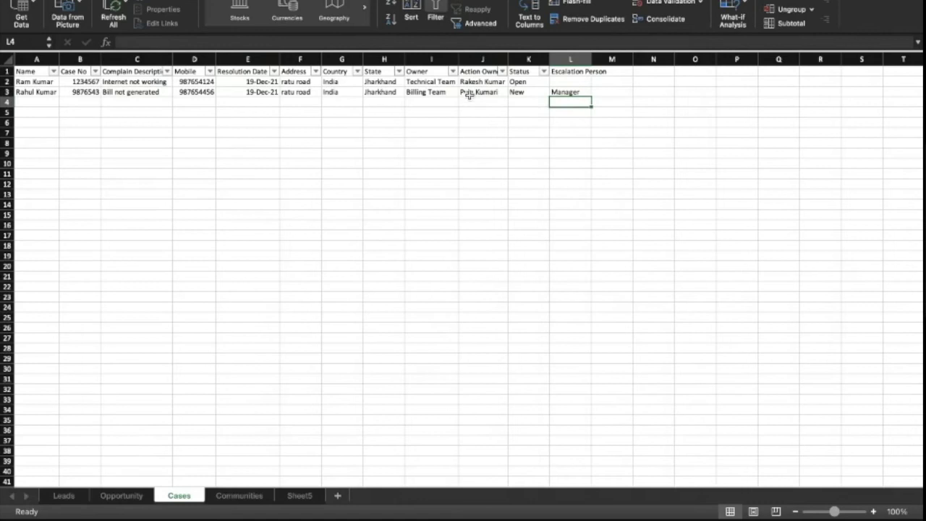
# - Review the second case's row, briefly opening and closing the Resolution Date filter
pyautogui.click(476, 93)
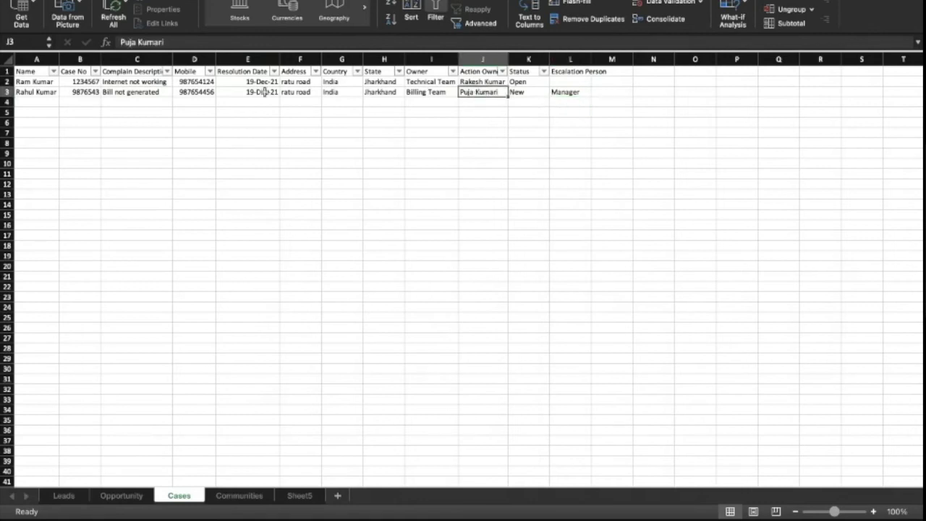
pyautogui.click(250, 93)
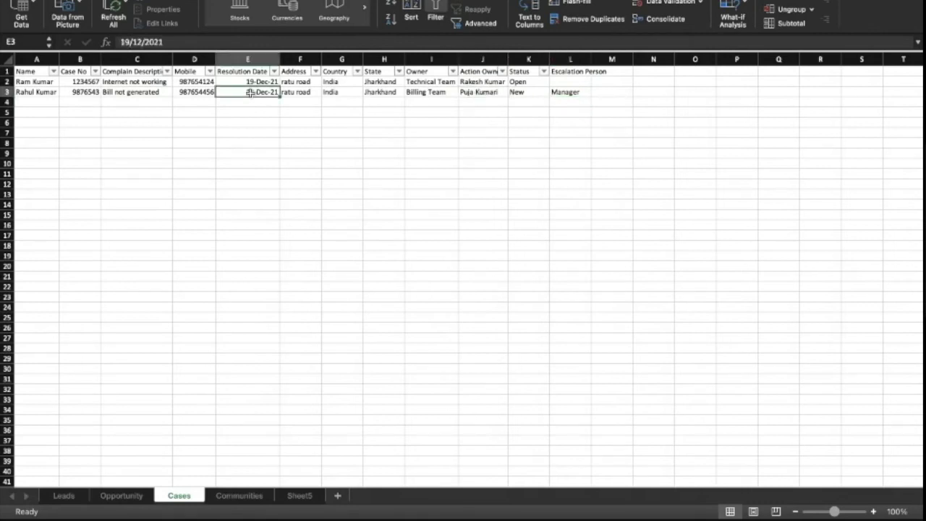
pyautogui.click(565, 91)
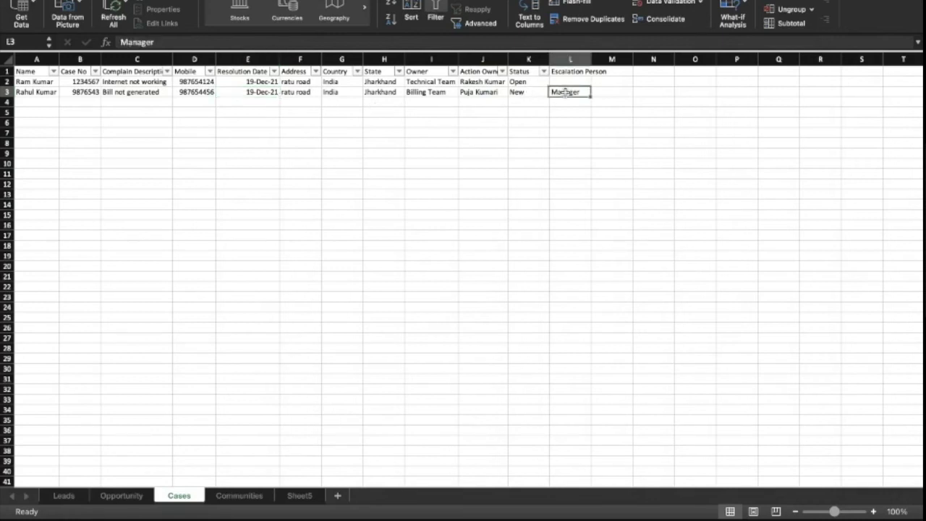
pyautogui.click(501, 93)
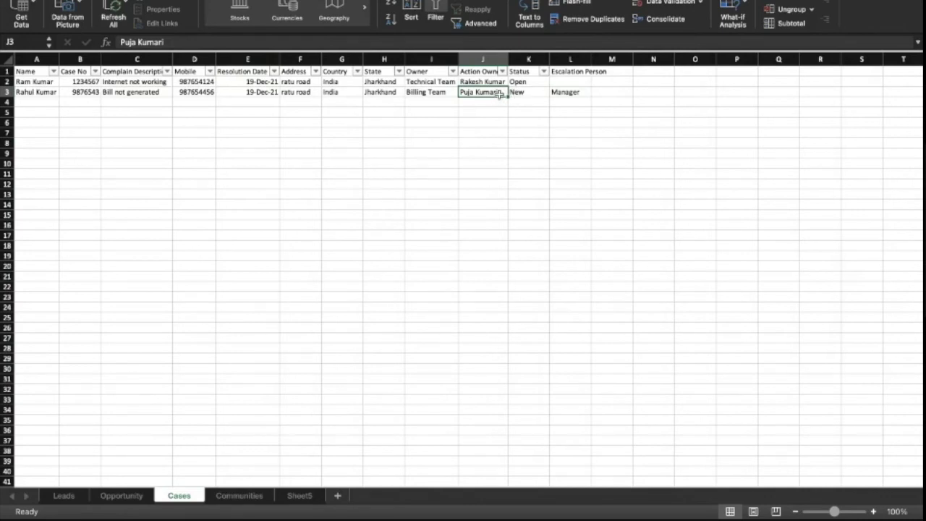
pyautogui.click(247, 95)
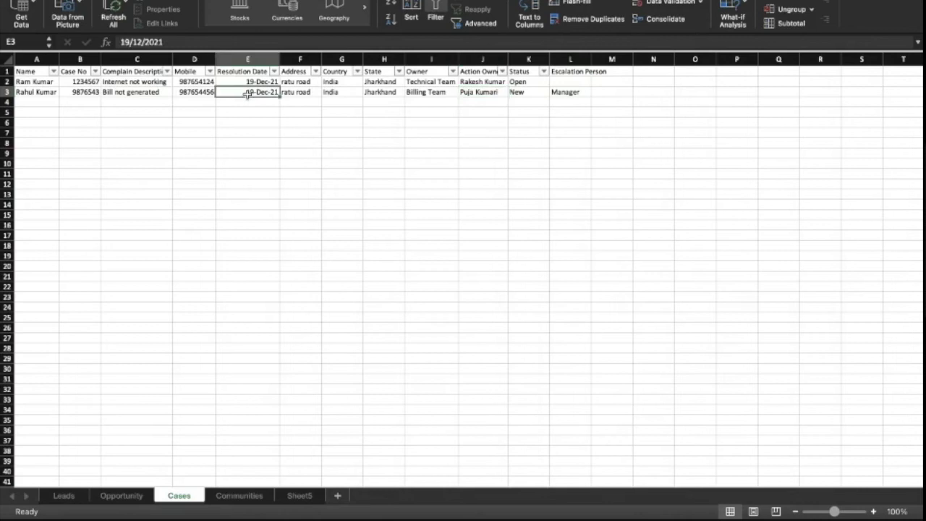
pyautogui.click(564, 92)
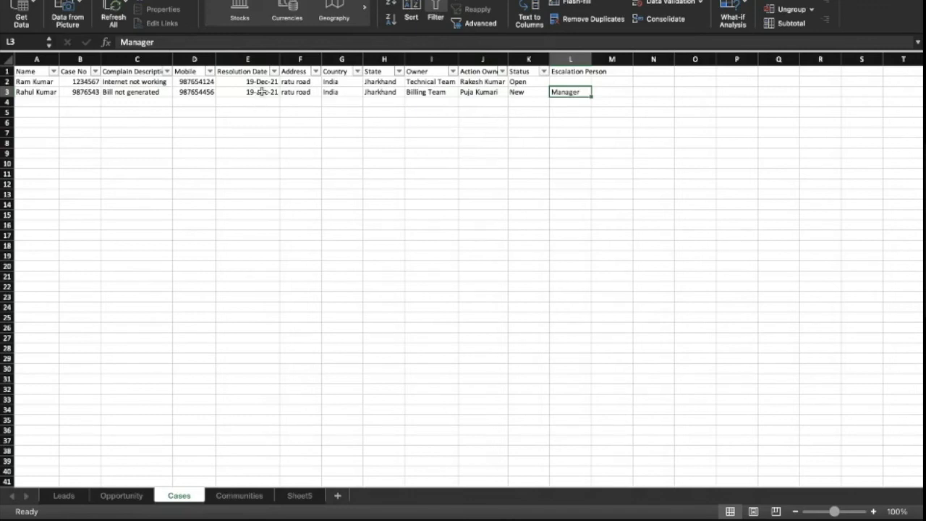
pyautogui.click(275, 71)
pyautogui.click(242, 118)
pyautogui.click(529, 94)
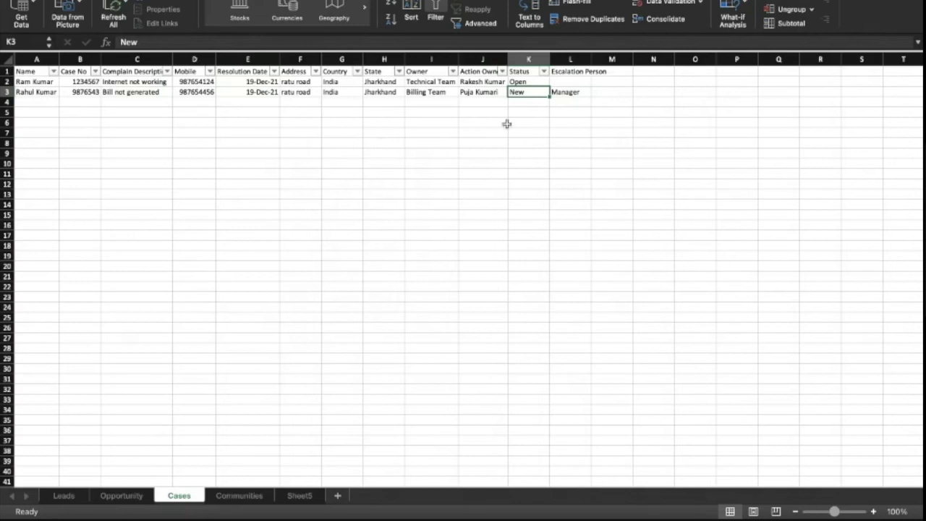
pyautogui.click(570, 92)
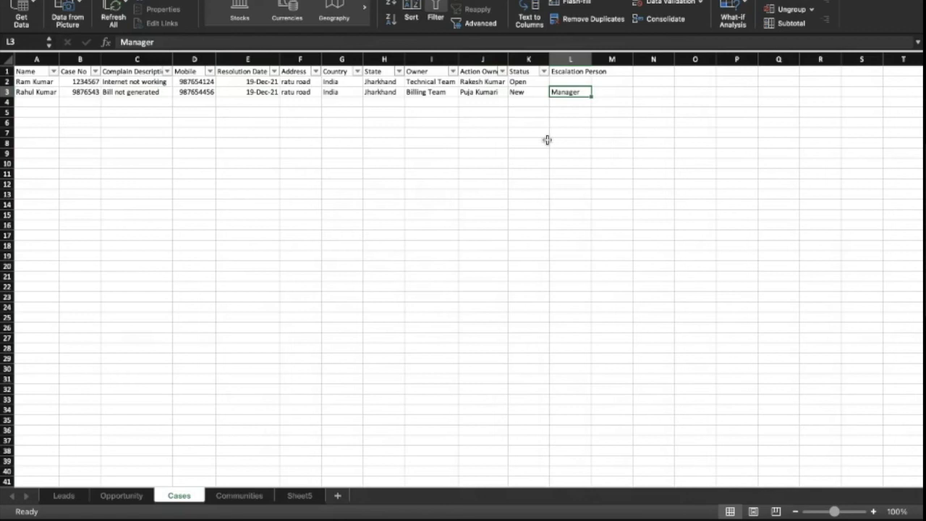
pyautogui.hotkey('ctrl', 'Right')
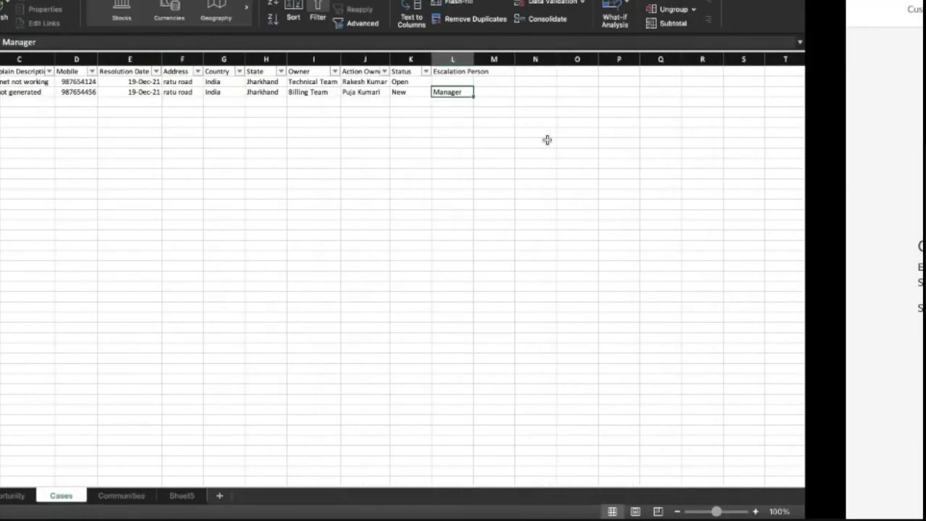
# - Read the Trailhead unit, highlighting 'escalate a case', the manager's name and 'performance'
pyautogui.scroll(-3, 474, 168)
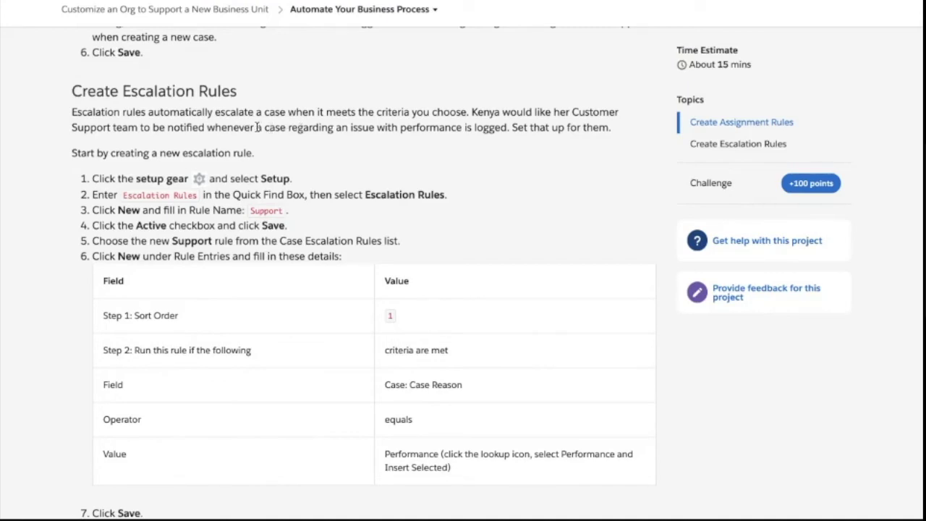
pyautogui.moveTo(216, 114); pyautogui.dragTo(278, 111)
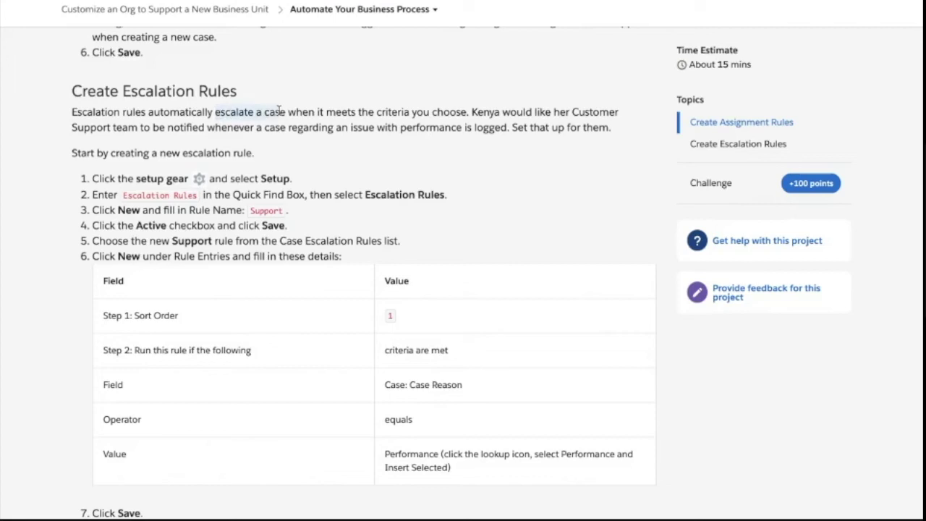
pyautogui.doubleClick(489, 112)
pyautogui.scroll(15, 469, 107)
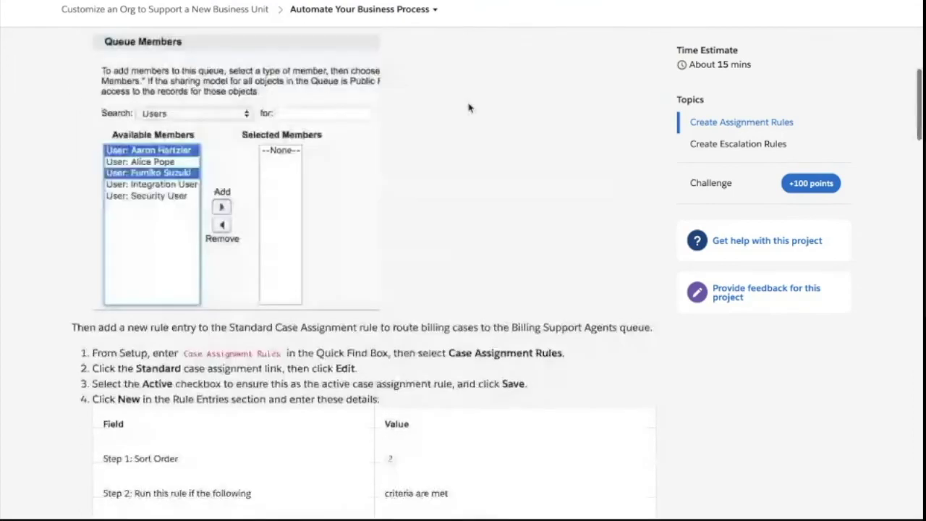
pyautogui.scroll(6, 469, 107)
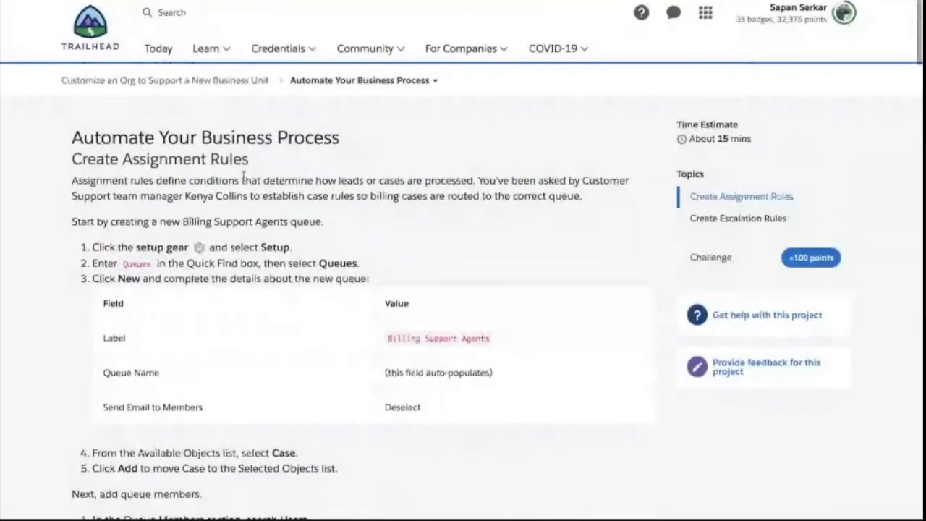
pyautogui.scroll(-18, 238, 202)
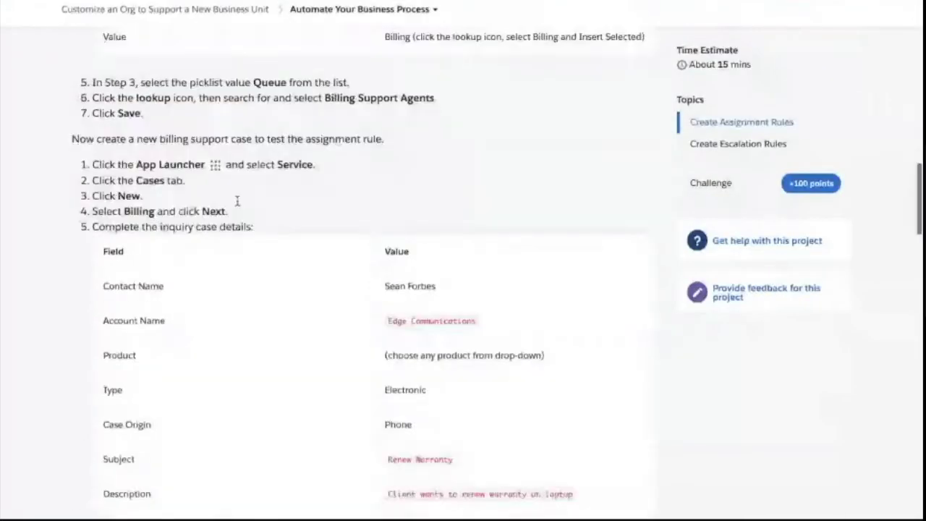
pyautogui.scroll(-4, 238, 203)
pyautogui.scroll(1, 238, 202)
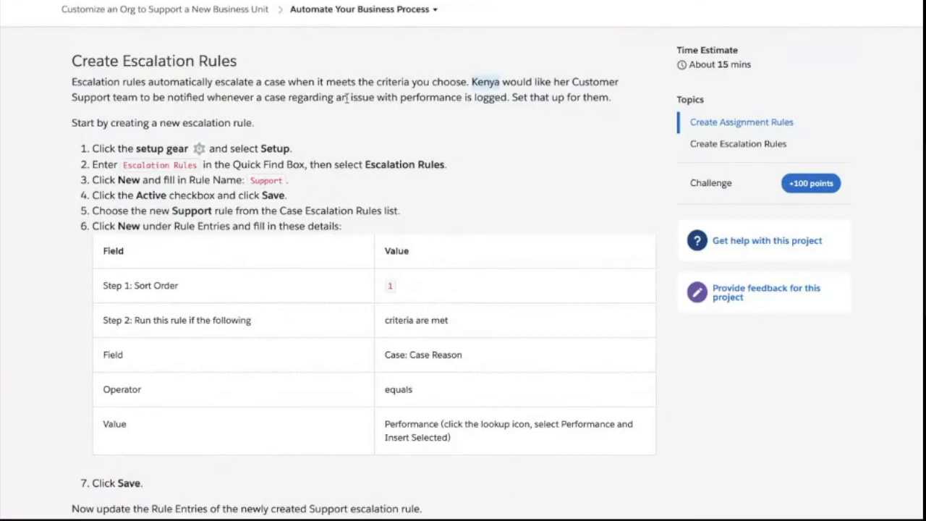
pyautogui.moveTo(400, 97); pyautogui.dragTo(460, 98)
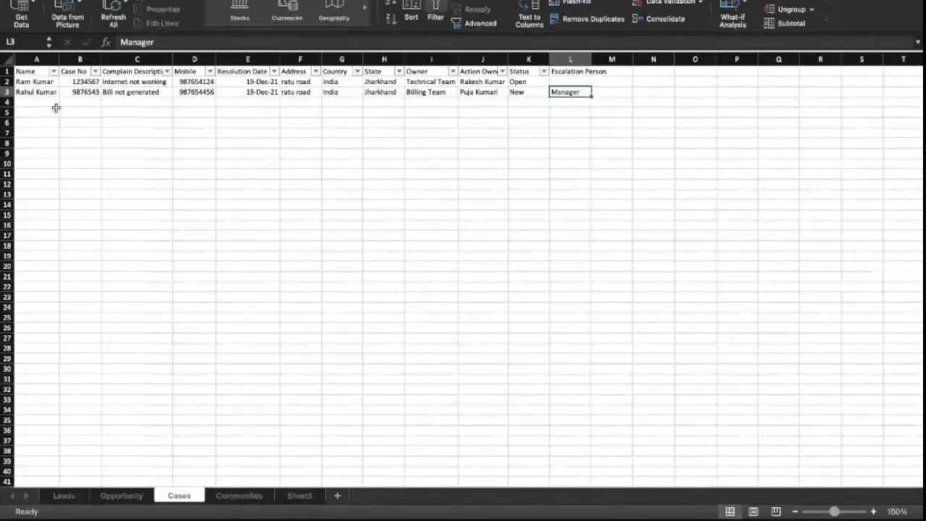
# - Enter the third case's name, case number, complaint 'Mobile hang' and mobile number in row 4
pyautogui.click(51, 103)
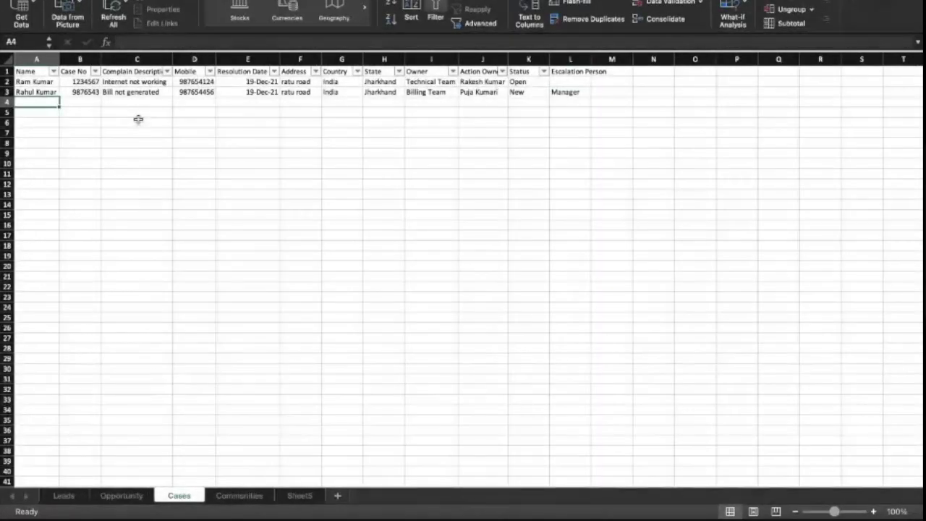
pyautogui.press('Tab')
pyautogui.press('Tab')
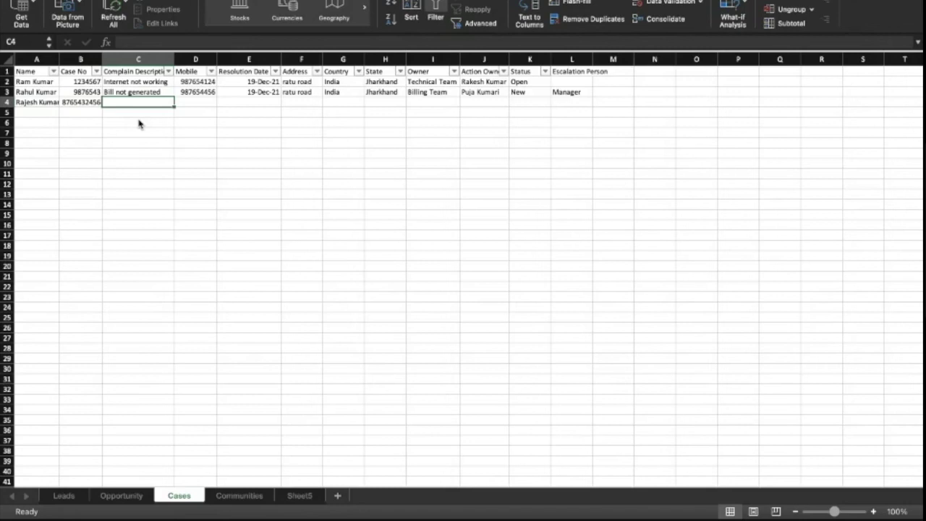
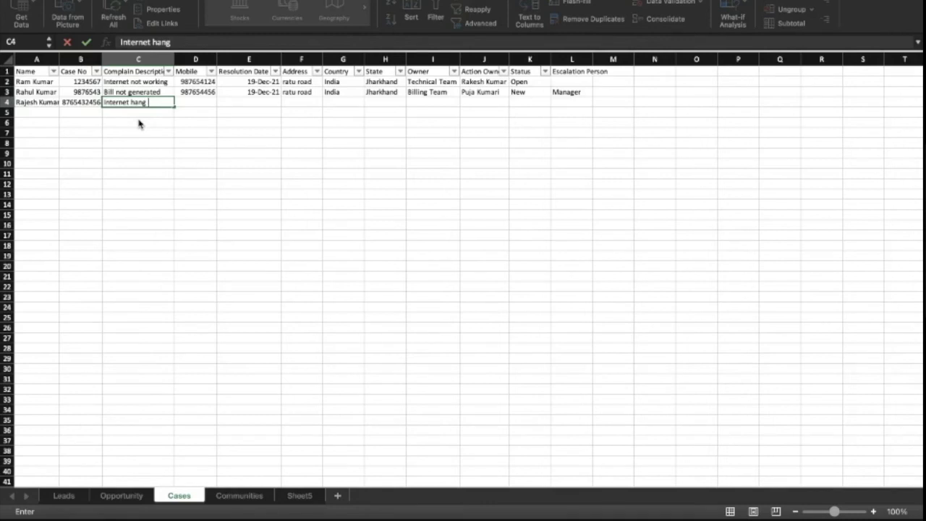
pyautogui.press('BackSpace')
pyautogui.press('BackSpace')
pyautogui.press('BackSpace')
pyautogui.press('BackSpace')
pyautogui.press('BackSpace')
pyautogui.press('BackSpace')
pyautogui.press('BackSpace')
pyautogui.press('BackSpace')
pyautogui.press('BackSpace')
pyautogui.press('BackSpace')
pyautogui.press('BackSpace')
pyautogui.press('BackSpace')
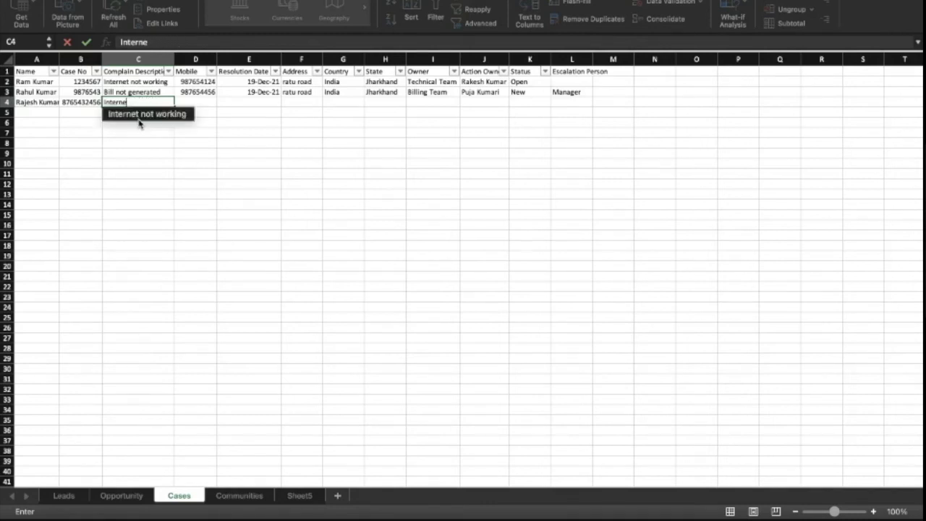
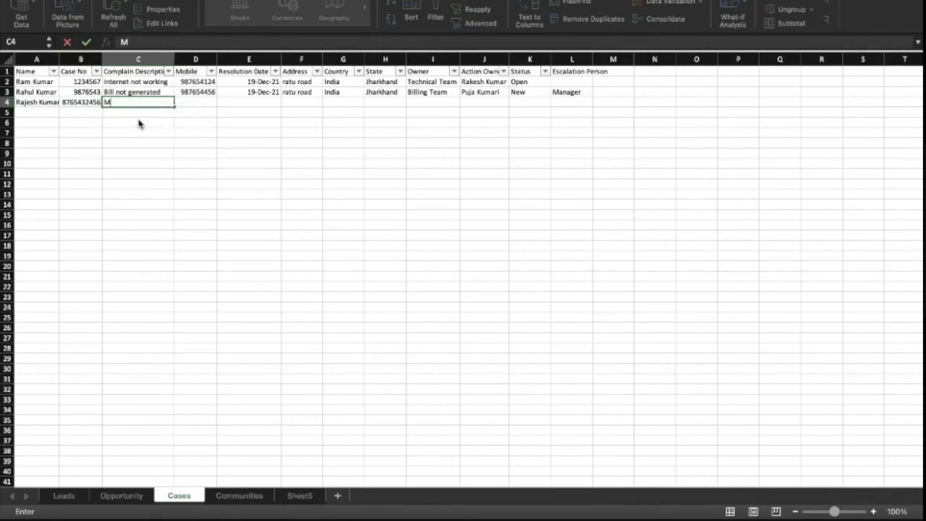
pyautogui.press('Tab')
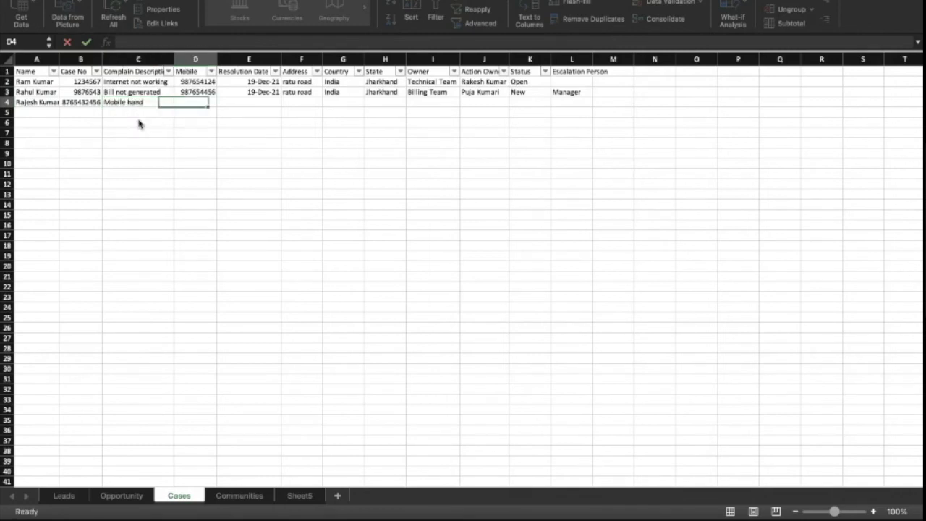
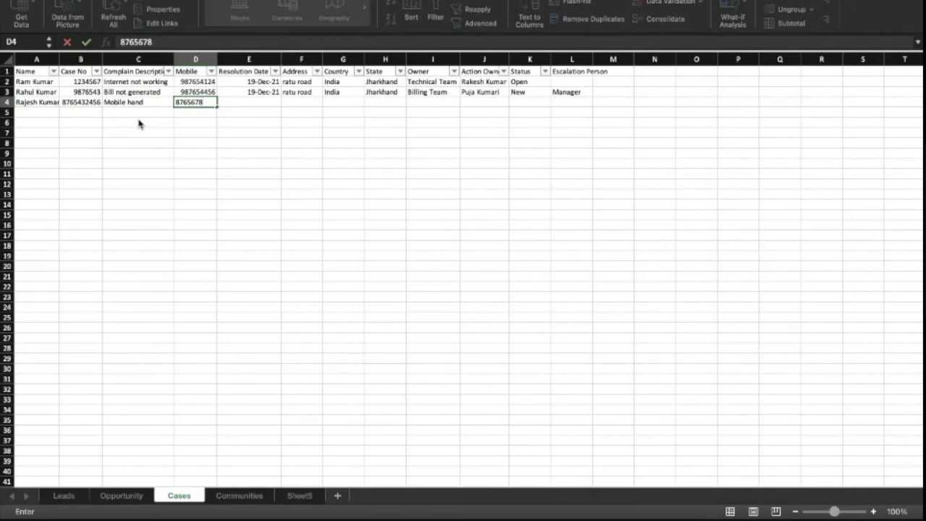
pyautogui.press('Tab')
# - Copy the resolution date down into E4 and change it to 20-Dec-21
pyautogui.press('Up')
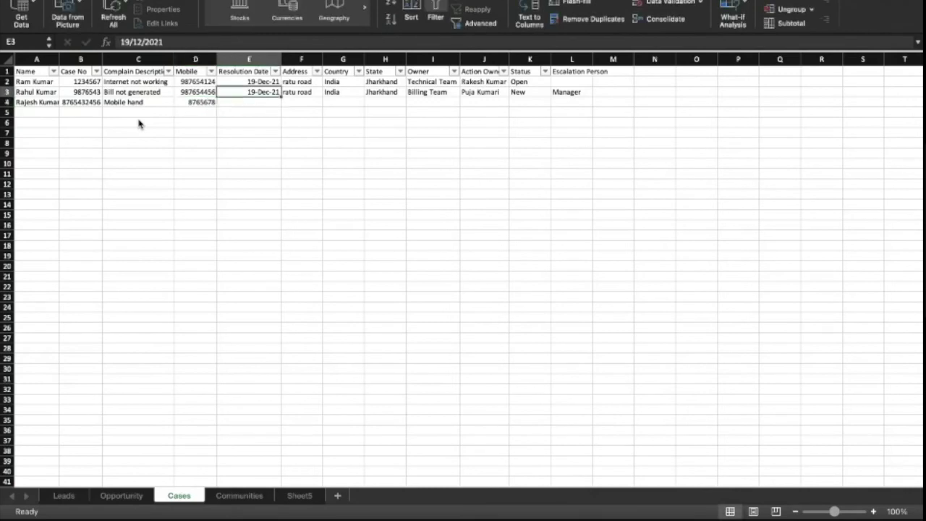
pyautogui.hotkey('ctrl', 'c')
pyautogui.press('Down')
pyautogui.hotkey('ctrl', 'v')
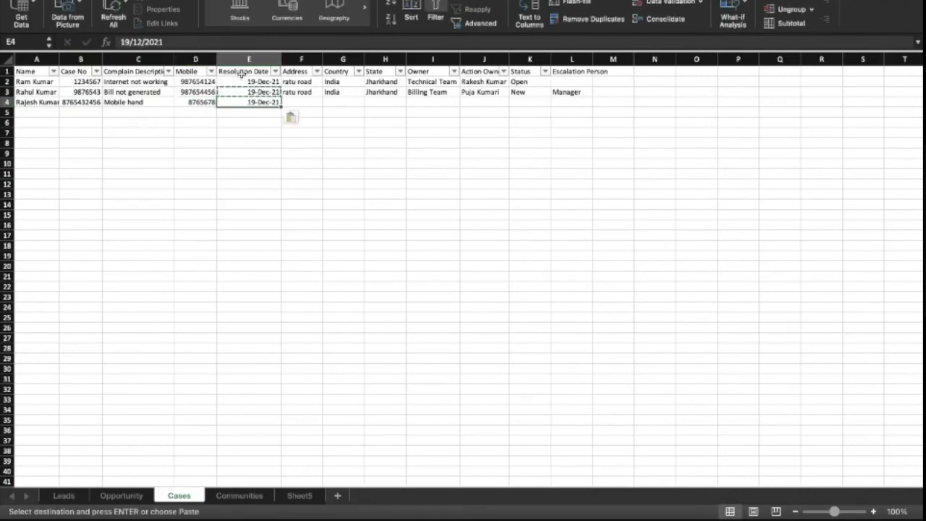
pyautogui.doubleClick(243, 102)
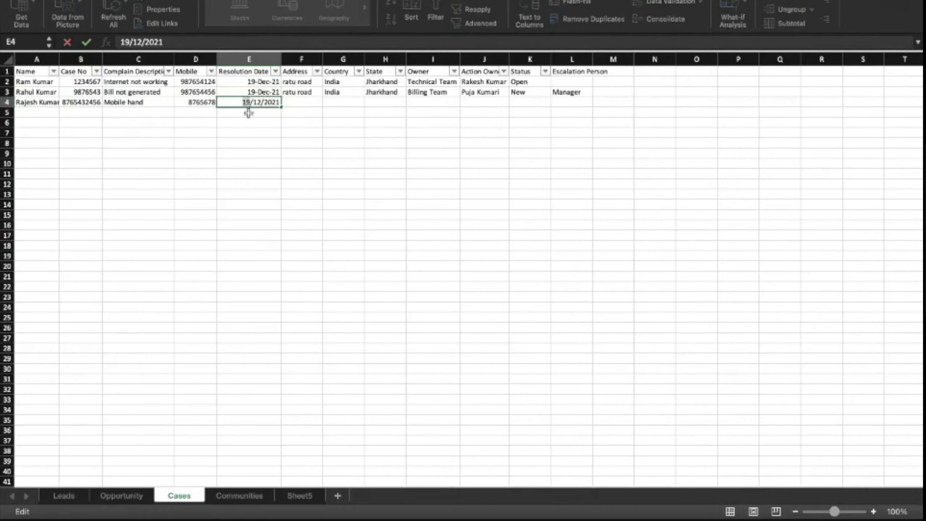
pyautogui.press('BackSpace')
pyautogui.press('BackSpace')
pyautogui.write('20')
pyautogui.press('Tab')
# - Copy the address ratu road, India, Jharkhand from row 3 into row 4
pyautogui.press('Up')
pyautogui.hotkey('shift', 'Right')
pyautogui.hotkey('shift', 'Right')
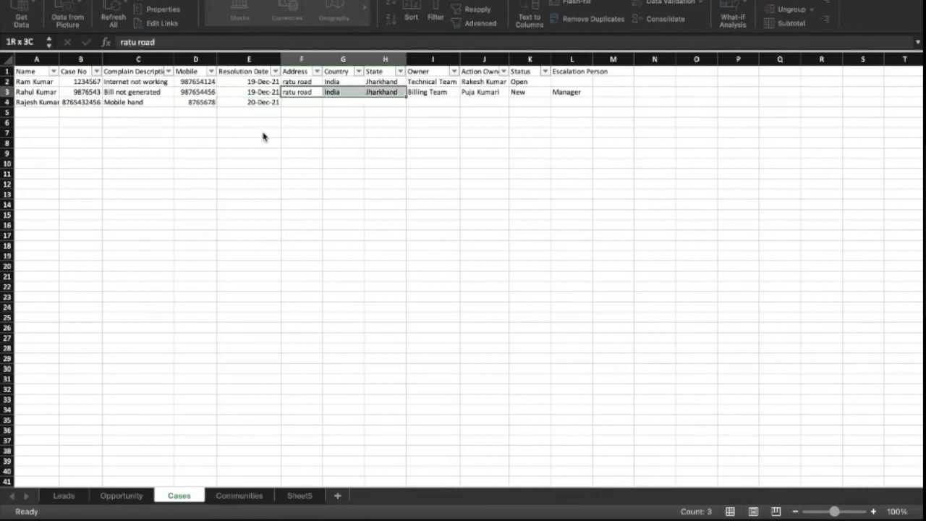
pyautogui.hotkey('ctrl', 'c')
pyautogui.press('Down')
pyautogui.hotkey('ctrl', 'v')
pyautogui.press('Tab')
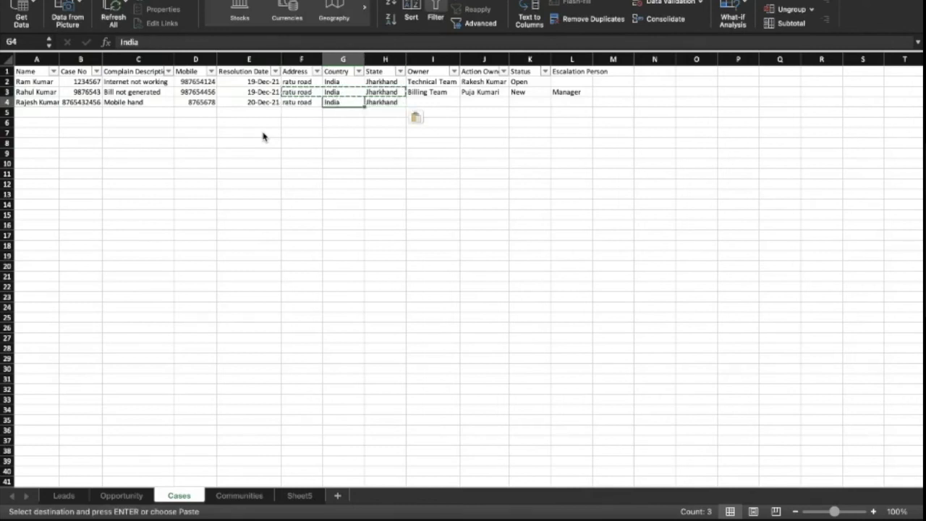
pyautogui.press('Tab')
pyautogui.press('Tab')
pyautogui.press('Tab')
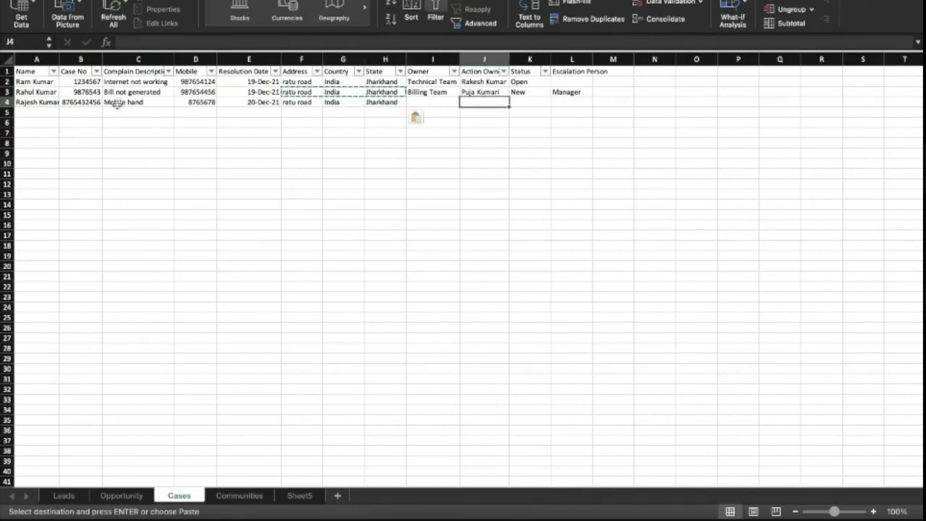
# - Fix row 4 by shortening the case number and lengthening the mobile number
pyautogui.doubleClick(90, 102)
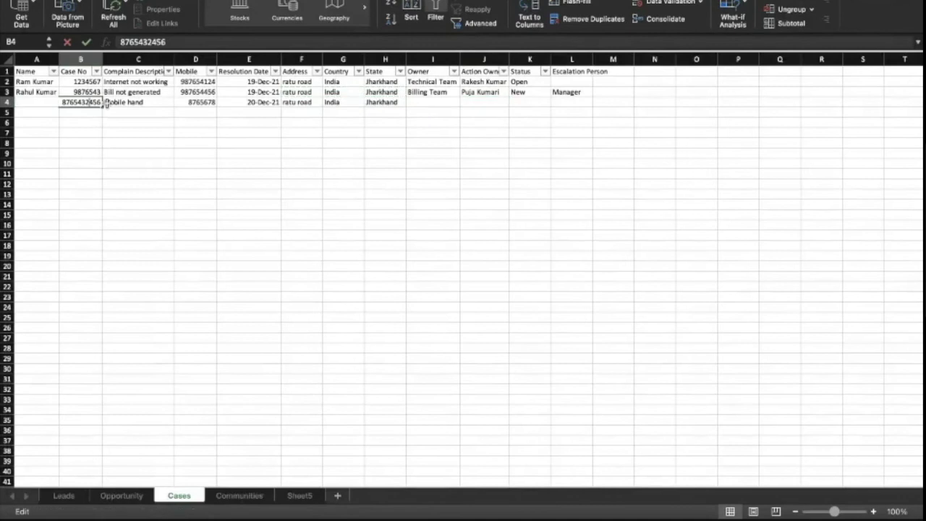
pyautogui.press('BackSpace')
pyautogui.press('BackSpace')
pyautogui.click(164, 103)
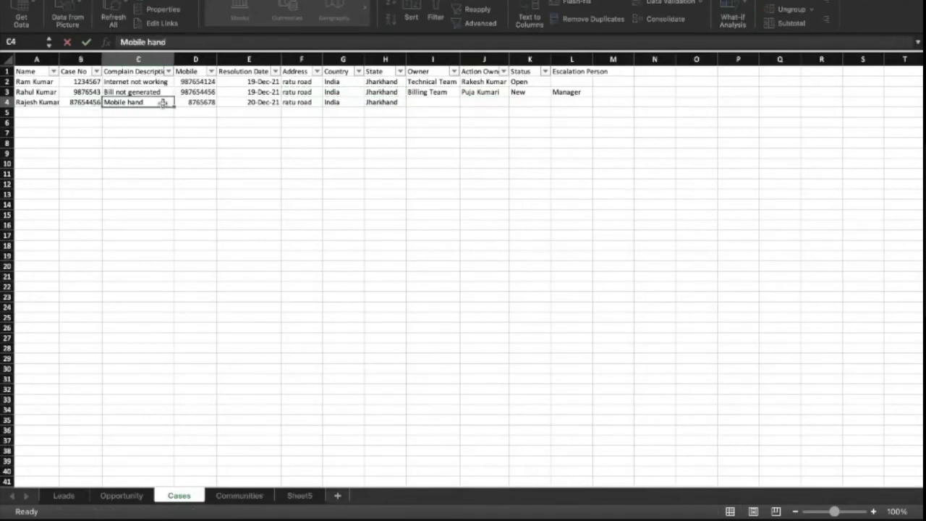
pyautogui.doubleClick(148, 102)
pyautogui.doubleClick(78, 102)
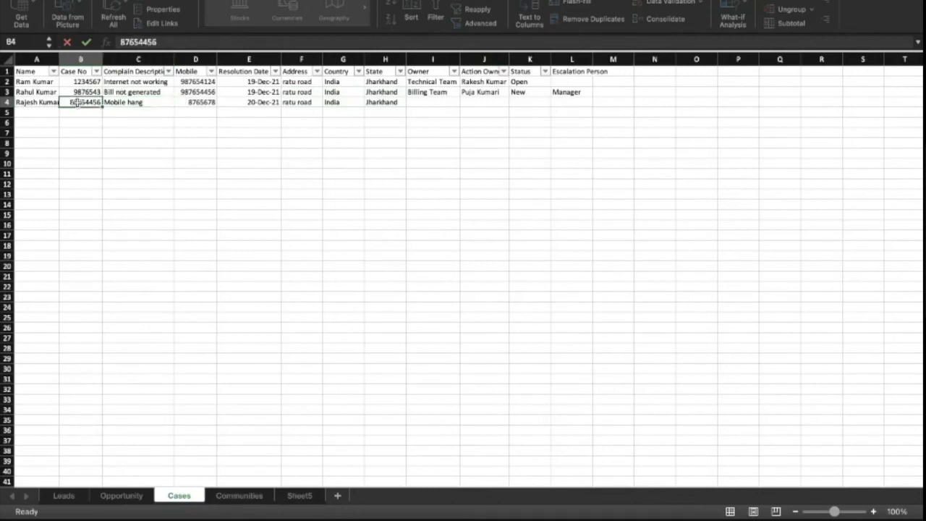
pyautogui.press('BackSpace')
pyautogui.click(178, 120)
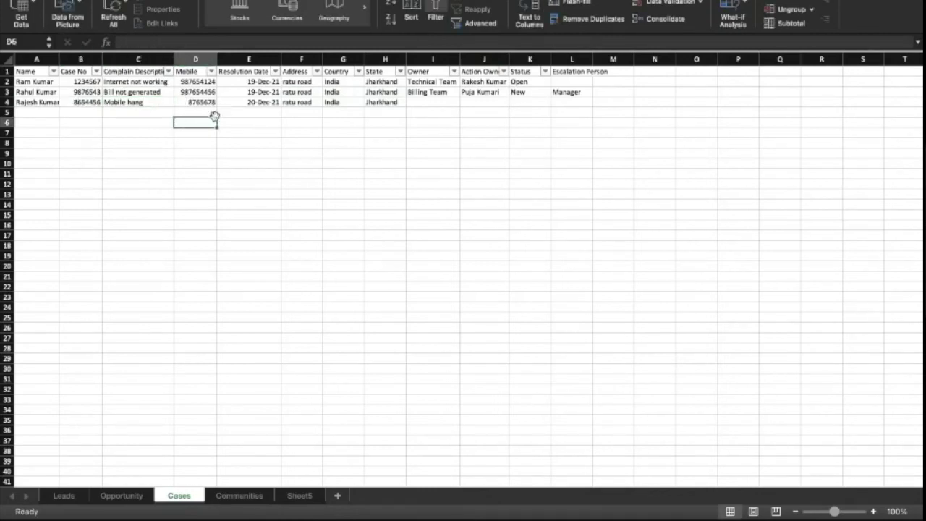
pyautogui.doubleClick(199, 102)
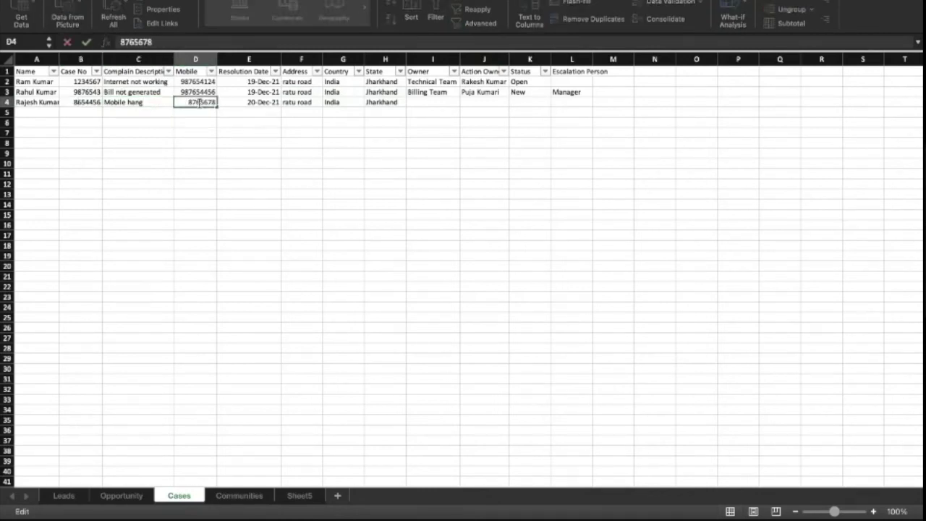
pyautogui.write('33')
pyautogui.click(251, 104)
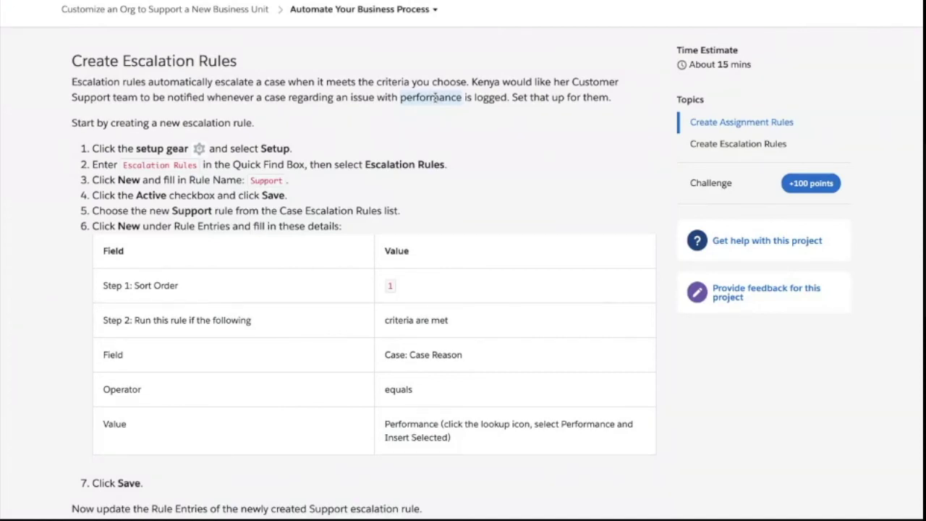
# - Read the Create Escalation Rules steps, highlighting the words 'escalation rule'
pyautogui.press('ctrl+super+space')
pyautogui.press('Escape')
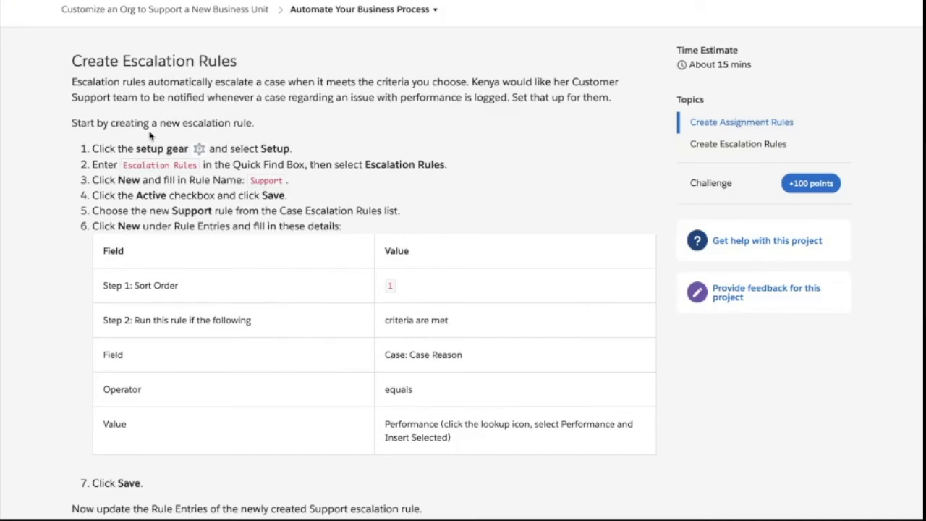
pyautogui.moveTo(184, 123); pyautogui.dragTo(251, 123)
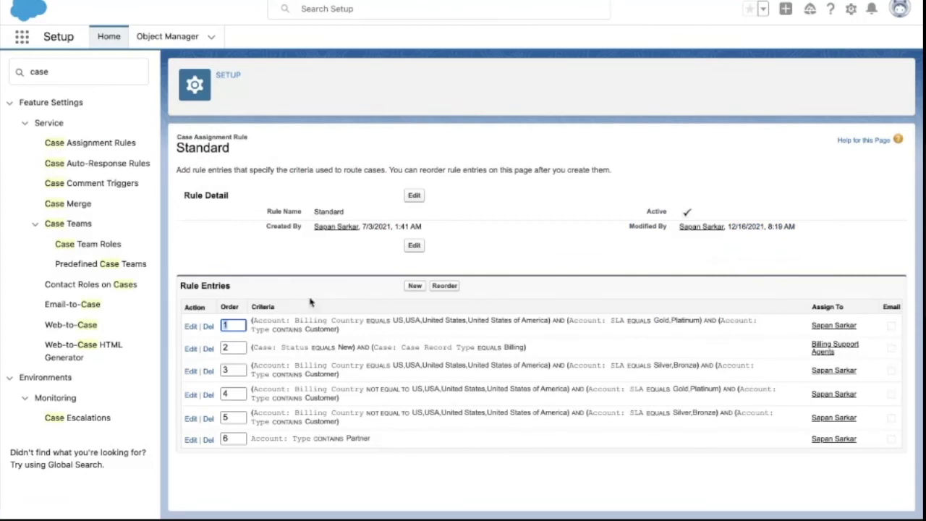
# - Go to Setup home and open Escalation Rules via the setup search
pyautogui.click(850, 11)
pyautogui.click(764, 37)
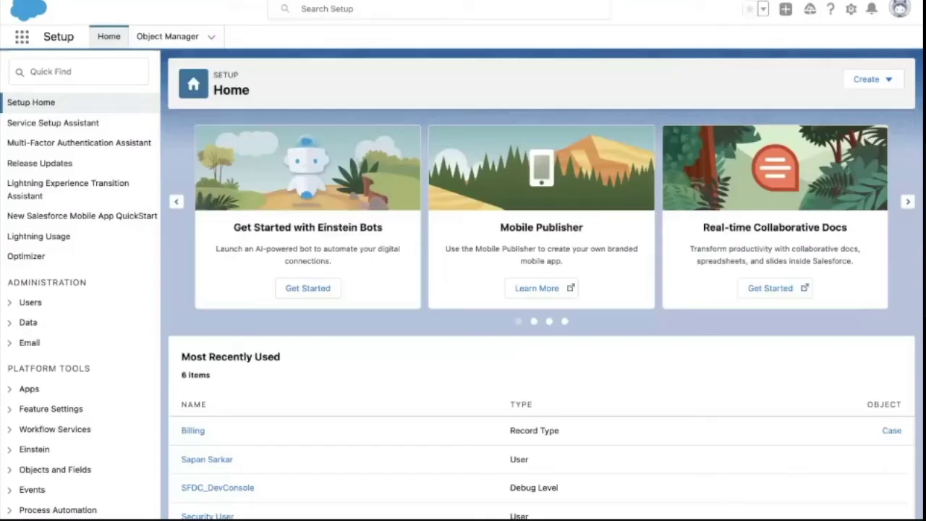
pyautogui.click(79, 71)
pyautogui.hotkey('ctrl', 'v')
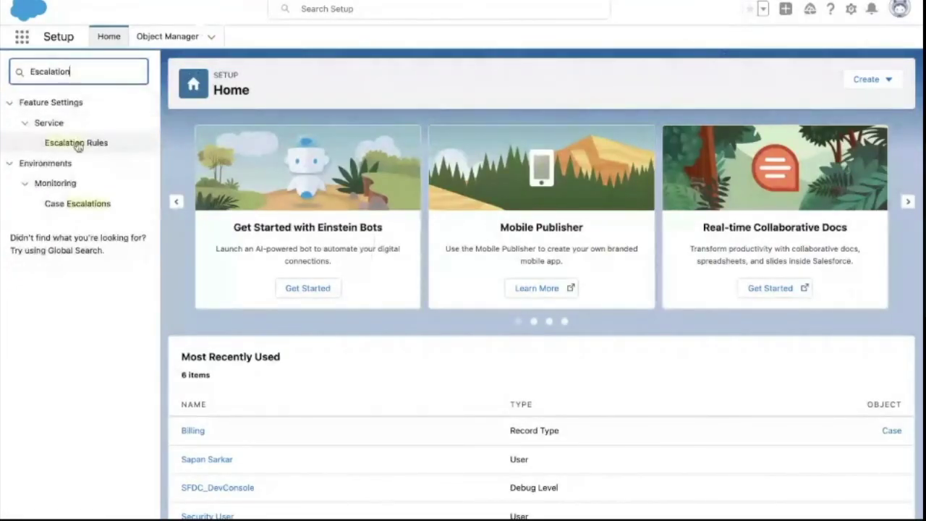
pyautogui.click(76, 143)
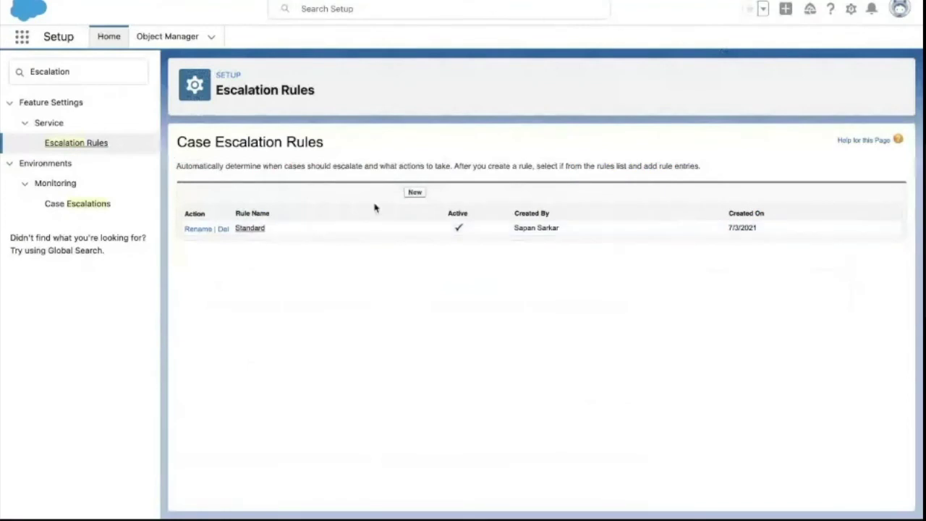
# - Create a new case escalation rule named Support and tick Active
pyautogui.click(417, 194)
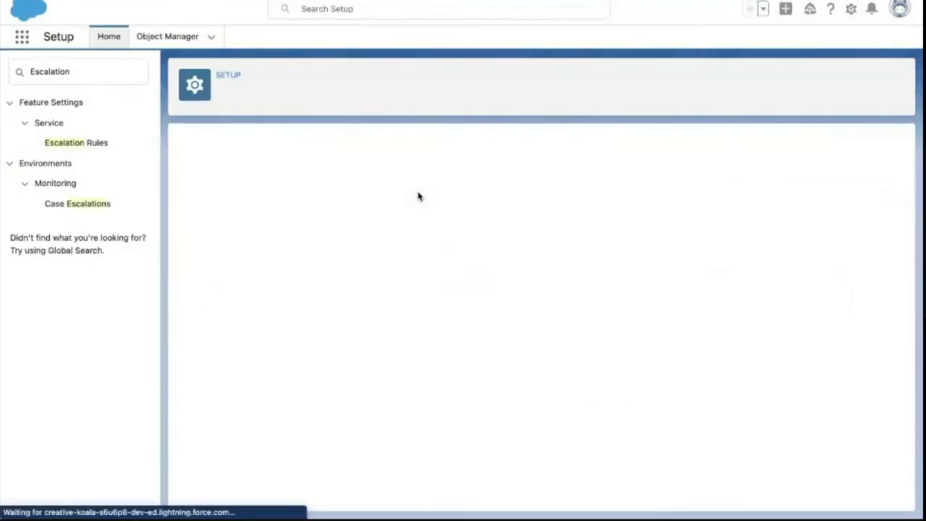
pyautogui.write('Support')
pyautogui.click(191, 242)
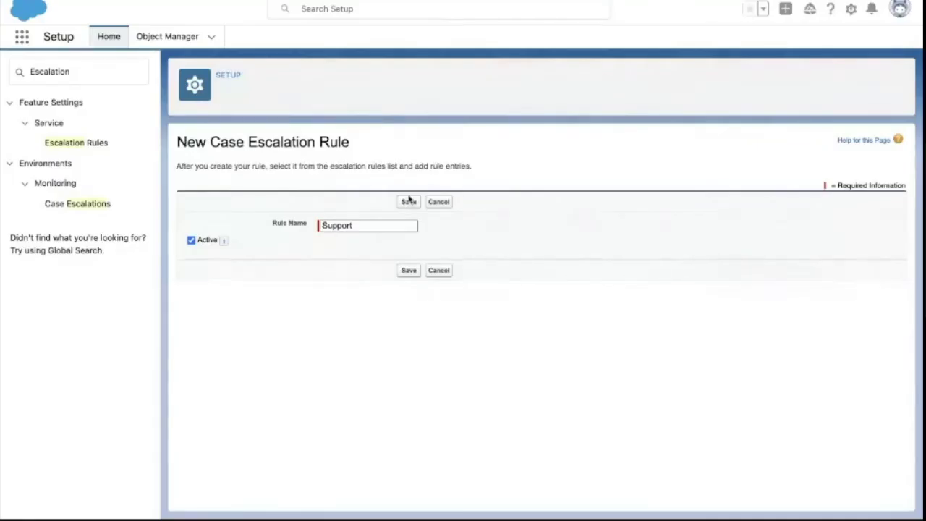
# - Save the Support escalation rule, open its details, and start a new rule entry
pyautogui.click(408, 201)
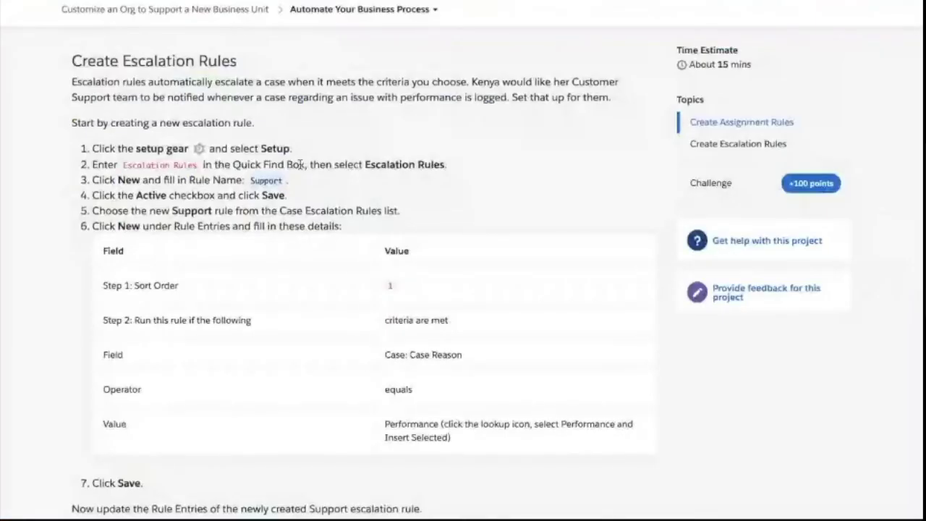
pyautogui.scroll(-1, 299, 165)
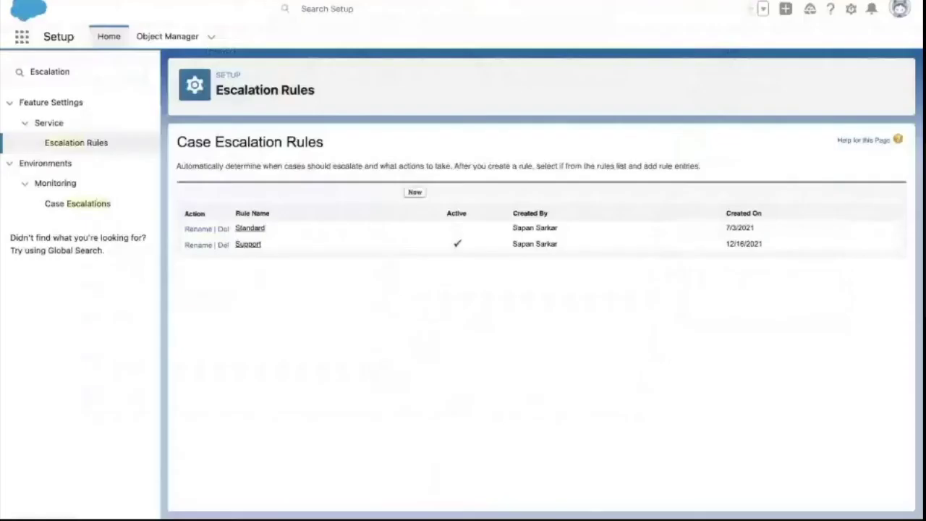
pyautogui.click(248, 245)
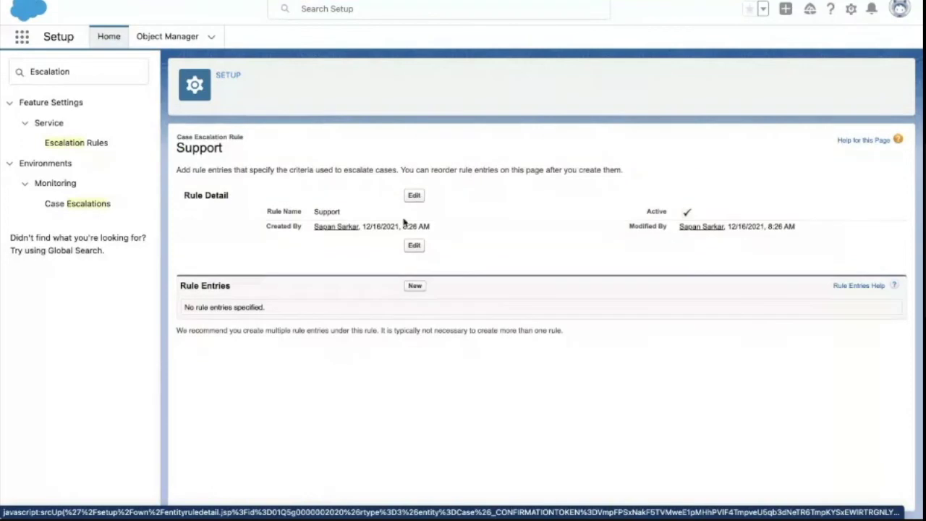
pyautogui.click(414, 287)
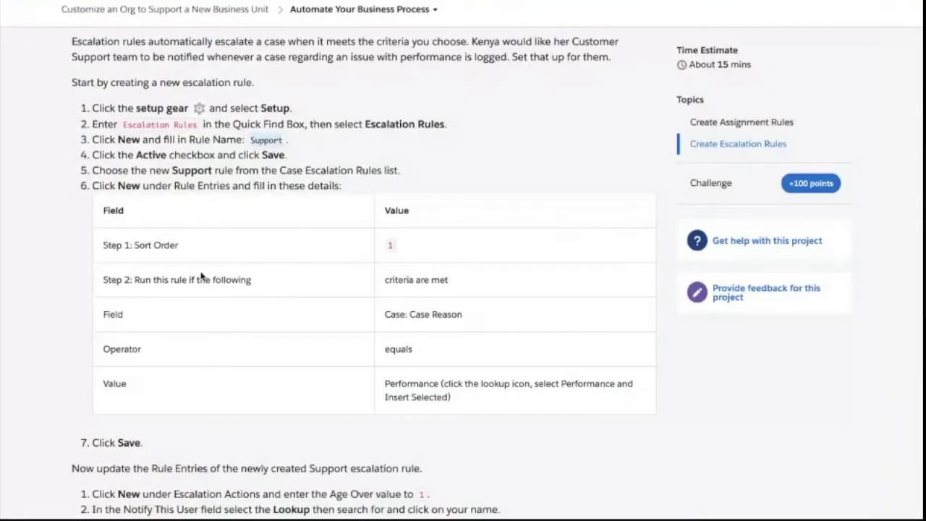
# - Enter Sort Order 1 and copy the word 'Performance' from the Trailhead steps
pyautogui.scroll(-2, 202, 276)
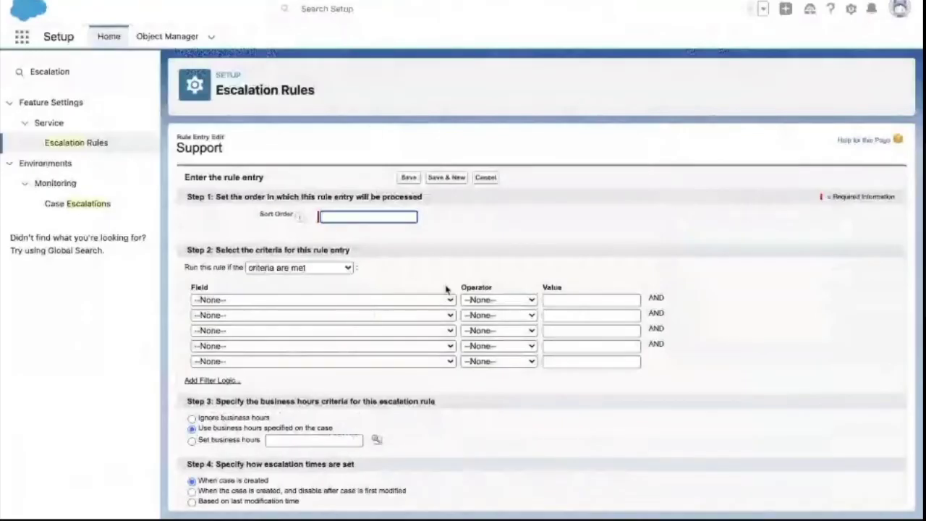
pyautogui.write('1')
pyautogui.click(391, 246)
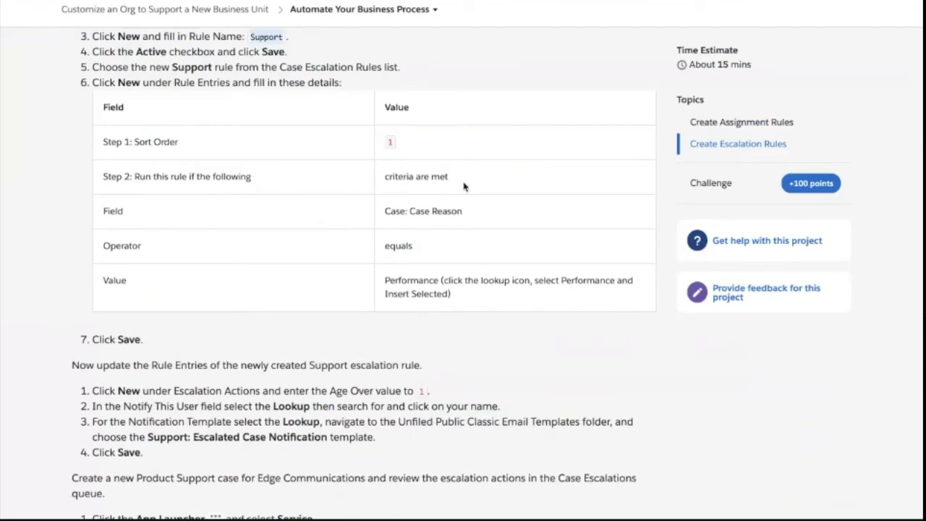
pyautogui.doubleClick(394, 282)
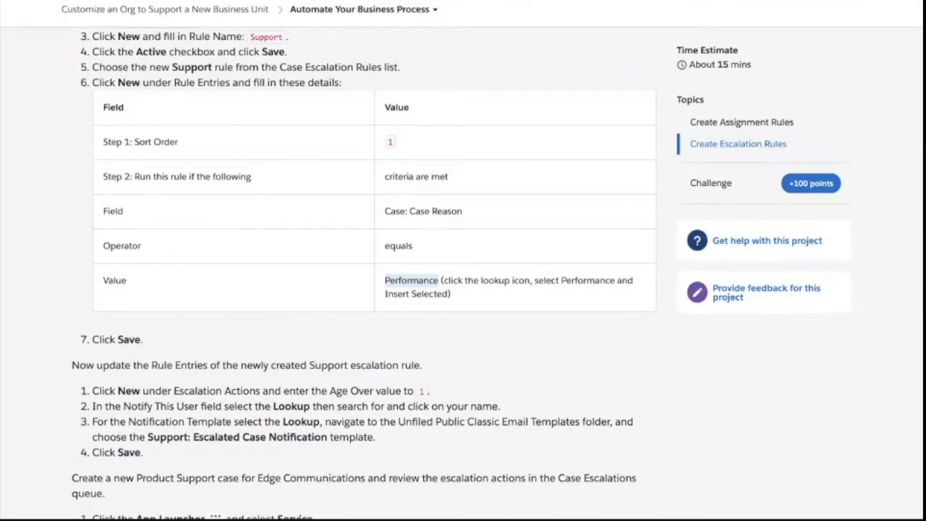
pyautogui.hotkey('alt', 'Tab')
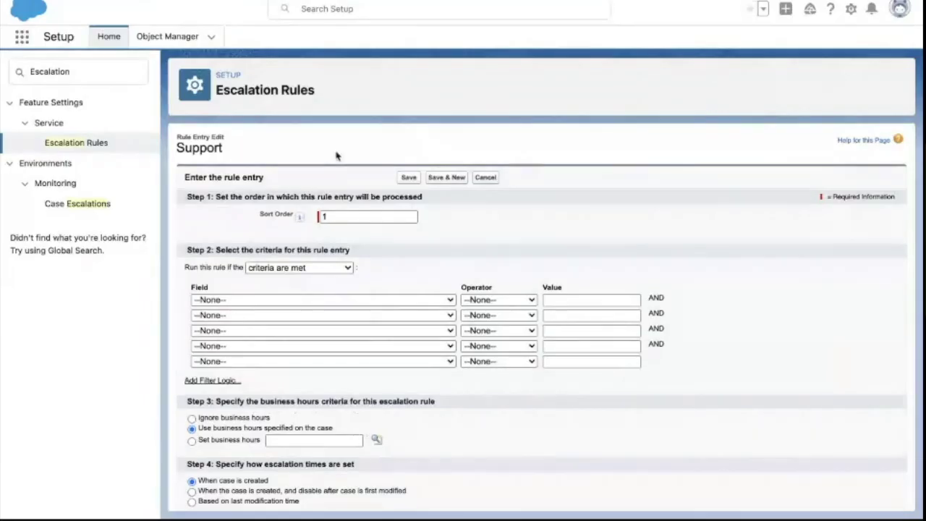
# - Save the rule entry with criterion Case: Case Reason equals Performance
pyautogui.click(280, 300)
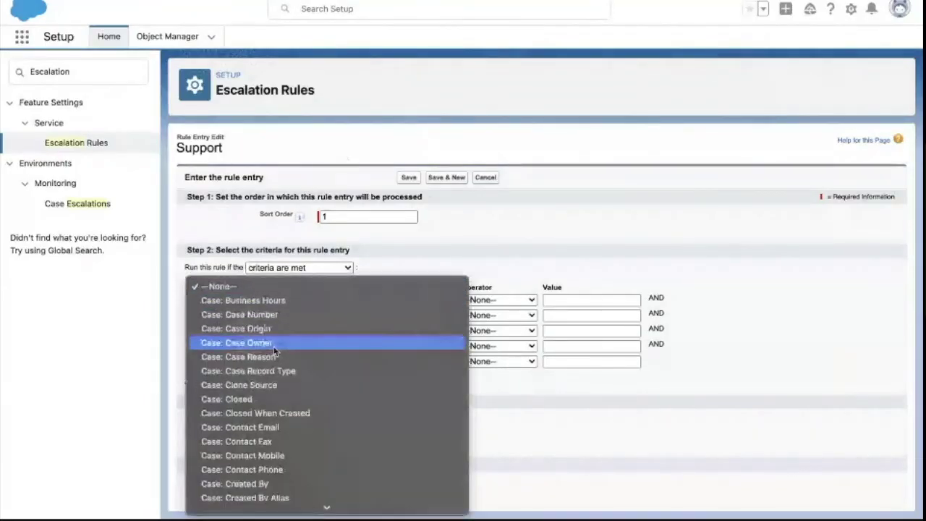
pyautogui.click(260, 328)
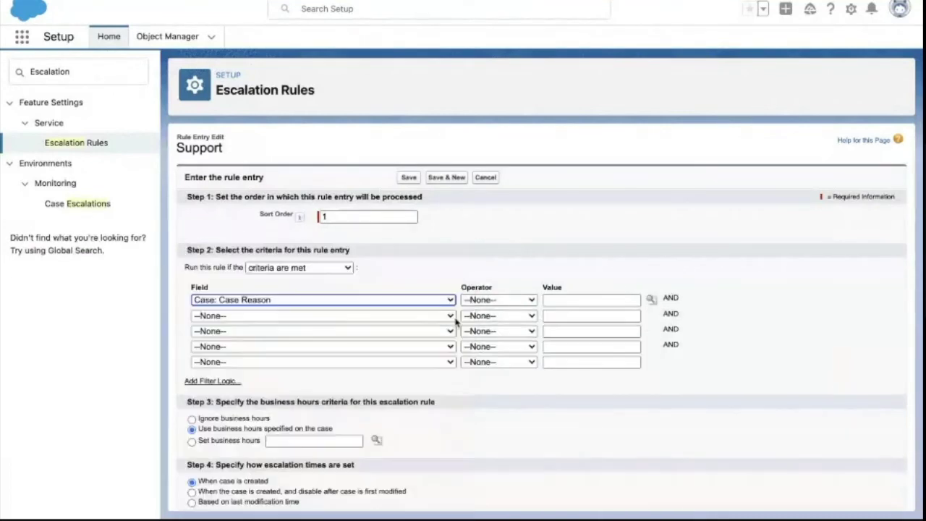
pyautogui.click(477, 304)
pyautogui.click(483, 315)
pyautogui.click(575, 300)
pyautogui.write('Performance')
pyautogui.click(570, 279)
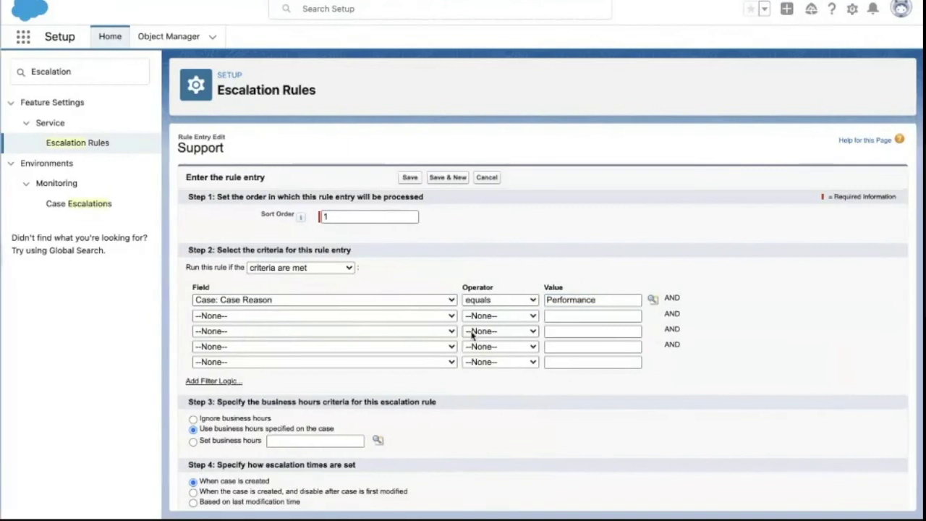
pyautogui.scroll(-2, 507, 340)
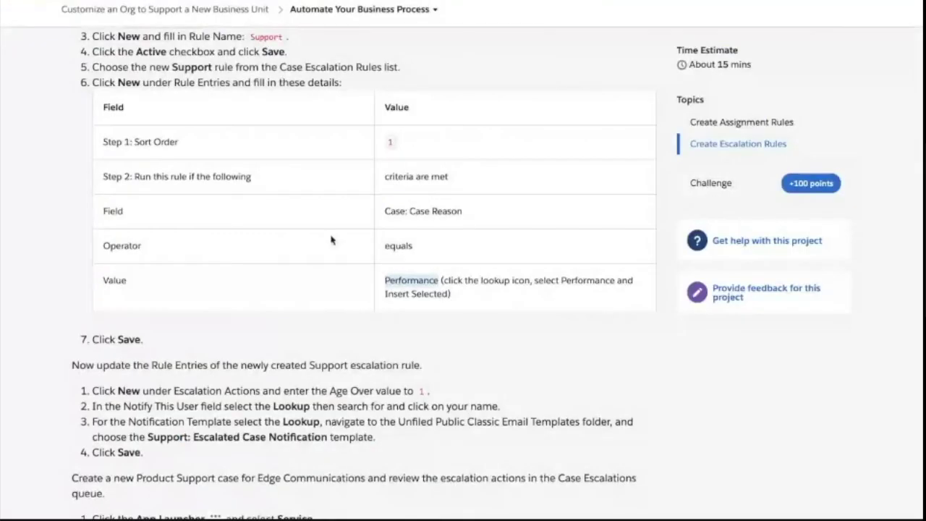
pyautogui.scroll(-2, 331, 240)
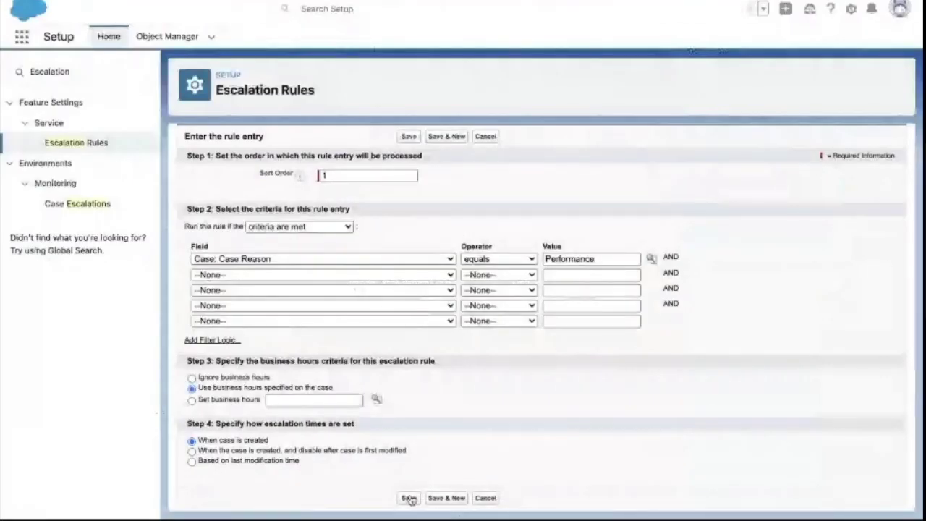
pyautogui.click(411, 496)
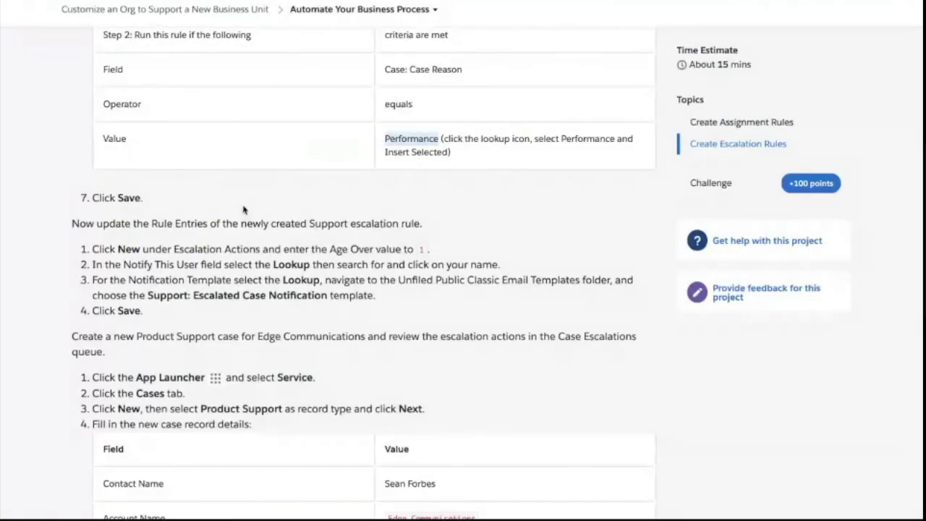
# - Review the saved Performance rule entry and the Trailhead steps, then move to Excel's Cases sheet
pyautogui.scroll(-1, 177, 204)
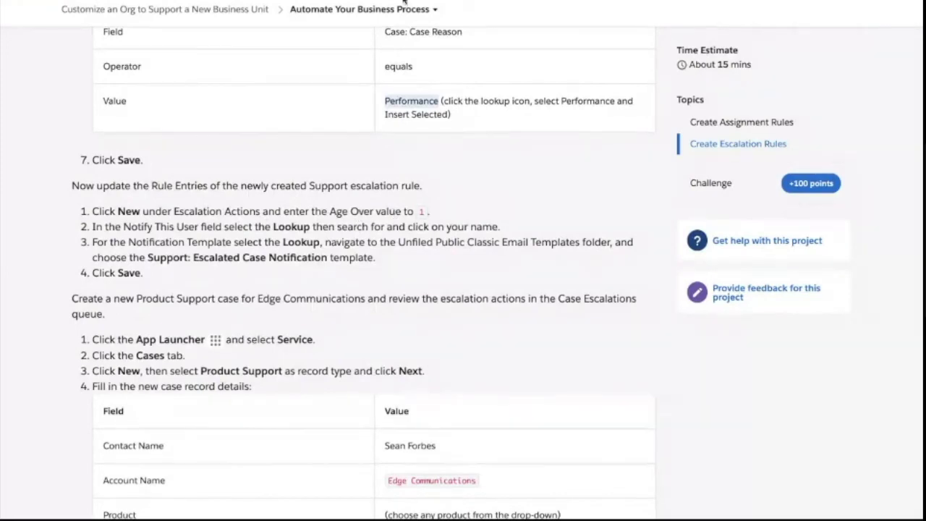
pyautogui.hotkey('ctrl', 'Tab')
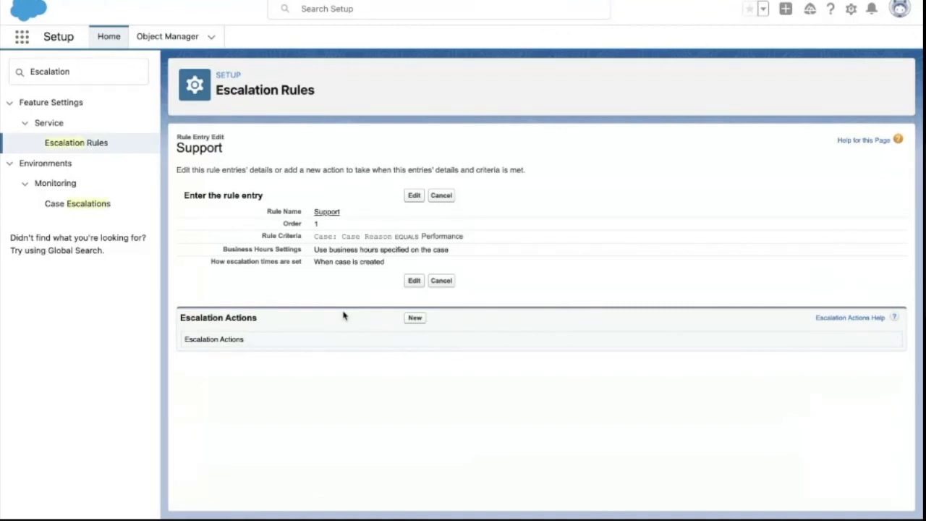
pyautogui.hotkey('ctrl', 'Left')
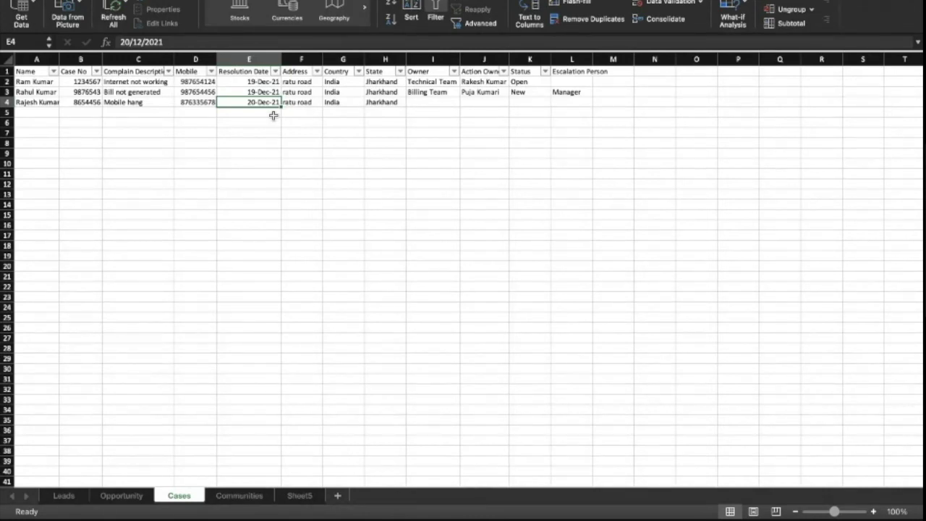
pyautogui.hotkey('ctrl', 'Right')
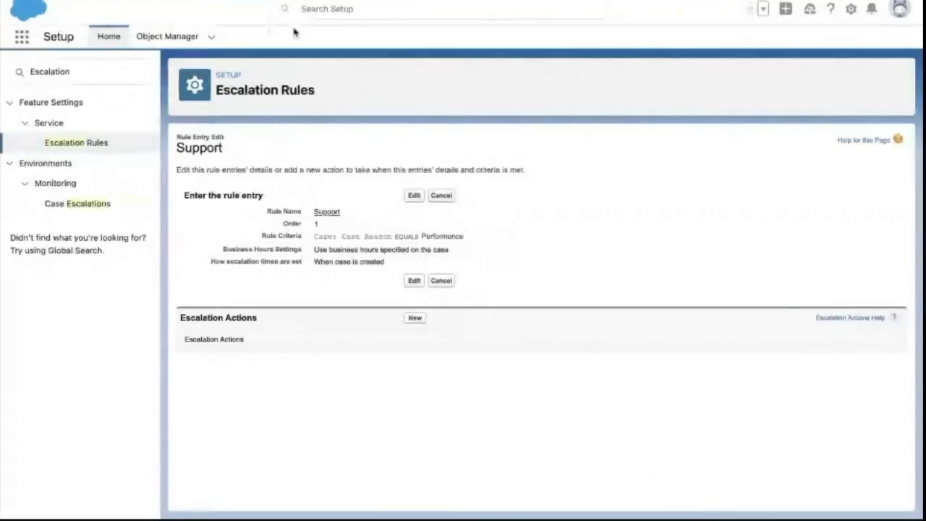
pyautogui.hotkey('ctrl', 'Right')
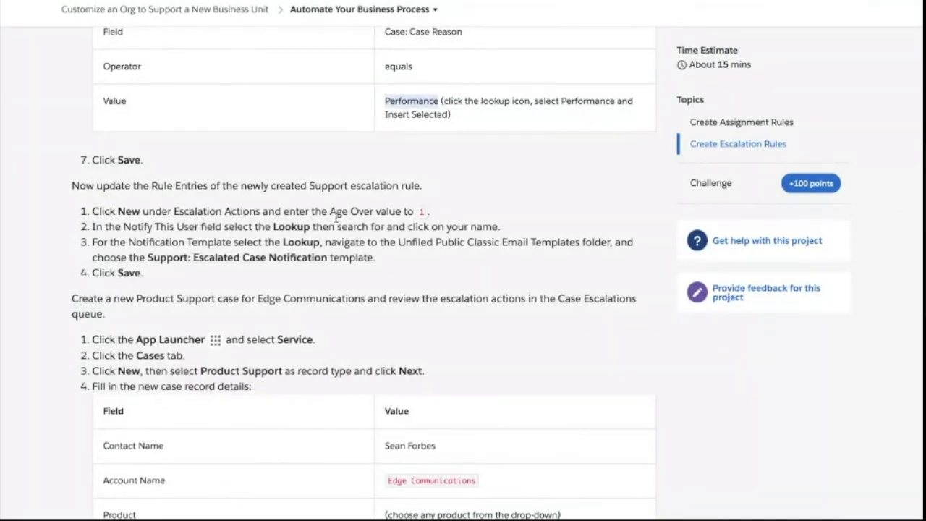
pyautogui.moveTo(330, 212); pyautogui.dragTo(371, 211)
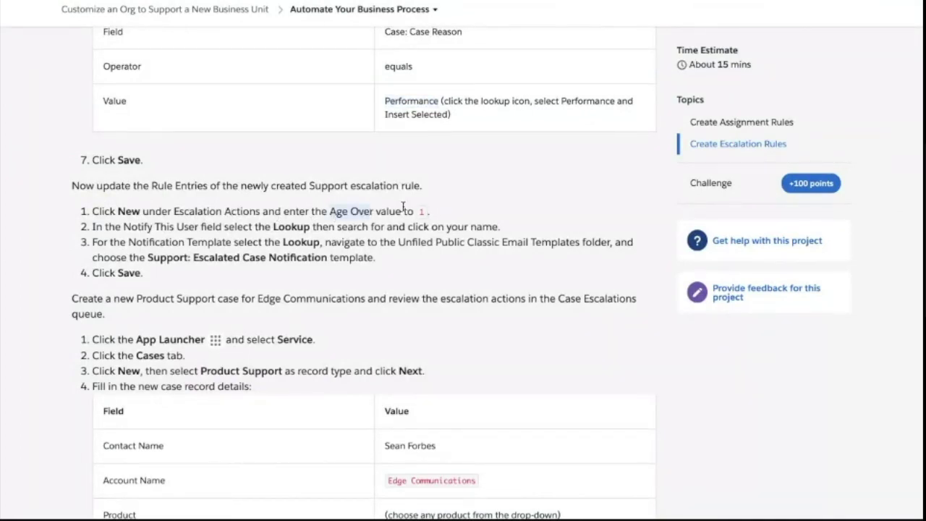
pyautogui.click(426, 214)
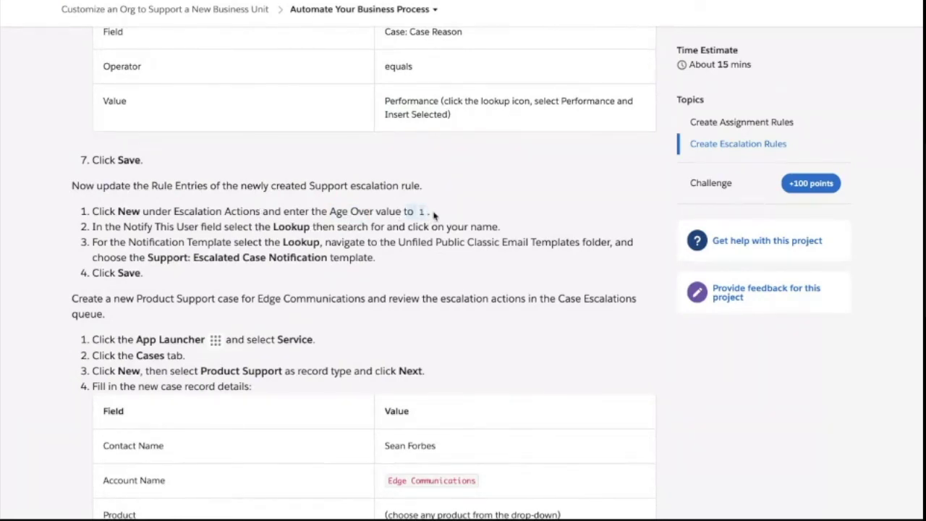
pyautogui.moveTo(434, 215); pyautogui.dragTo(327, 211)
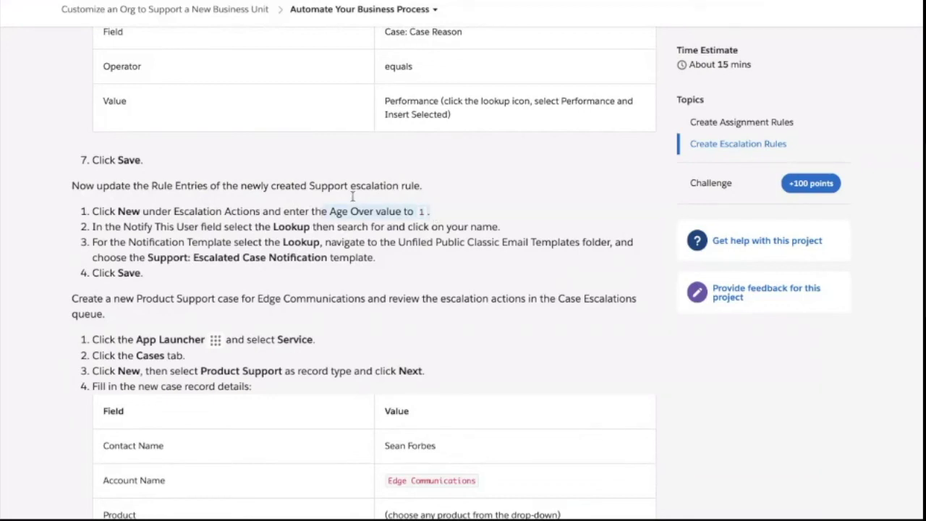
pyautogui.hotkey('ctrl', 'Left')
pyautogui.click(257, 104)
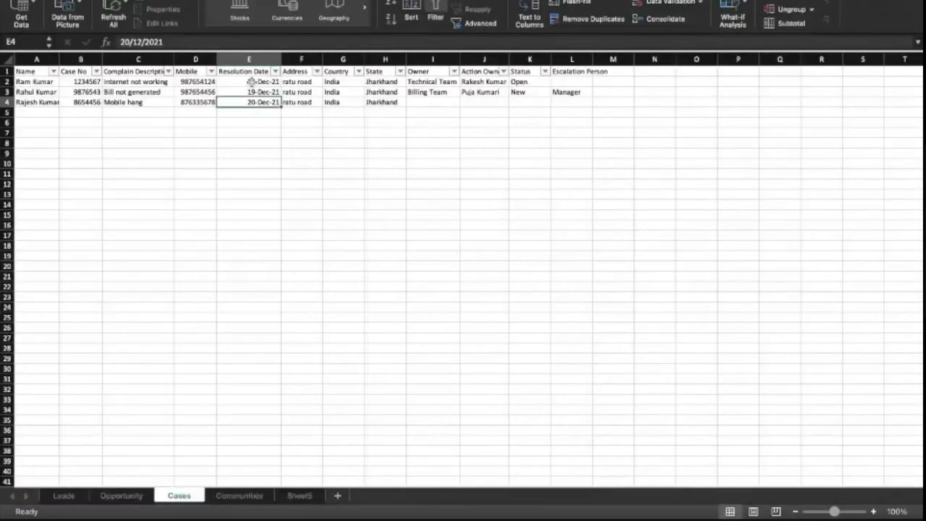
# - Insert a new column F before Address headed 'Created Date'
pyautogui.rightClick(294, 53)
pyautogui.click(325, 124)
pyautogui.click(301, 74)
pyautogui.write('Creayed')
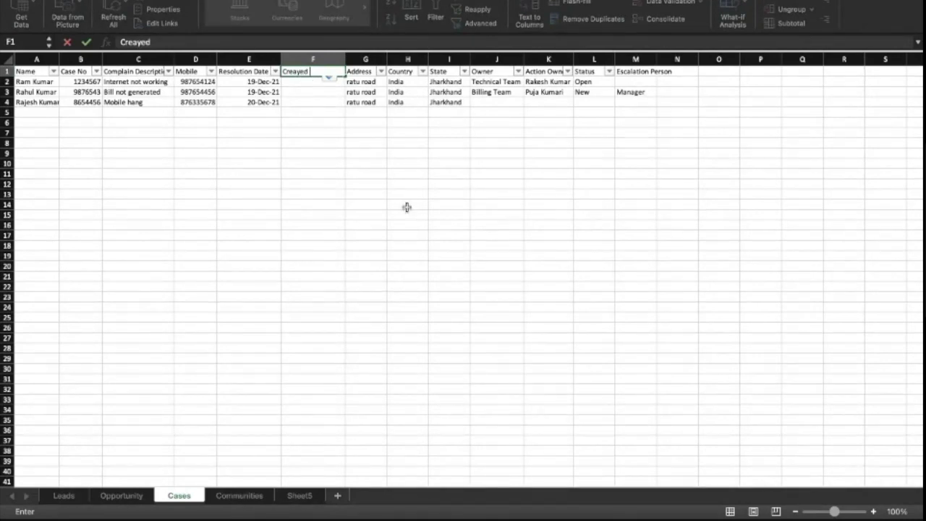
pyautogui.press('BackSpace')
pyautogui.press('BackSpace')
pyautogui.write('te')
pyautogui.write('d Dt')
pyautogui.write('a')
pyautogui.write('te')
pyautogui.click(318, 102)
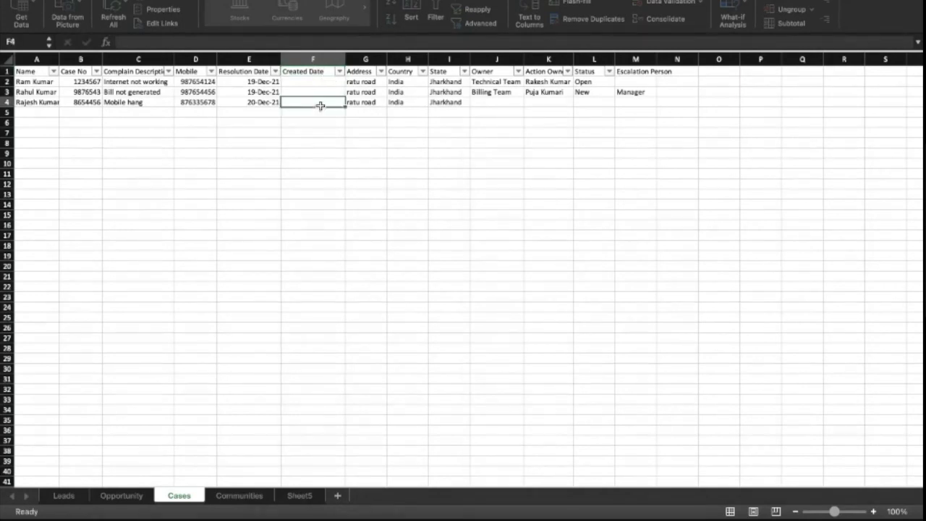
# - Enter 16-Dec-21 as the first case's Created Date in F2
pyautogui.click(308, 83)
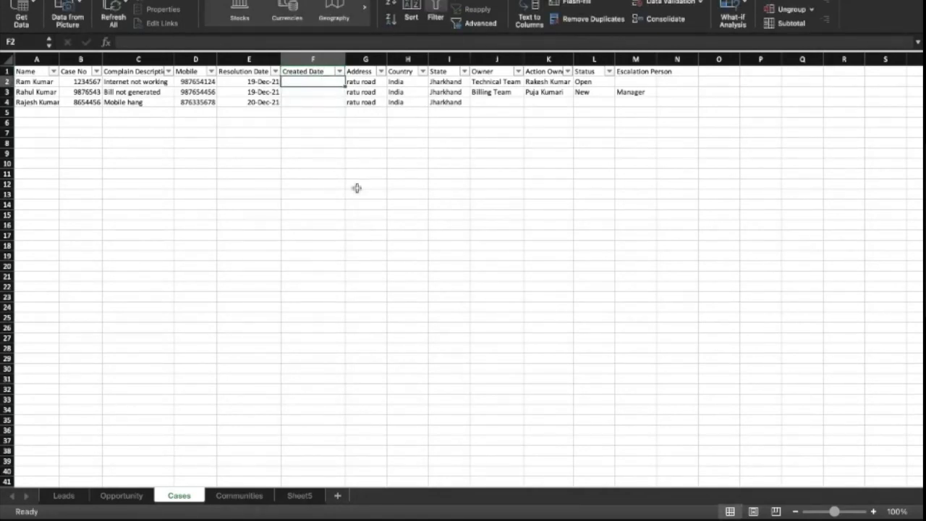
pyautogui.write('16 D')
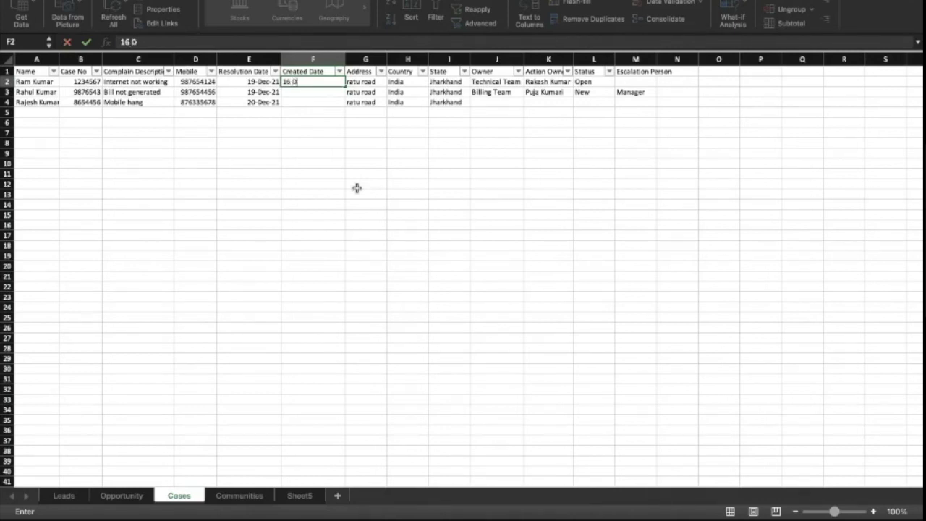
pyautogui.write('2021')
pyautogui.press('Return')
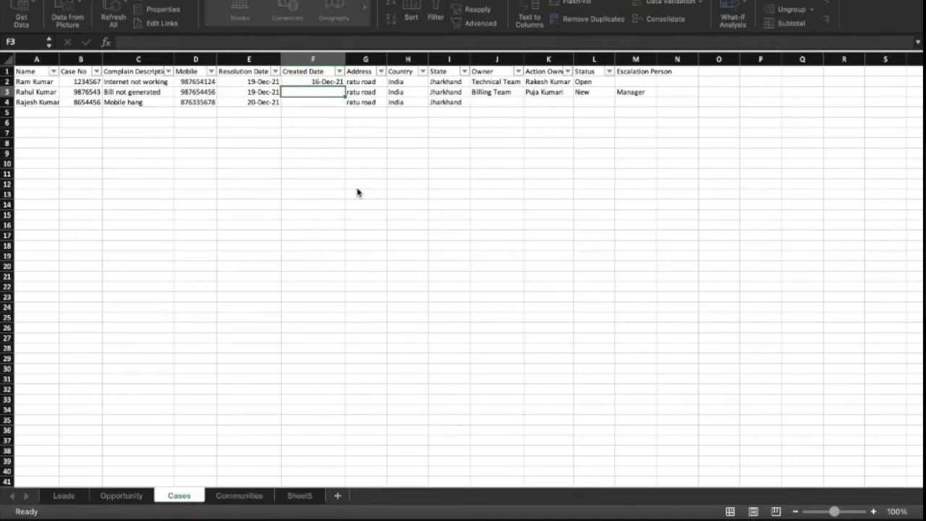
# - Copy the 16-Dec-21 date into F3 and F4 for the other two cases
pyautogui.press('Up')
pyautogui.hotkey('ctrl', 'c')
pyautogui.press('Down')
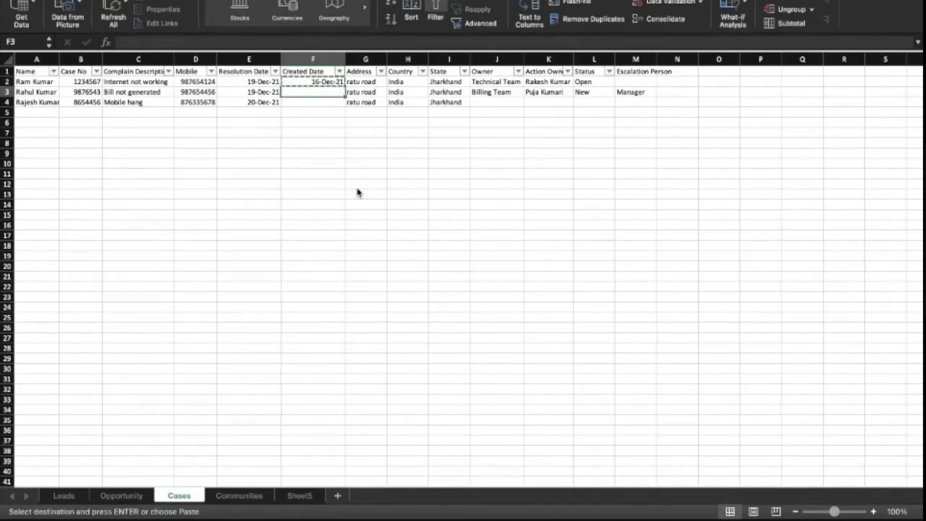
pyautogui.hotkey('shift', 'Down')
pyautogui.hotkey('ctrl', 'v')
pyautogui.press('Down')
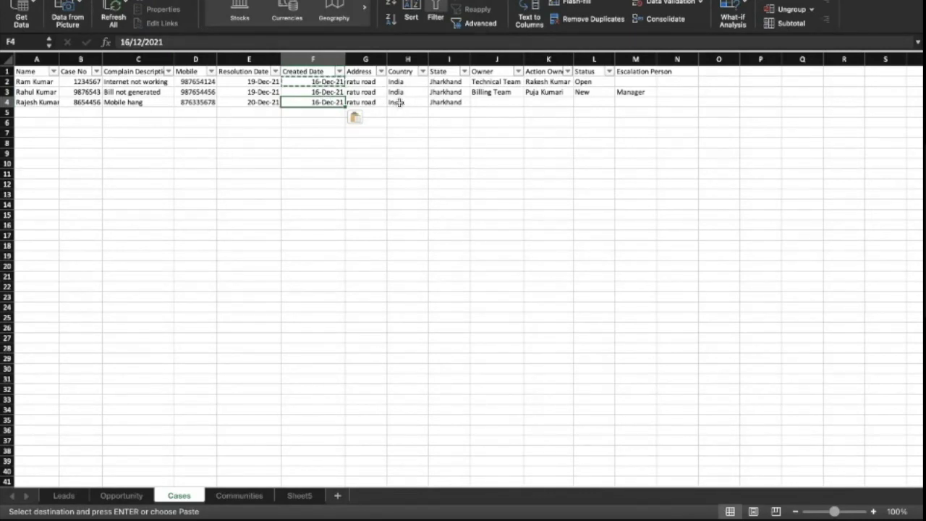
pyautogui.click(139, 104)
pyautogui.click(313, 104)
pyautogui.hotkey('ctrl', 'Right')
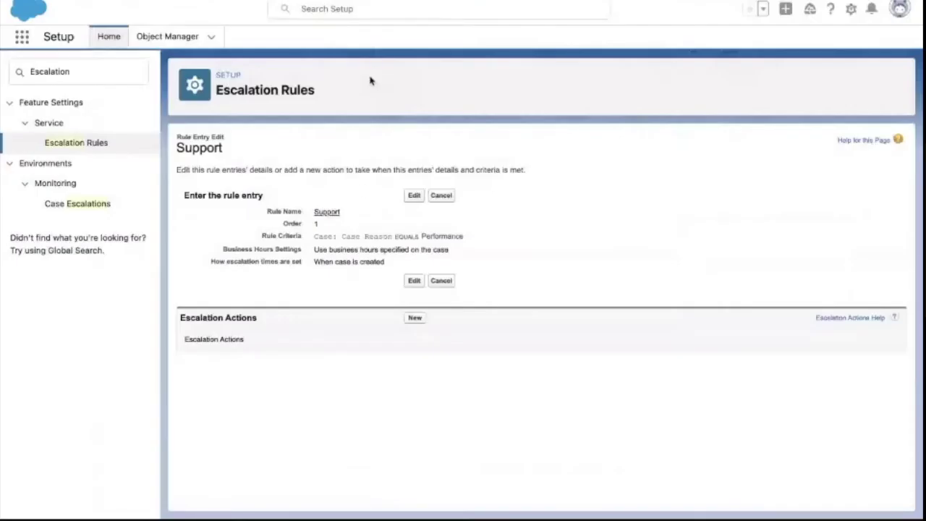
# - Create a new escalation action with Age Over 1, reassigning cases to the current user
pyautogui.hotkey('ctrl', 'Right')
pyautogui.click(417, 319)
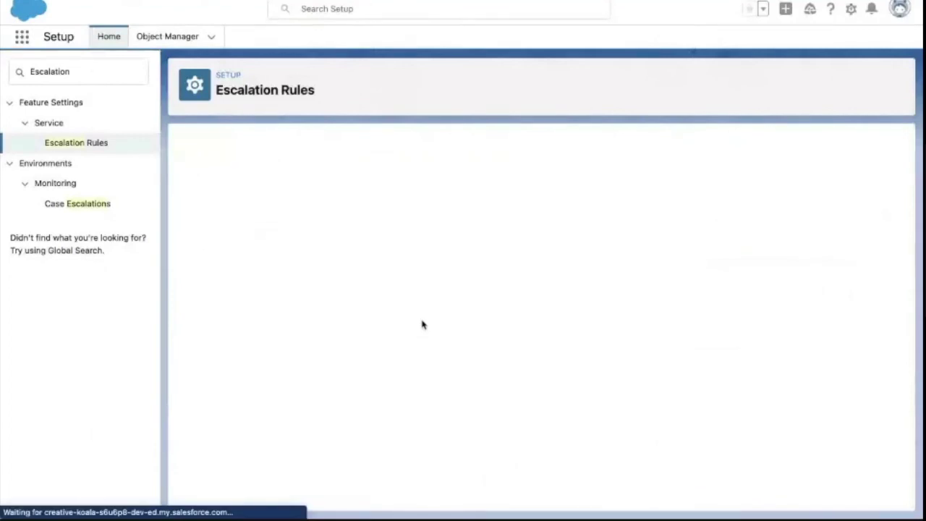
pyautogui.click(340, 217)
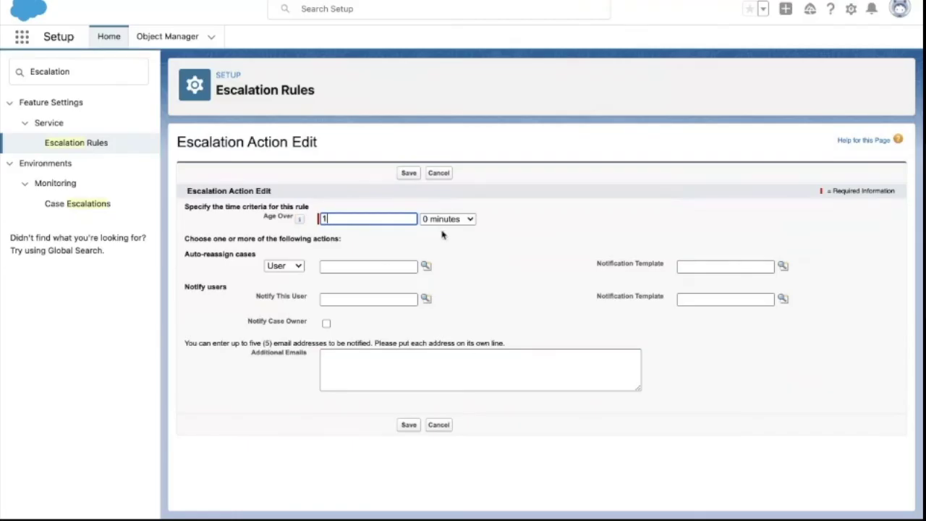
pyautogui.click(361, 249)
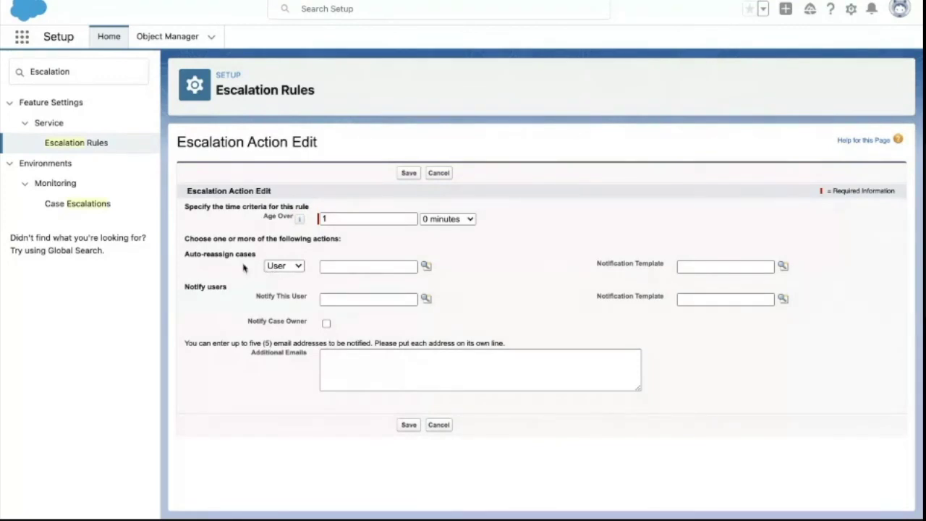
pyautogui.click(297, 269)
pyautogui.click(293, 266)
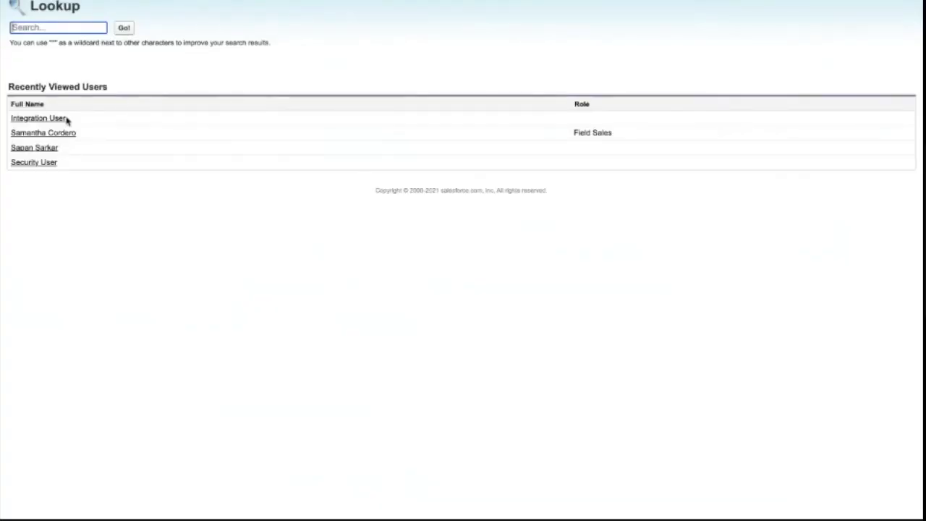
pyautogui.click(41, 147)
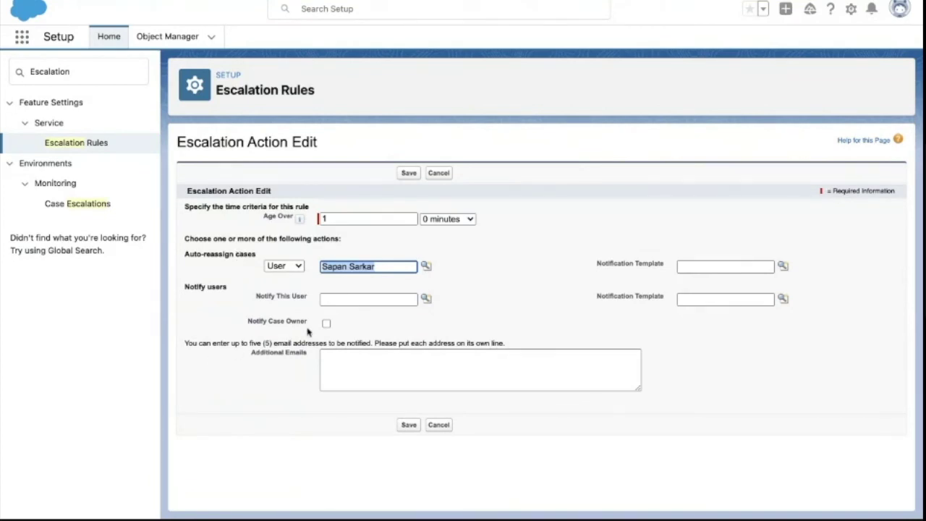
# - Fill Notify This User with the same user's name copied from the reassign field
pyautogui.click(338, 300)
pyautogui.hotkey('ctrl', 'v')
pyautogui.tripleClick(377, 267)
pyautogui.tripleClick(376, 297)
pyautogui.hotkey('ctrl', 'v')
pyautogui.click(399, 317)
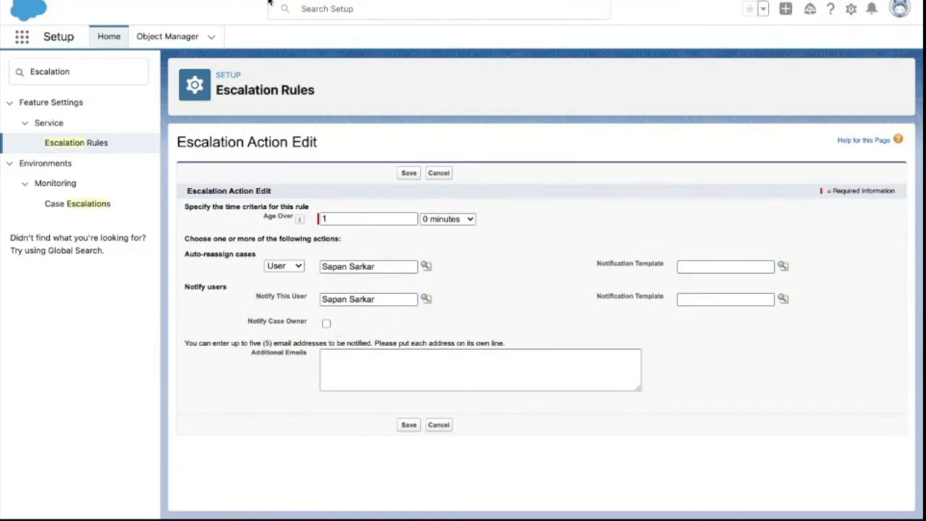
pyautogui.hotkey('ctrl', 'Tab')
pyautogui.scroll(-1, 193, 239)
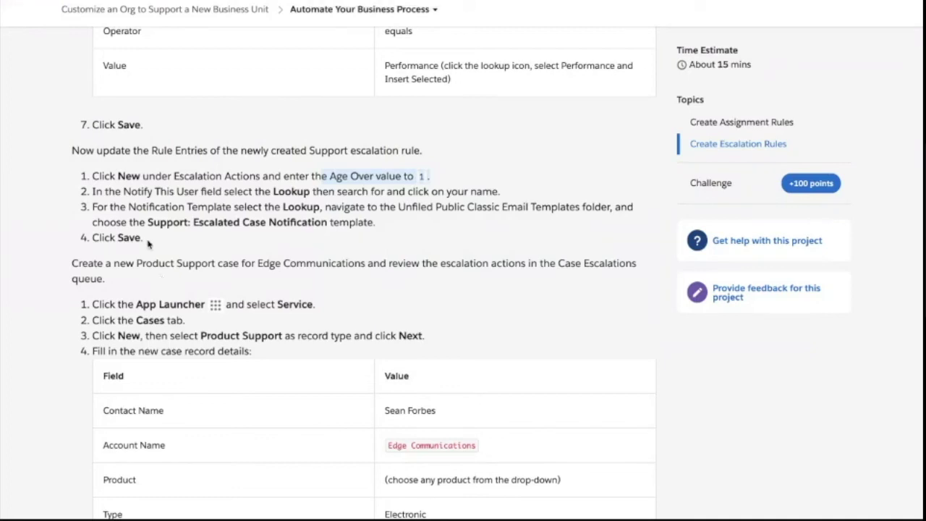
# - Choose the Support: Escalated Case Notification template and save the escalation action
pyautogui.moveTo(147, 222); pyautogui.dragTo(288, 232)
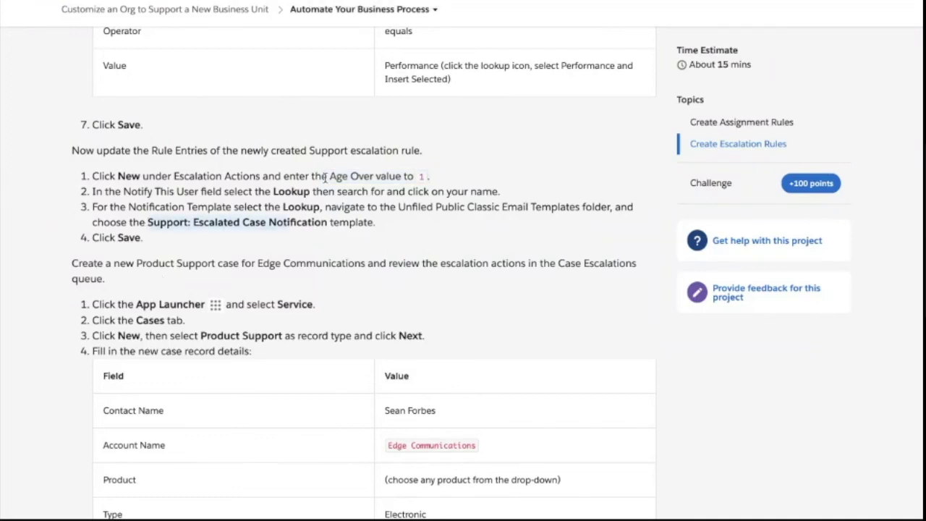
pyautogui.hotkey('alt', 'Tab')
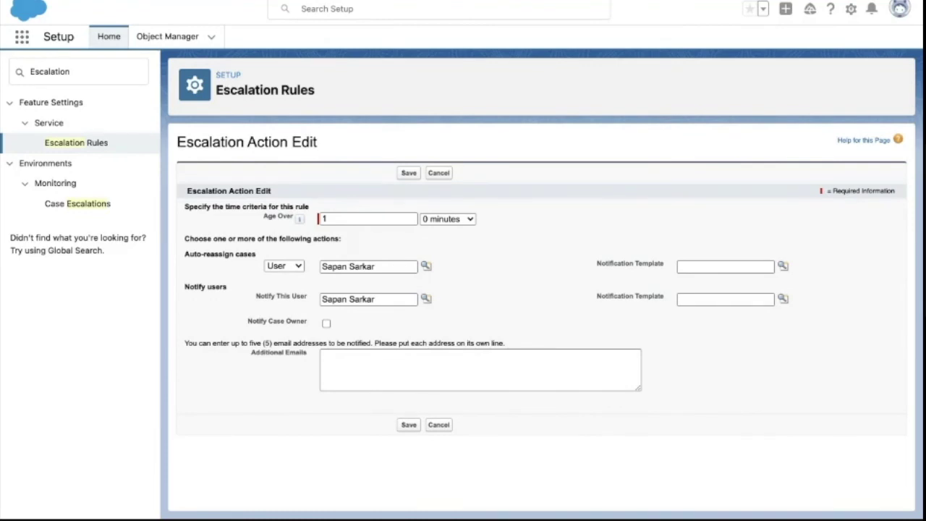
pyautogui.hotkey('alt', 'Tab')
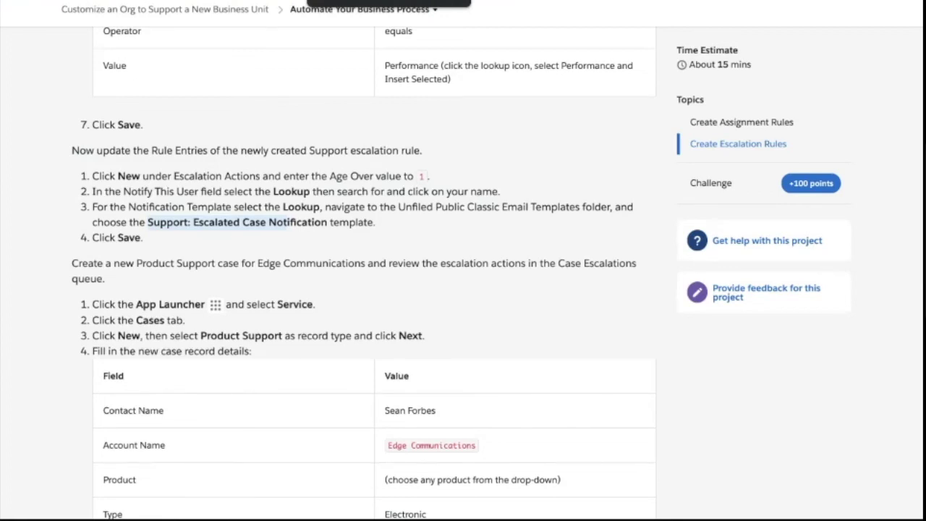
pyautogui.hotkey('alt', 'Tab')
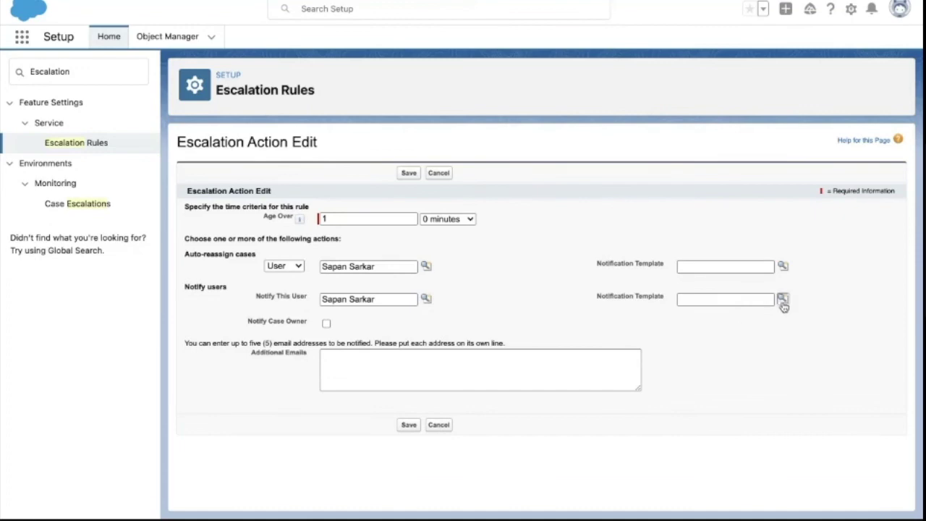
pyautogui.click(782, 300)
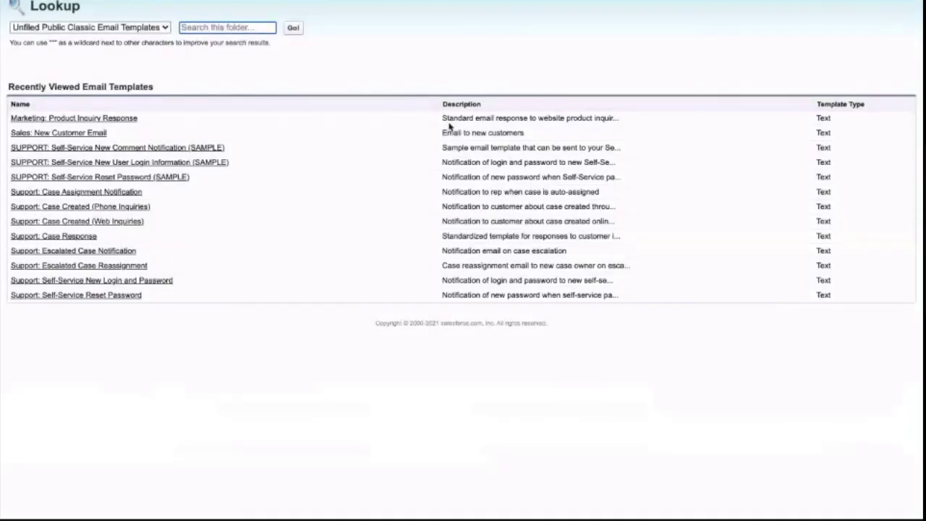
pyautogui.click(103, 258)
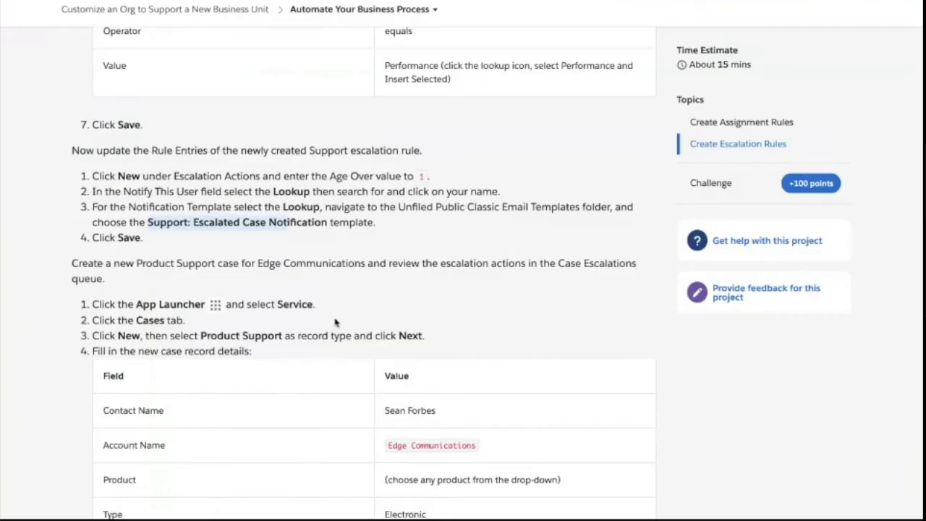
pyautogui.scroll(-1, 335, 323)
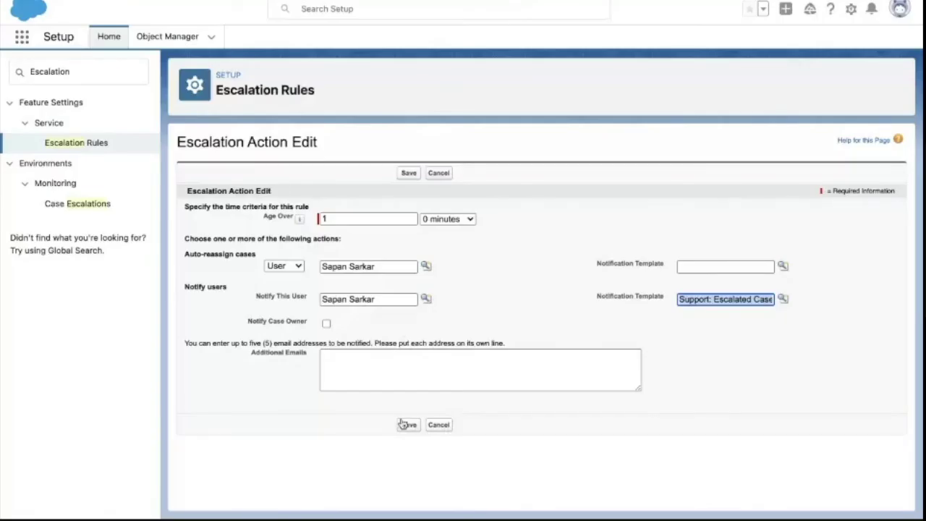
pyautogui.click(407, 424)
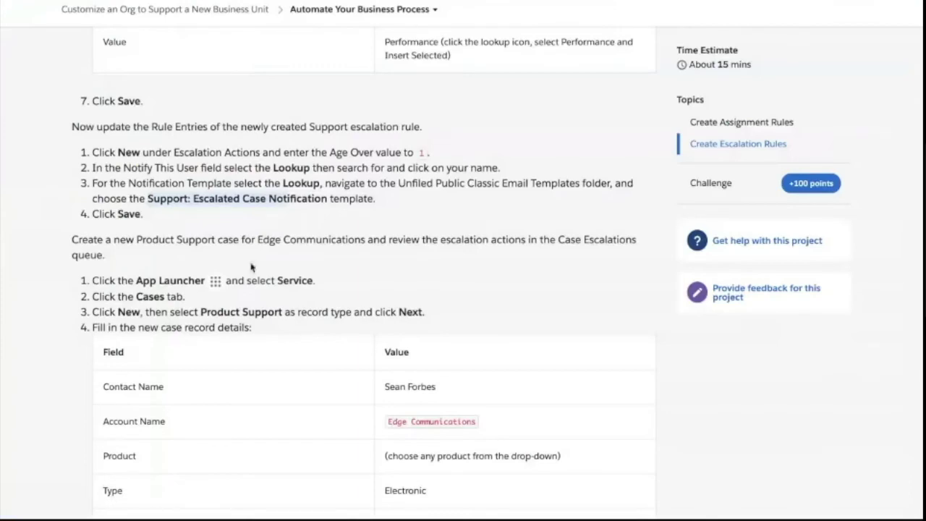
pyautogui.scroll(-3, 251, 267)
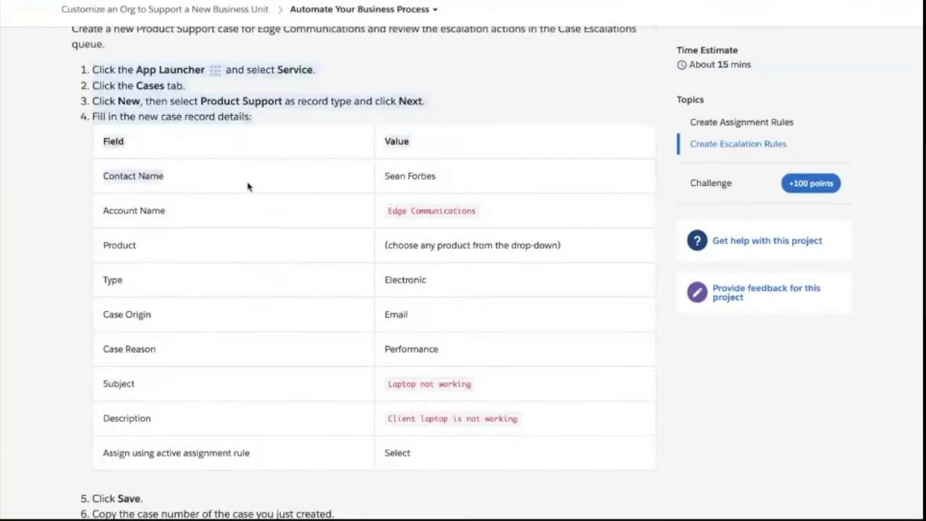
pyautogui.scroll(-3, 248, 198)
pyautogui.scroll(-1, 276, 423)
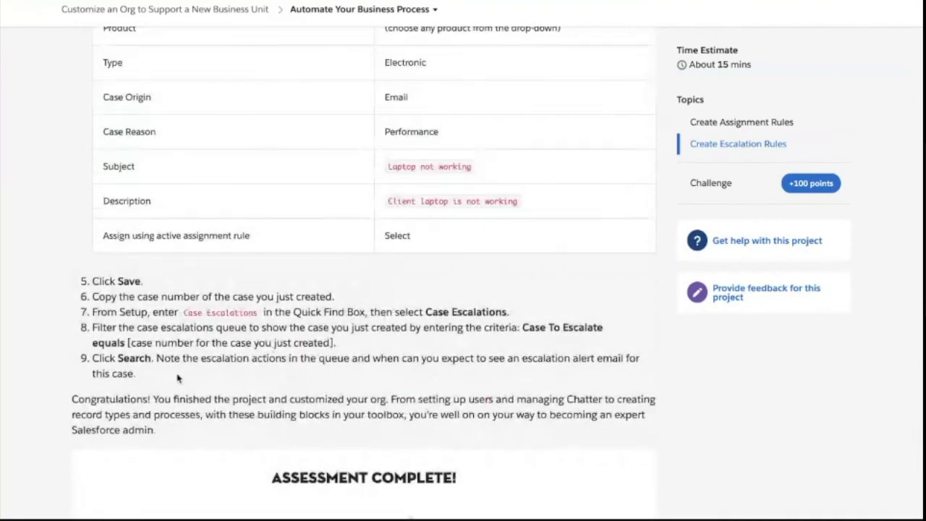
pyautogui.scroll(4, 189, 323)
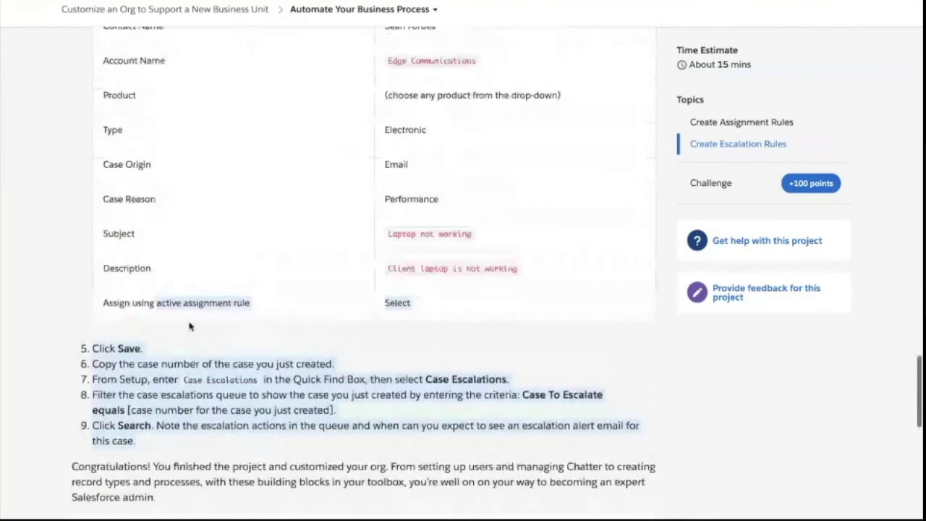
pyautogui.scroll(1, 189, 325)
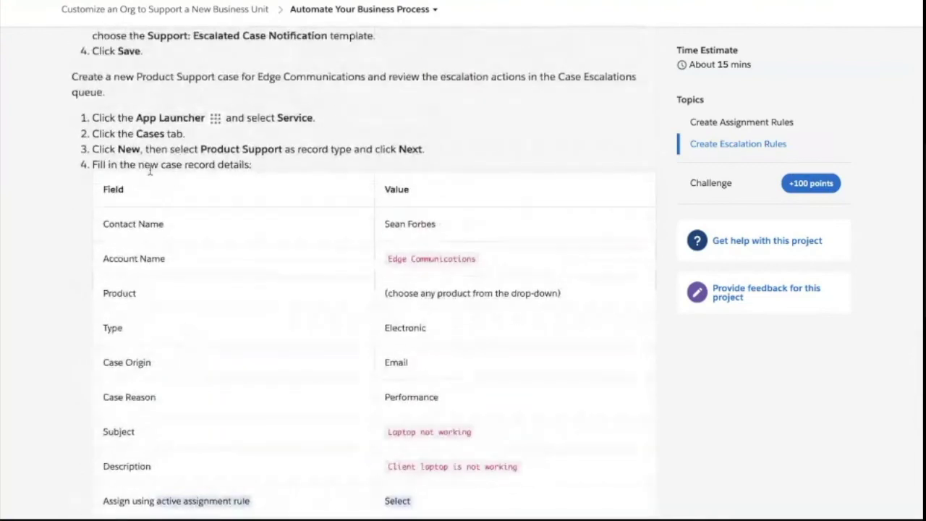
pyautogui.moveTo(95, 116); pyautogui.dragTo(208, 165)
pyautogui.scroll(1, 207, 172)
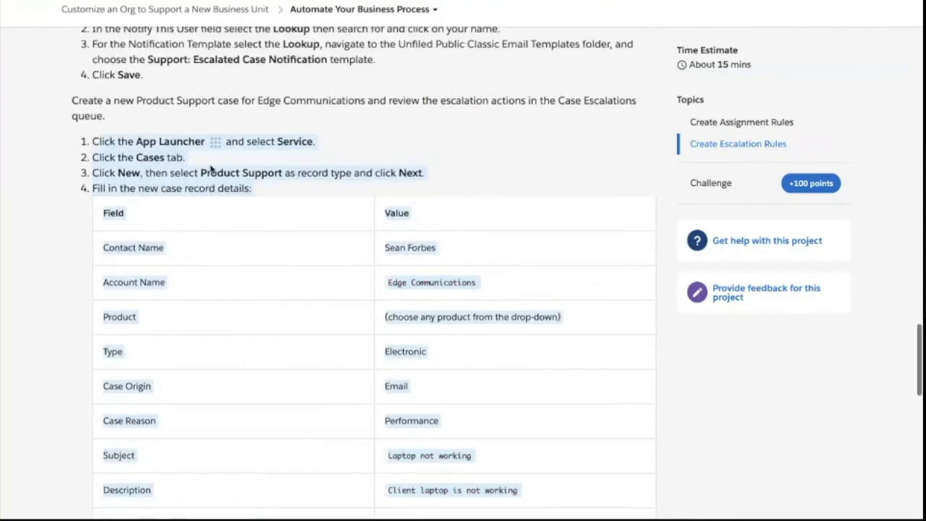
pyautogui.scroll(12, 305, 163)
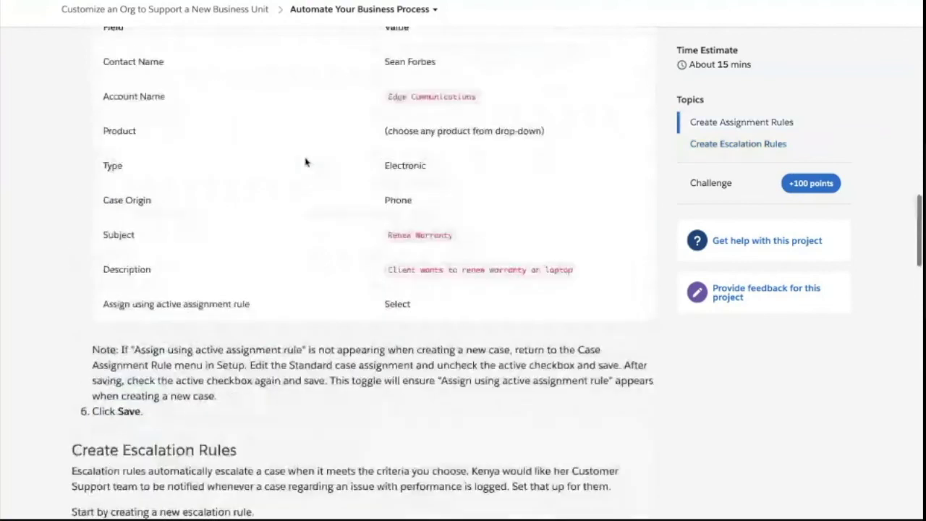
pyautogui.scroll(-3, 296, 222)
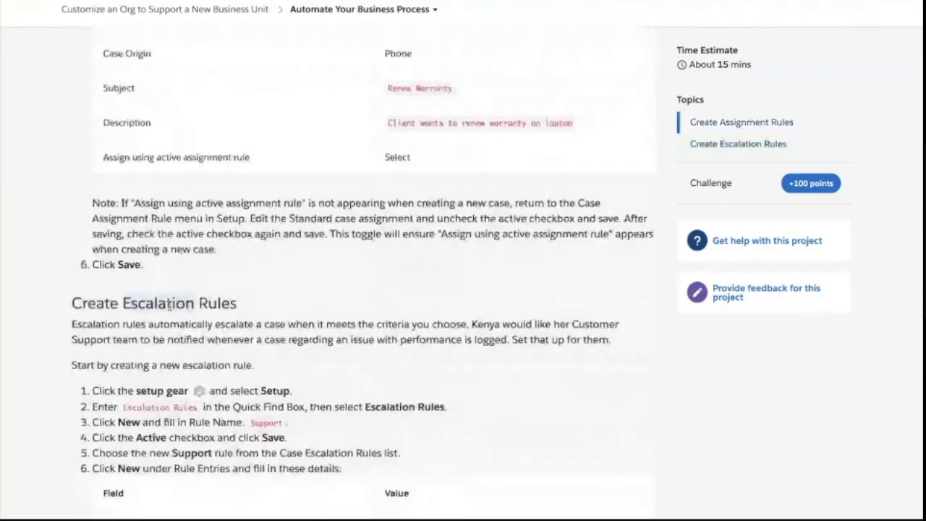
pyautogui.scroll(5, 290, 251)
pyautogui.scroll(15, 290, 252)
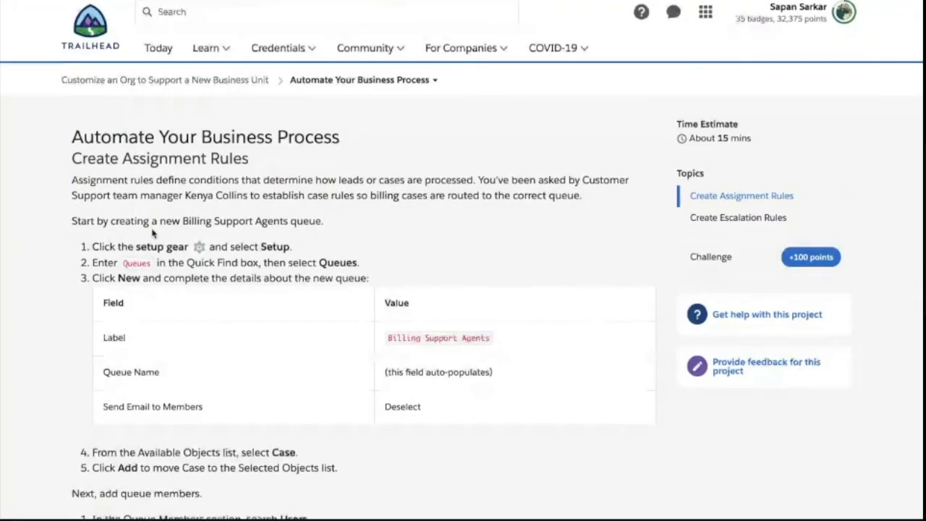
pyautogui.scroll(-6, 152, 232)
pyautogui.scroll(-5, 152, 231)
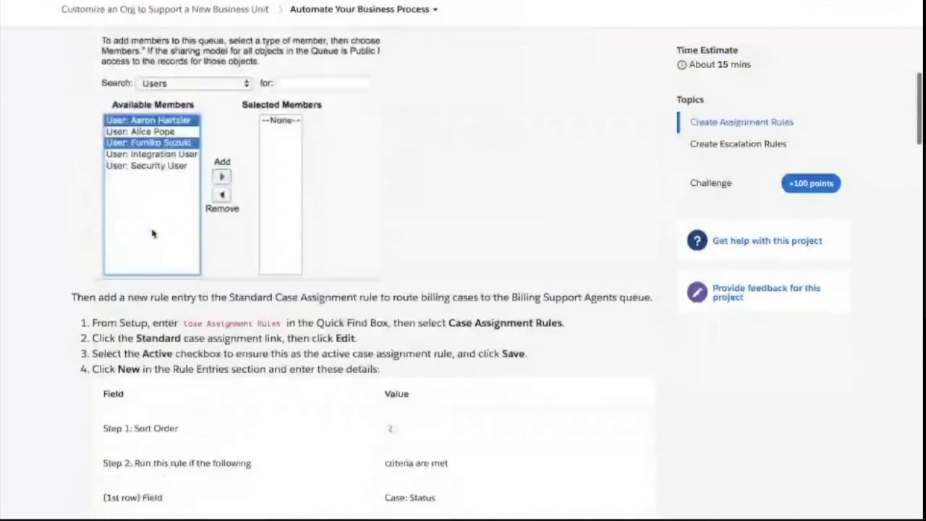